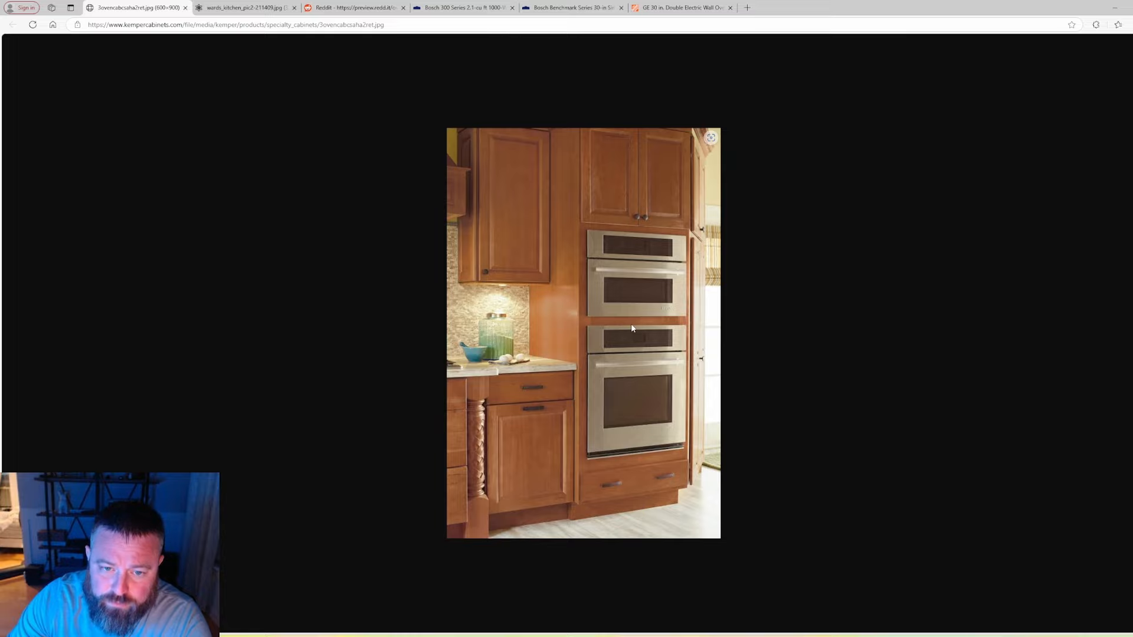
Step: Examine the reference kitchen photos showing cabinets with built-in ovens and microwaves
left_click(241, 9)
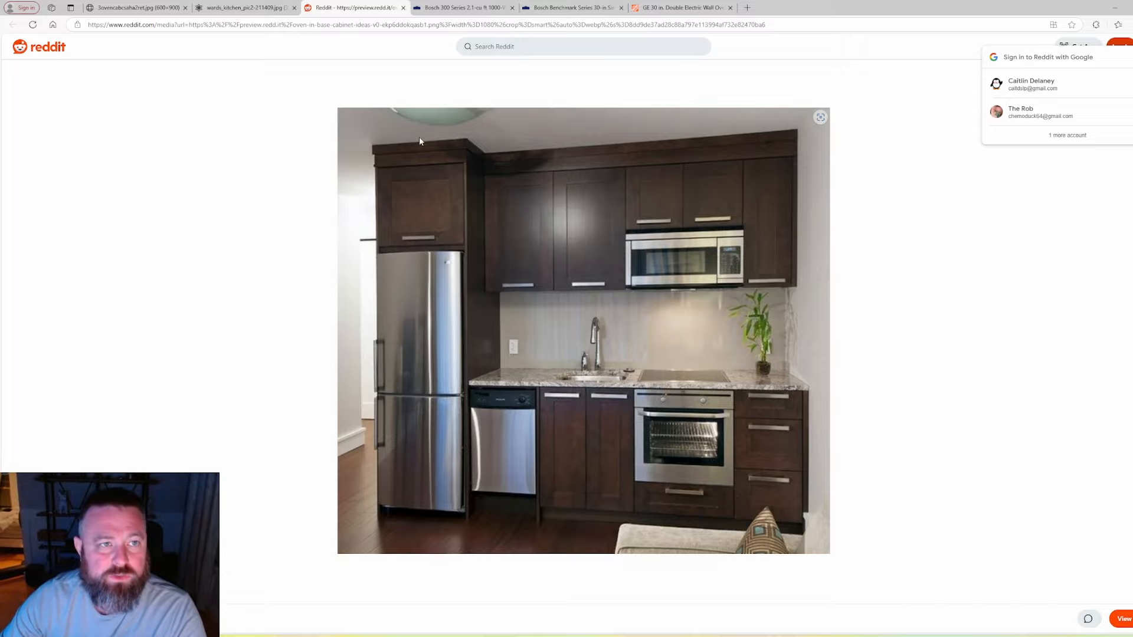
left_click(177, 8)
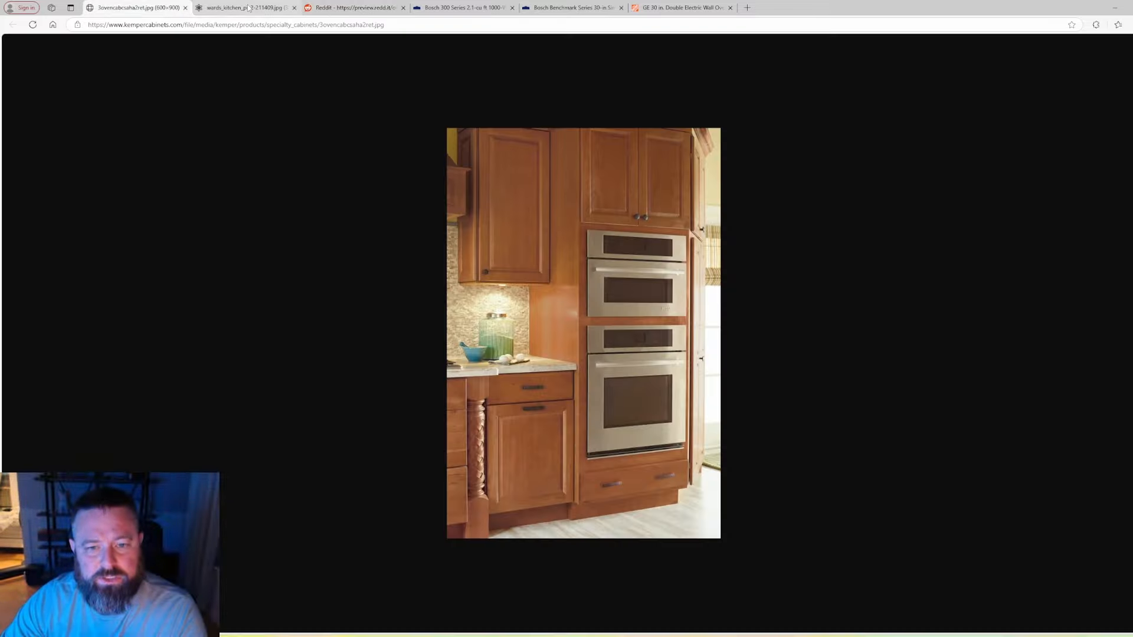
left_click(193, 9)
left_click(177, 9)
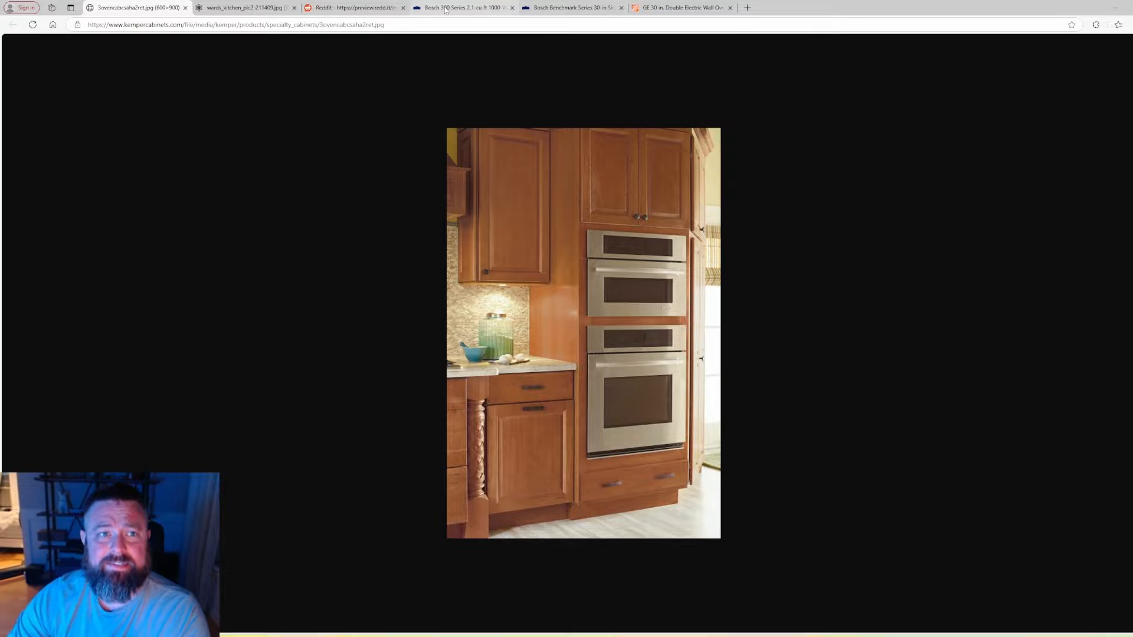
Step: Review the product pages of the Bosch built-in microwave, the Bosch 30-inch wall oven and the GE 30-inch double wall oven
left_click(471, 9)
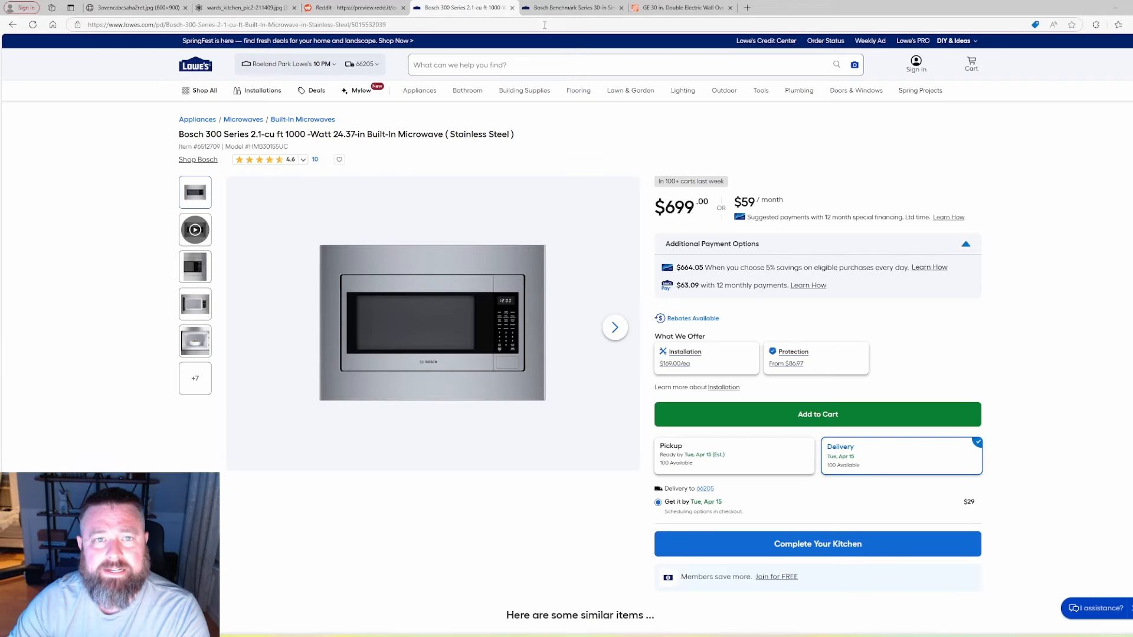
left_click(571, 9)
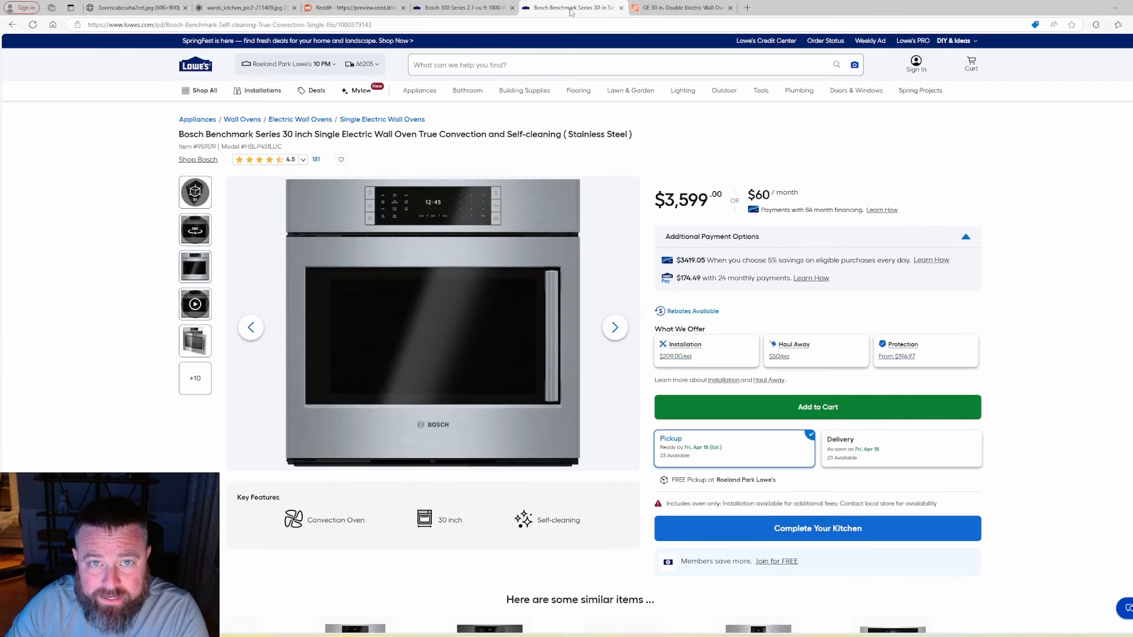
left_click(656, 9)
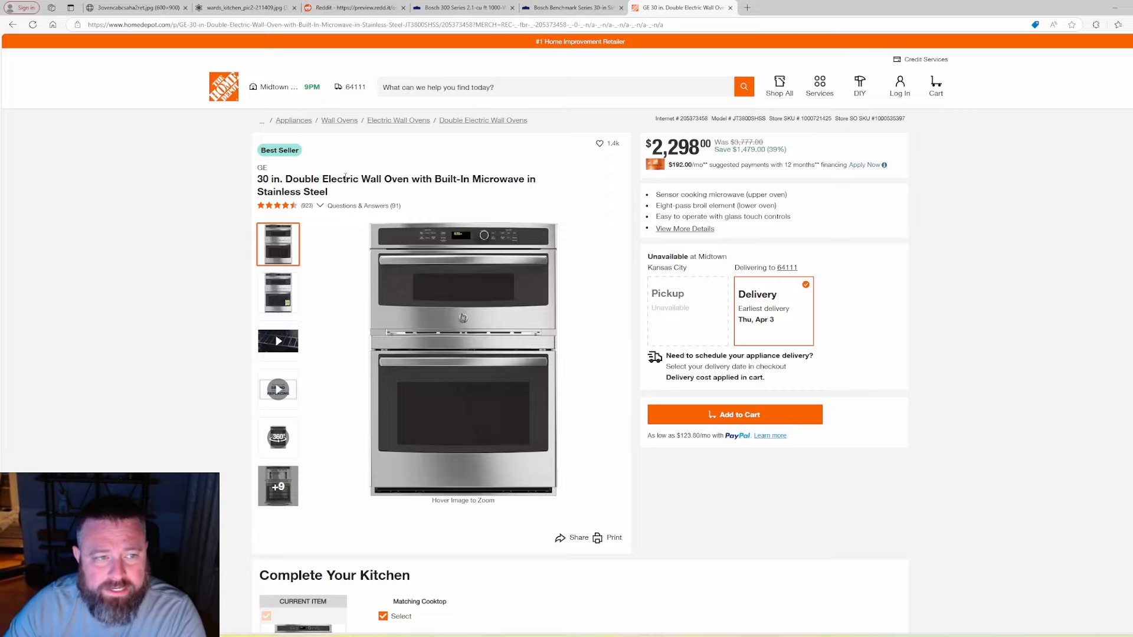
scroll(522, 336, "down", 10)
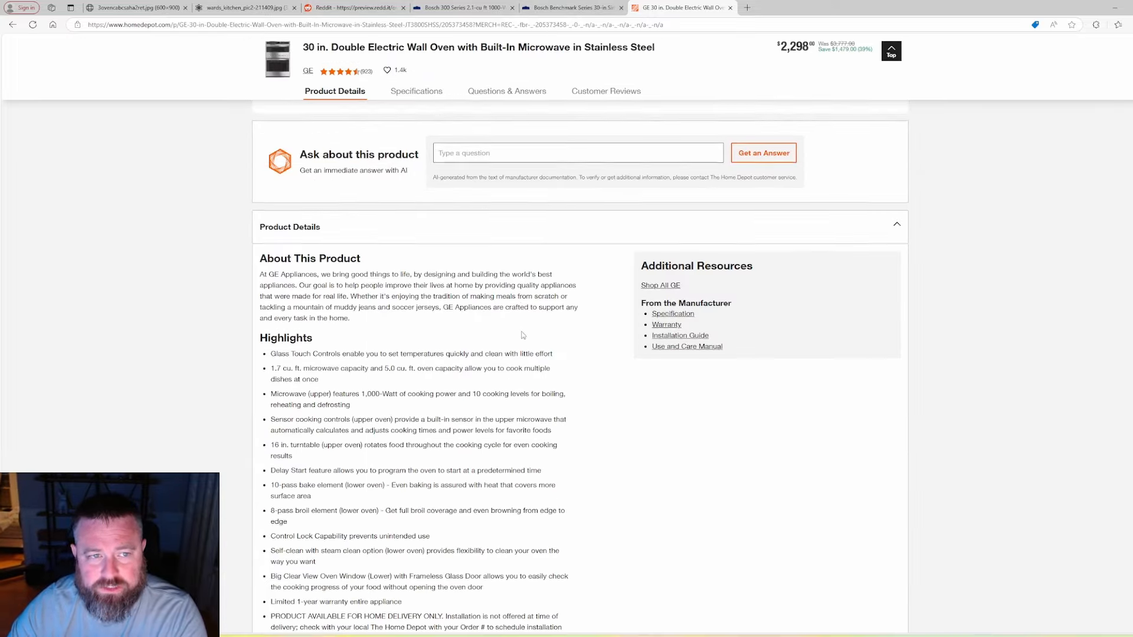
scroll(522, 335, "up", 10)
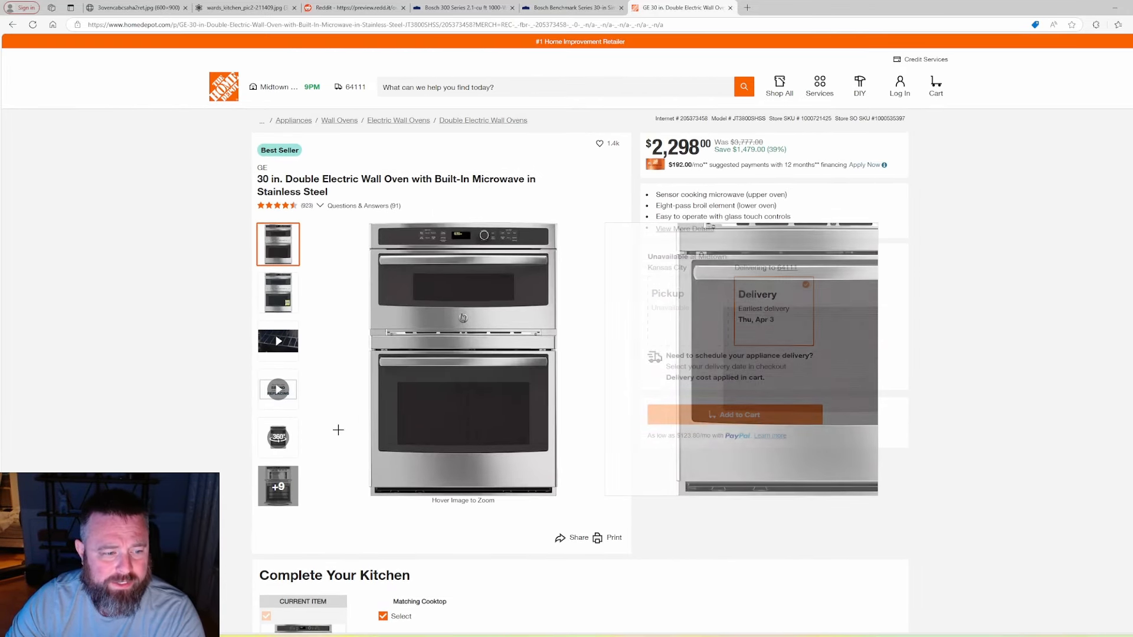
left_click(282, 298)
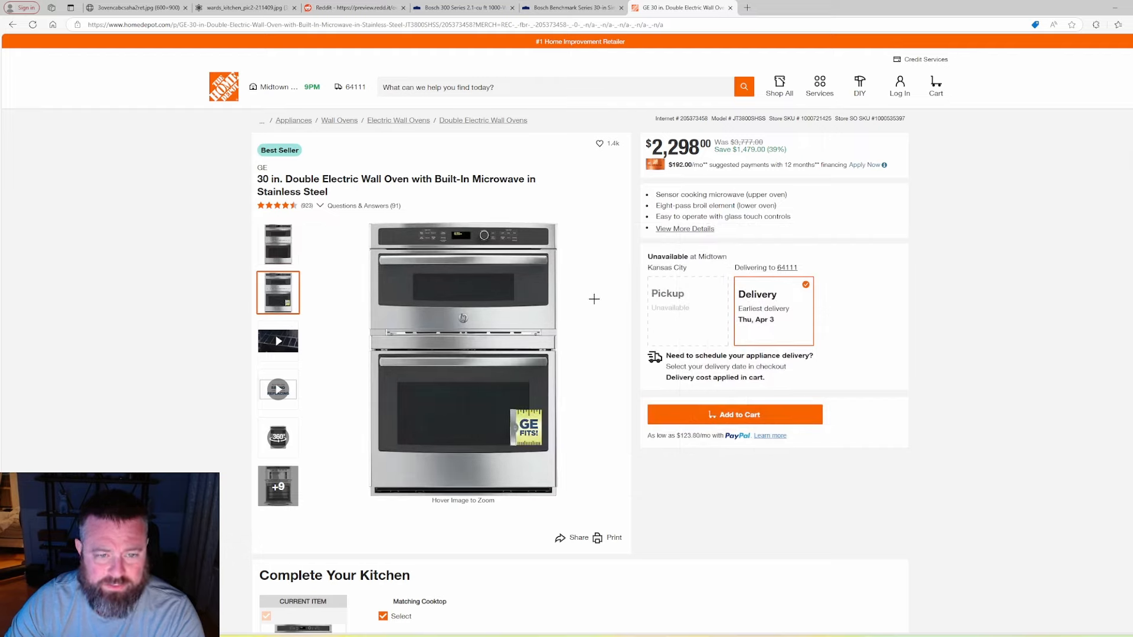
mouse_move(473, 379)
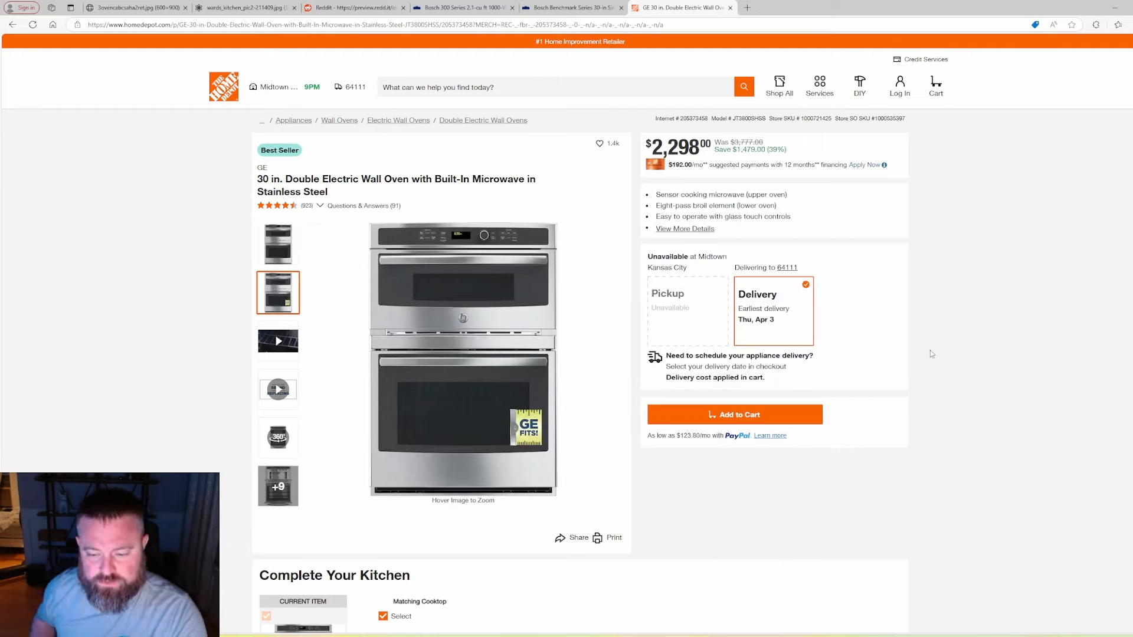
Step: Switch to CABINET VISION and create a new job with the default job properties
left_click(755, 620)
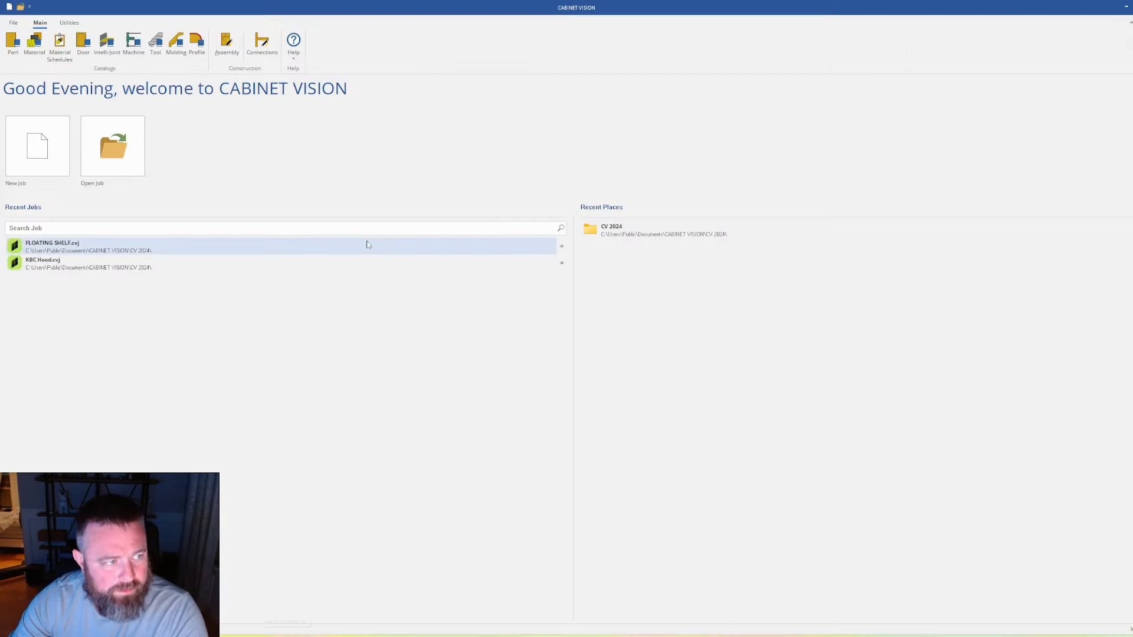
left_click(29, 154)
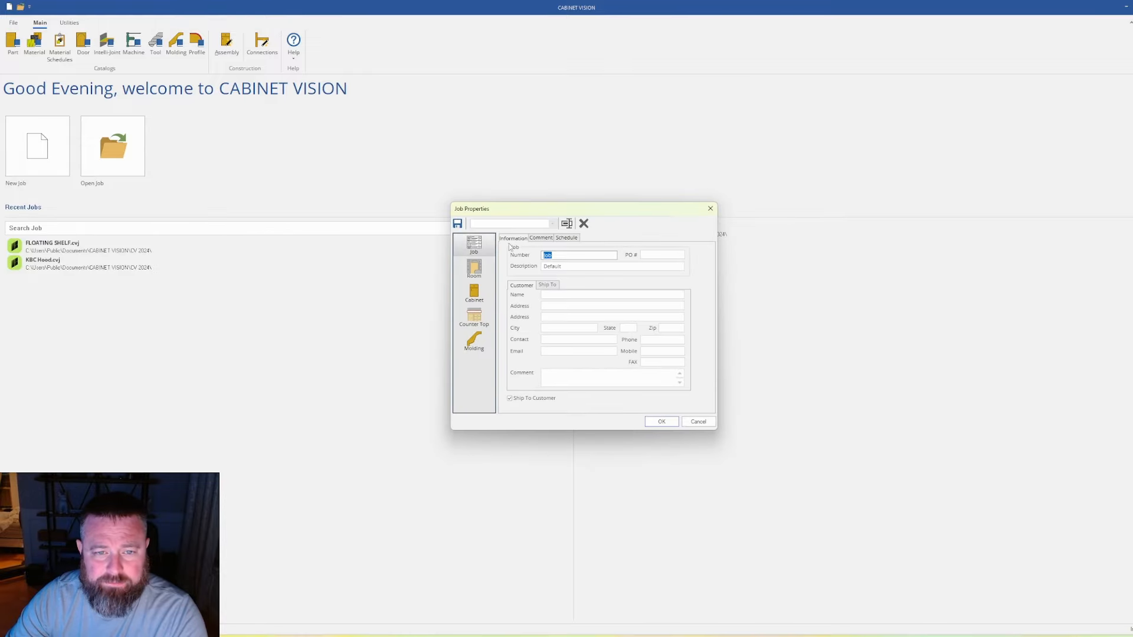
left_click(656, 425)
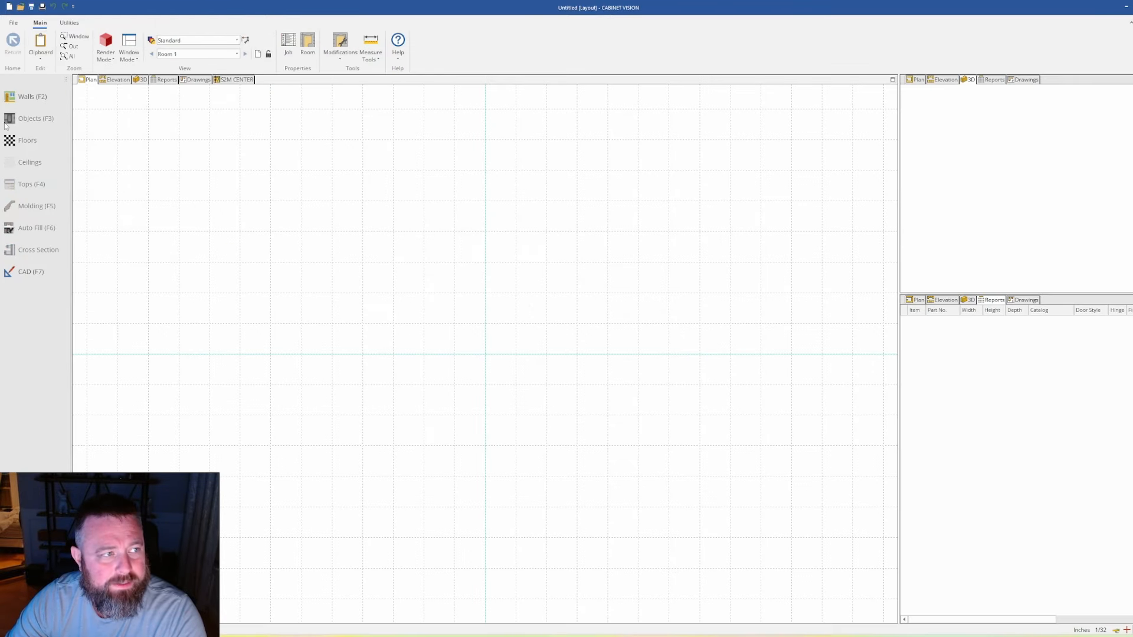
Step: Draw a single straight horizontal wall about 90 inches long in the plan view
left_click(32, 97)
left_click(391, 321)
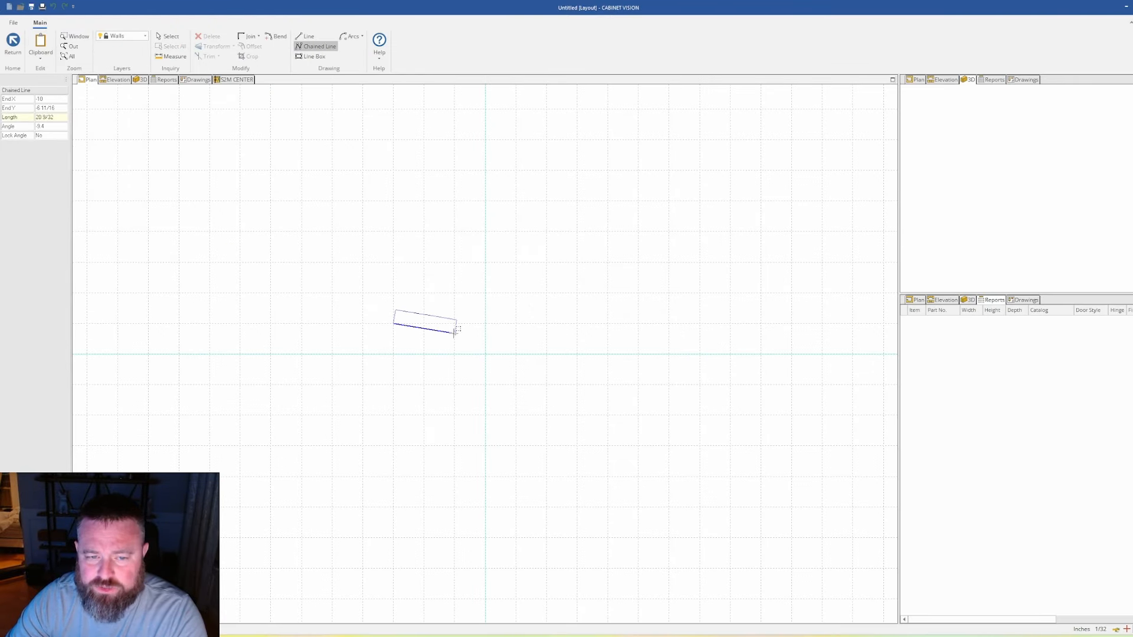
left_click(669, 316)
right_click(535, 288)
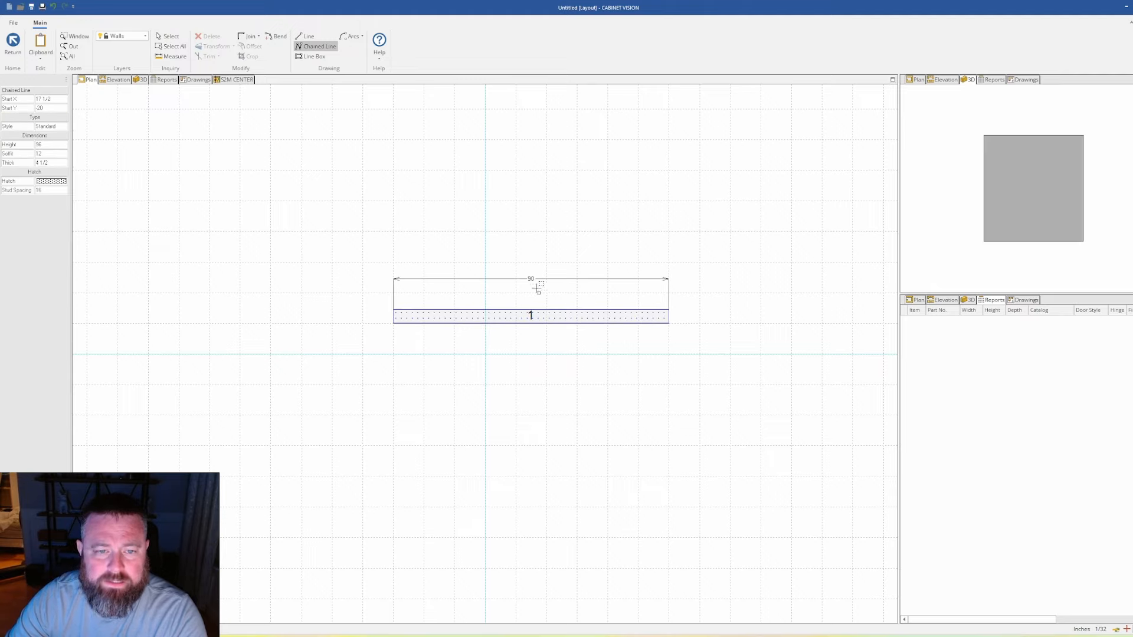
Step: Set the wall's height to 109 inches in its elevation view
left_click(125, 79)
left_click(515, 335)
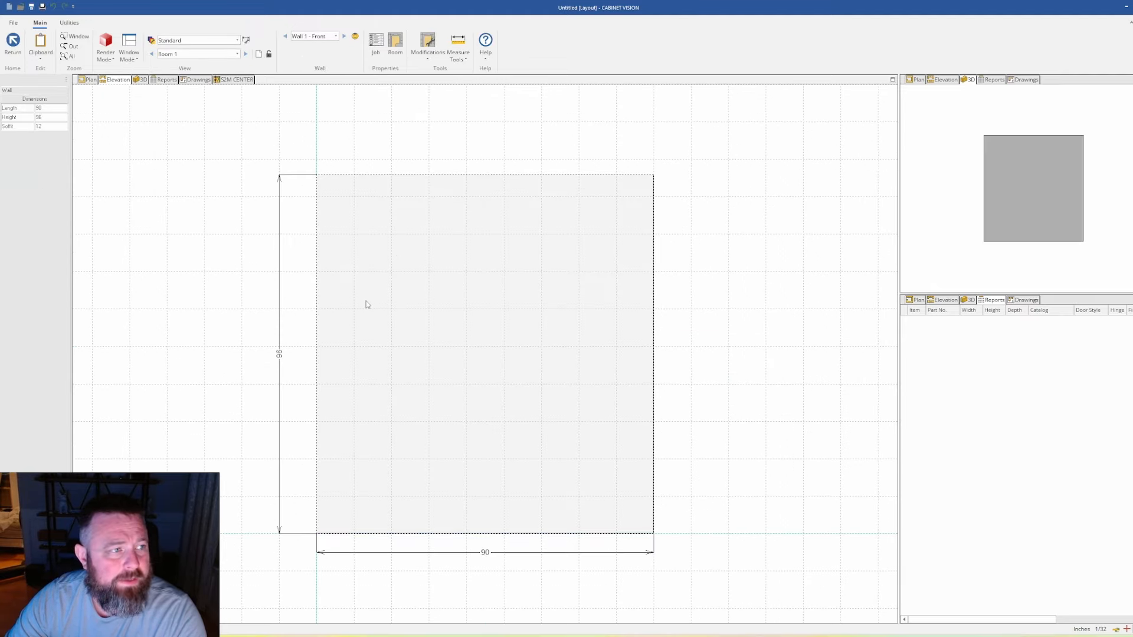
left_click(51, 118)
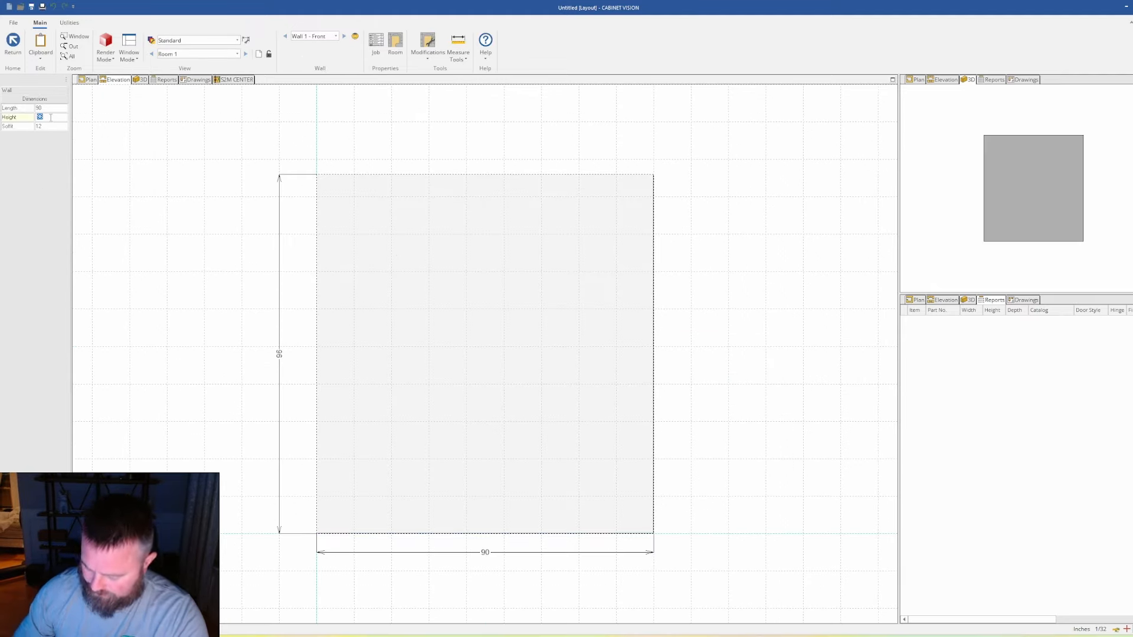
type("108")
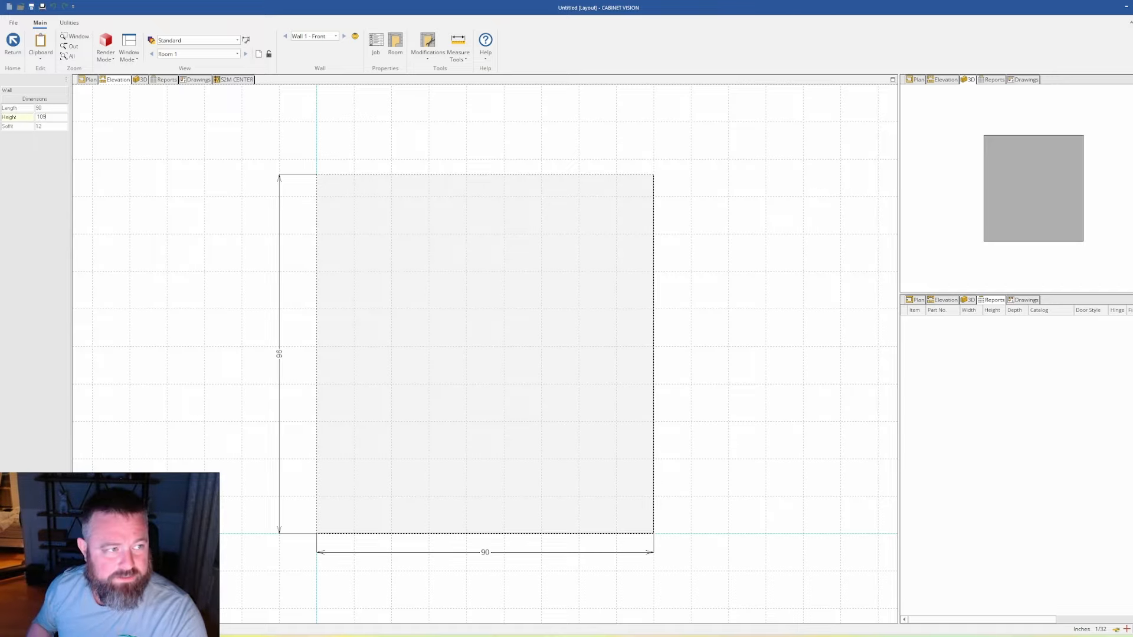
key("Return")
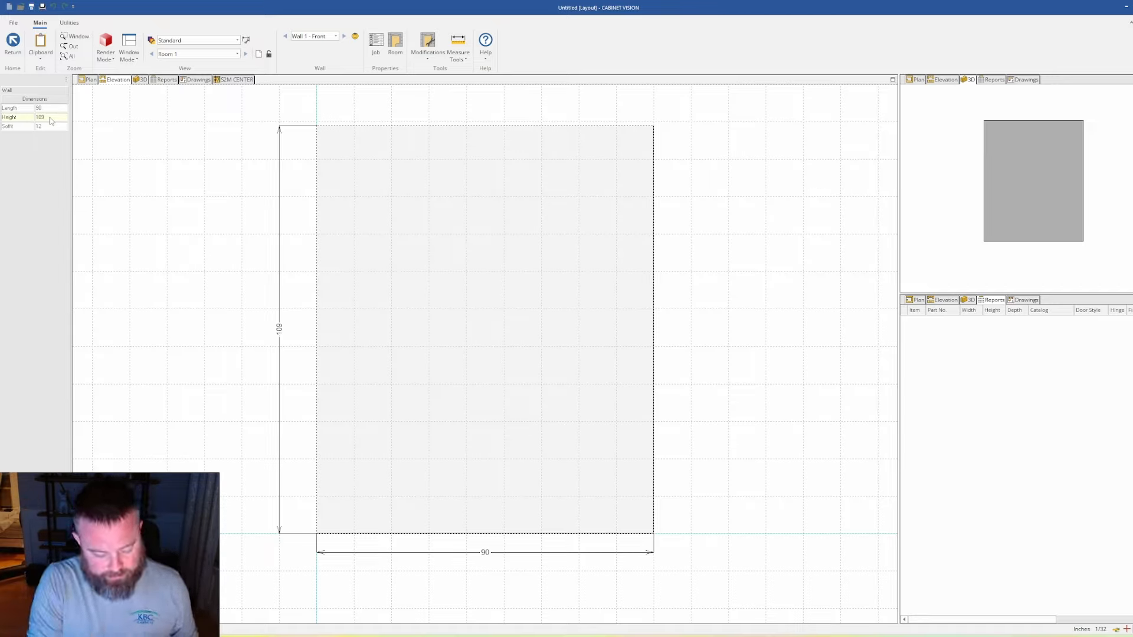
left_click(124, 137)
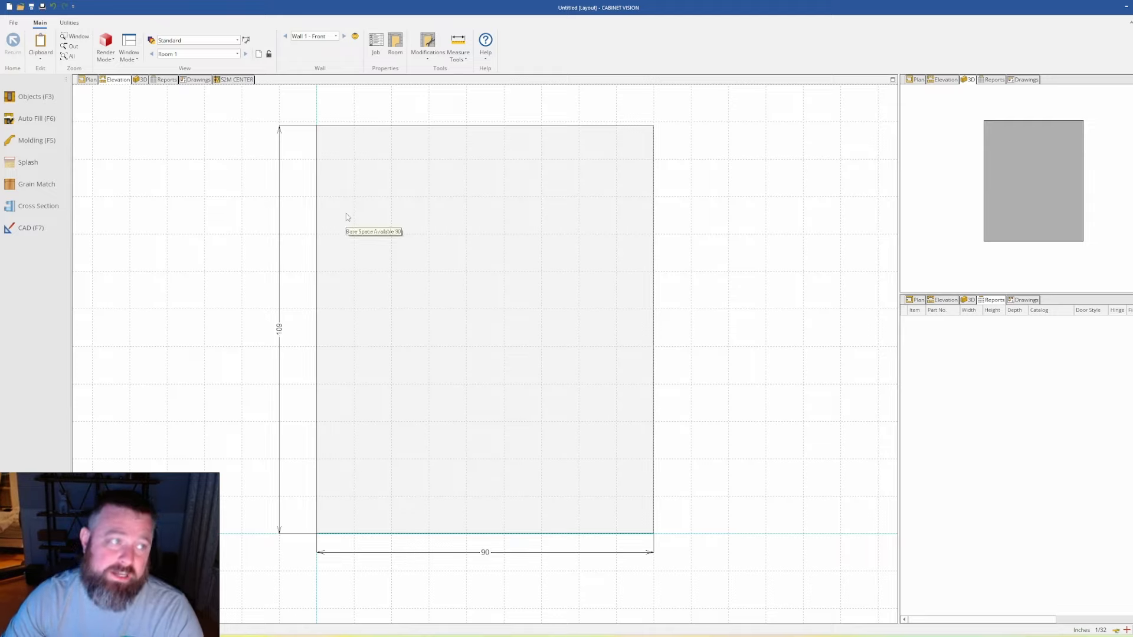
Step: Place a Base-34 1/2H custom base cabinet, 30 inches wide, at the right end of the wall
left_click(30, 100)
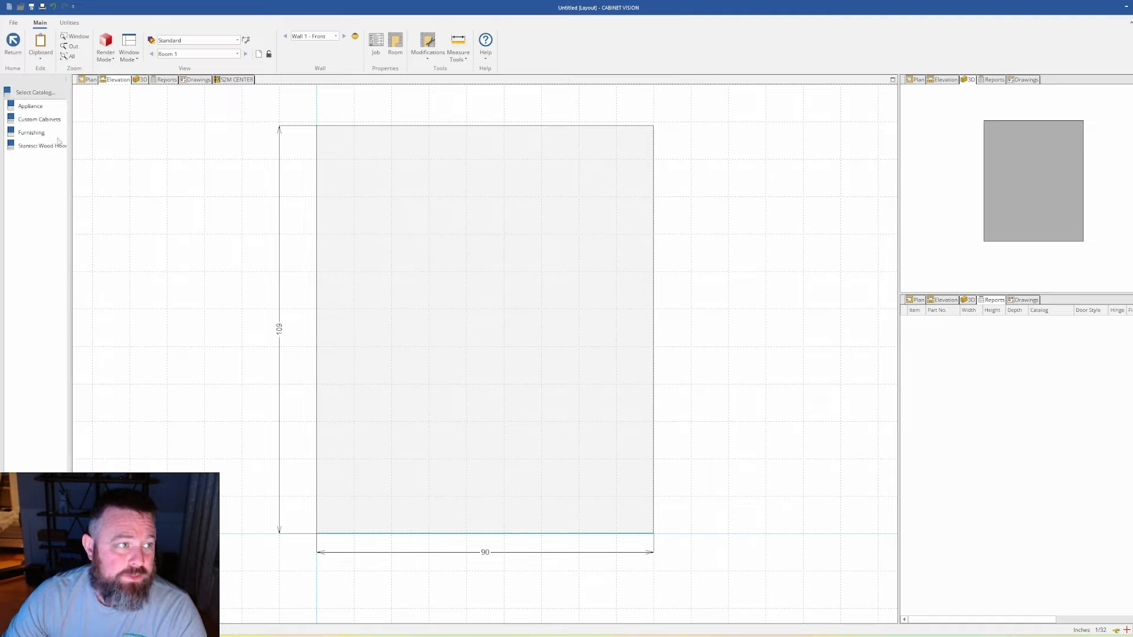
left_click(43, 121)
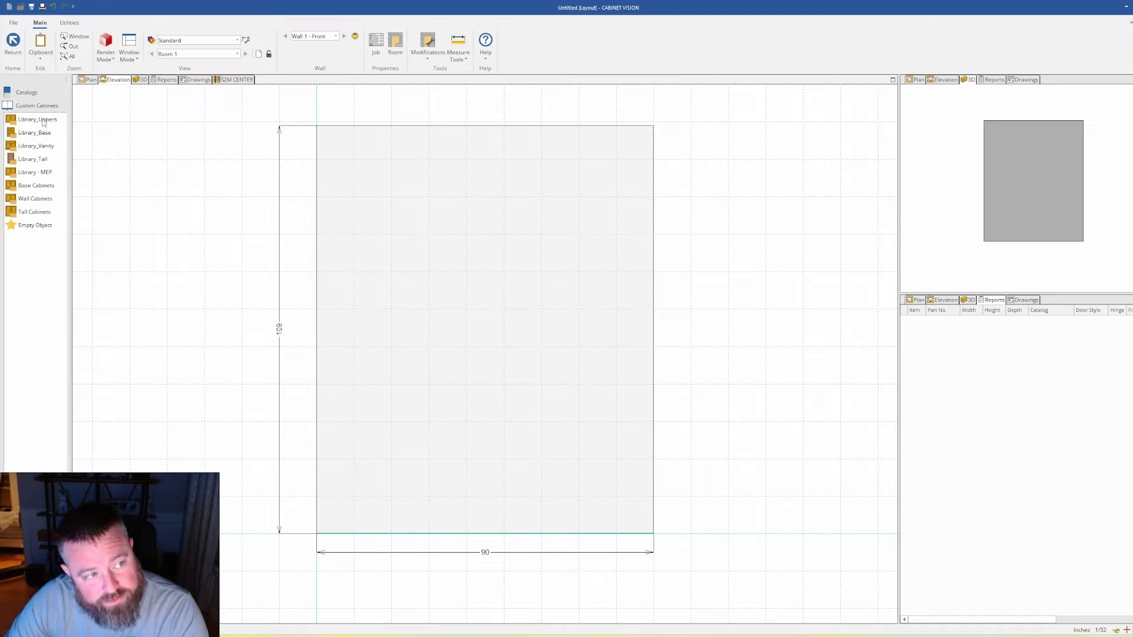
left_click(36, 186)
left_click(36, 132)
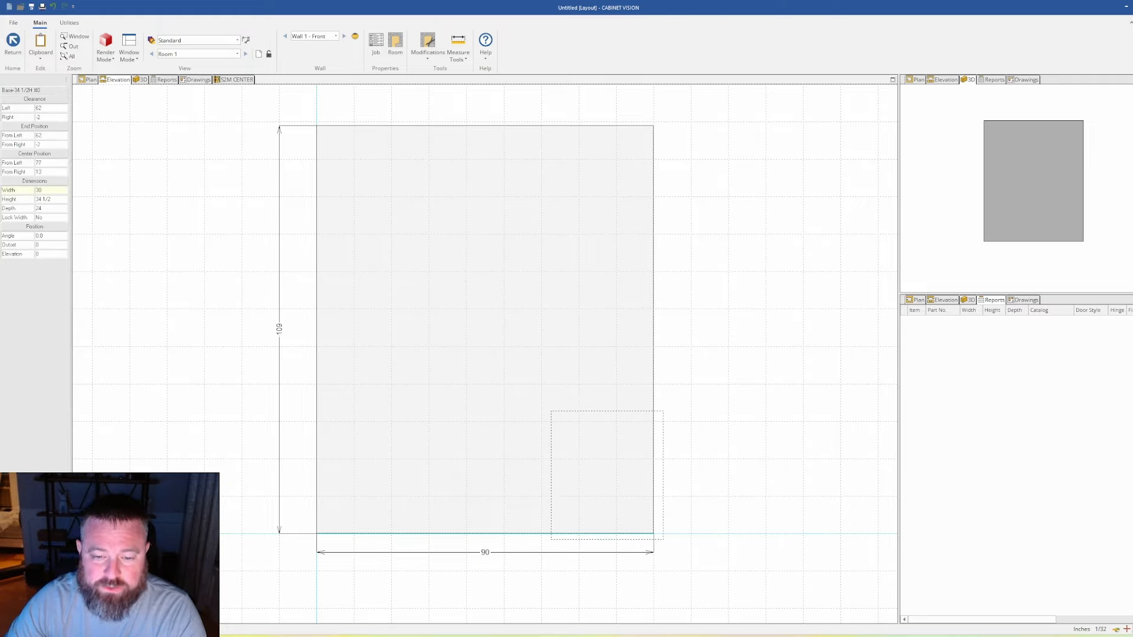
left_click(607, 475)
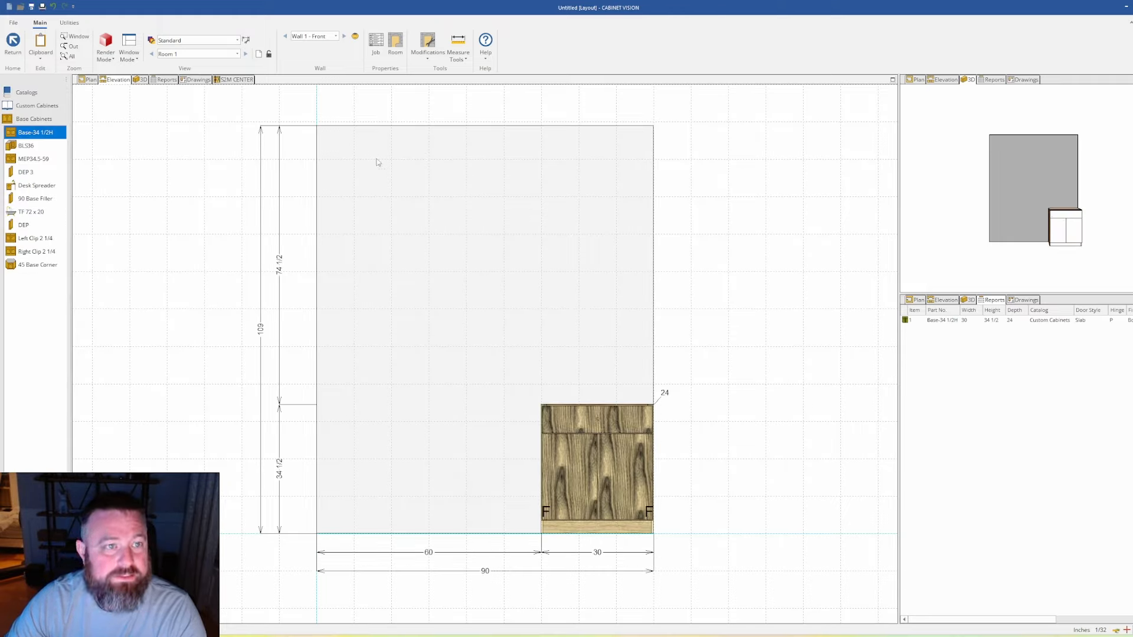
Step: Try Wire Mode for the elevation rendering, then set the render mode to Fill Mode
left_click(105, 47)
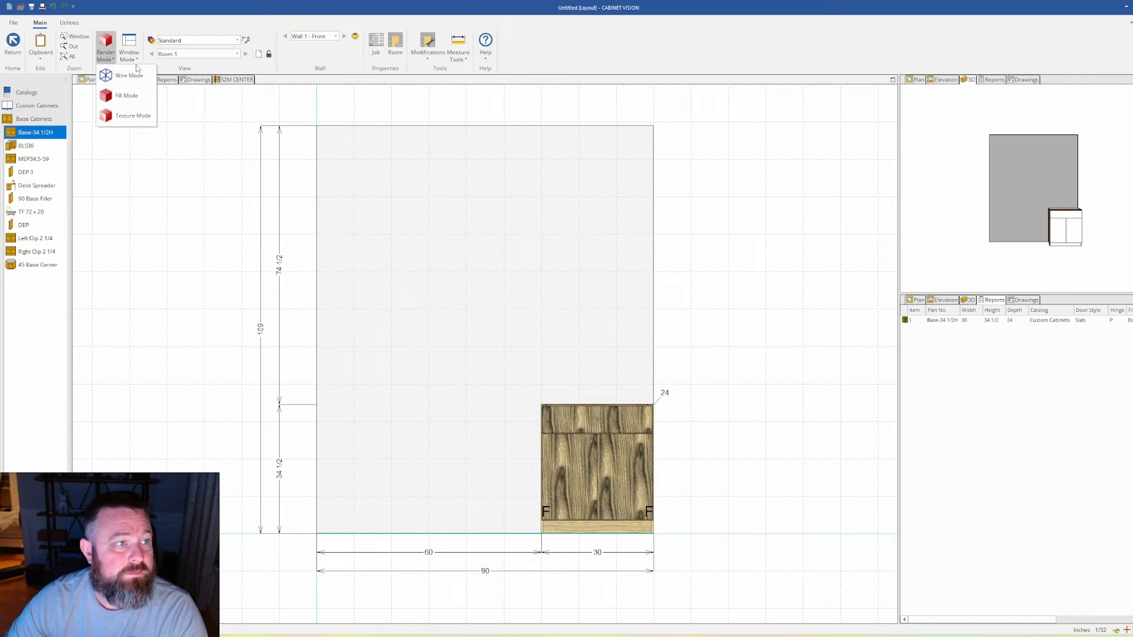
left_click(123, 75)
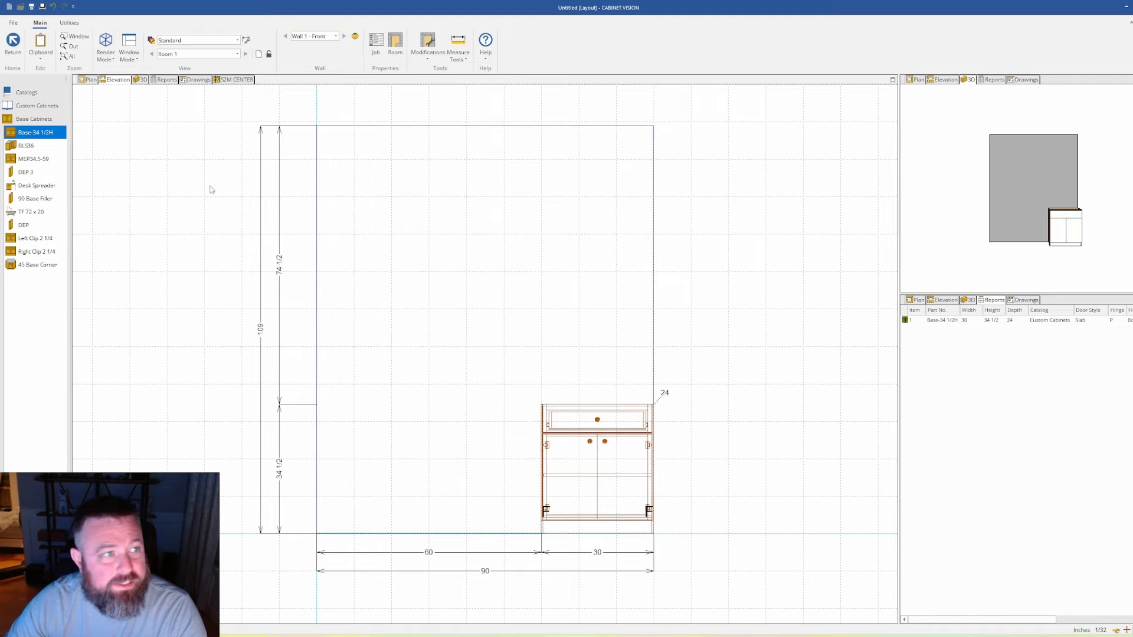
left_click(106, 47)
left_click(127, 95)
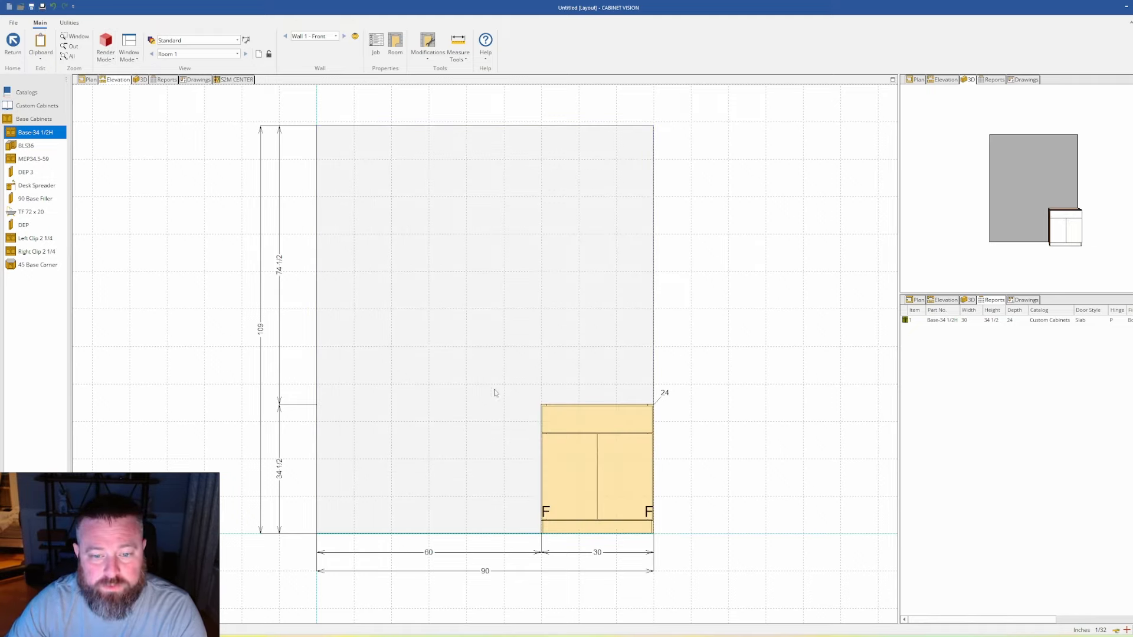
Step: Set the job's cabinet door style to MDF Shaker with the Shaker Door set route path
scroll(591, 462, "up", 3)
middle_click_drag(588, 447, 532, 408)
scroll(560, 417, "down", 2)
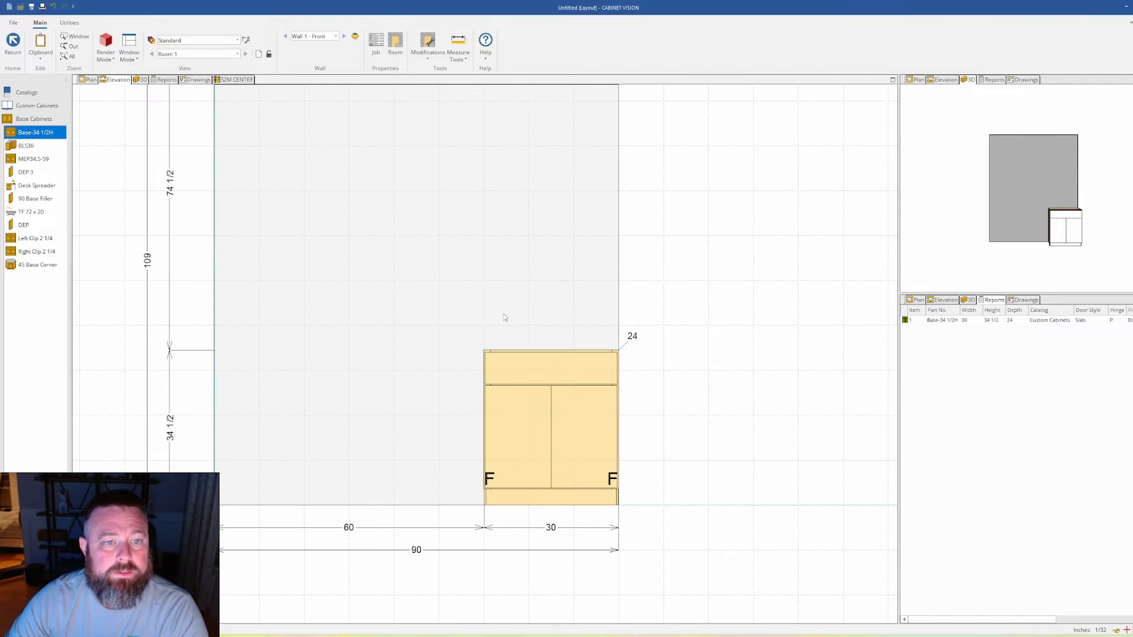
left_click(477, 271)
left_click(591, 238)
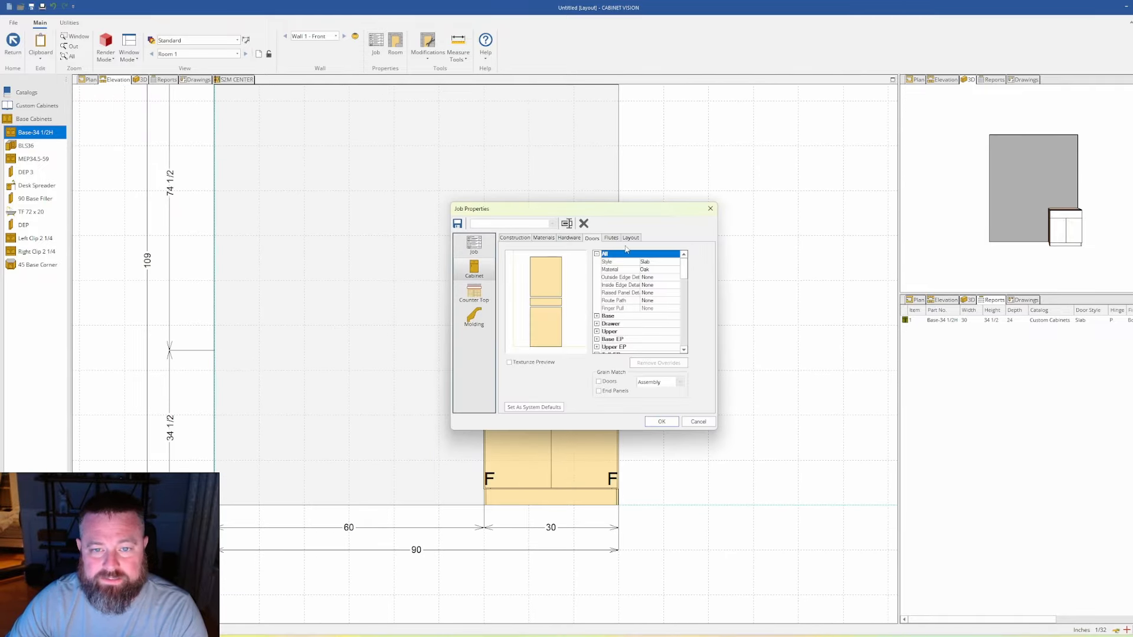
left_click(677, 261)
left_click(676, 261)
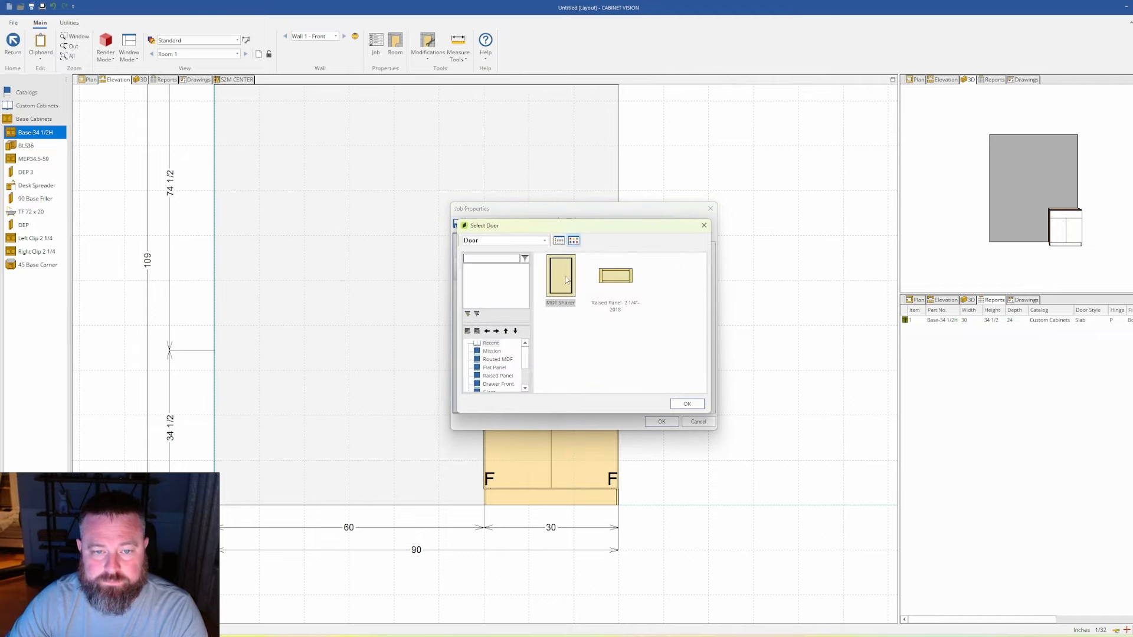
double_click(566, 280)
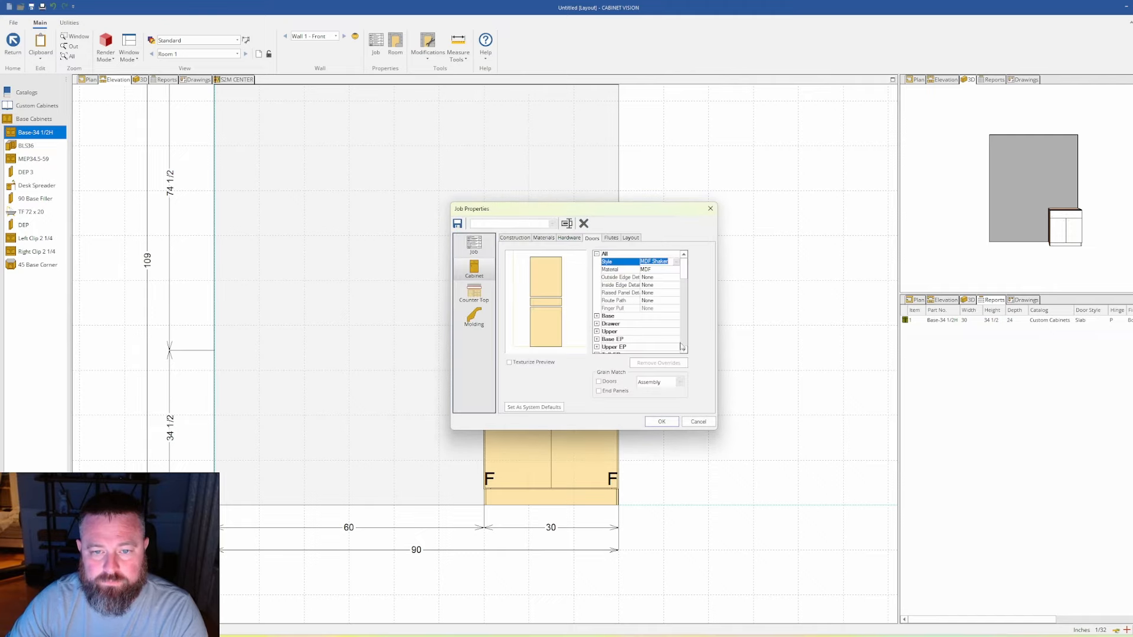
left_click(669, 301)
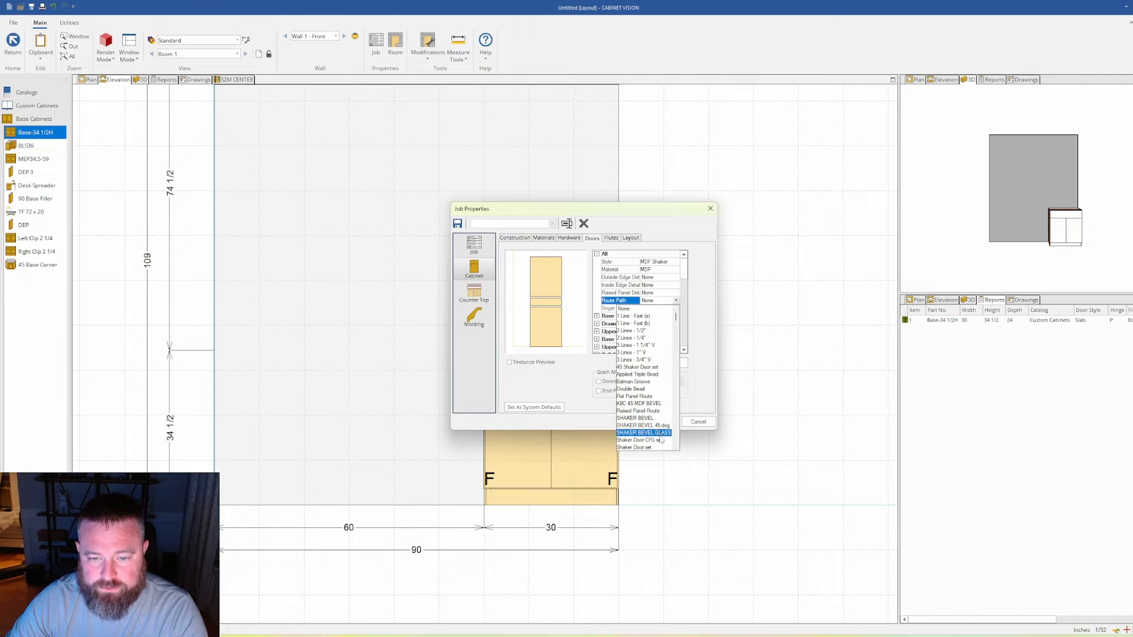
left_click(644, 447)
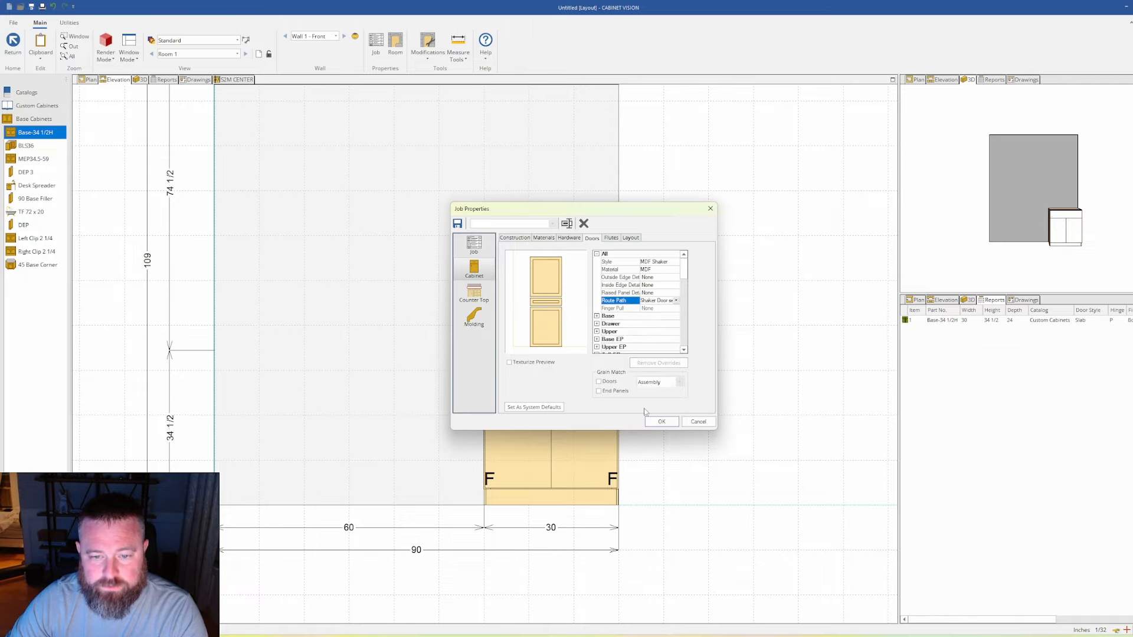
left_click(661, 421)
scroll(571, 426, "up", 1)
right_click(569, 427)
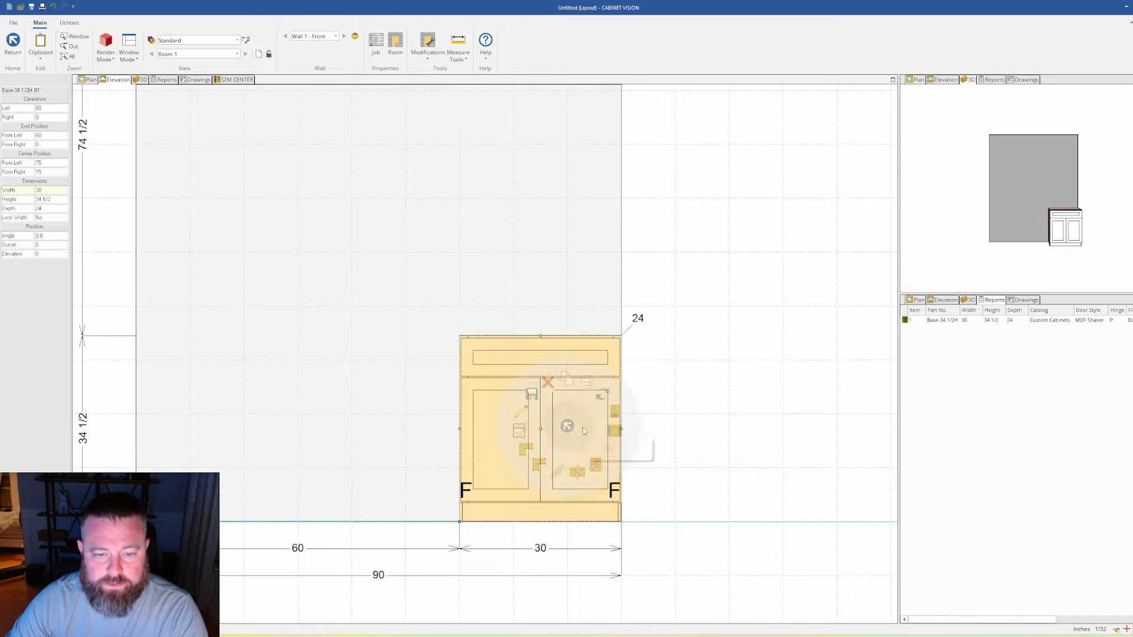
mouse_move(614, 431)
left_click(639, 470)
scroll(698, 464, "down", 1)
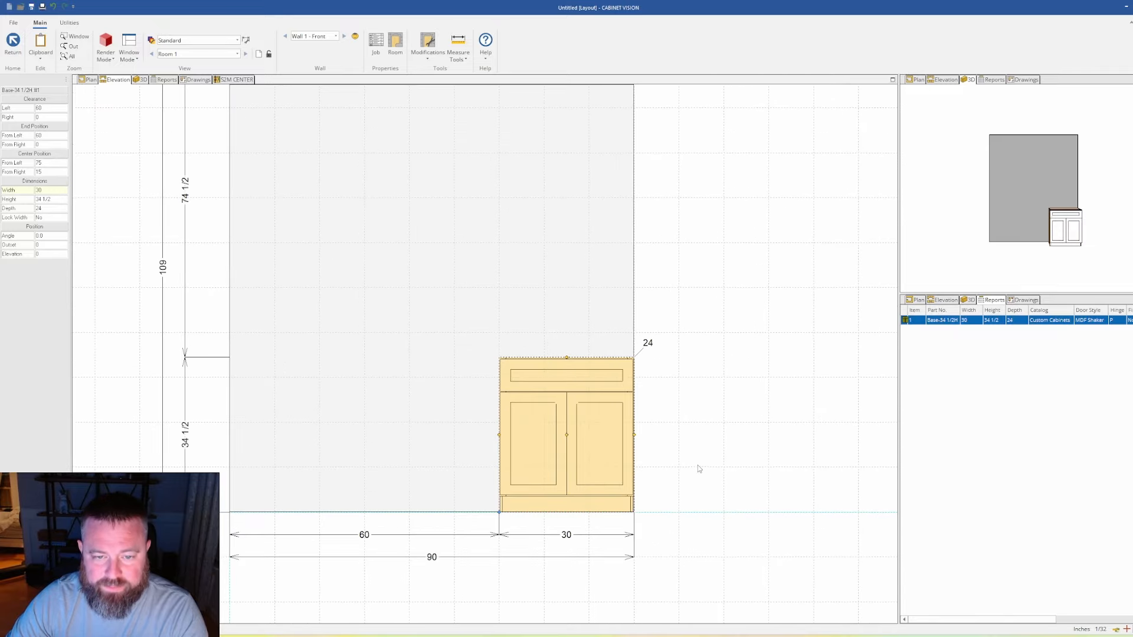
Step: Set the job's cabinet construction method to KBC FF Flush FE 1/2 OL - 5 1/2" DF
middle_click_drag(697, 465, 678, 446)
left_click(376, 44)
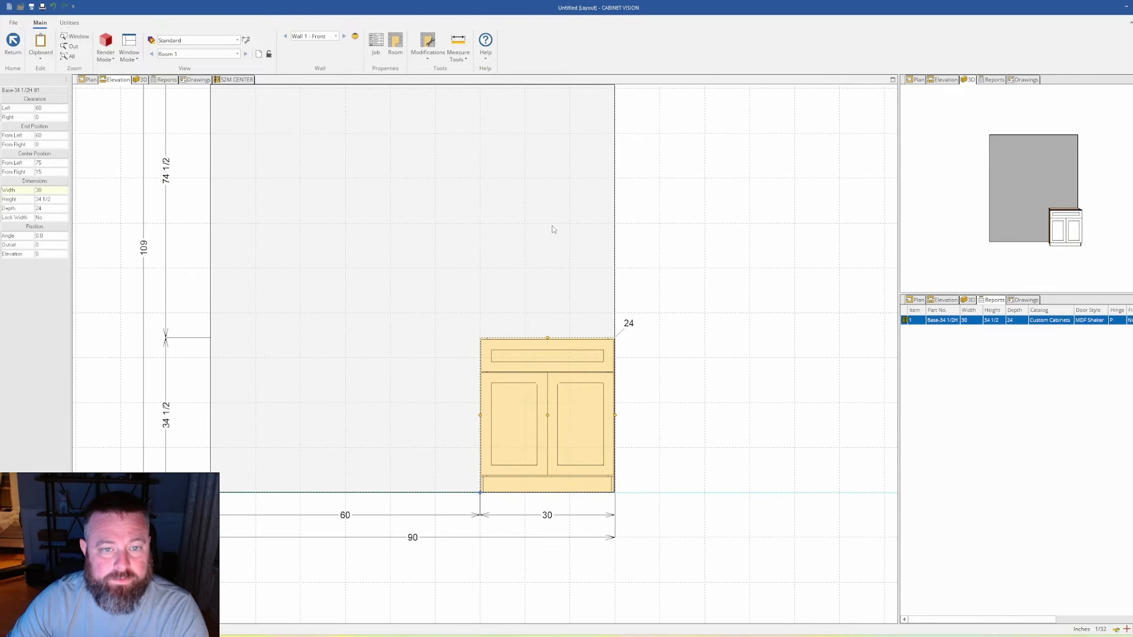
left_click(474, 268)
left_click(574, 267)
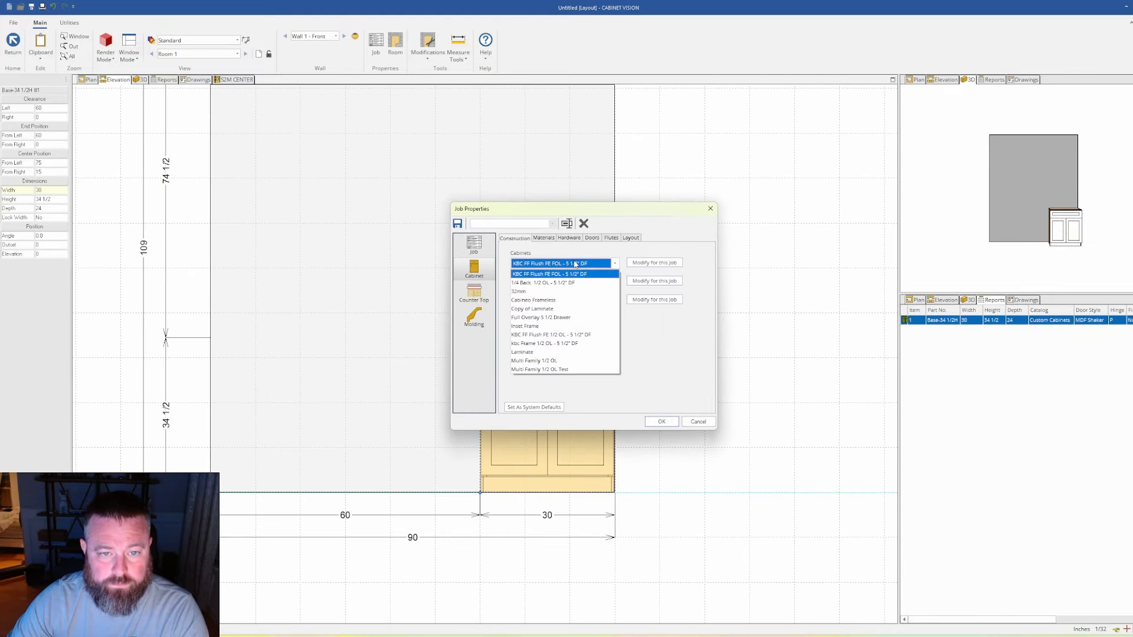
left_click(563, 334)
left_click(661, 422)
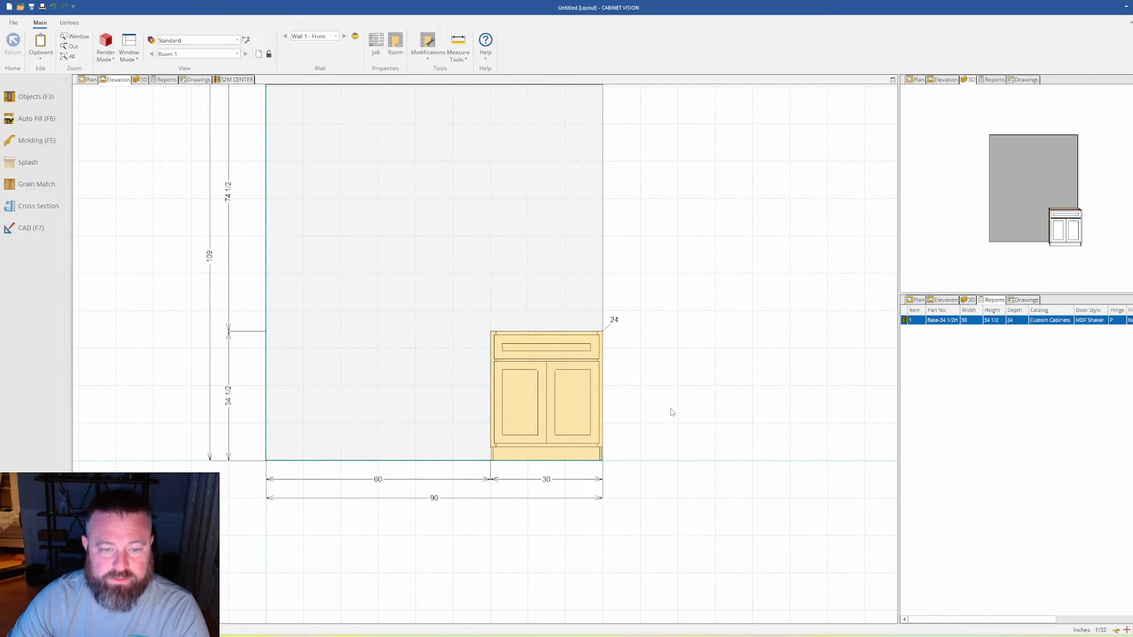
scroll(672, 412, "up", 1)
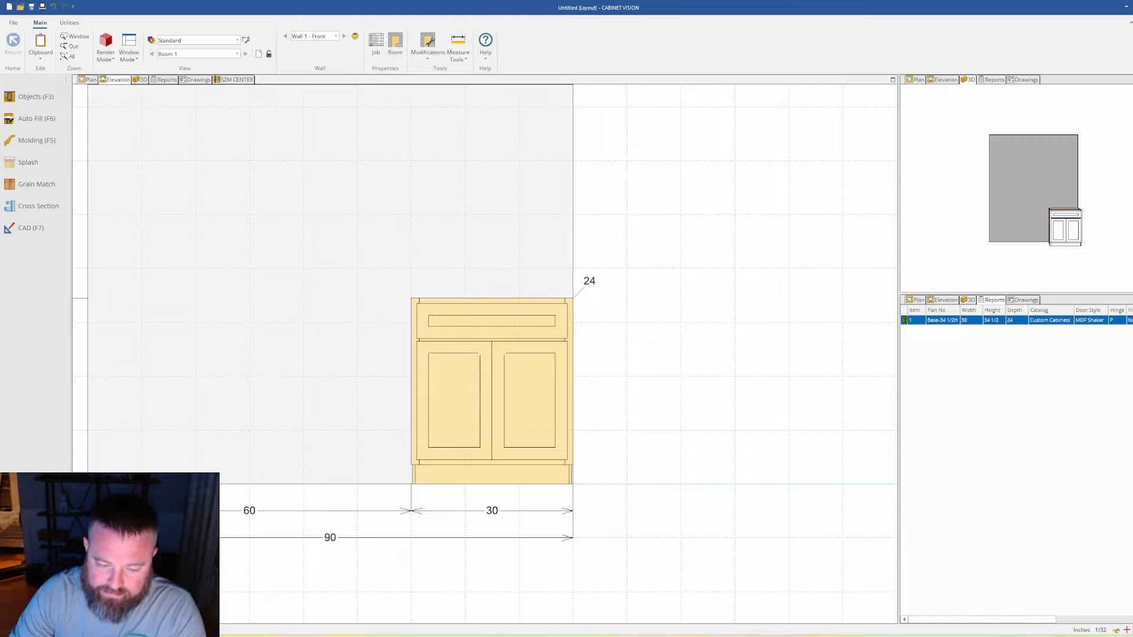
scroll(608, 517, "down", 3)
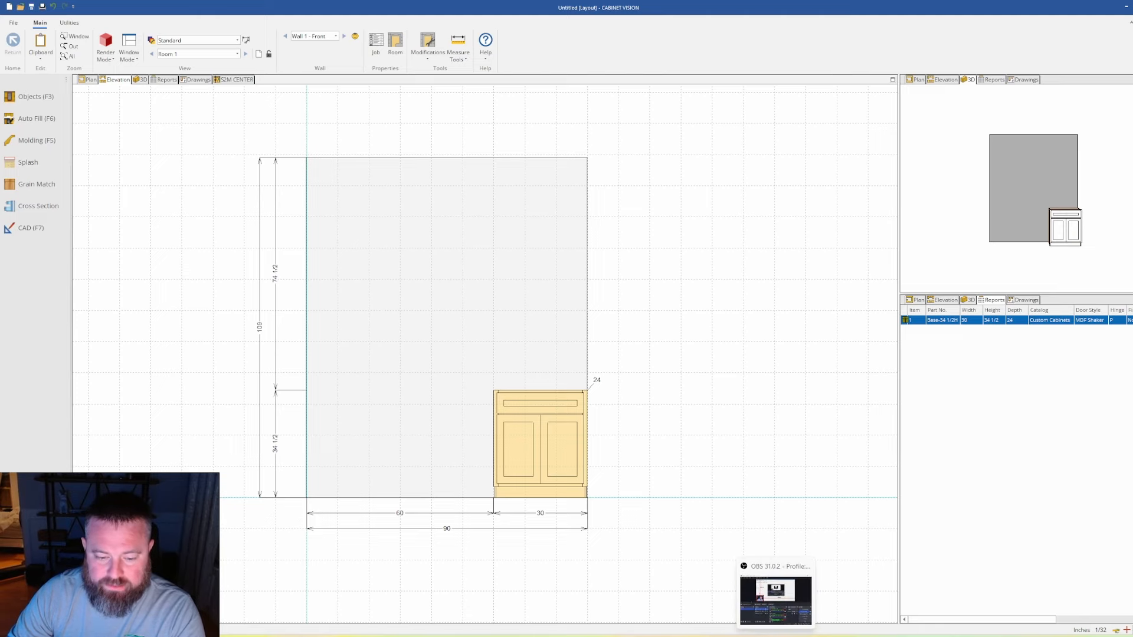
Step: Switch to the browser and open the Installation Guide from the GE 30 in. double wall oven's product details
mouse_move(554, 636)
left_click(554, 599)
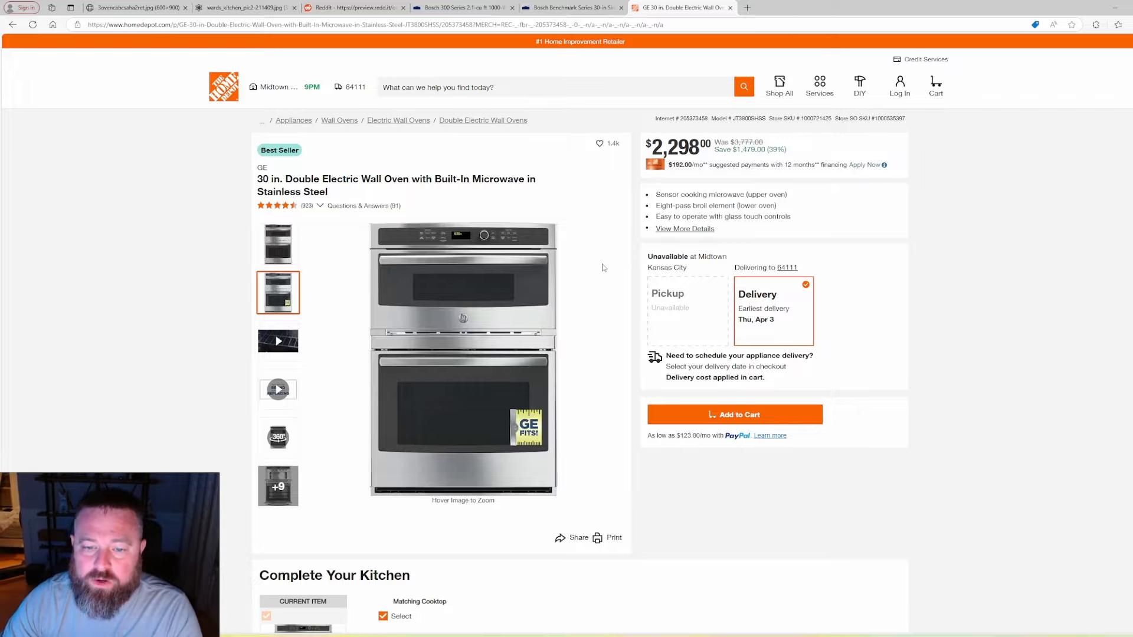
scroll(609, 263, "down", 2)
scroll(589, 244, "down", 10)
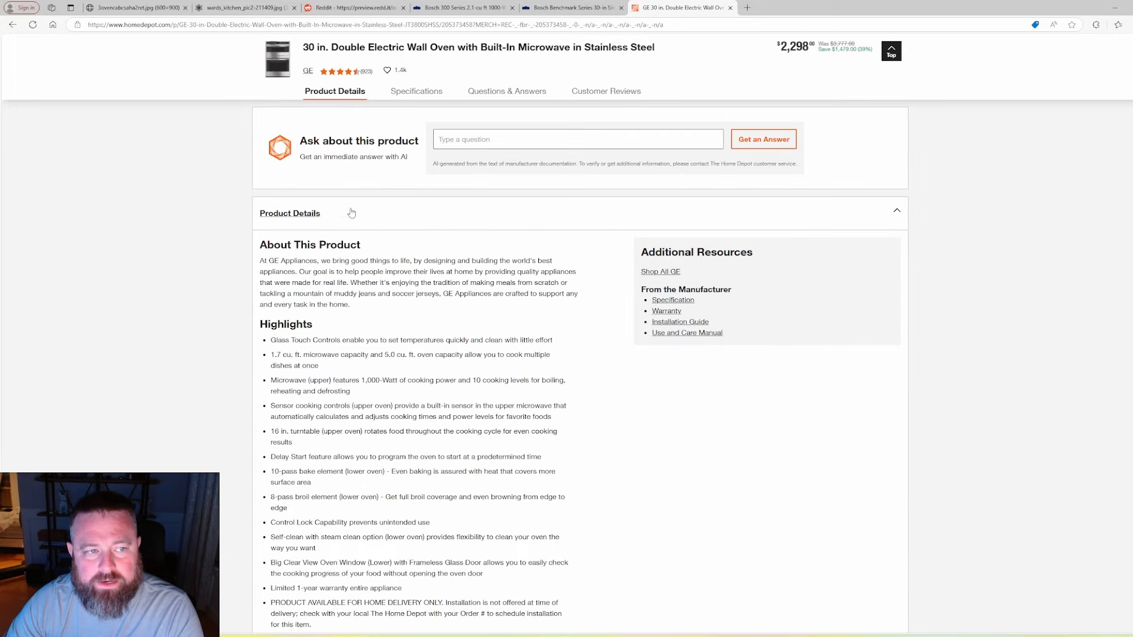
left_click(675, 322)
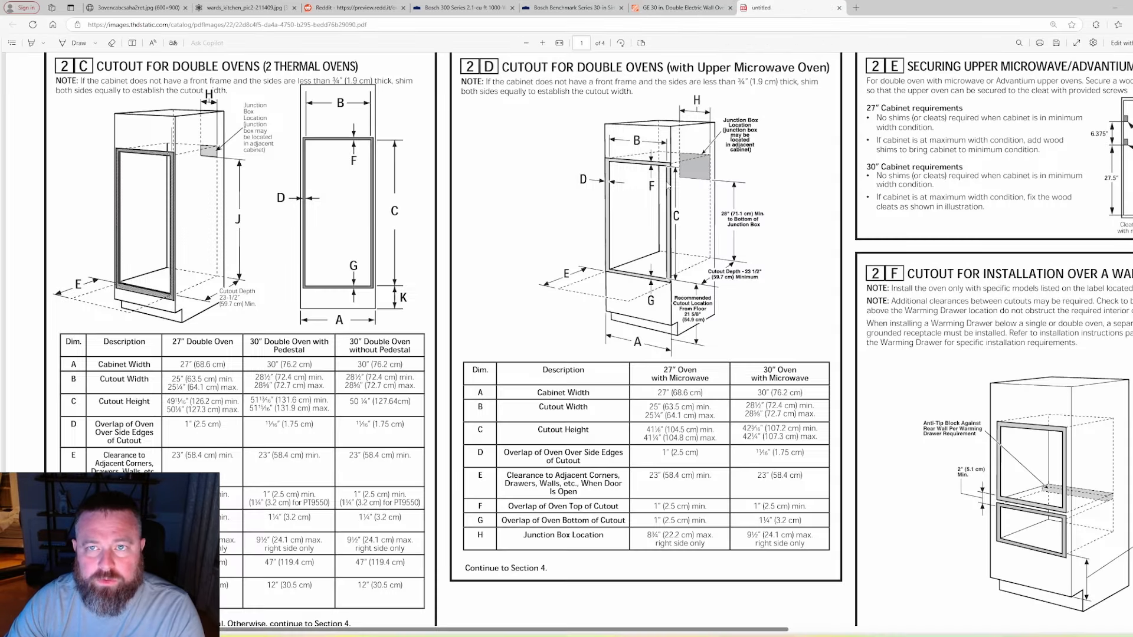
Step: Look through the oven installation instructions for the matching cutout section and check the oven type on the product page
scroll(604, 251, "up", 10)
scroll(604, 252, "down", 12)
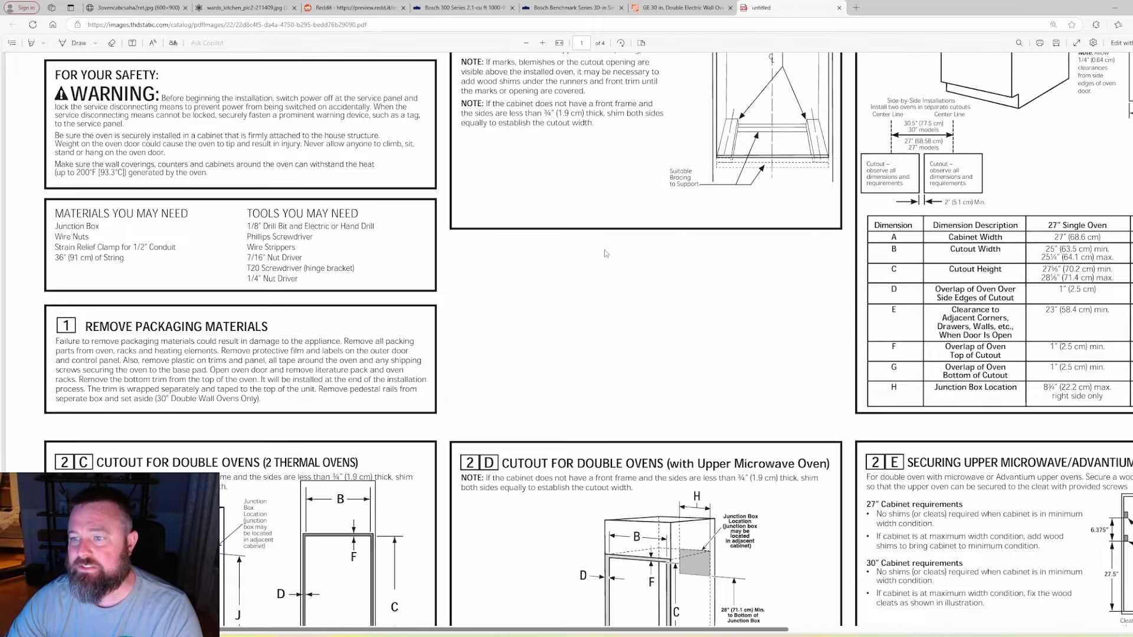
scroll(604, 251, "up", 11)
scroll(606, 251, "up", 2)
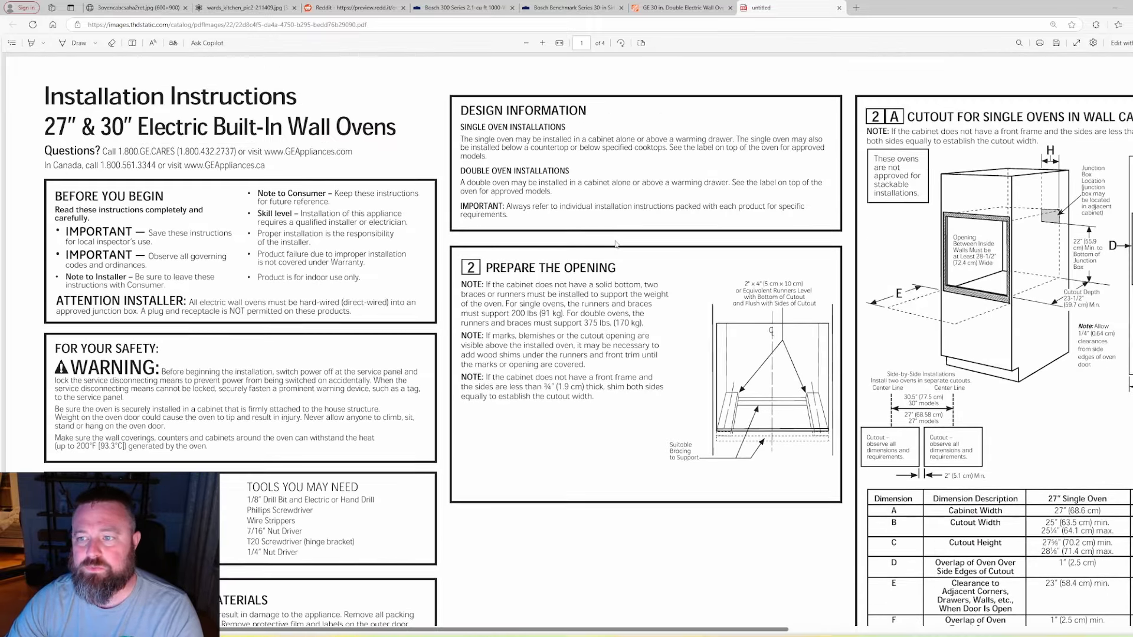
scroll(728, 286, "down", 10)
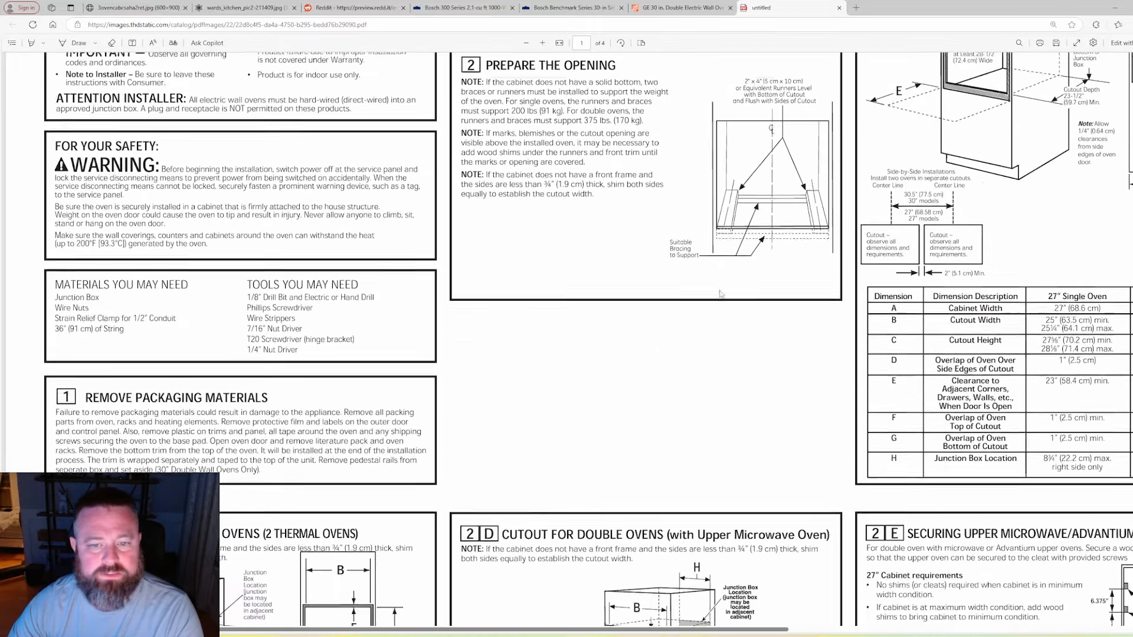
scroll(583, 186, "up", 1)
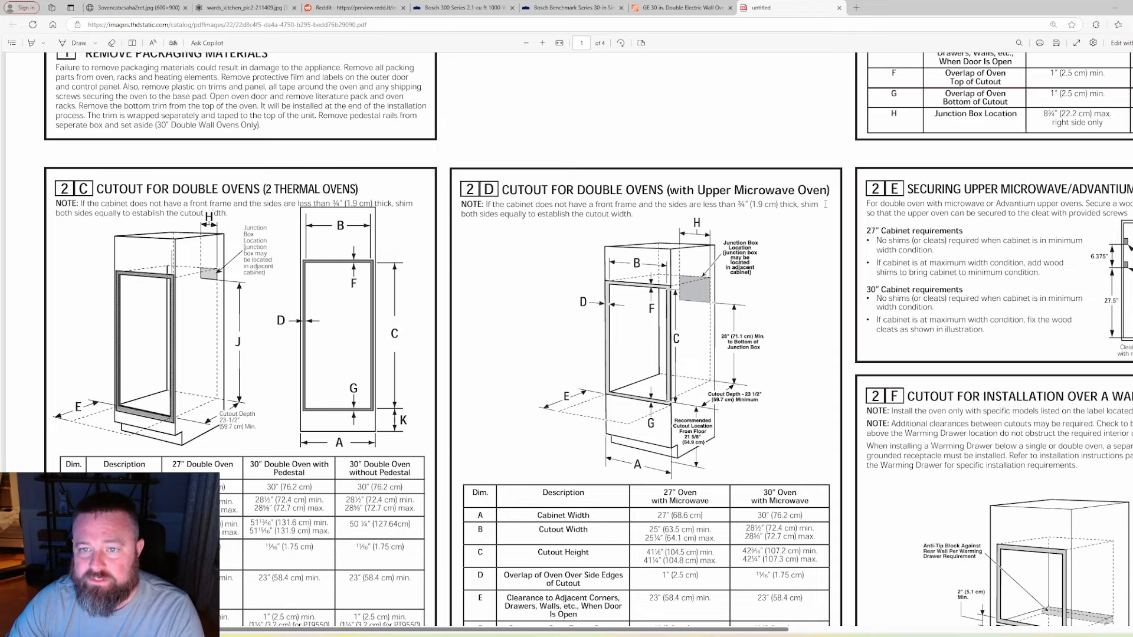
left_click(661, 8)
scroll(553, 164, "up", 15)
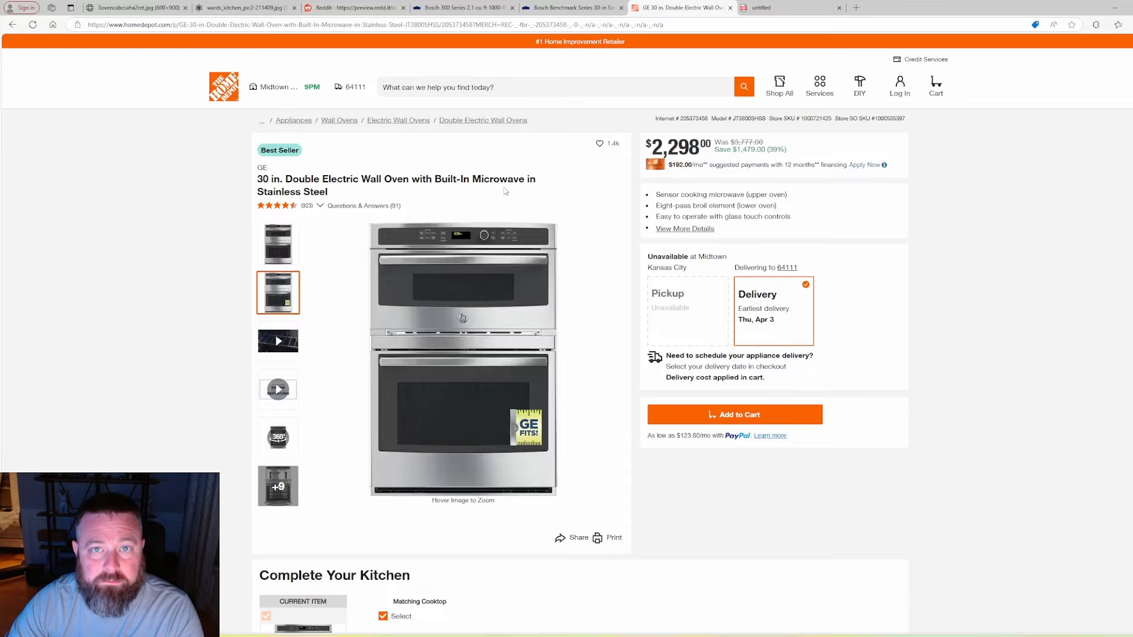
Step: Examine section 2D of the installation guide for the 30" oven with microwave: cabinet width, cutout size, overlaps and recommended floor height
left_click(773, 7)
scroll(767, 115, "down", 3)
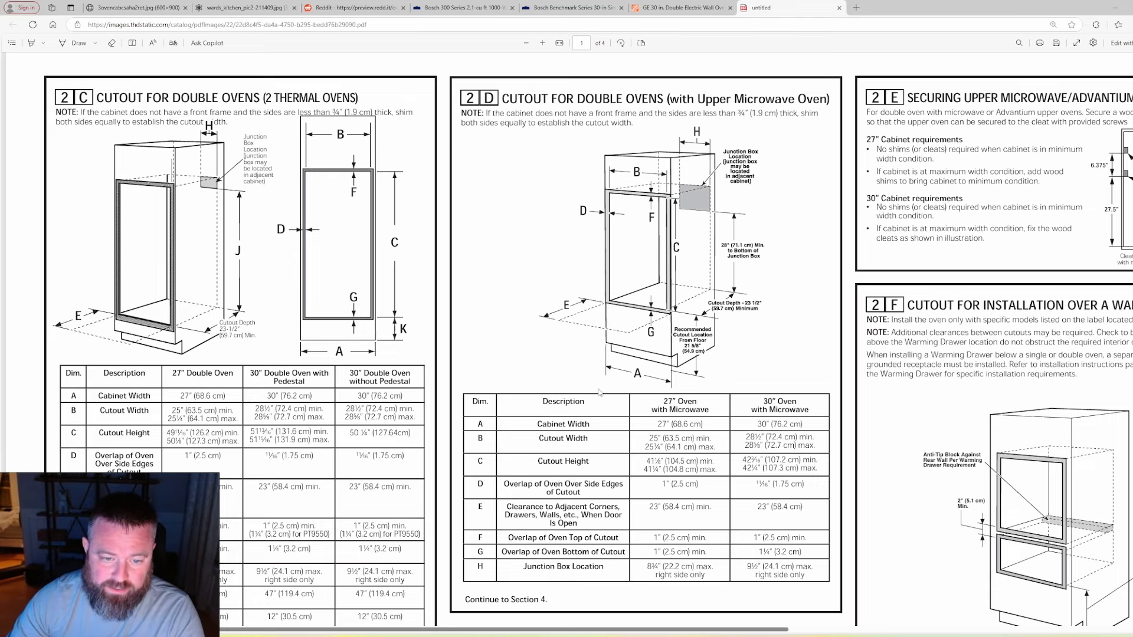
scroll(598, 392, "down", 3)
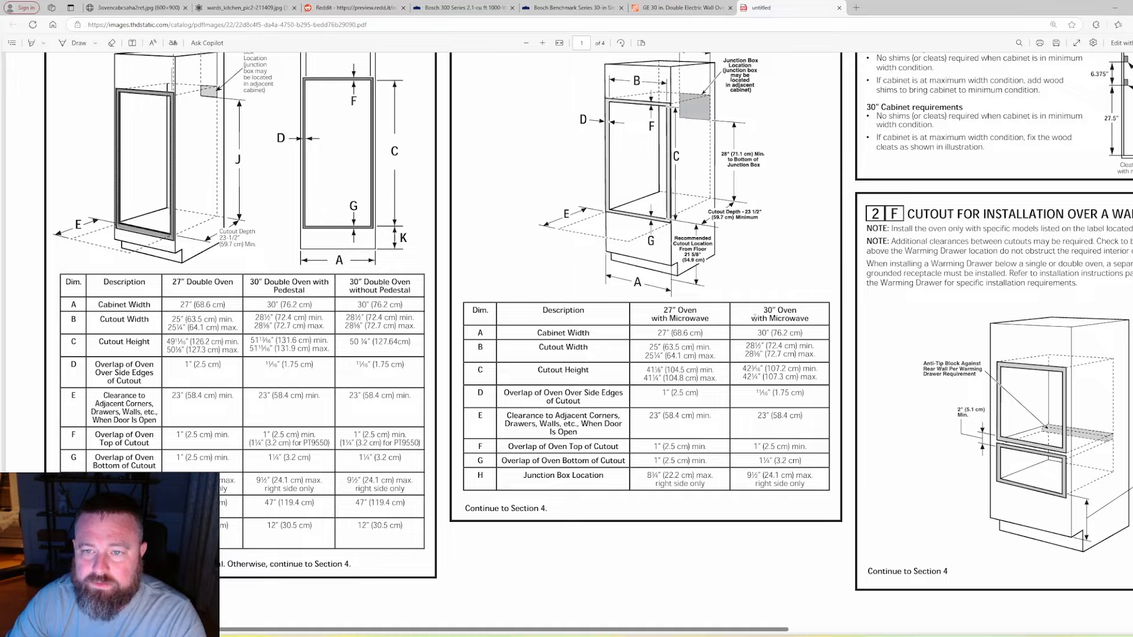
scroll(793, 323, "down", 1)
scroll(796, 322, "up", 2)
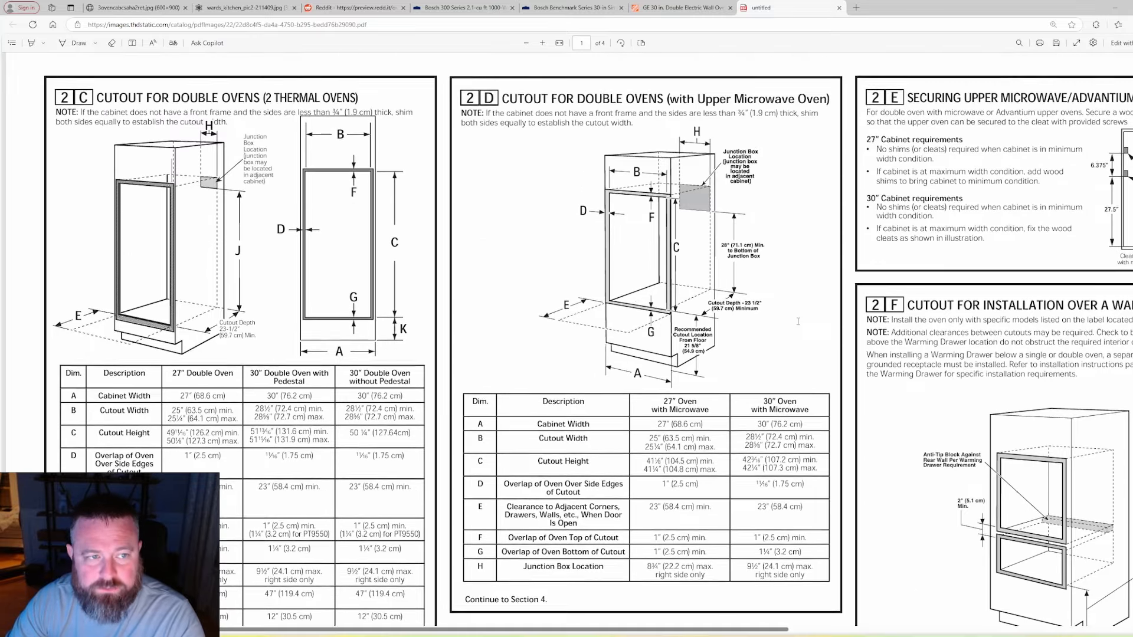
scroll(798, 325, "down", 2)
scroll(798, 325, "up", 1)
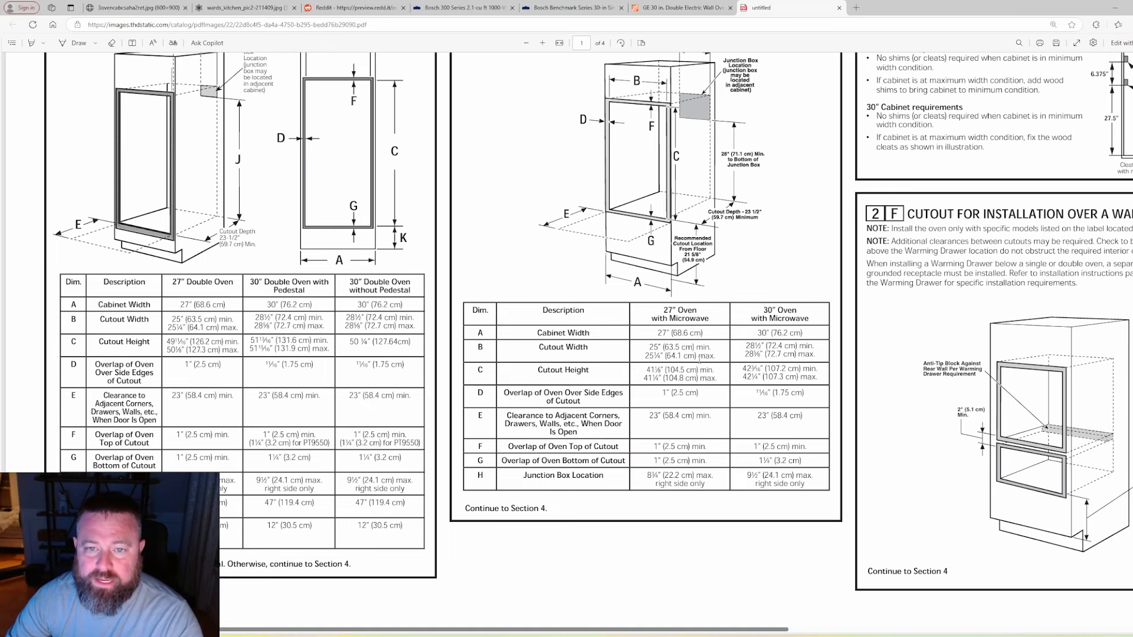
scroll(699, 357, "up", 1)
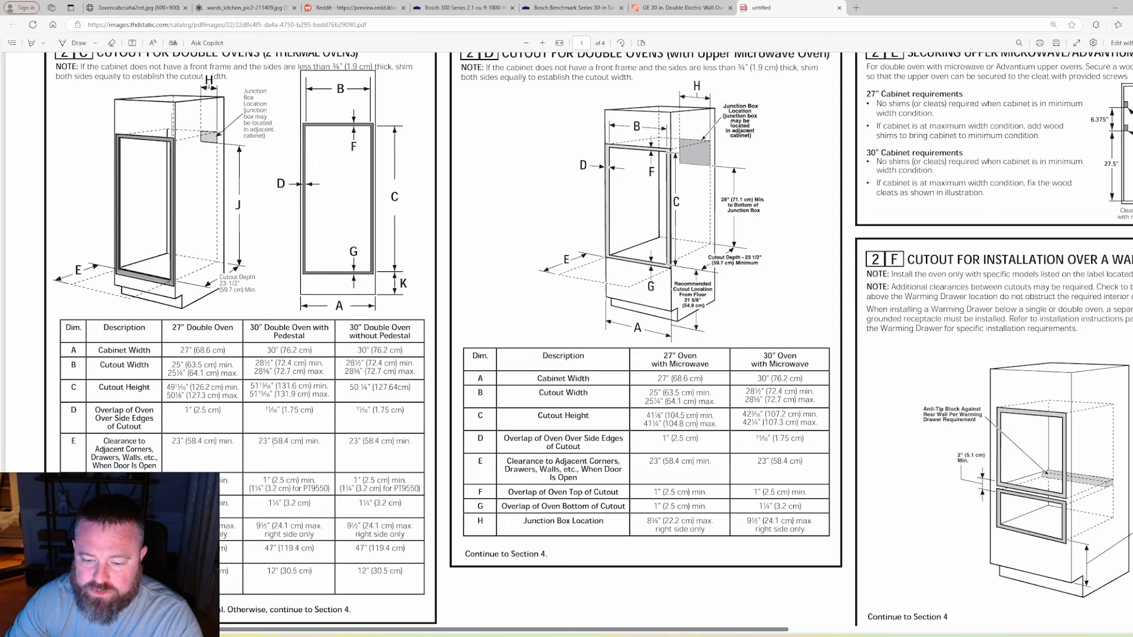
Step: Switch back to CABINET VISION and set the base cabinet's height to 107 inches
left_click(756, 634)
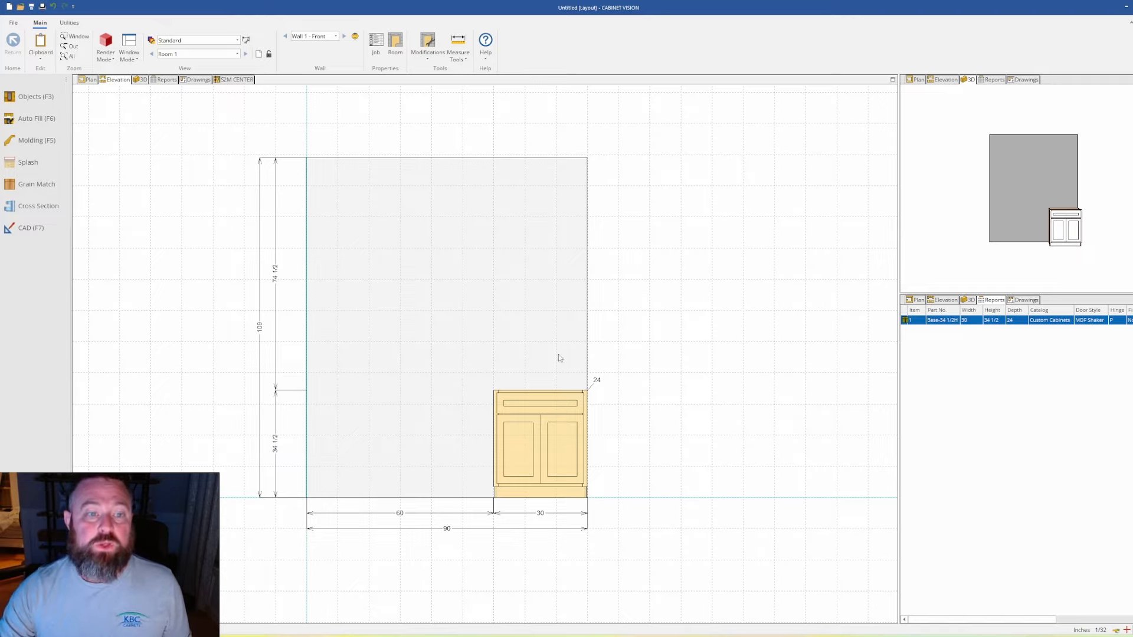
left_click(500, 397)
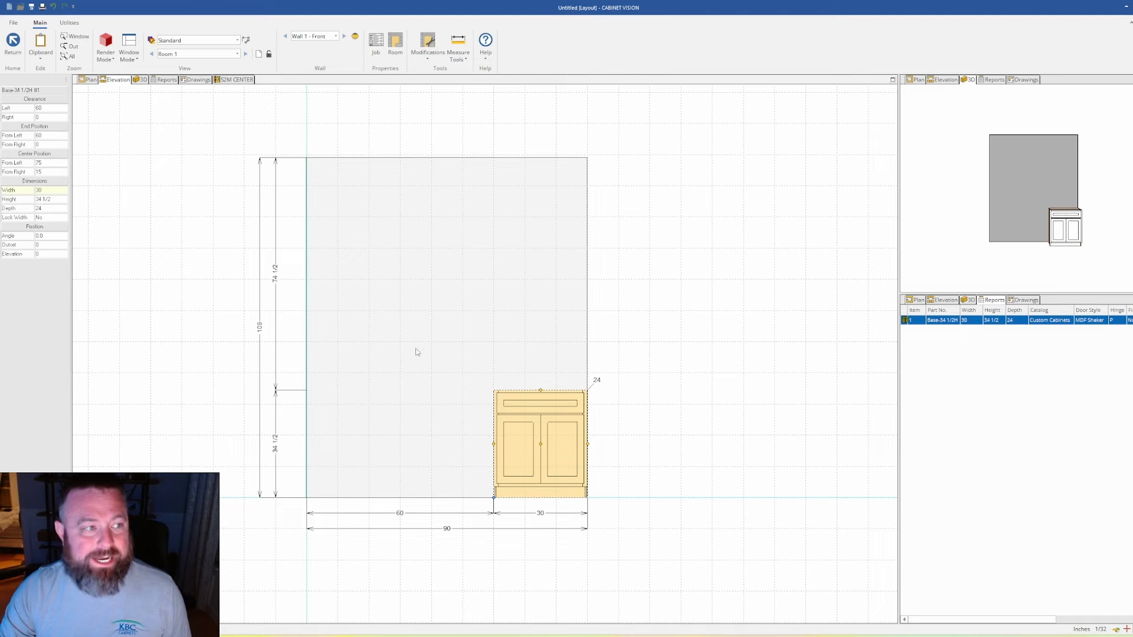
left_click(322, 243)
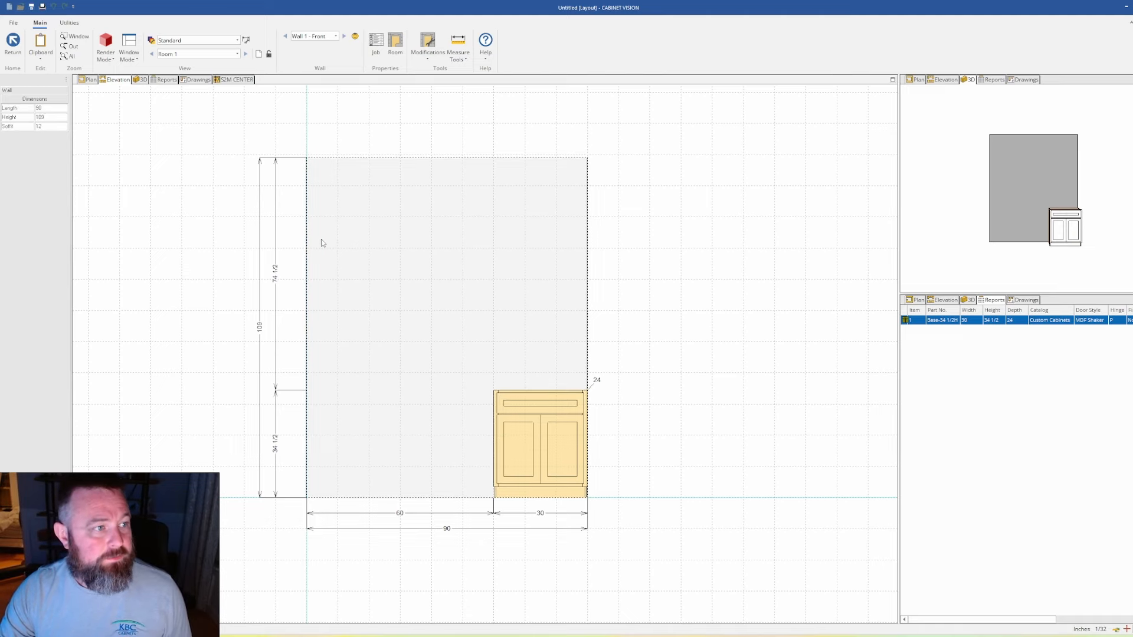
left_click(520, 422)
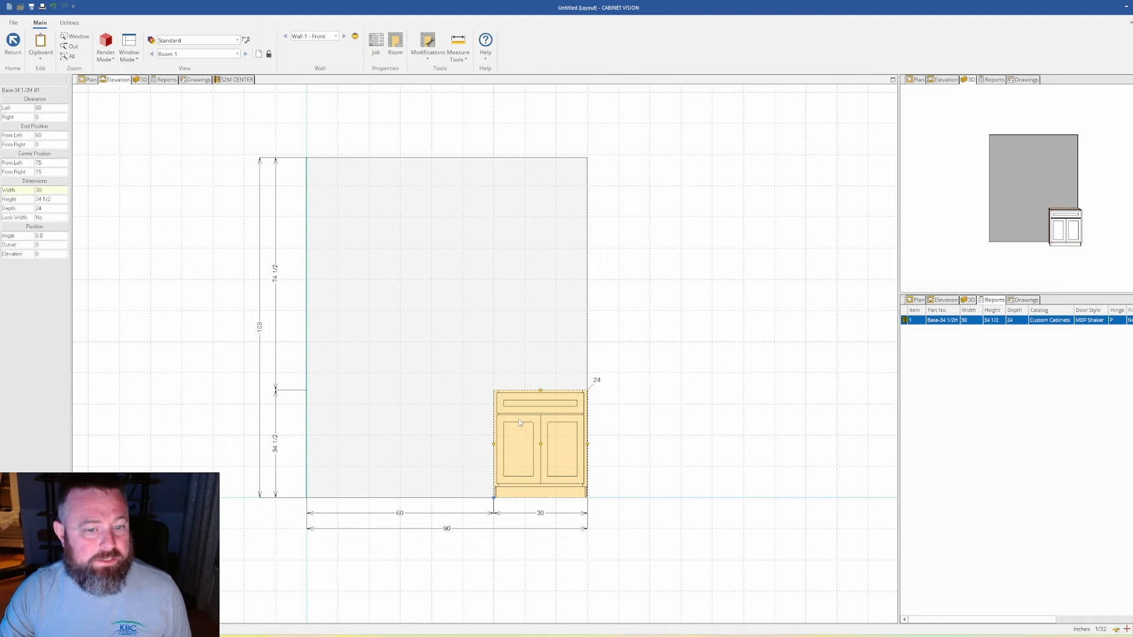
left_click(58, 199)
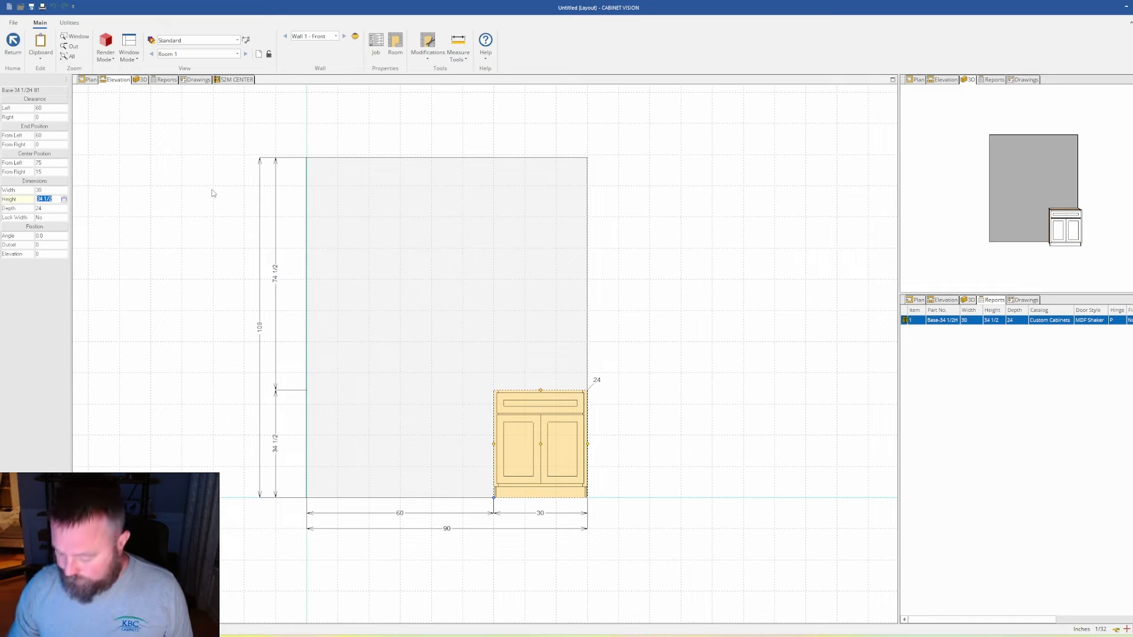
type("10")
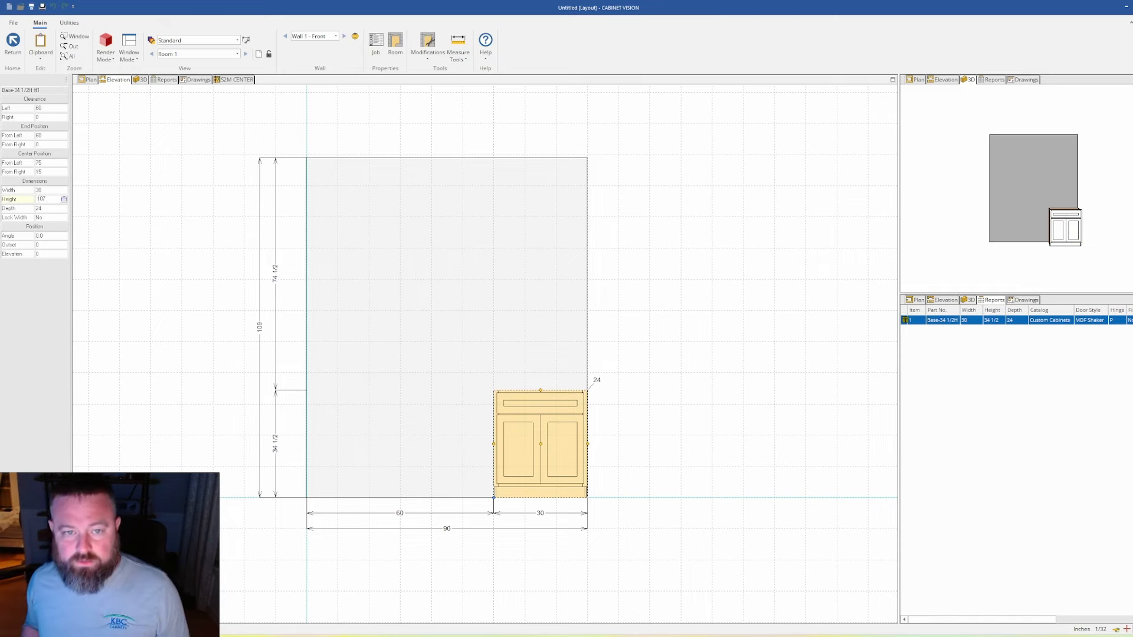
type("7")
key("Return")
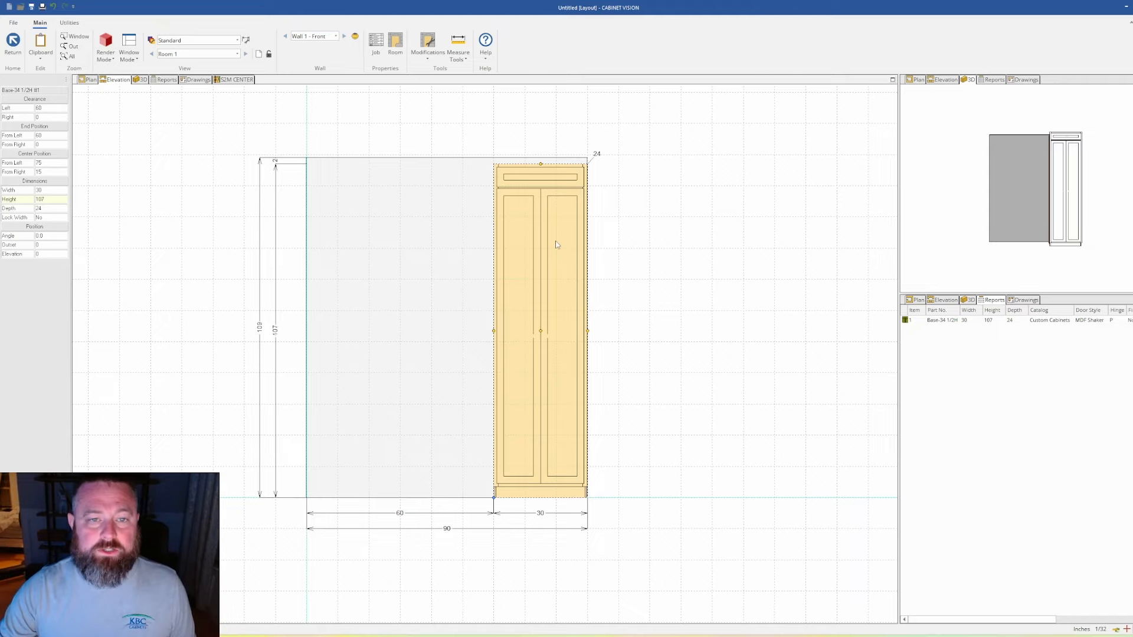
Step: Open the tall cabinet's section view in the assembly editor and erase all its face and interior parts
double_click(540, 266)
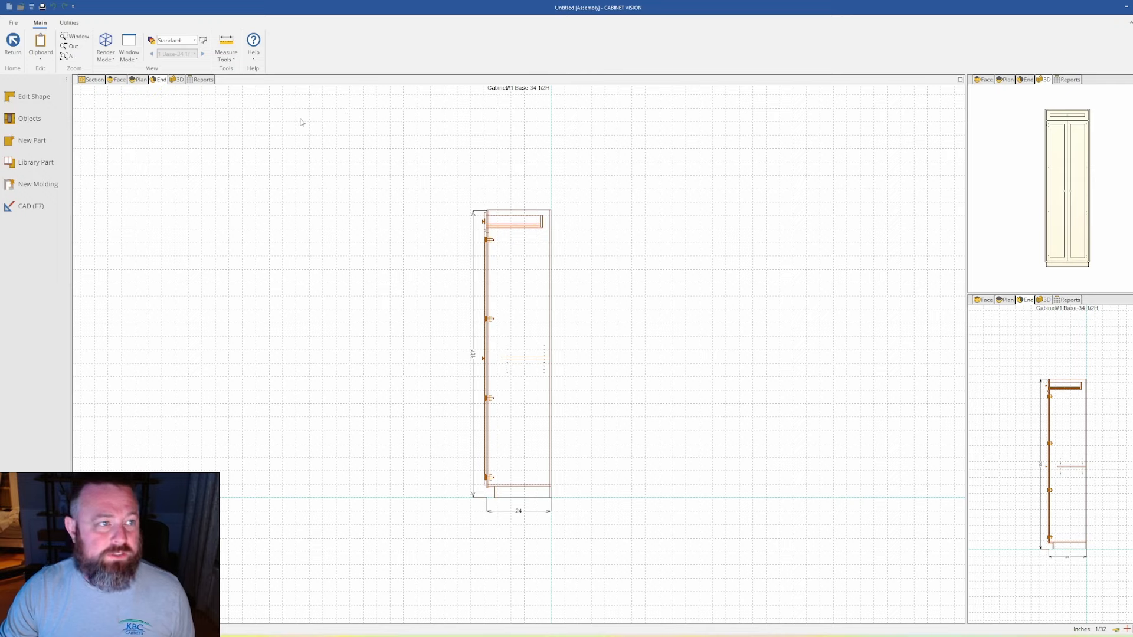
left_click(92, 80)
left_click(316, 47)
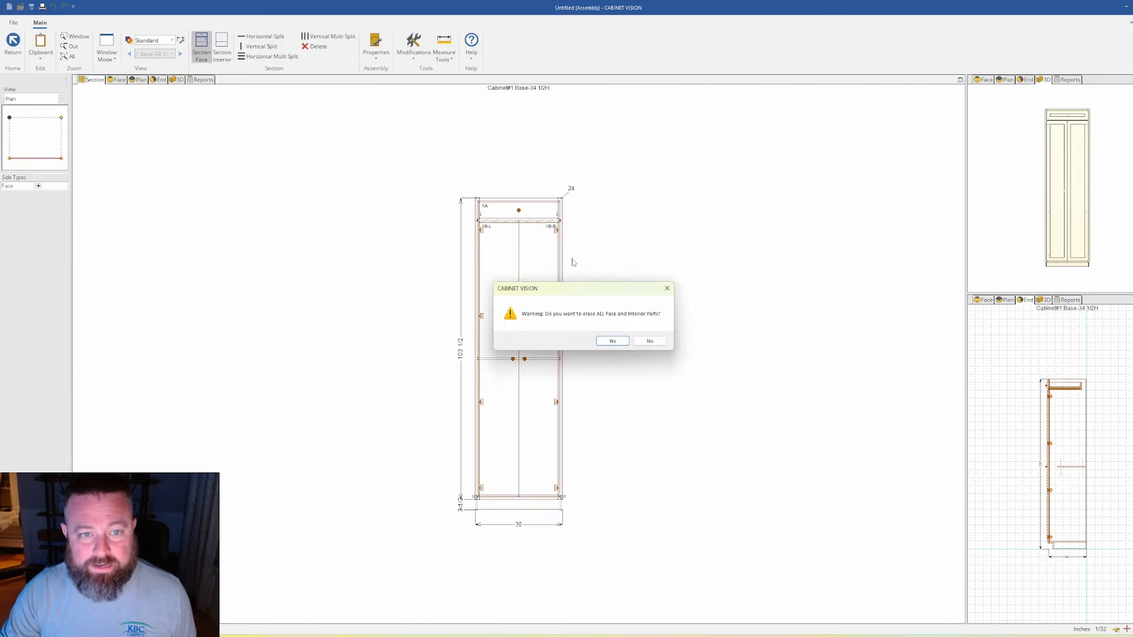
left_click(614, 339)
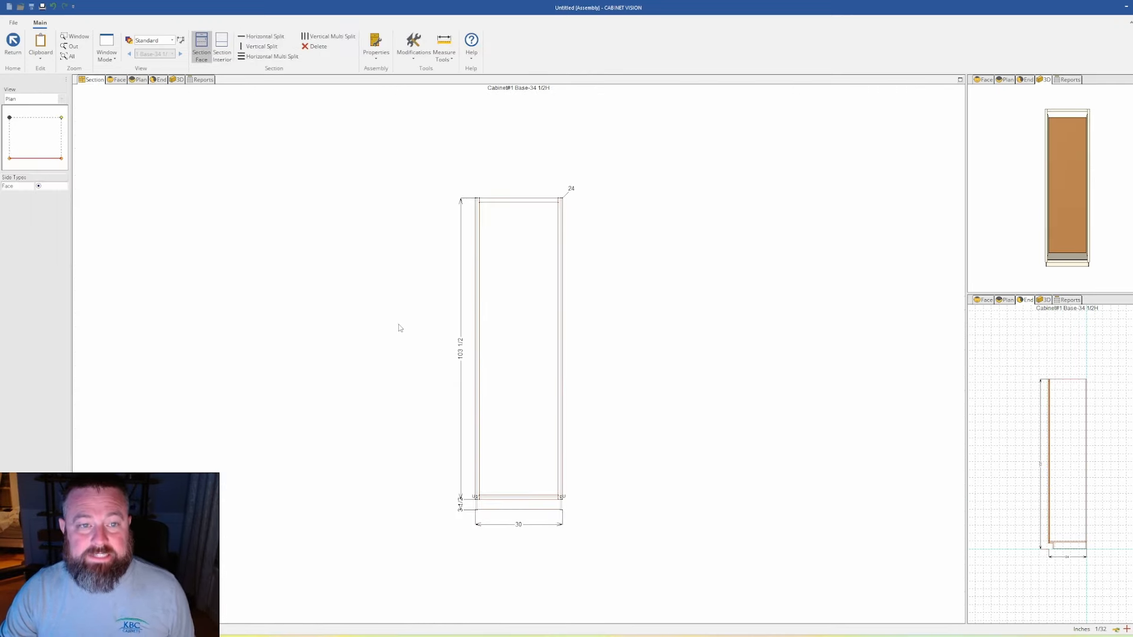
Step: Set the cabinet's toe height to 0 in its Cabinet Properties and return to the room layout
left_click(375, 46)
left_click(388, 215)
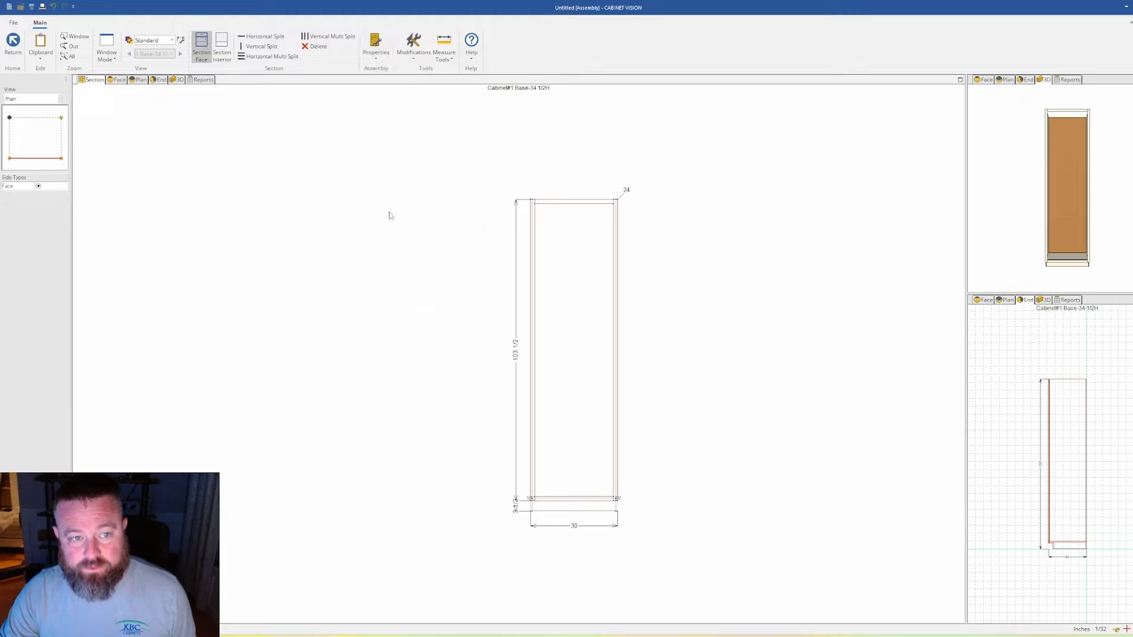
type("0")
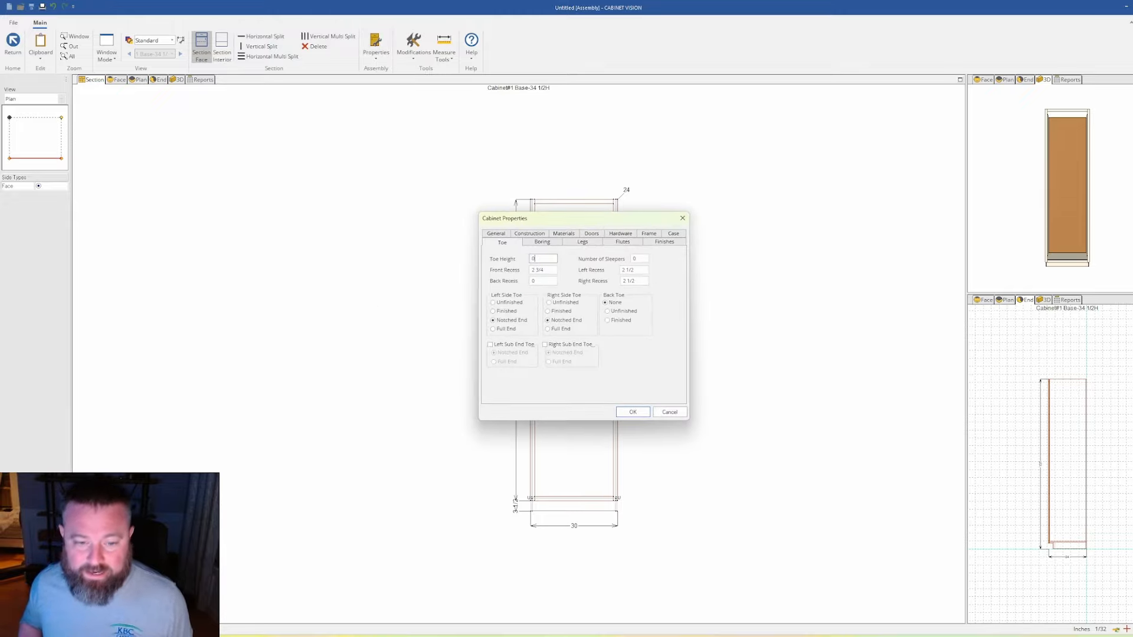
key("Return")
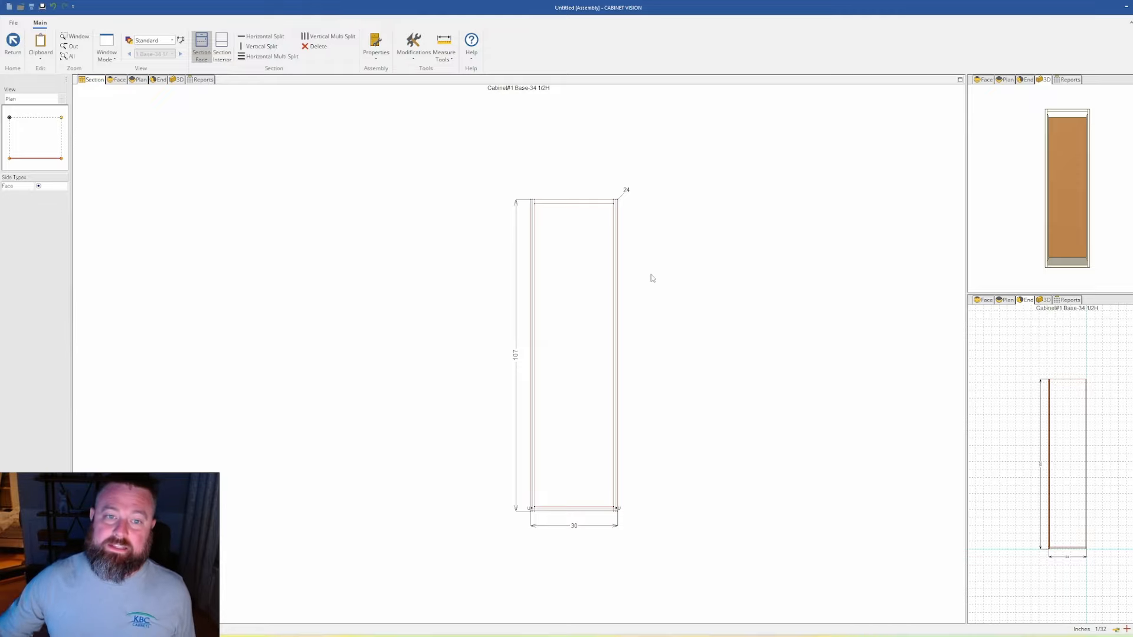
left_click(12, 55)
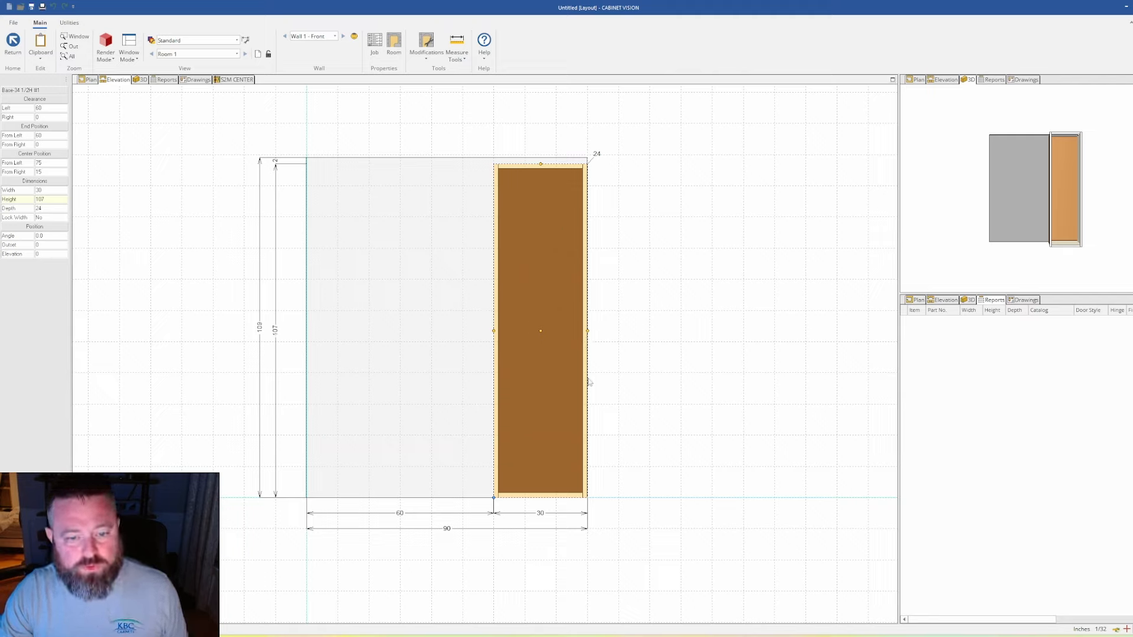
Step: Set the tall cabinet's height to 103 1/2 inches and its elevation to 3 1/2 inches above the floor
left_click(59, 200)
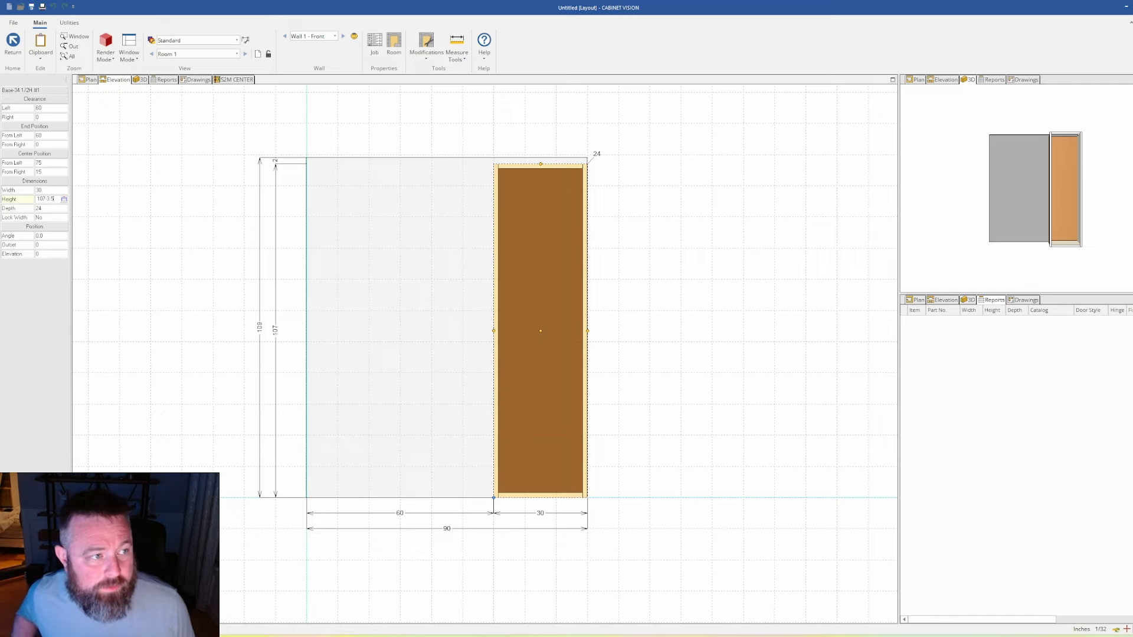
key("Return")
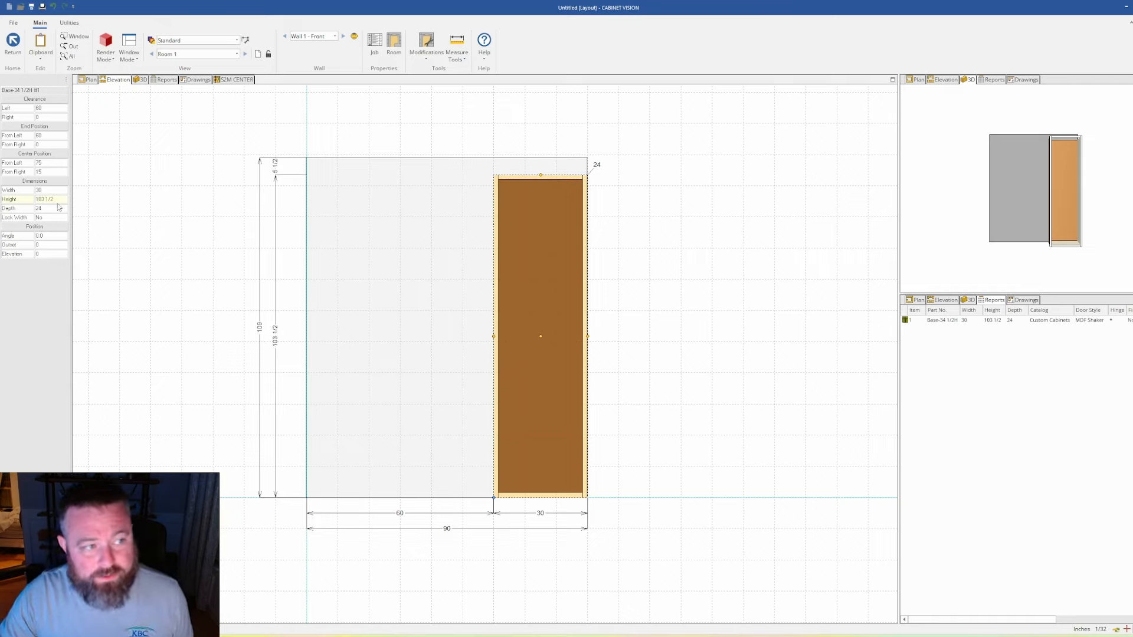
left_click(50, 254)
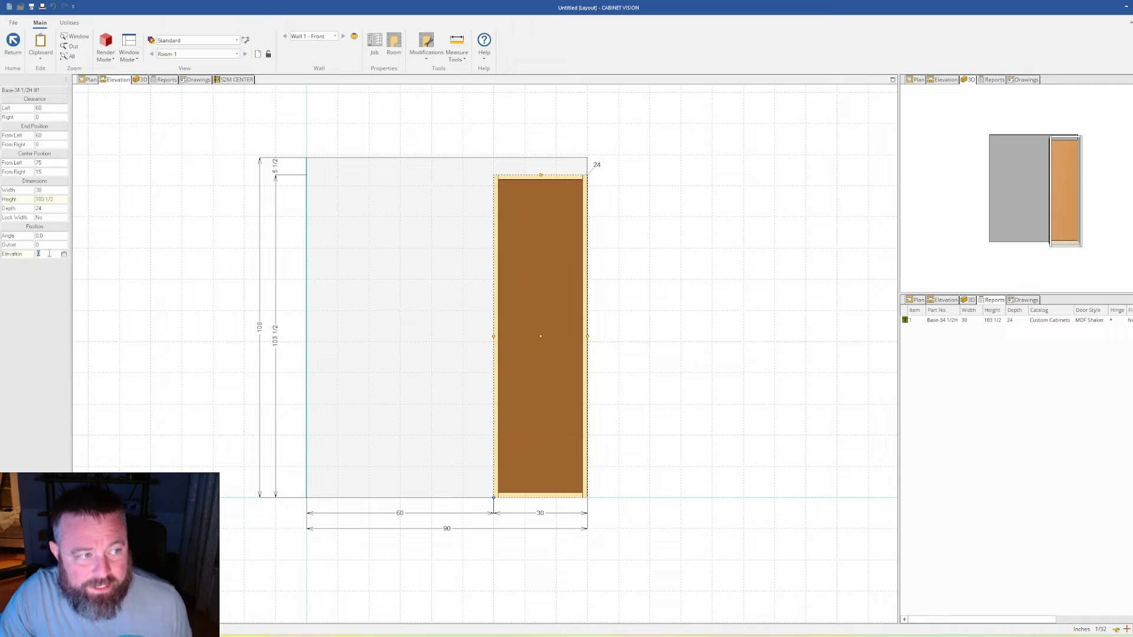
type("3 1/2")
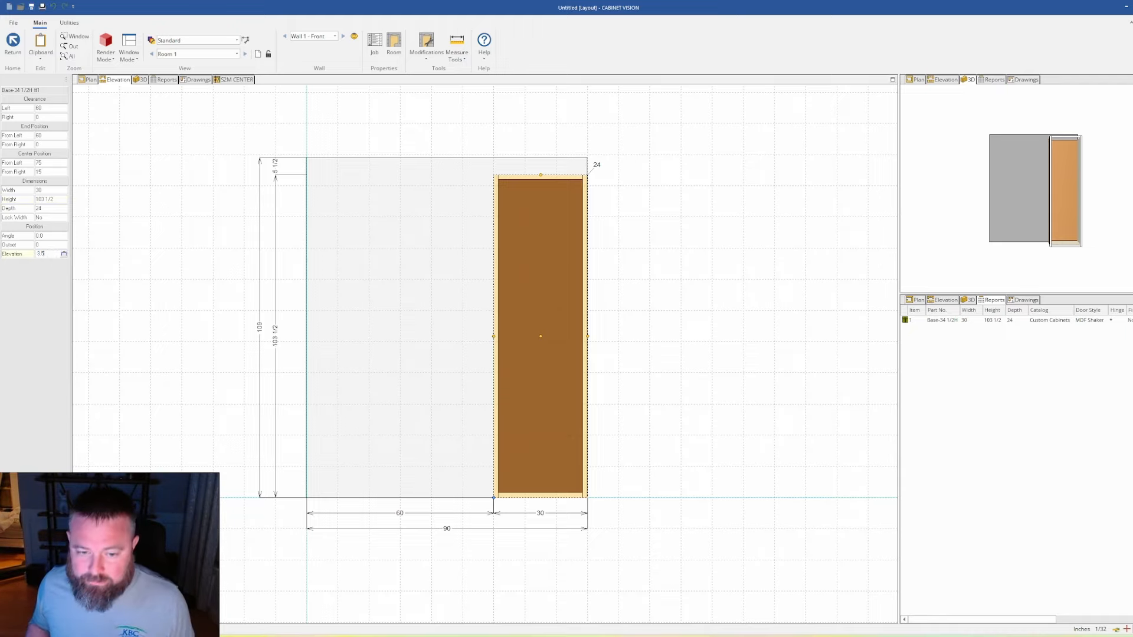
key("Return")
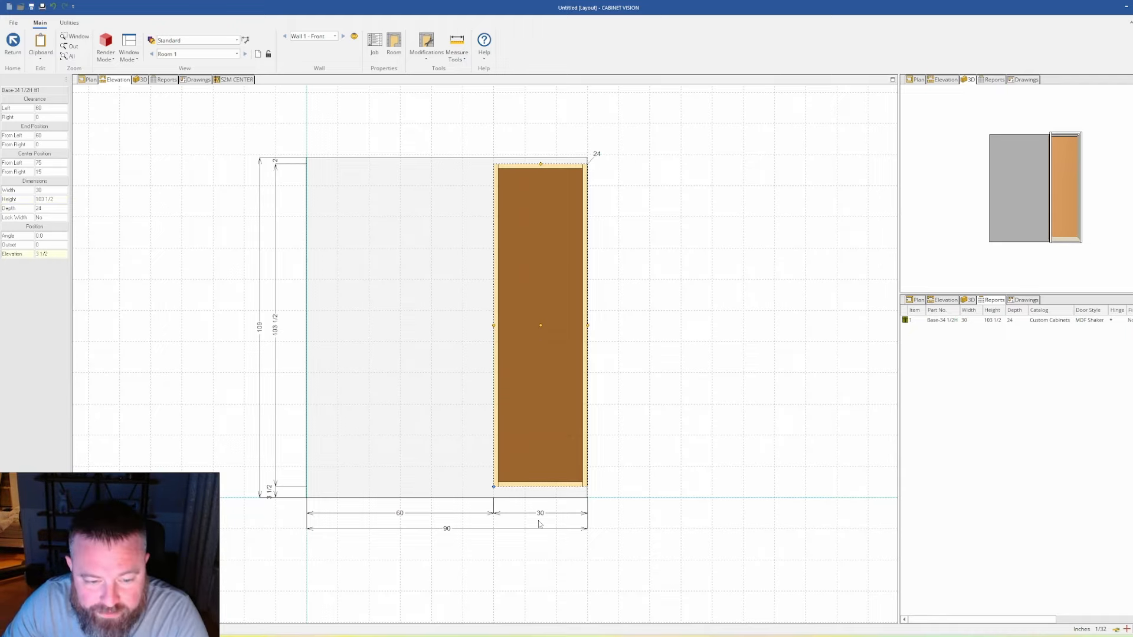
left_click(626, 521)
scroll(548, 502, "down", 1)
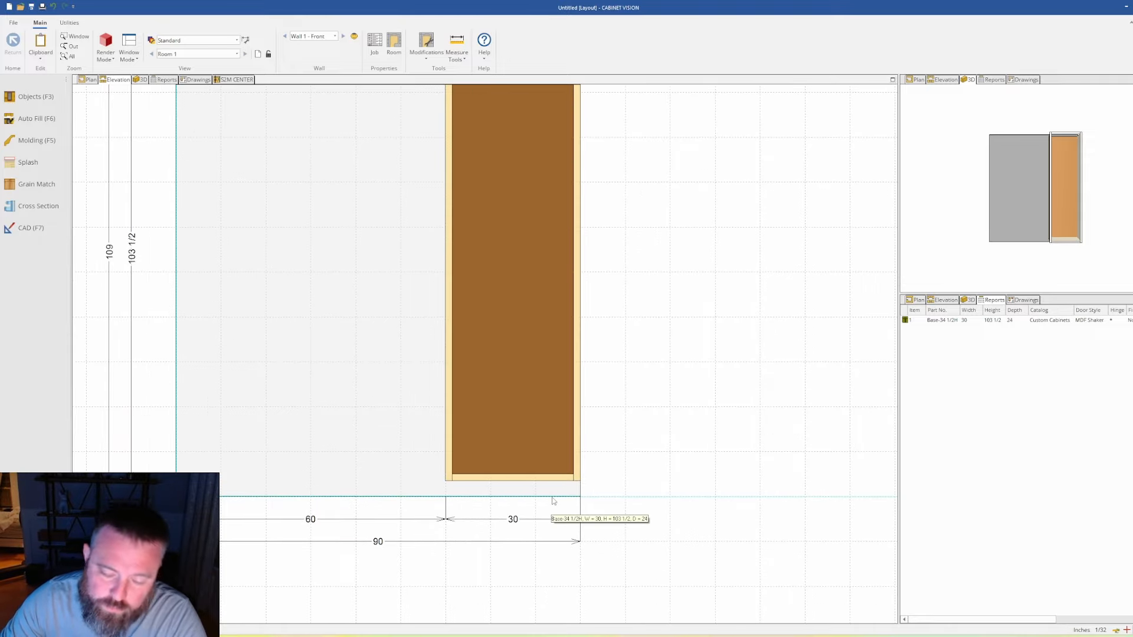
scroll(568, 505, "down", 1)
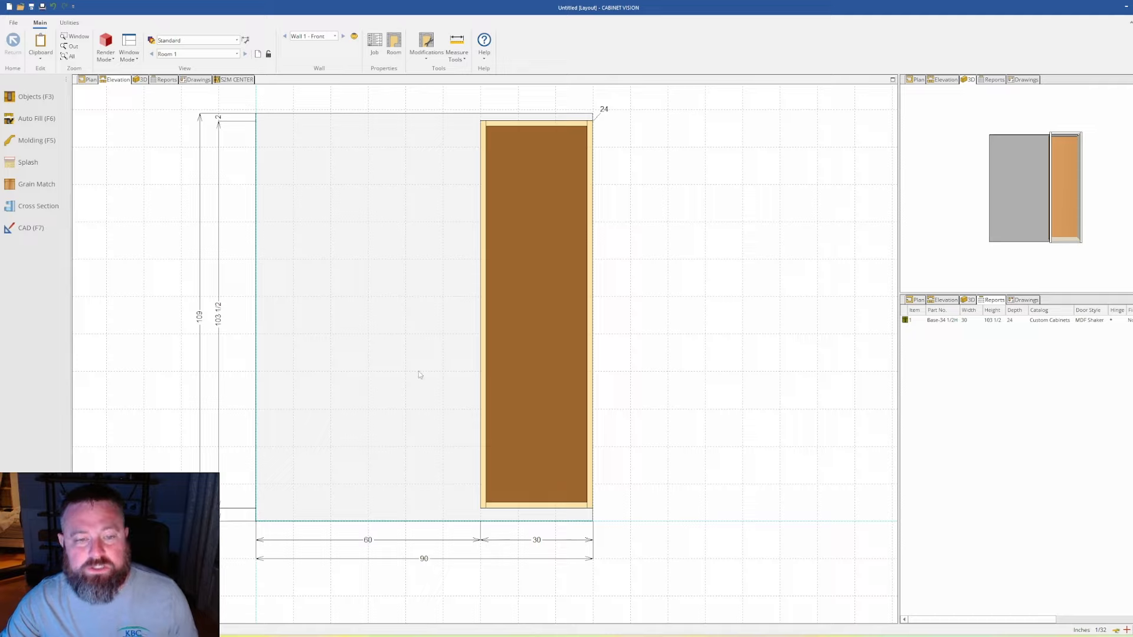
scroll(608, 335, "up", 1)
middle_click_drag(610, 335, 685, 380)
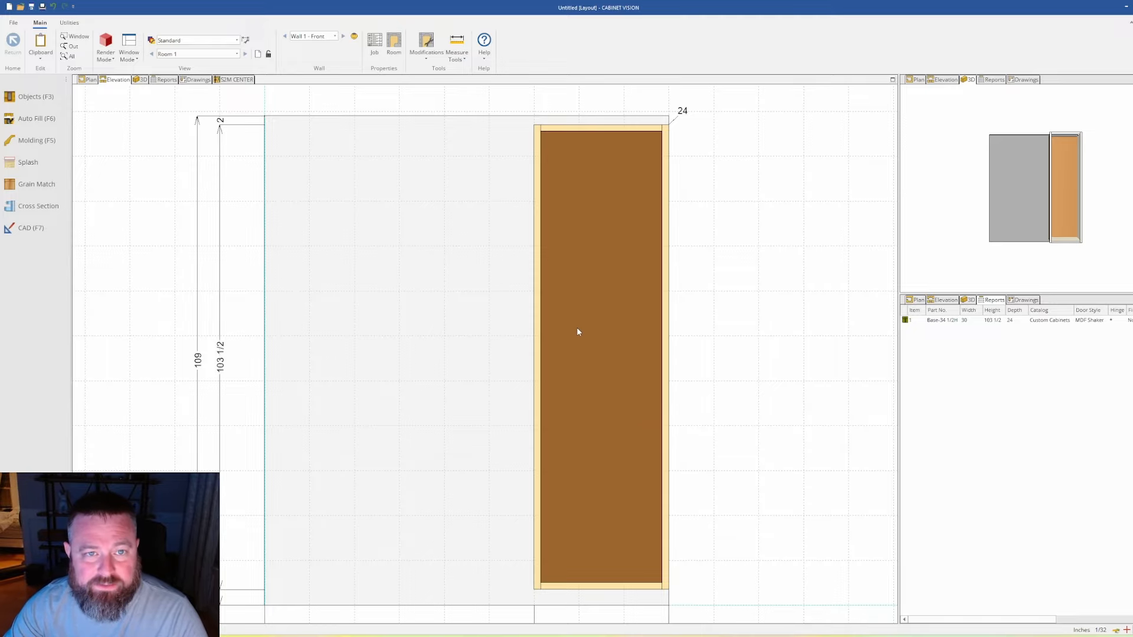
scroll(642, 331, "down", 1)
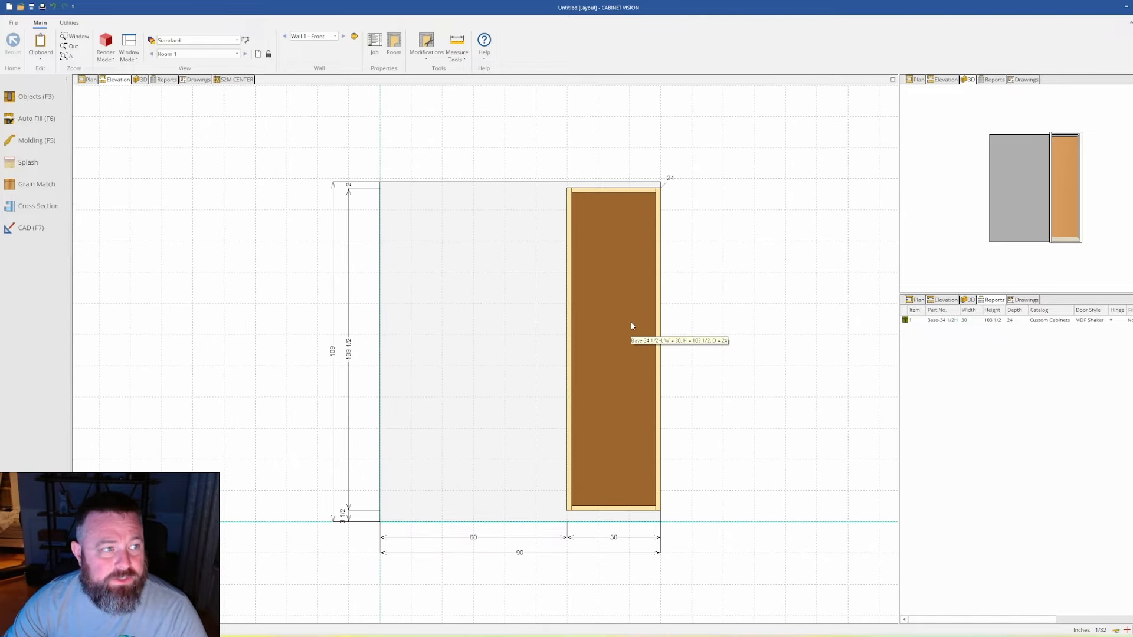
scroll(629, 304, "up", 1)
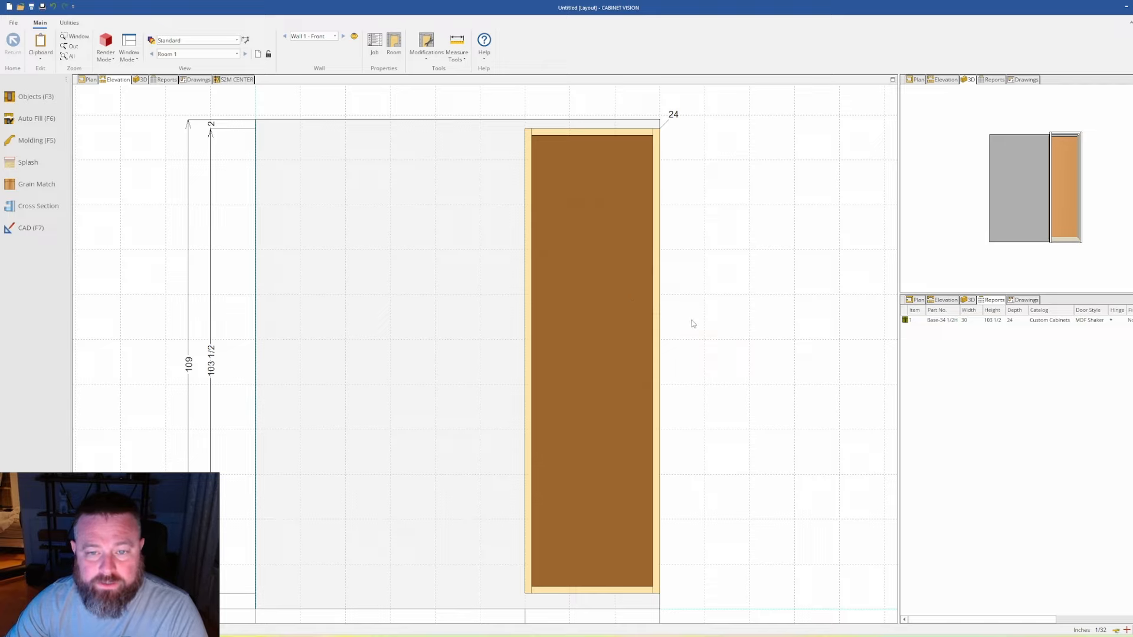
scroll(693, 323, "down", 1)
Step: Turn on the Shop Annotations layer in the elevation's View Properties, keeping its existing drawing and dimension options
right_click(711, 298)
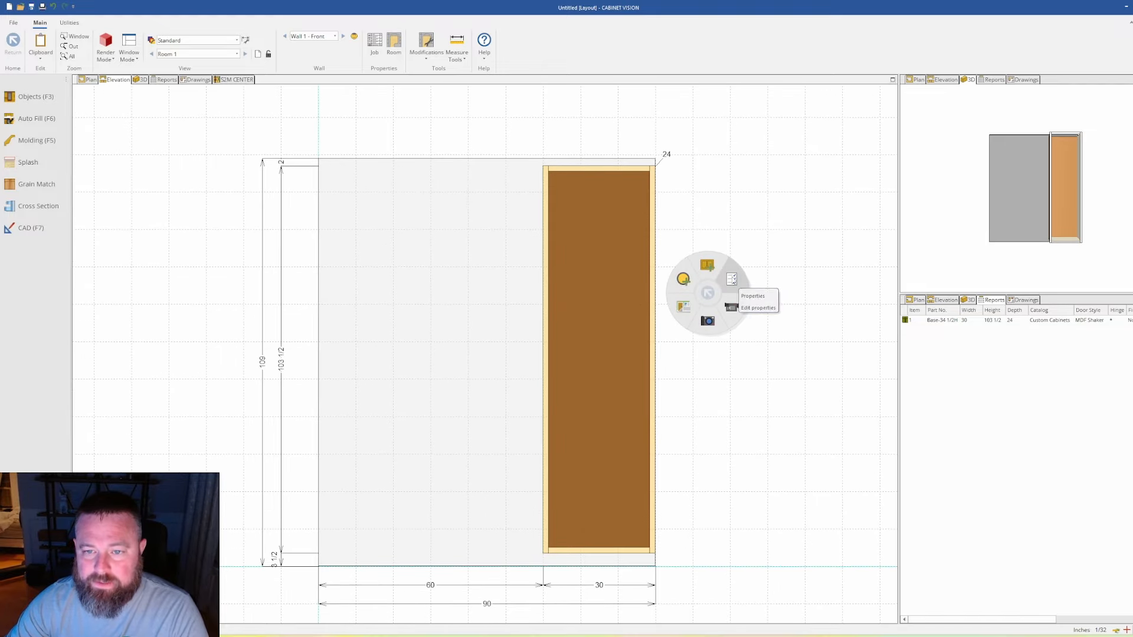
left_click(732, 298)
left_click(524, 230)
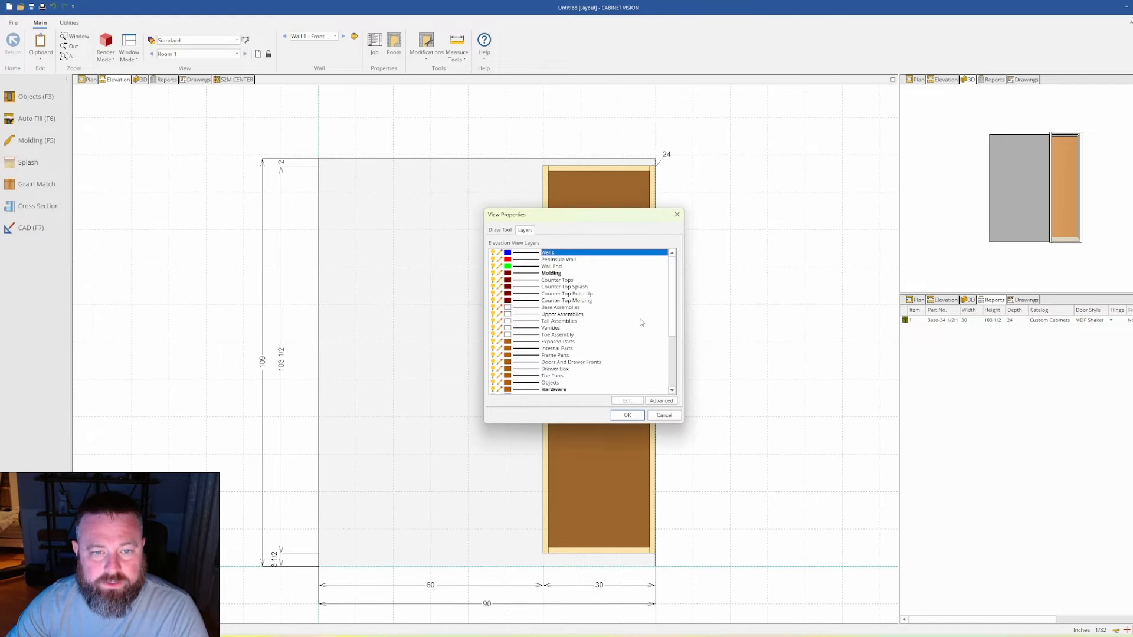
scroll(626, 330, "down", 5)
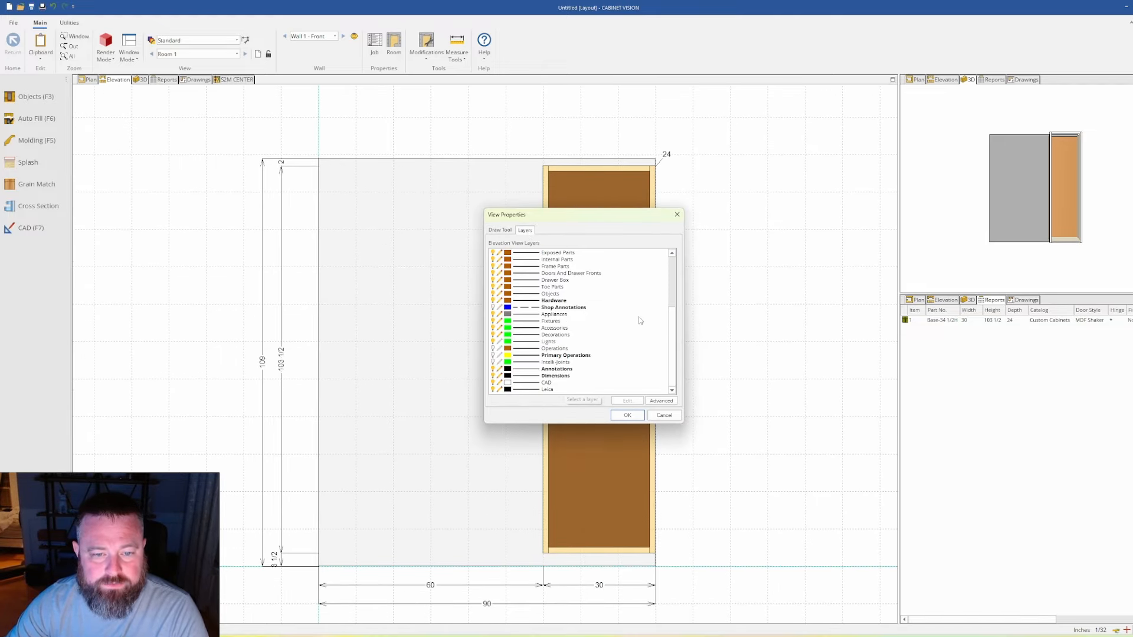
left_click(498, 308)
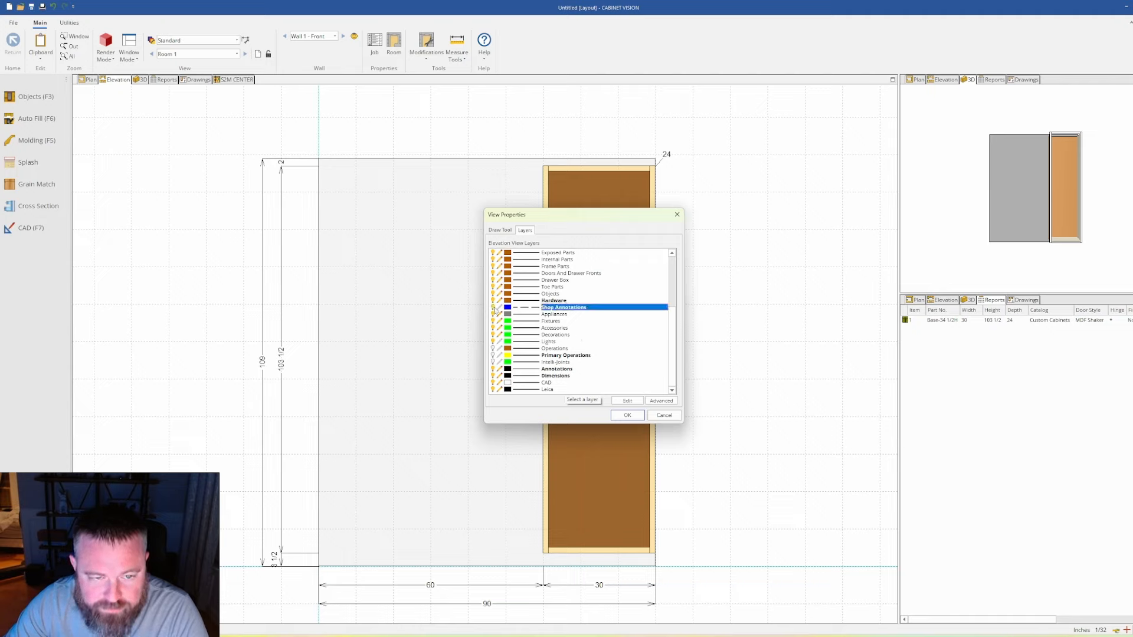
double_click(555, 308)
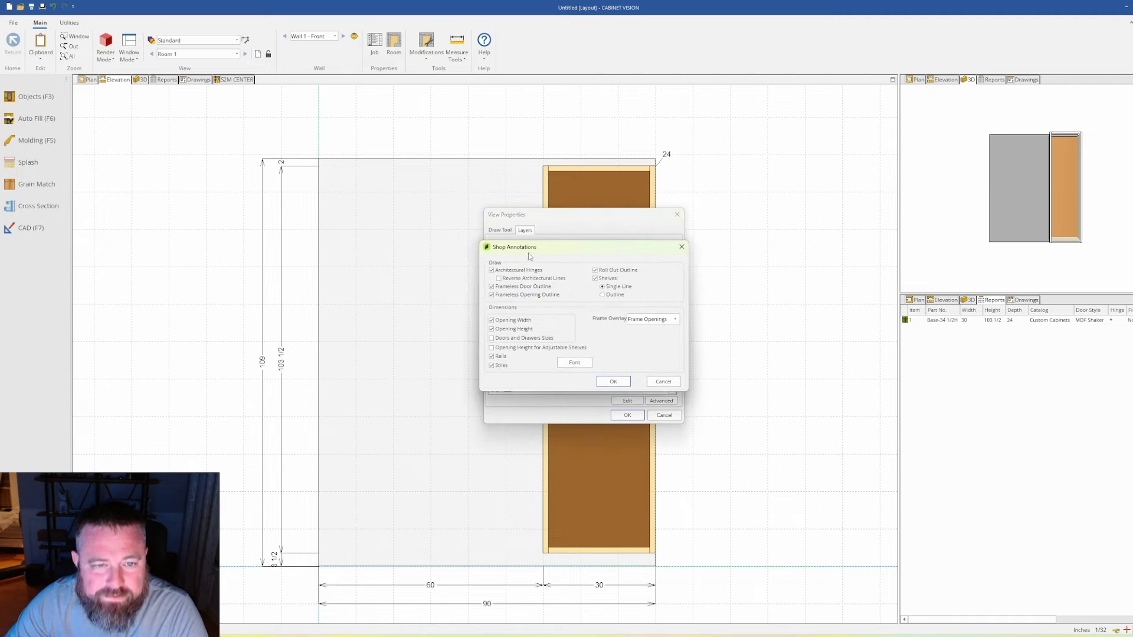
left_click(613, 382)
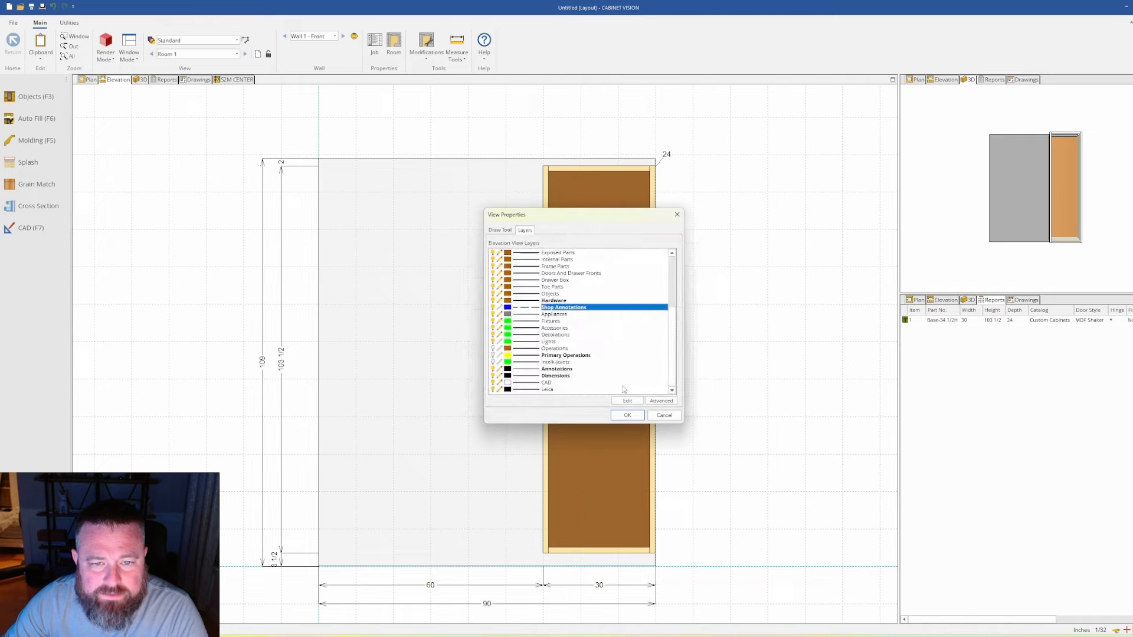
left_click(627, 415)
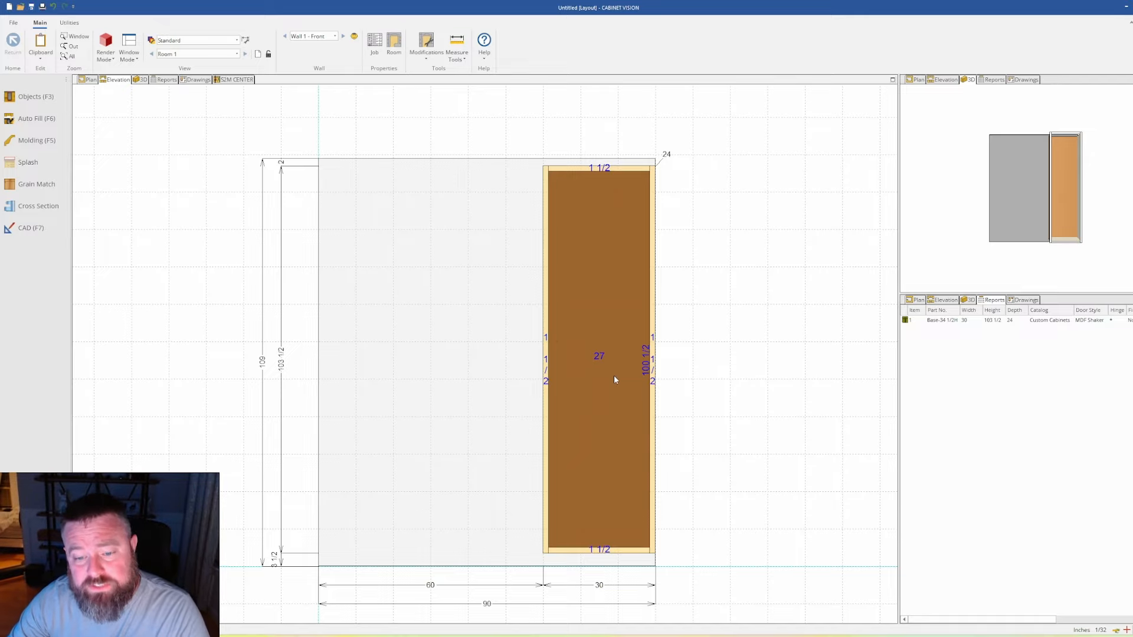
Step: In the plan view, draw a 40-inch wall perpendicular to wall 1 from its right end, alongside the cabinet
left_click(96, 81)
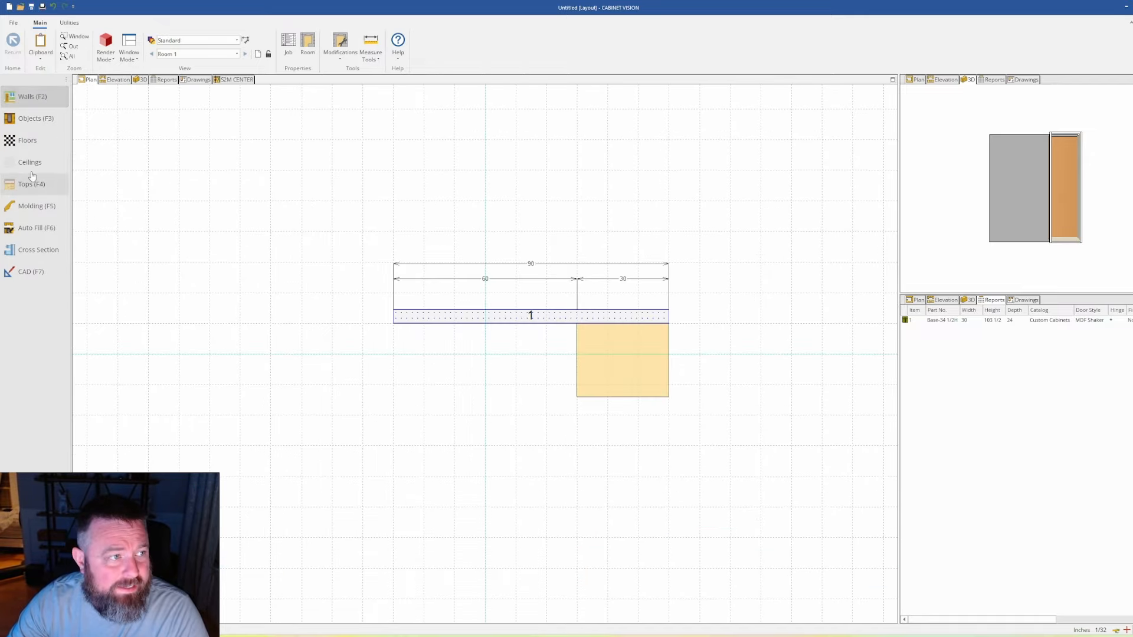
left_click(34, 99)
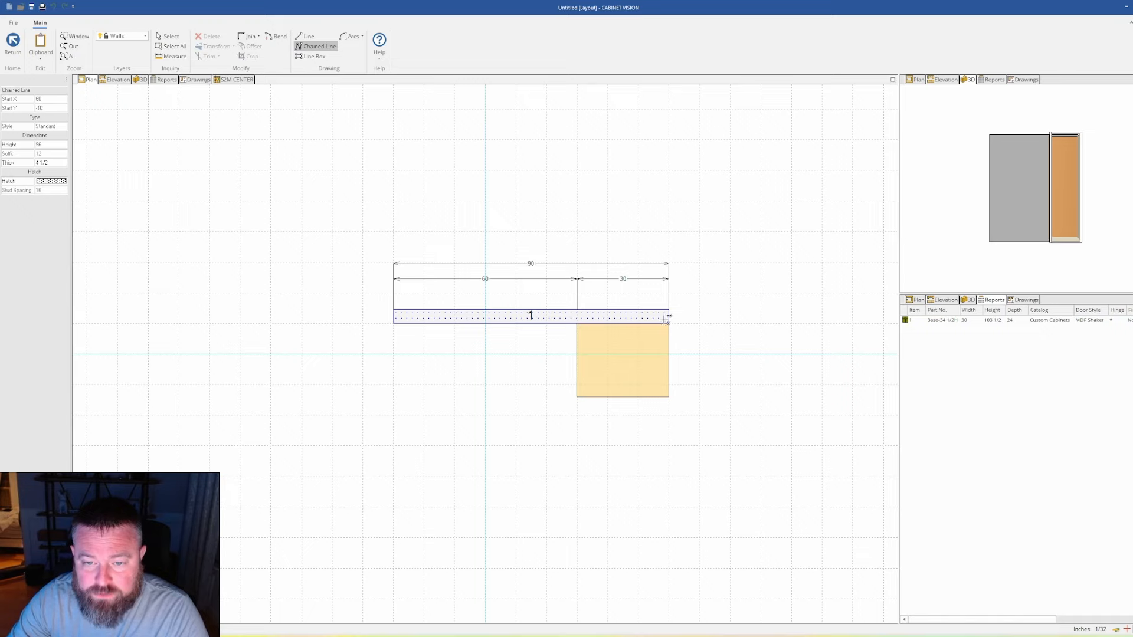
left_click(675, 447)
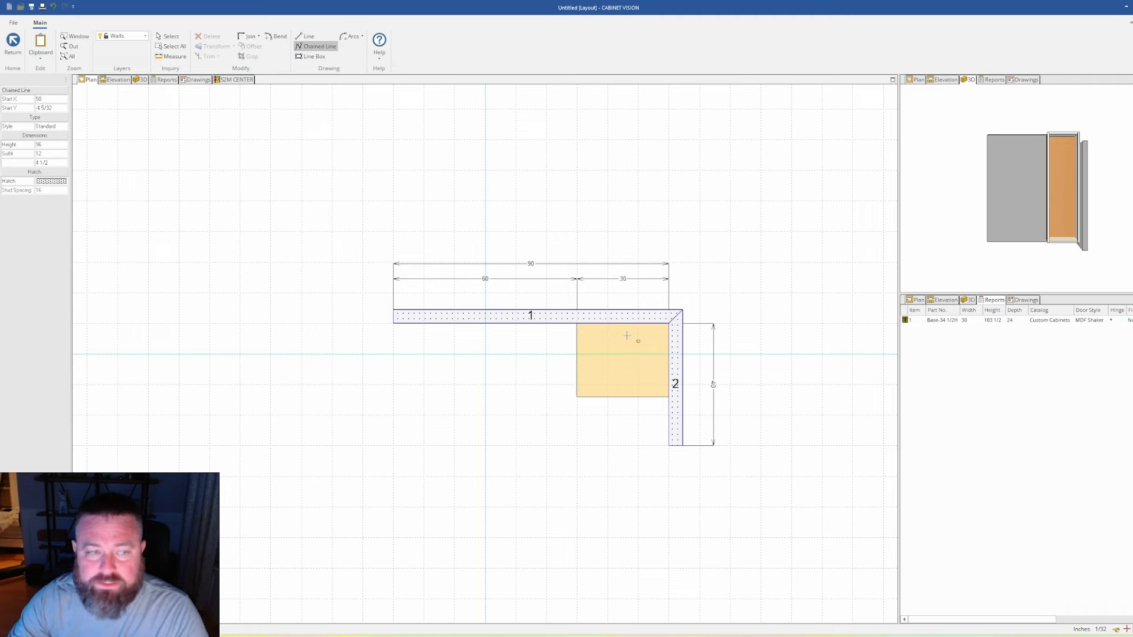
left_click(13, 45)
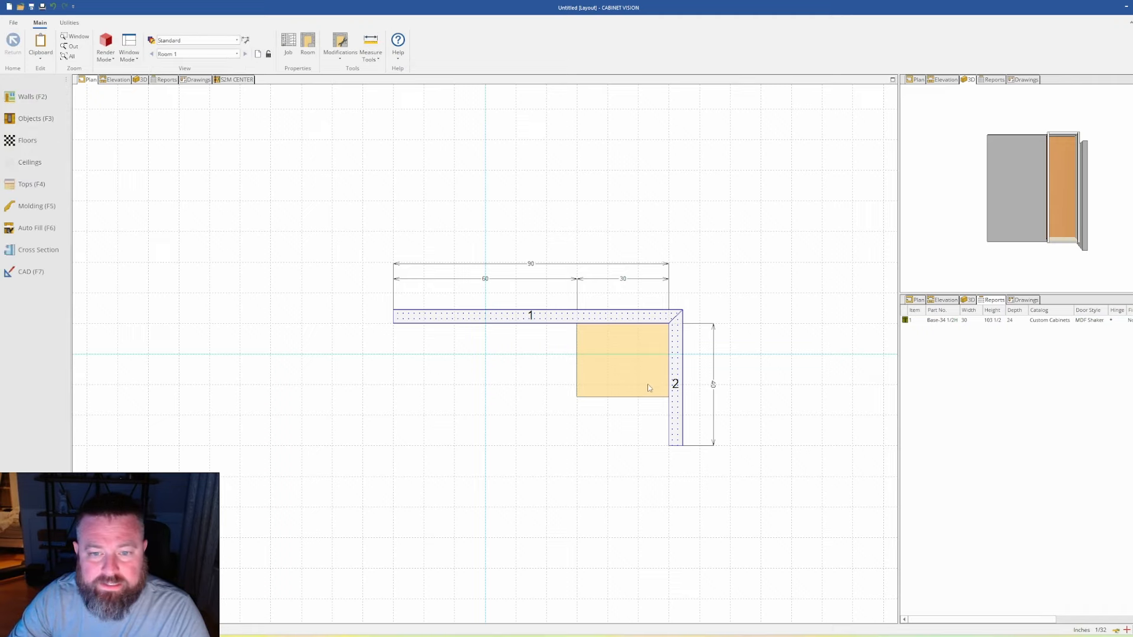
Step: Set the new side wall's height to 109 inches
left_click(677, 365)
left_click(53, 190)
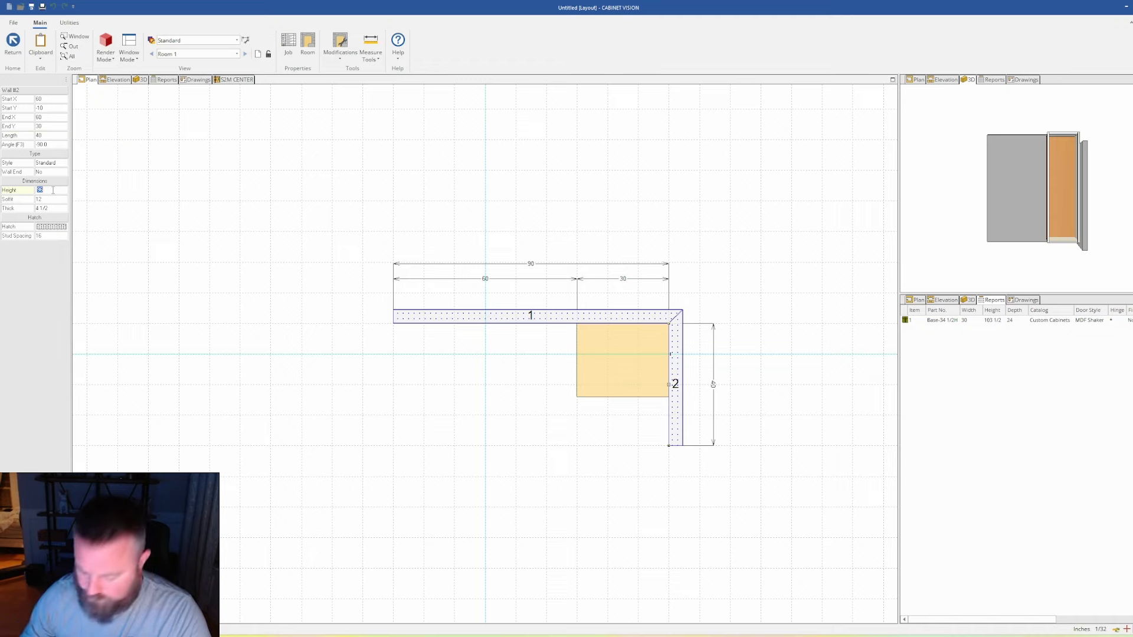
type("109")
key("Return")
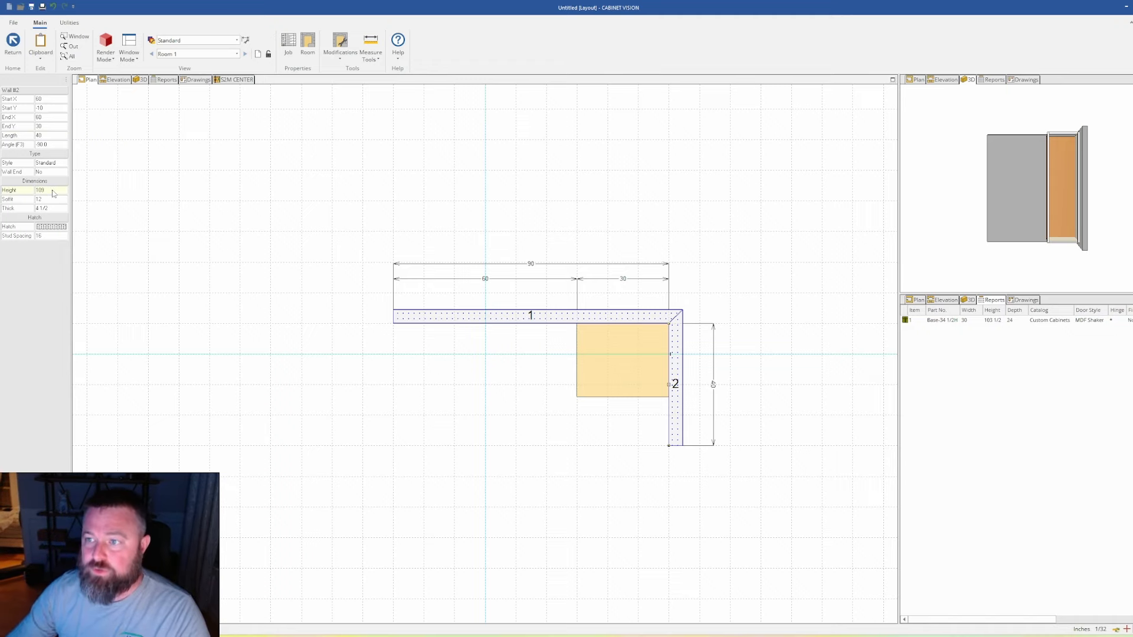
Step: Bring up the front elevation of wall 1 and set the tall cabinet's width to 33 inches
left_click(116, 81)
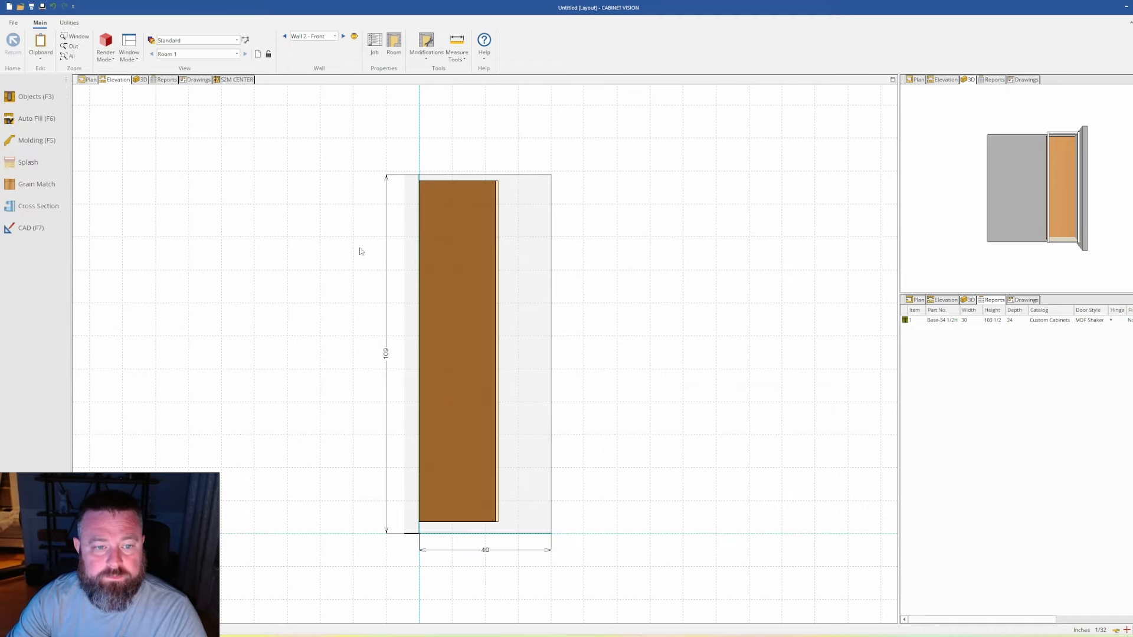
left_click(343, 37)
left_click(601, 296)
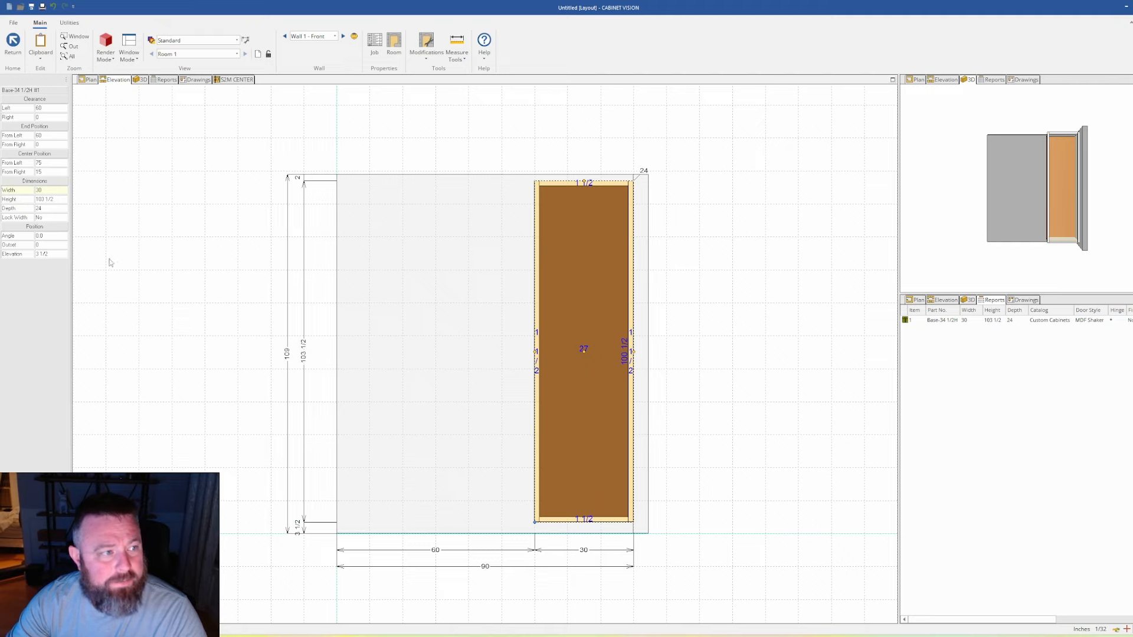
left_click(57, 191)
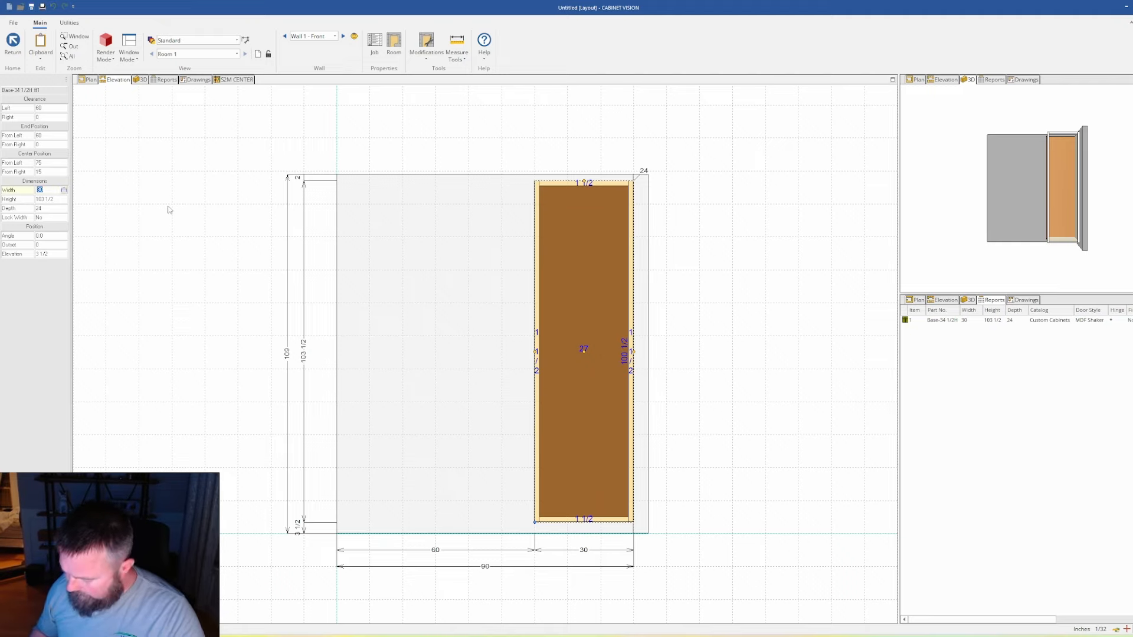
type("33")
key("Return")
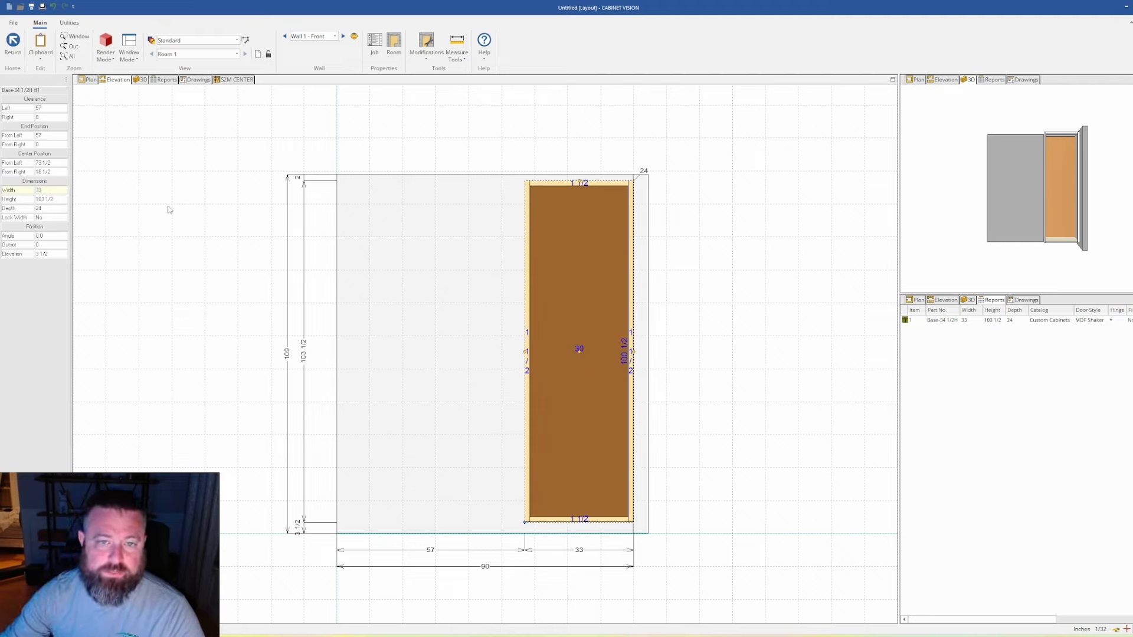
Step: Widen the cabinet's right stile to 3 inches in the assembly editor's face section and return to the room layout
double_click(544, 342)
left_click(566, 292)
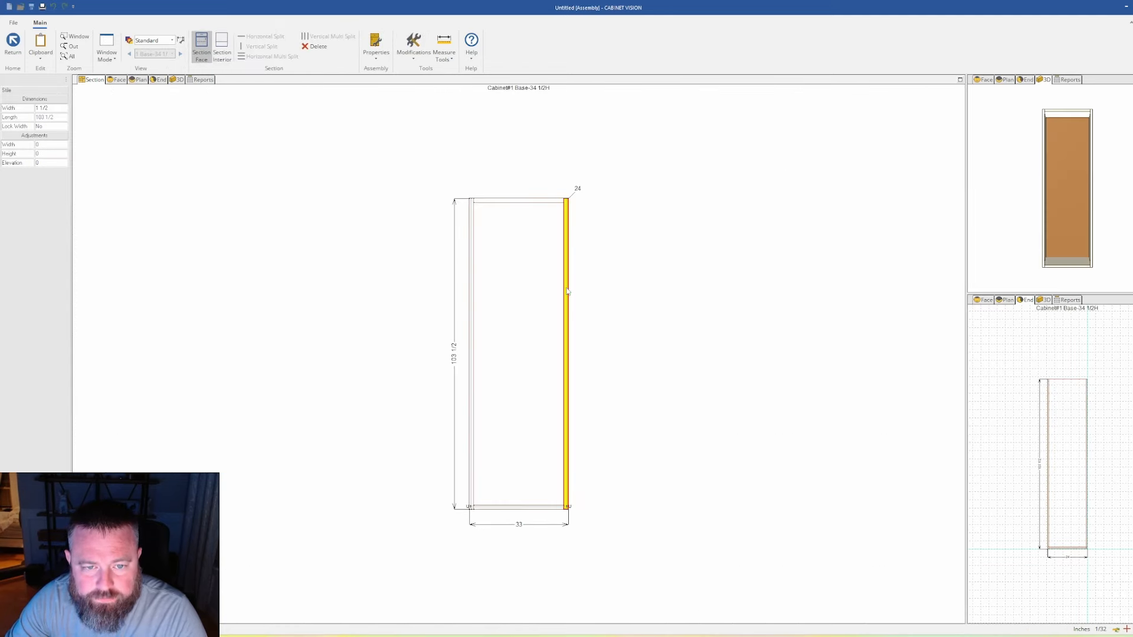
left_click(51, 109)
type("3")
key("Return")
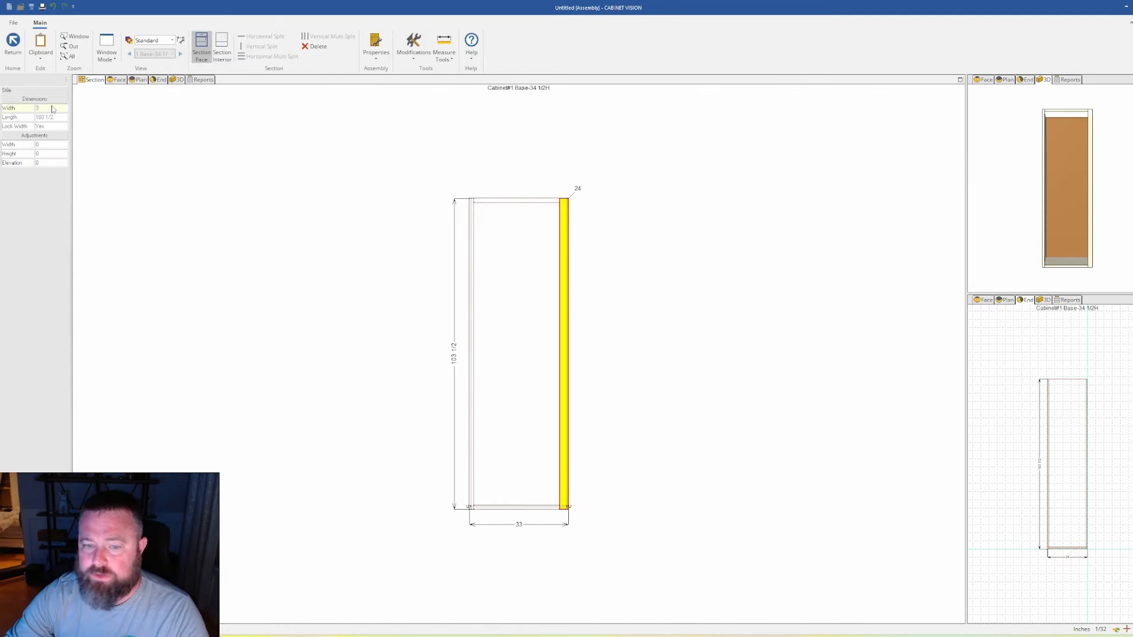
left_click(515, 295)
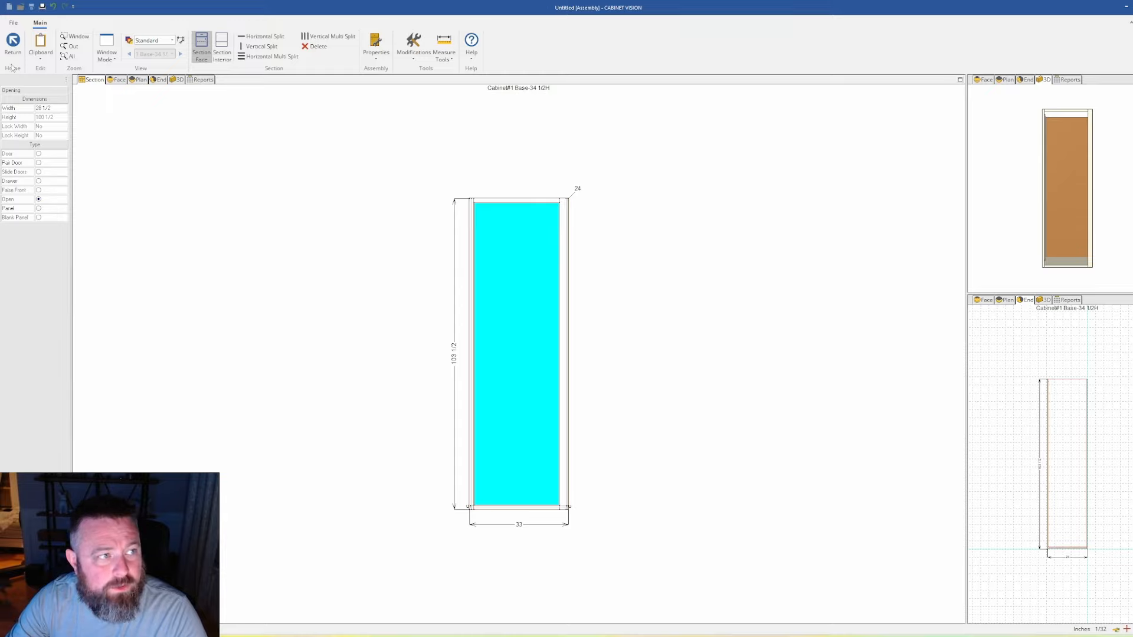
left_click(12, 47)
left_click(751, 386)
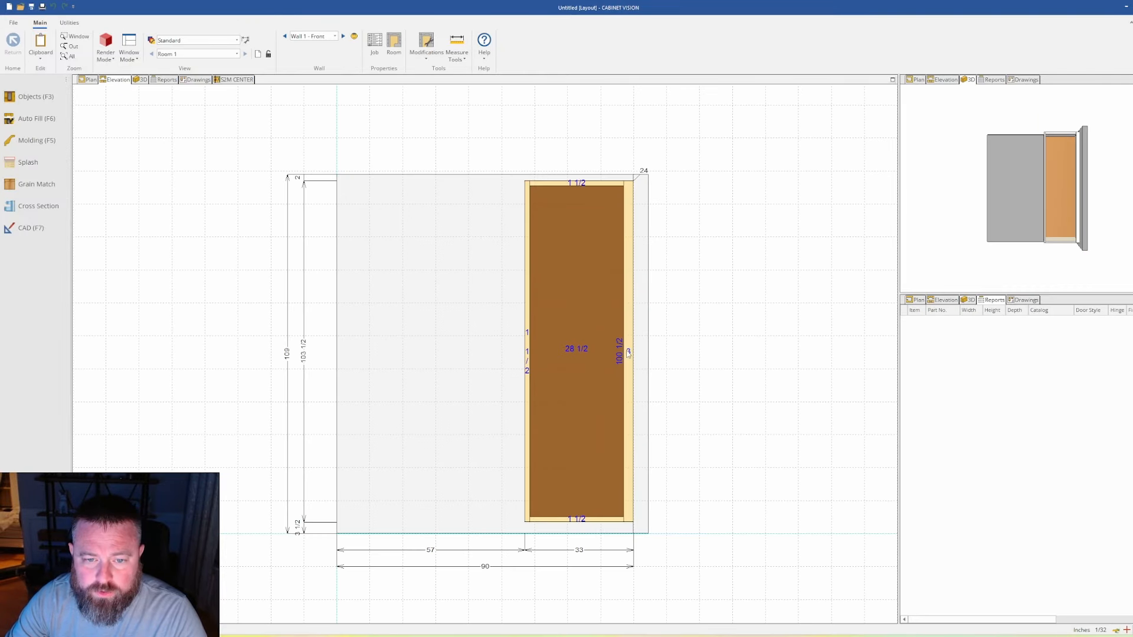
Step: Inspect the wider stile against the side wall in the elevation and in 3D from above, and return to the elevation
scroll(625, 351, "up", 3)
scroll(634, 371, "down", 4)
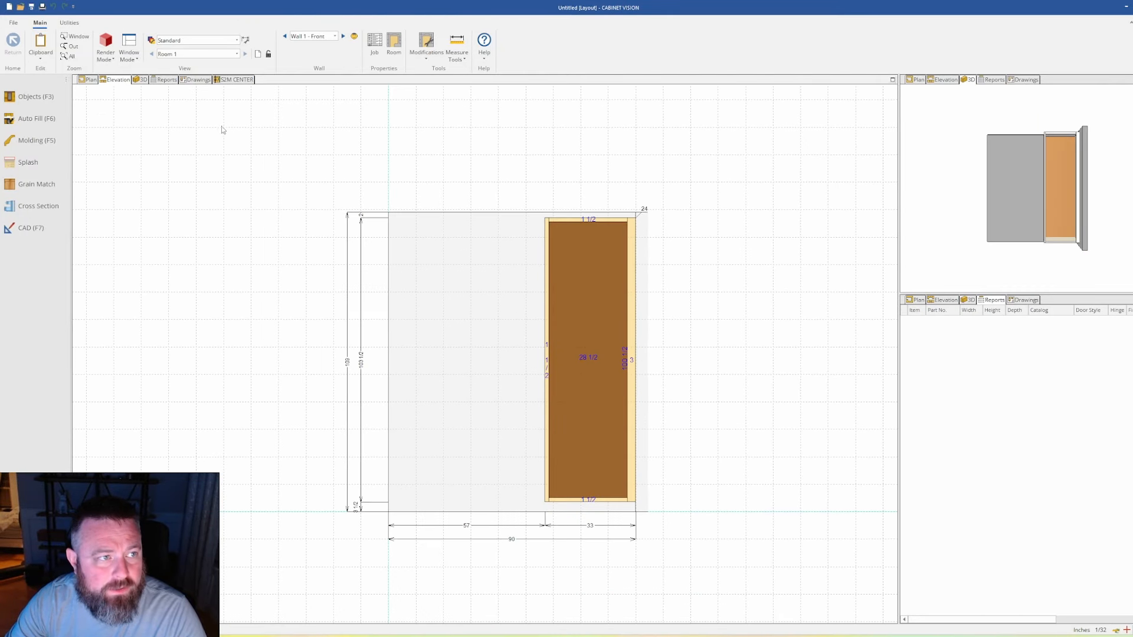
left_click(141, 80)
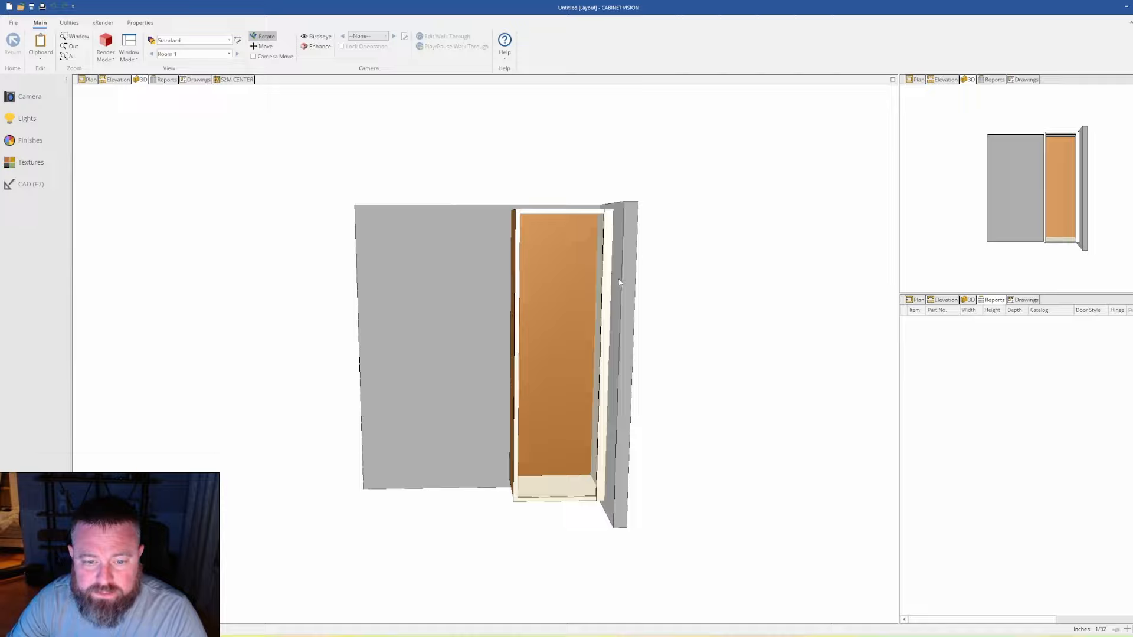
left_click_drag(619, 282, 619, 349)
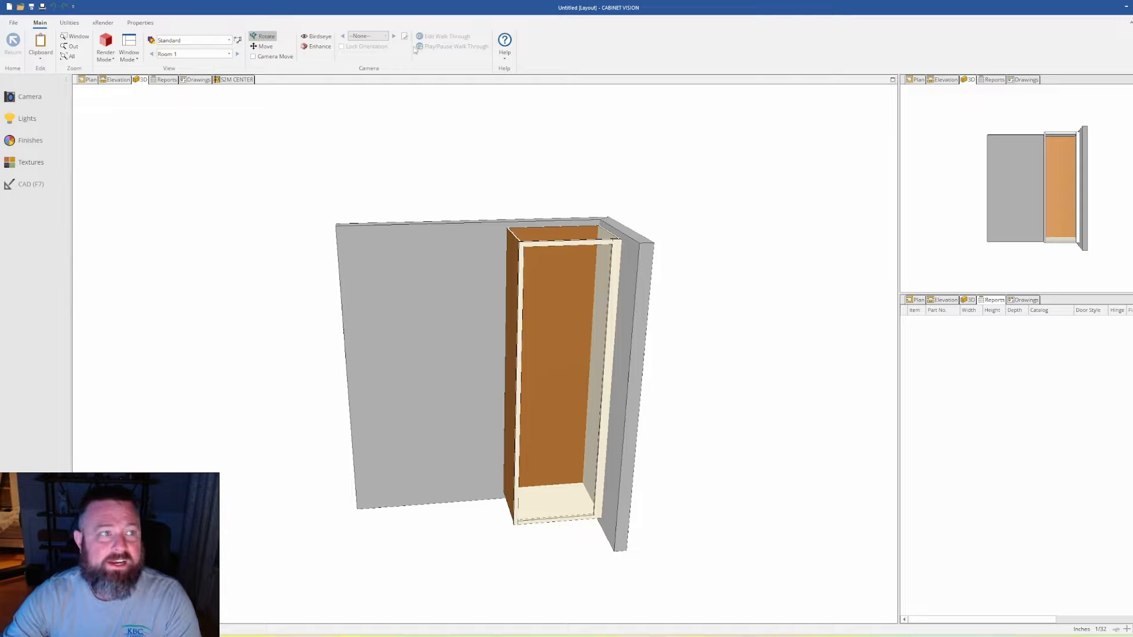
left_click(121, 82)
scroll(597, 360, "up", 3)
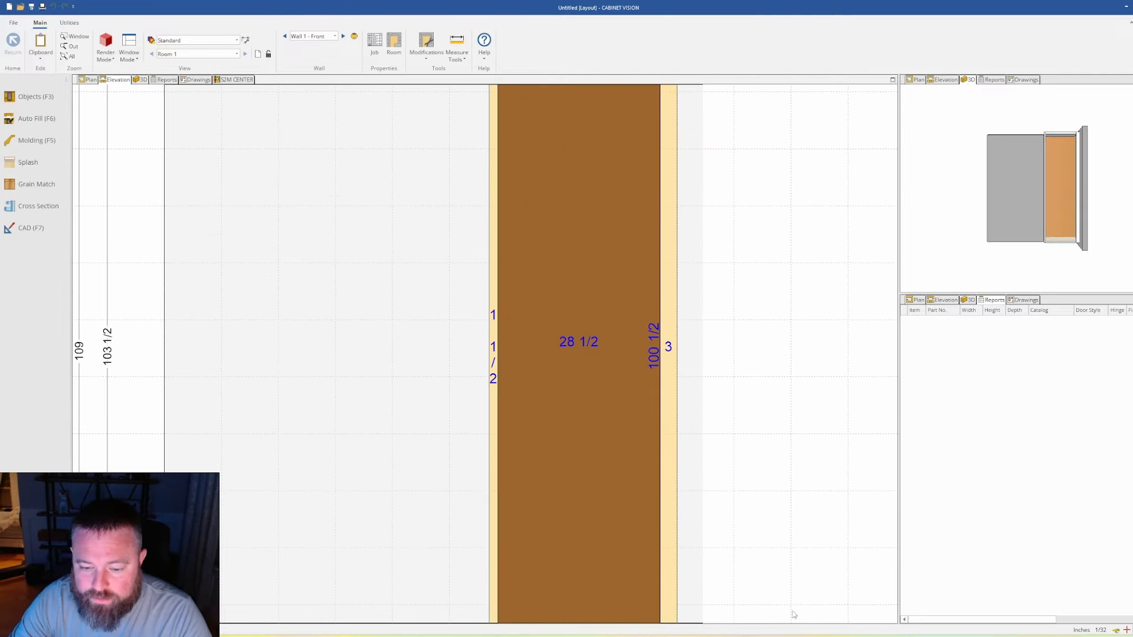
Step: Consult GE's cutout table for a 30-inch oven with upper microwave and return to the tall cabinet's full elevation
key("alt+Tab")
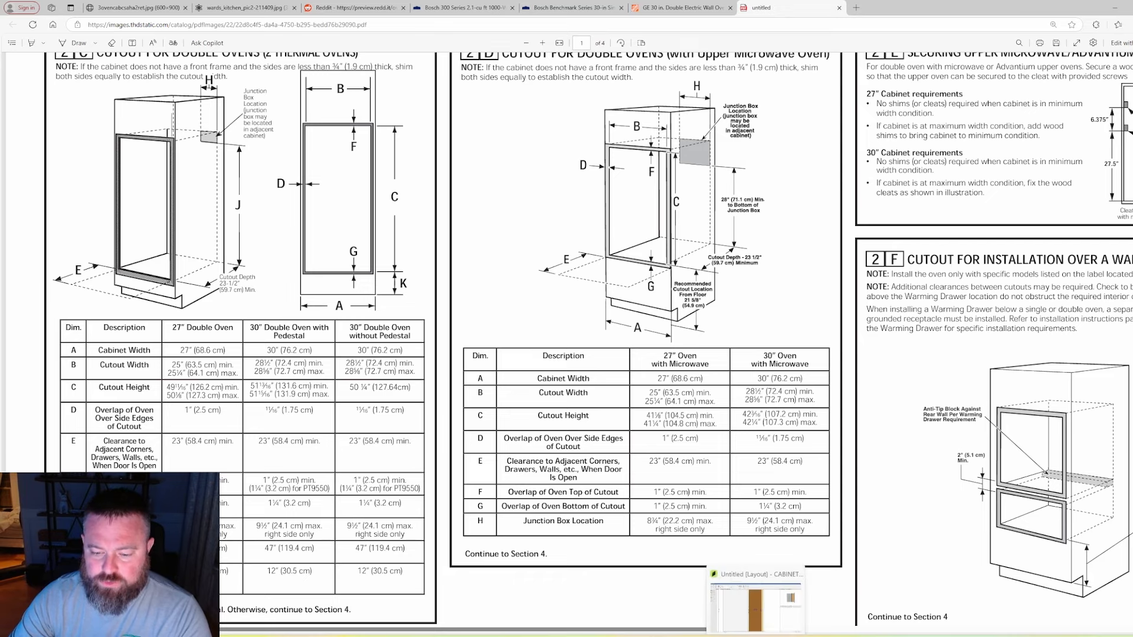
left_click(756, 635)
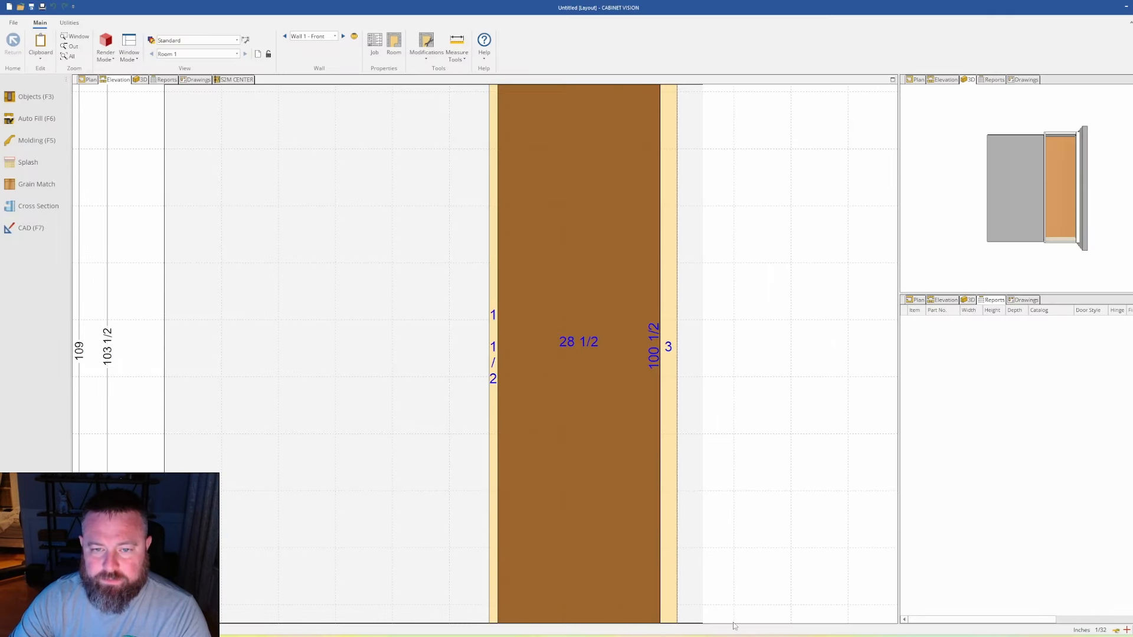
scroll(652, 542, "down", 4)
scroll(652, 541, "up", 2)
middle_click_drag(639, 523, 629, 513)
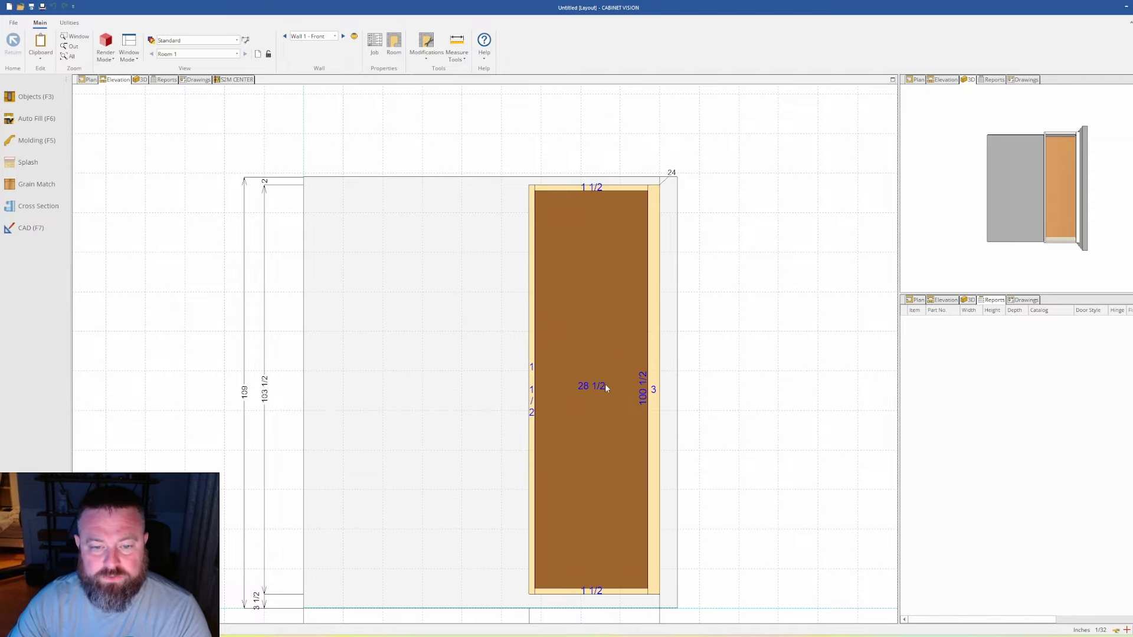
middle_click_drag(604, 383, 603, 365)
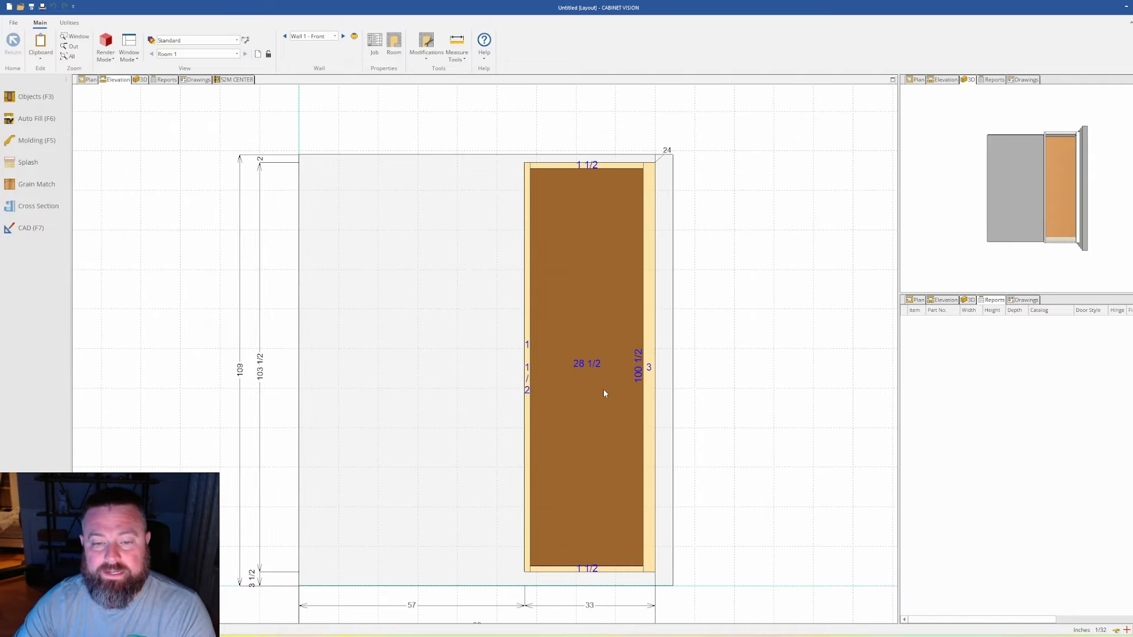
Step: Open the tall cabinet in the assembly editor and split its face opening horizontally into three equal open sections
double_click(603, 389)
middle_click_drag(538, 444, 562, 393)
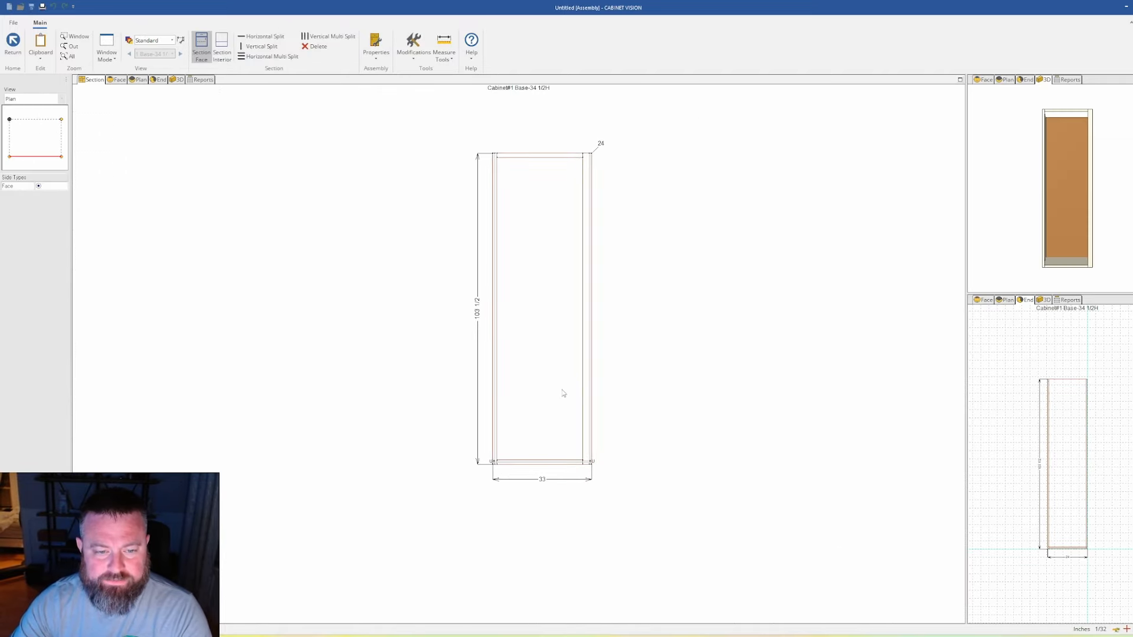
left_click(554, 425)
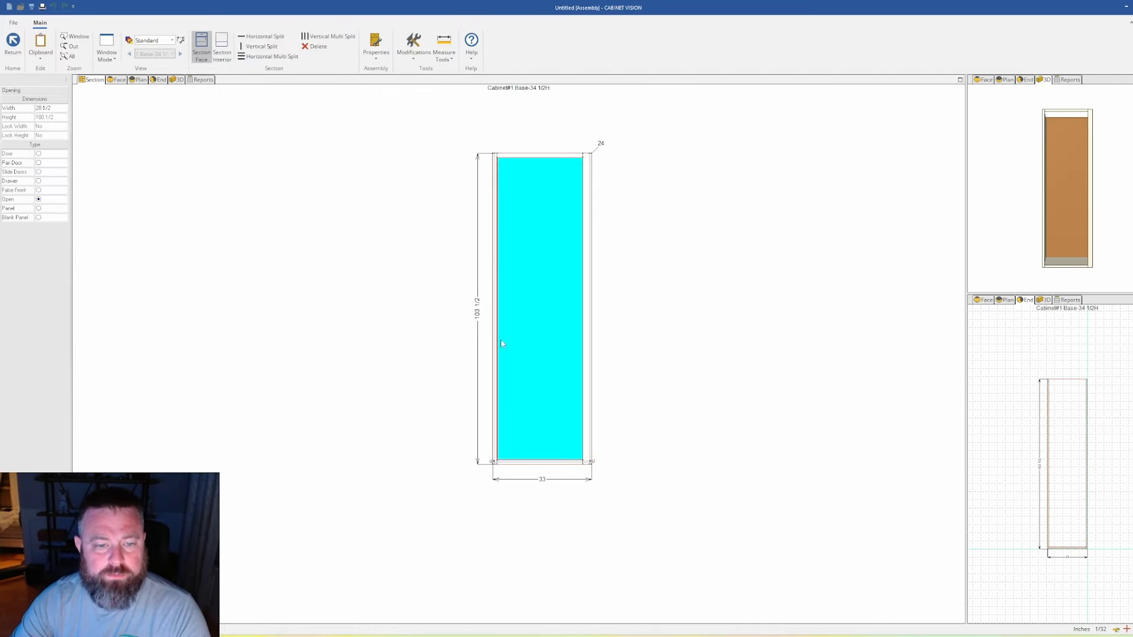
left_click(271, 57)
left_click(592, 324)
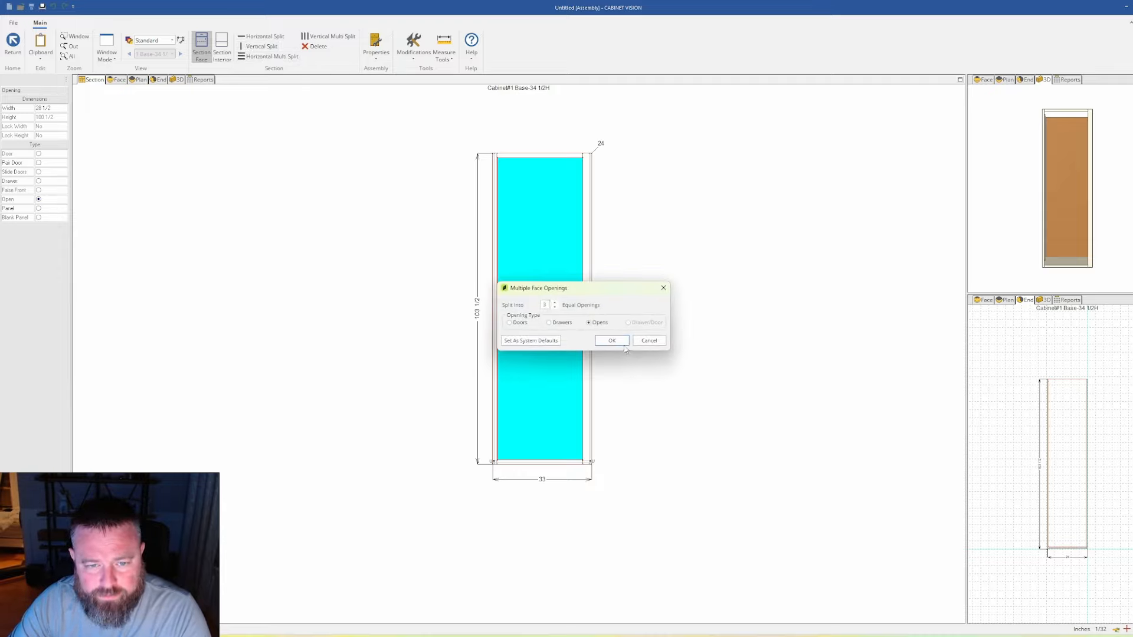
left_click(612, 340)
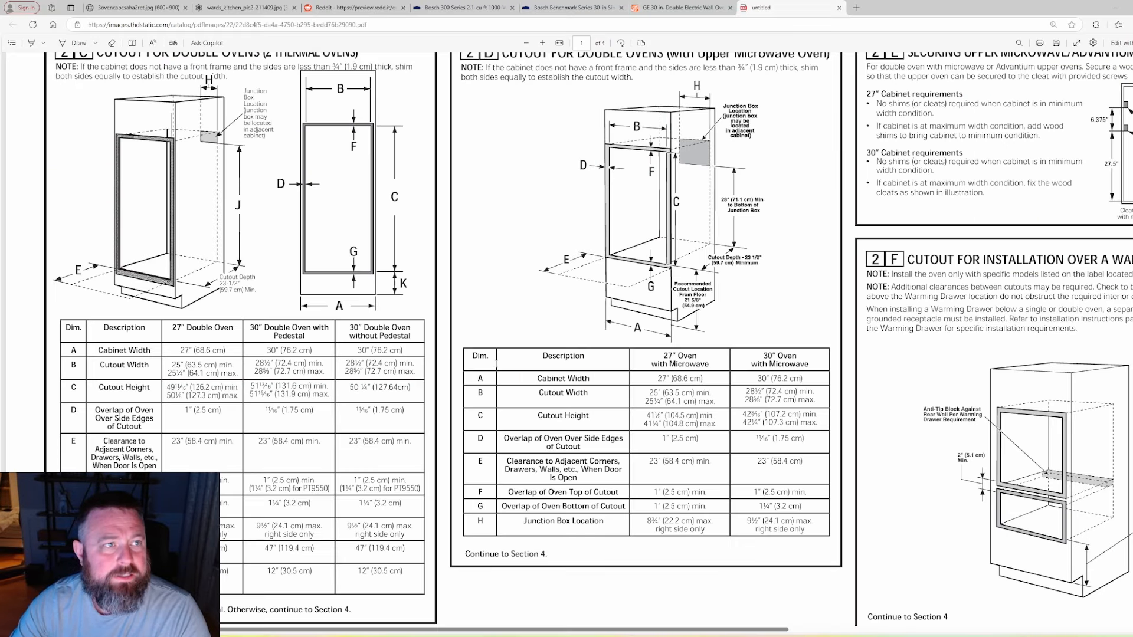
Step: Check the Kemper oven cabinet photo, return to the cabinet, and make the bottom opening an 8-inch-high drawer
left_click(128, 10)
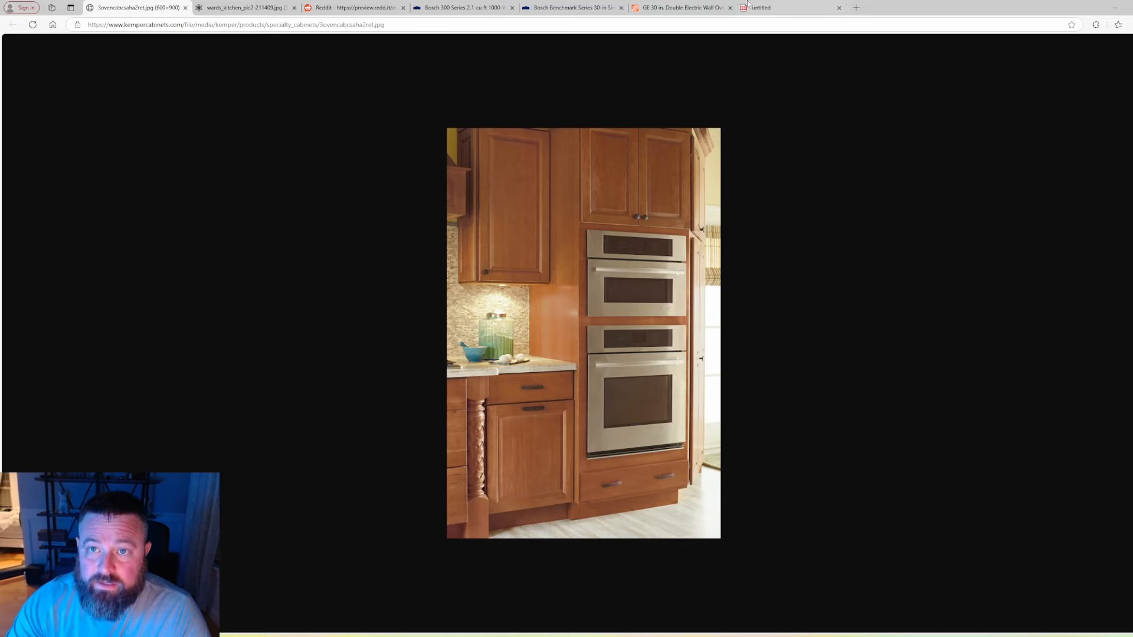
key("alt+Tab")
left_click(560, 383)
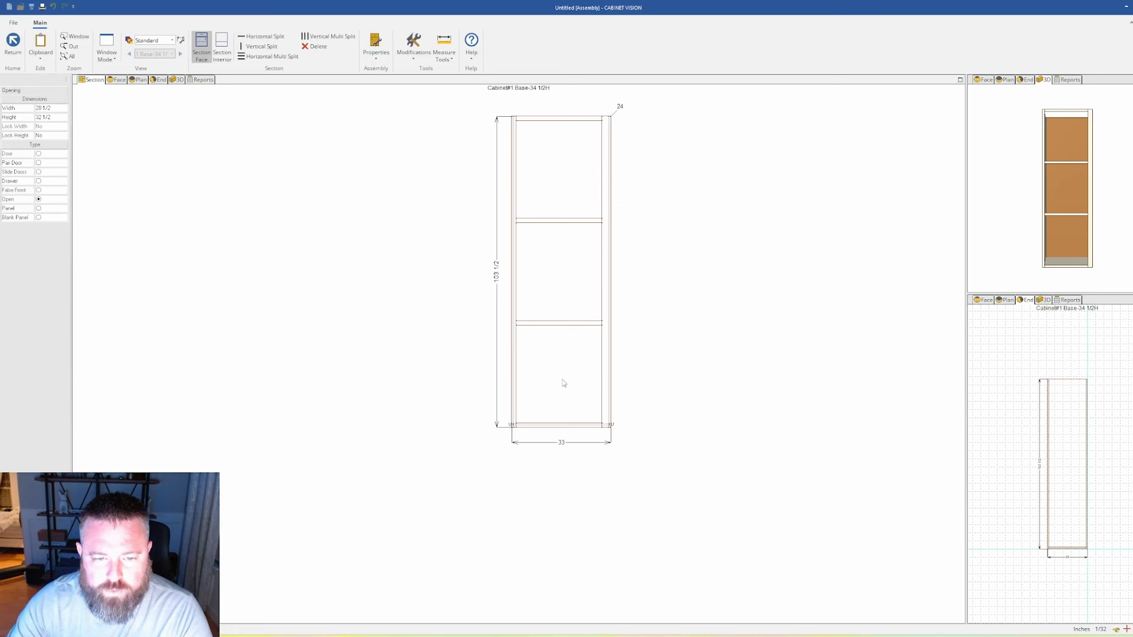
left_click(49, 118)
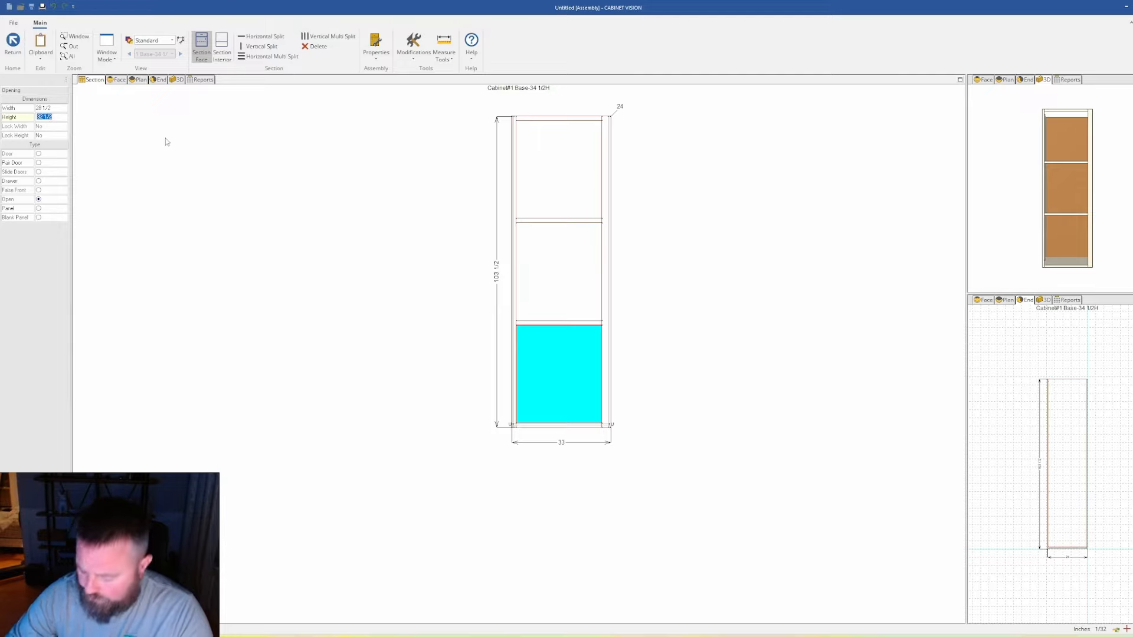
type("8")
key("Return")
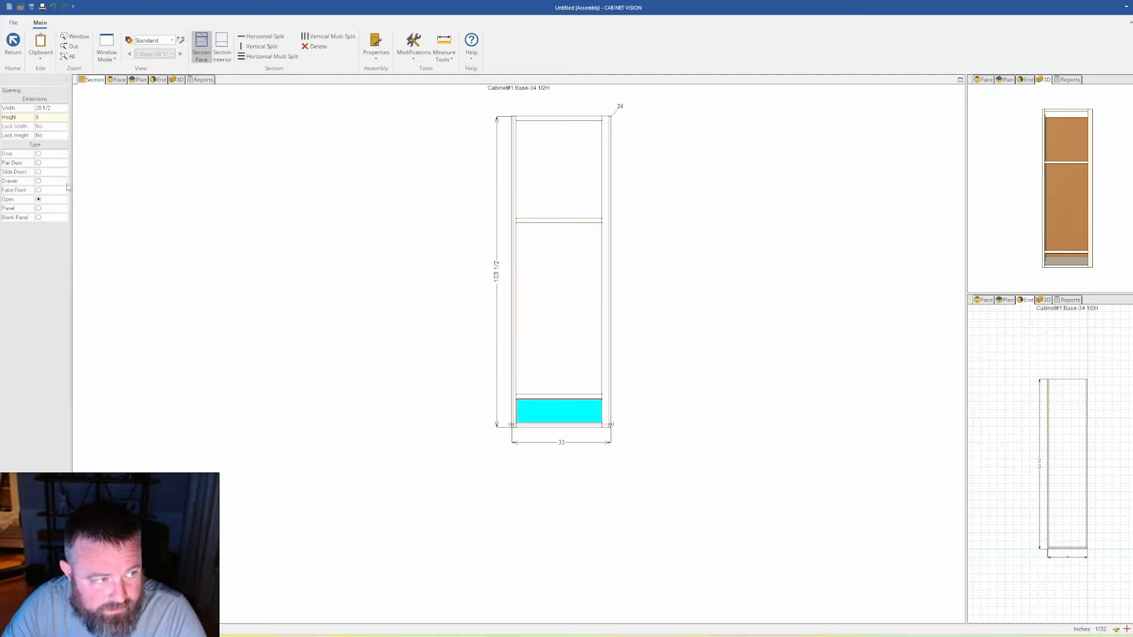
left_click(38, 182)
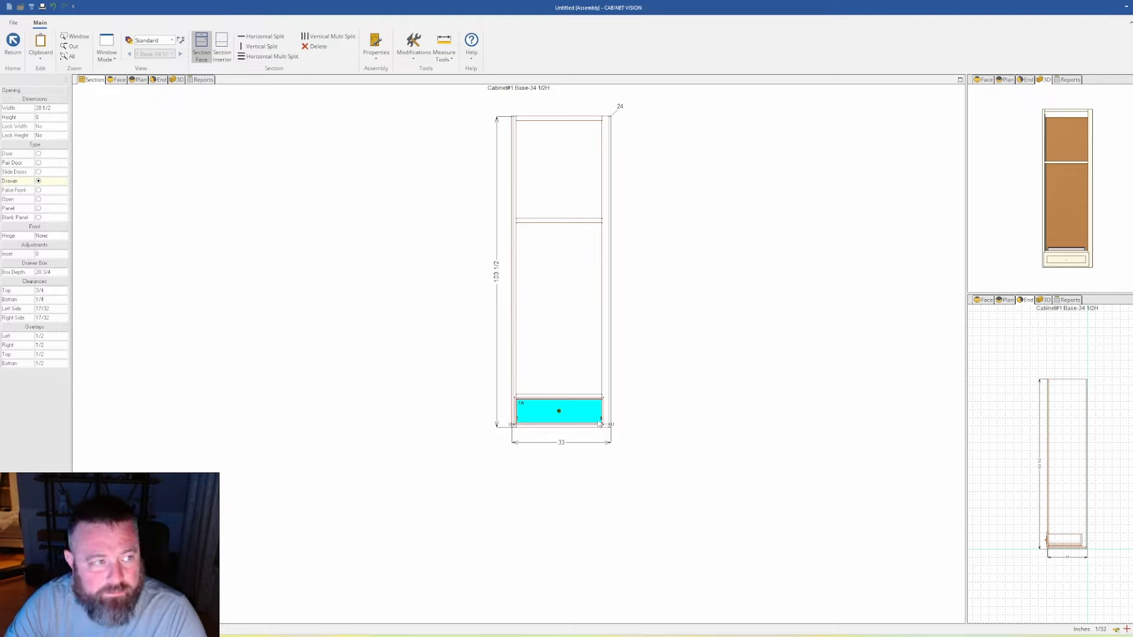
Step: Set the bottom drawer opening's height to 10 inches and lock that height
scroll(601, 424, "up", 1)
scroll(549, 413, "up", 2)
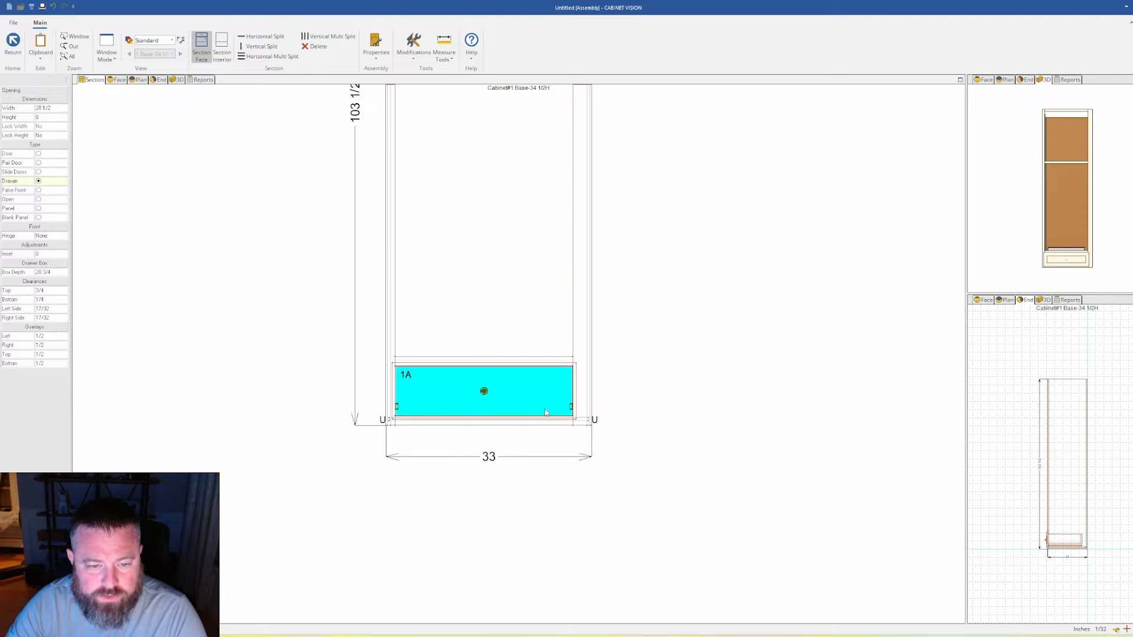
scroll(495, 405, "up", 3)
scroll(489, 403, "down", 2)
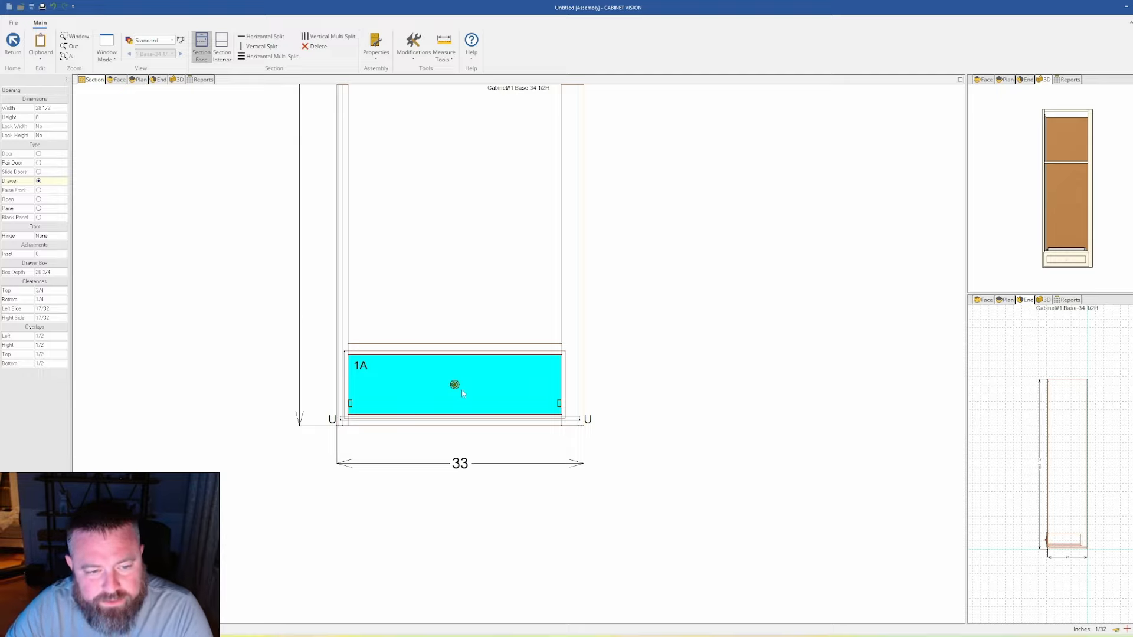
middle_click_drag(462, 393, 523, 426)
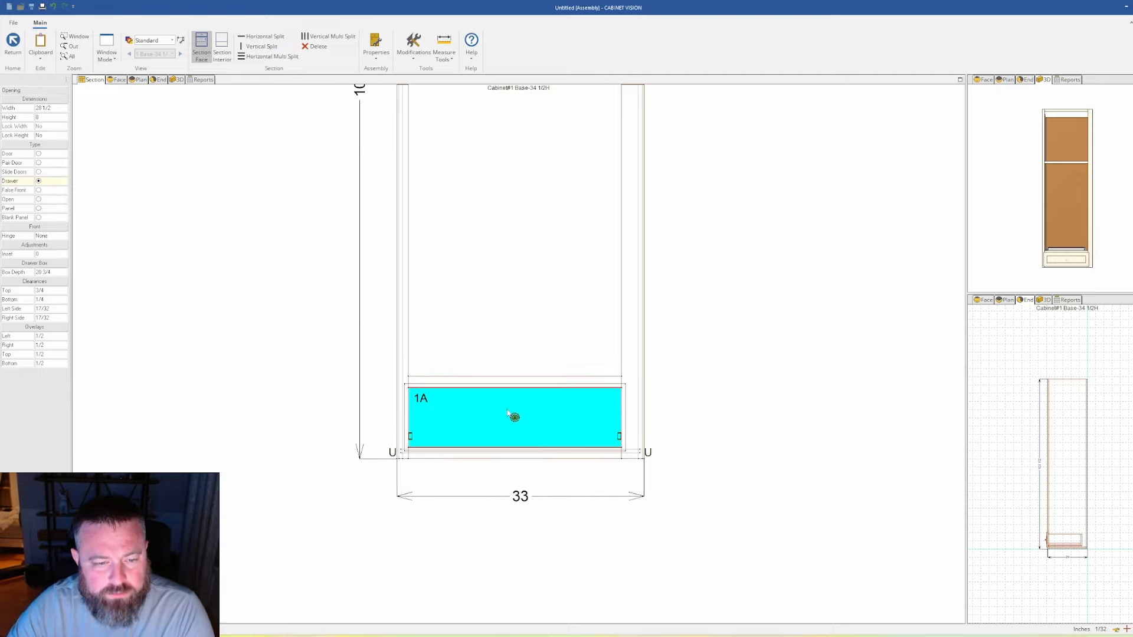
left_click(51, 118)
type("10")
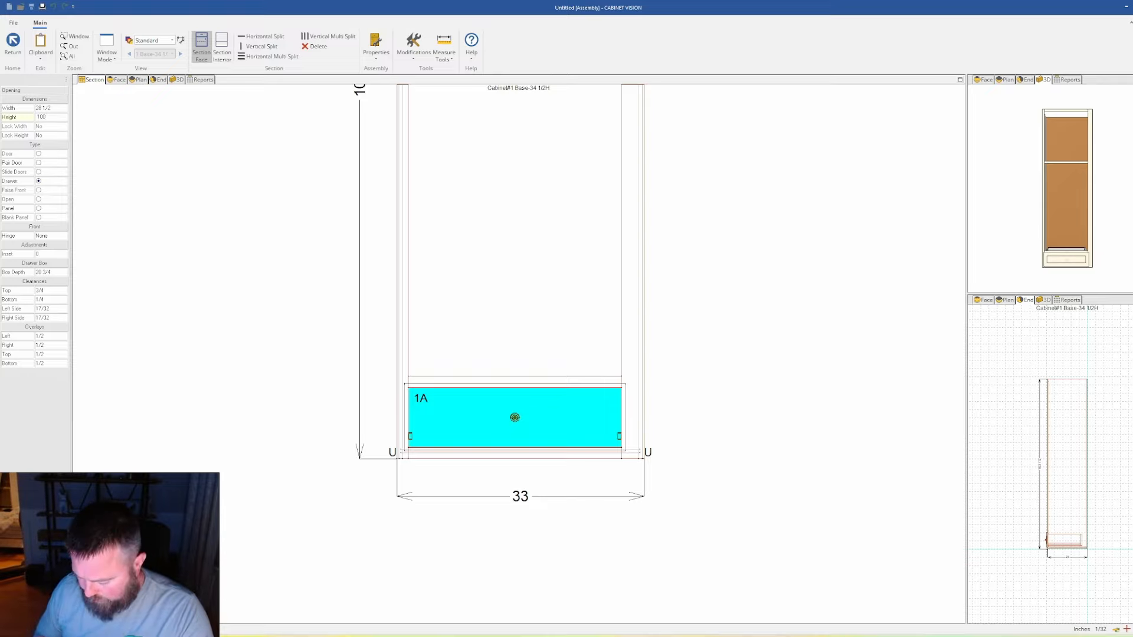
key("Return")
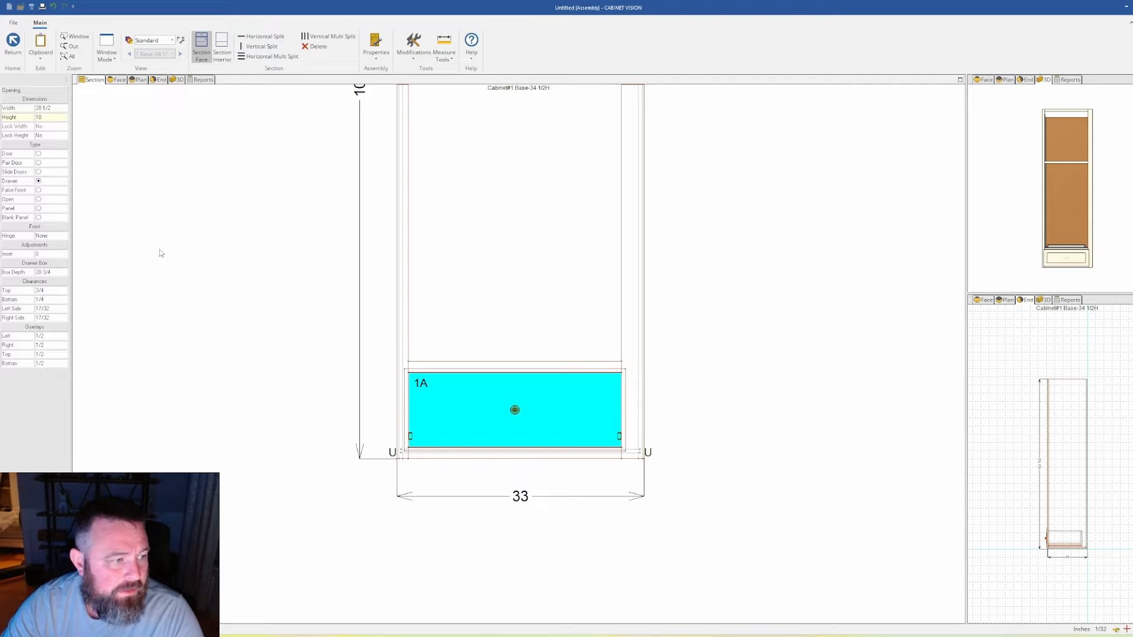
left_click(63, 137)
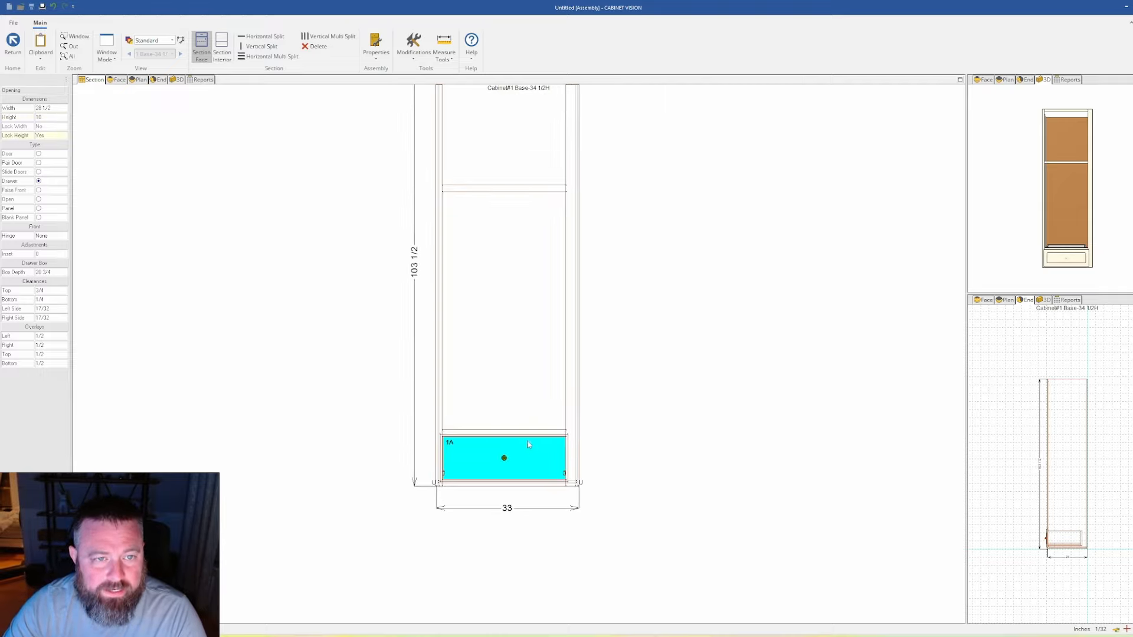
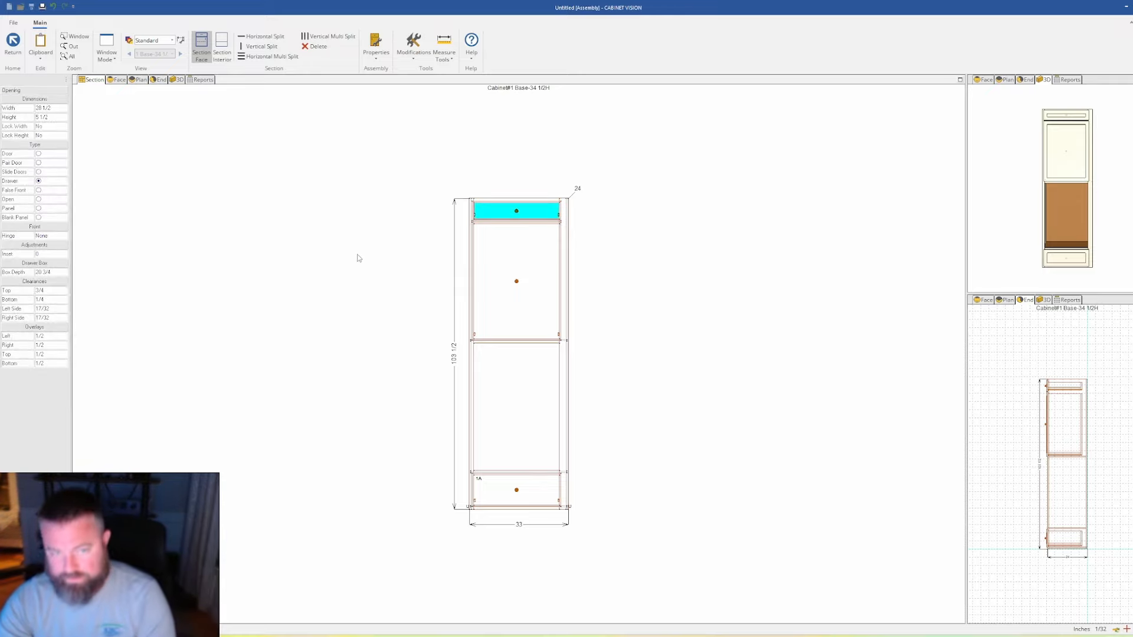
Step: Change the two uppermost openings to open sections and set the top one's height to 12 inches
key("o")
left_click(512, 272)
key("o")
left_click(503, 213)
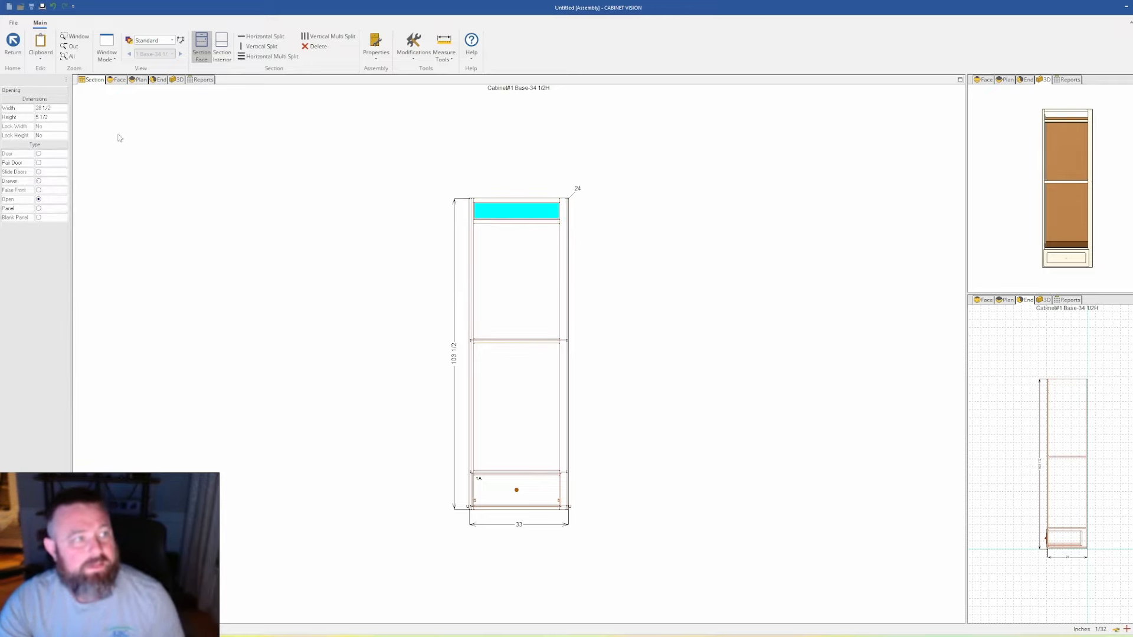
left_click(64, 117)
type("12")
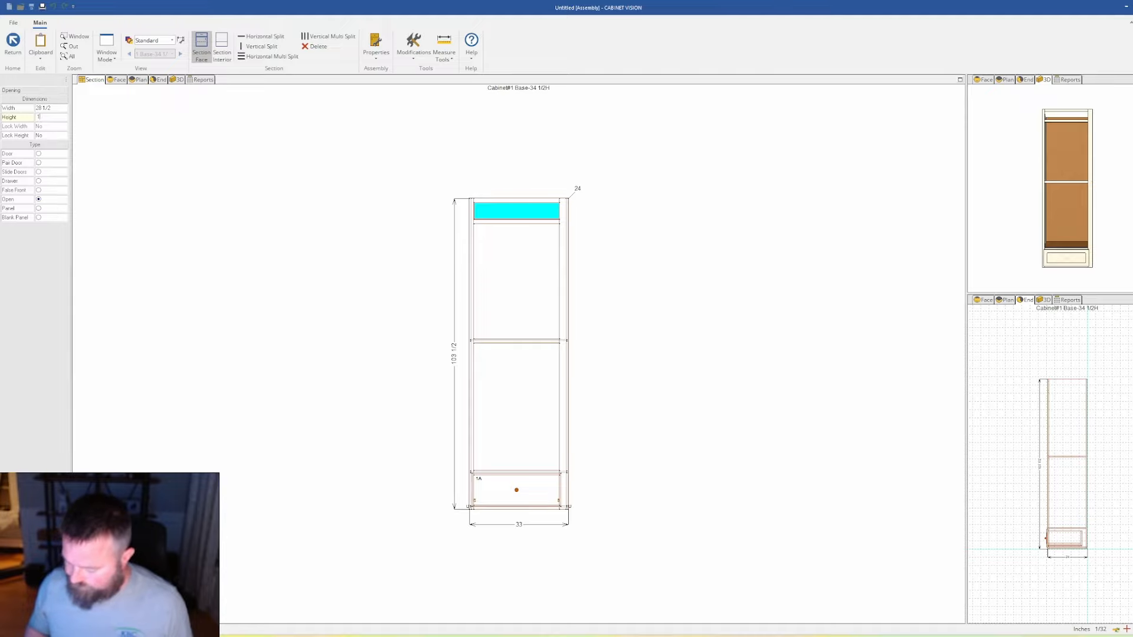
key("Return")
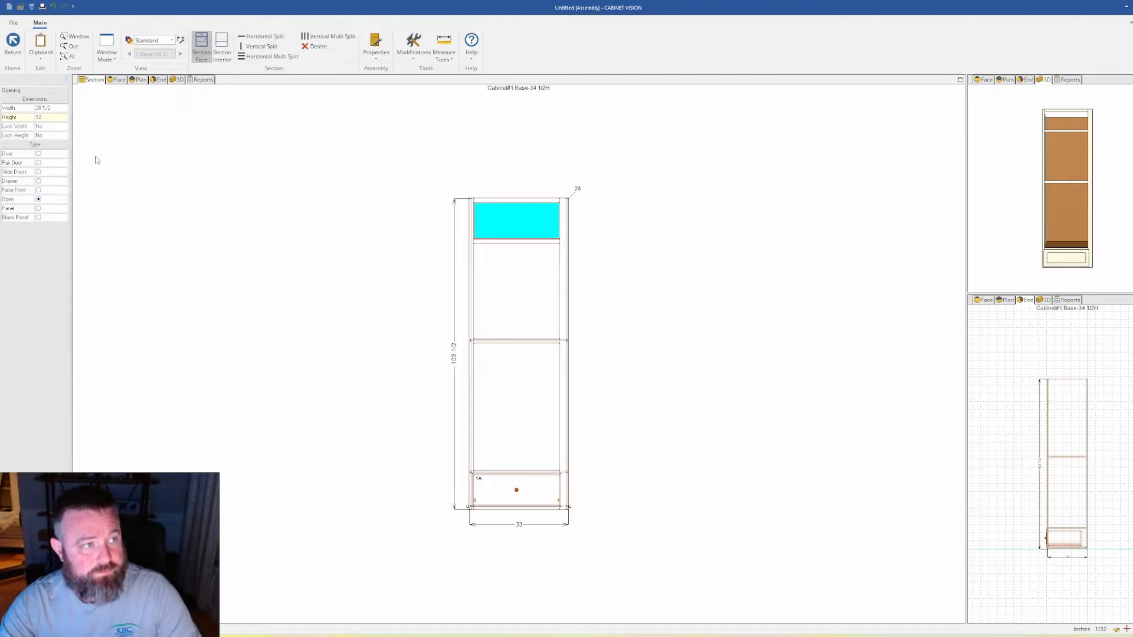
Step: Check the interior section, return to the face section, and fit pair doors to the two uppermost openings
left_click(221, 55)
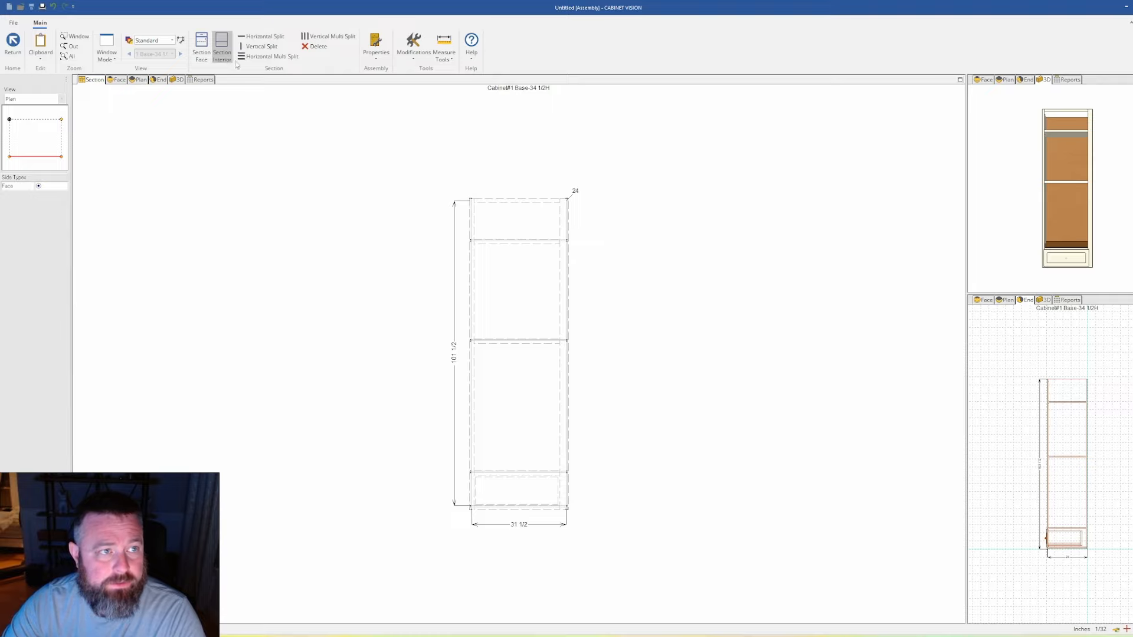
left_click(201, 48)
left_click(537, 289)
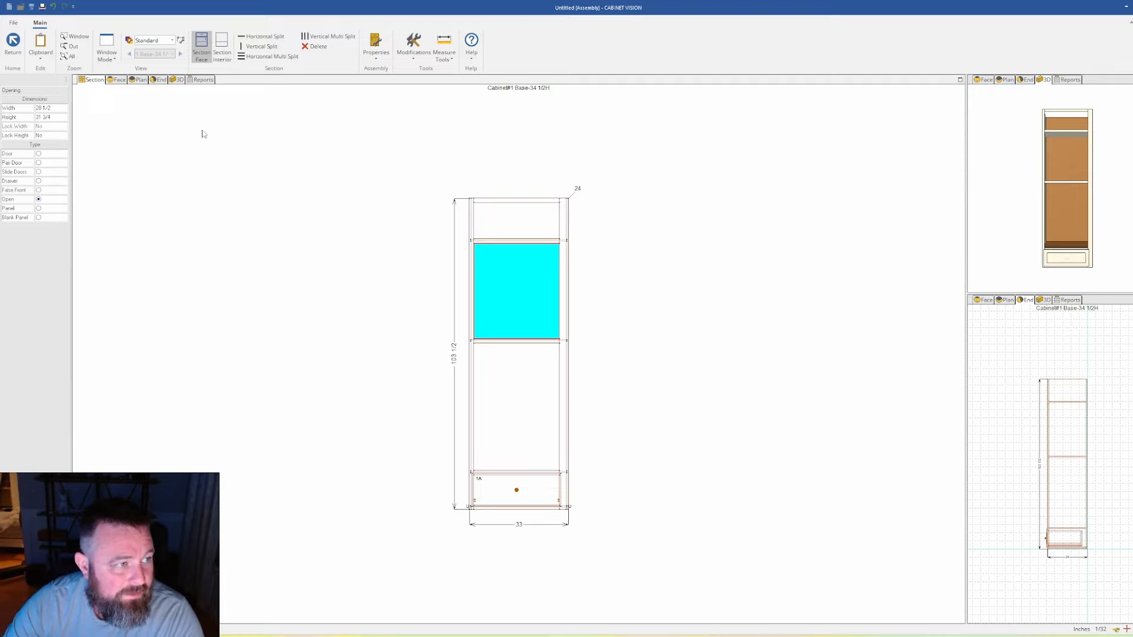
left_click(47, 162)
left_click(511, 221)
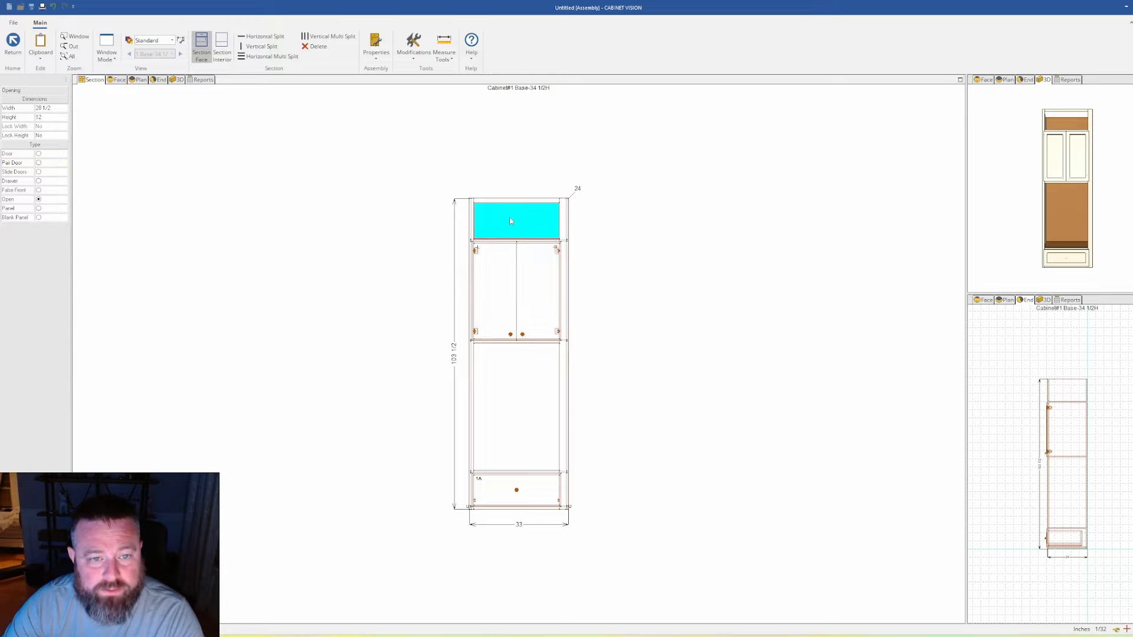
left_click(47, 162)
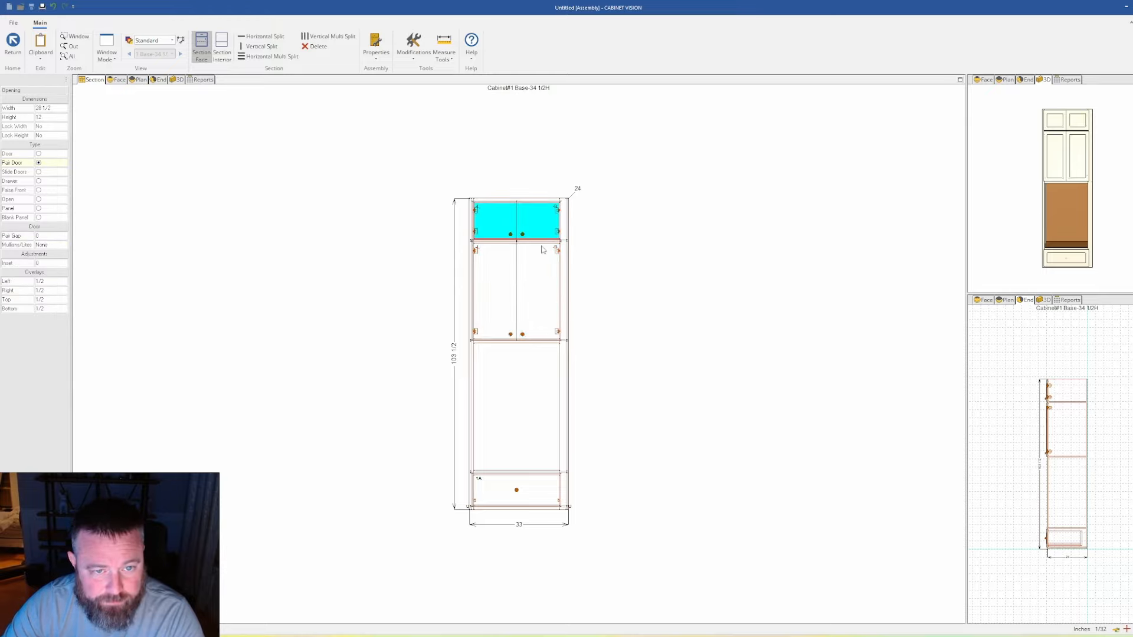
Step: Set the width of the face frame's top rail to 3 inches
left_click(524, 201)
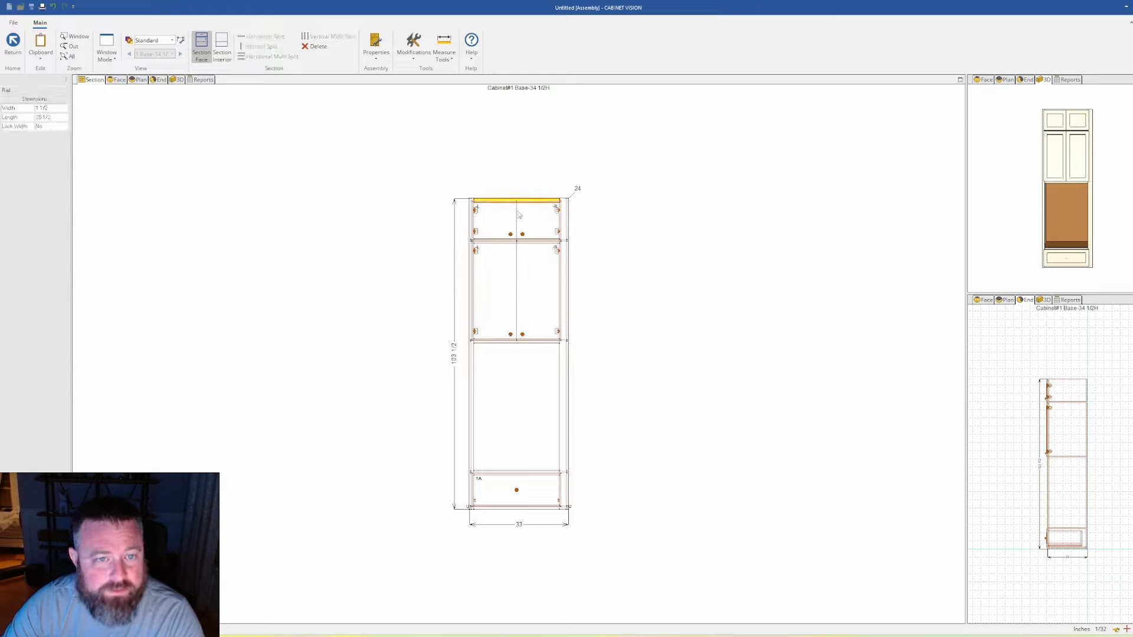
left_click(511, 220)
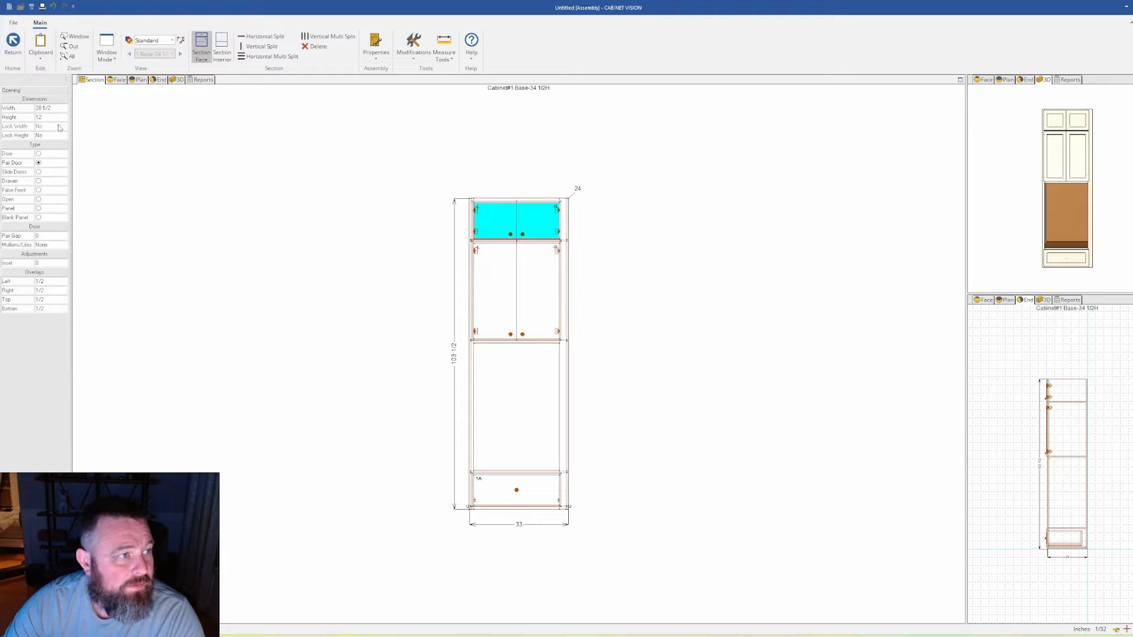
left_click(488, 201)
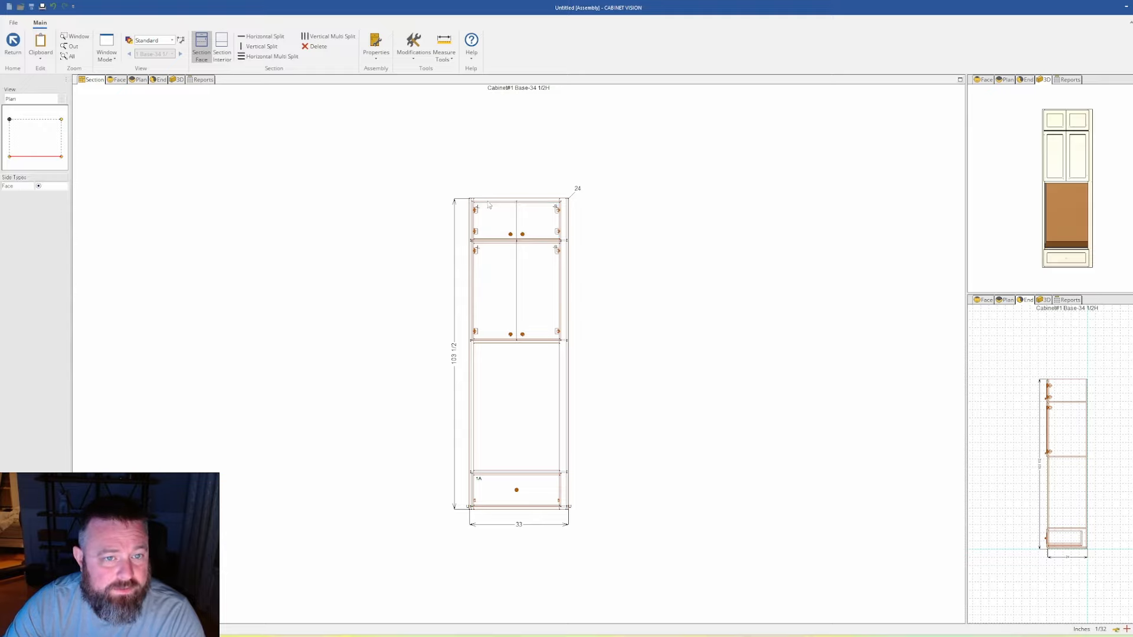
left_click(53, 110)
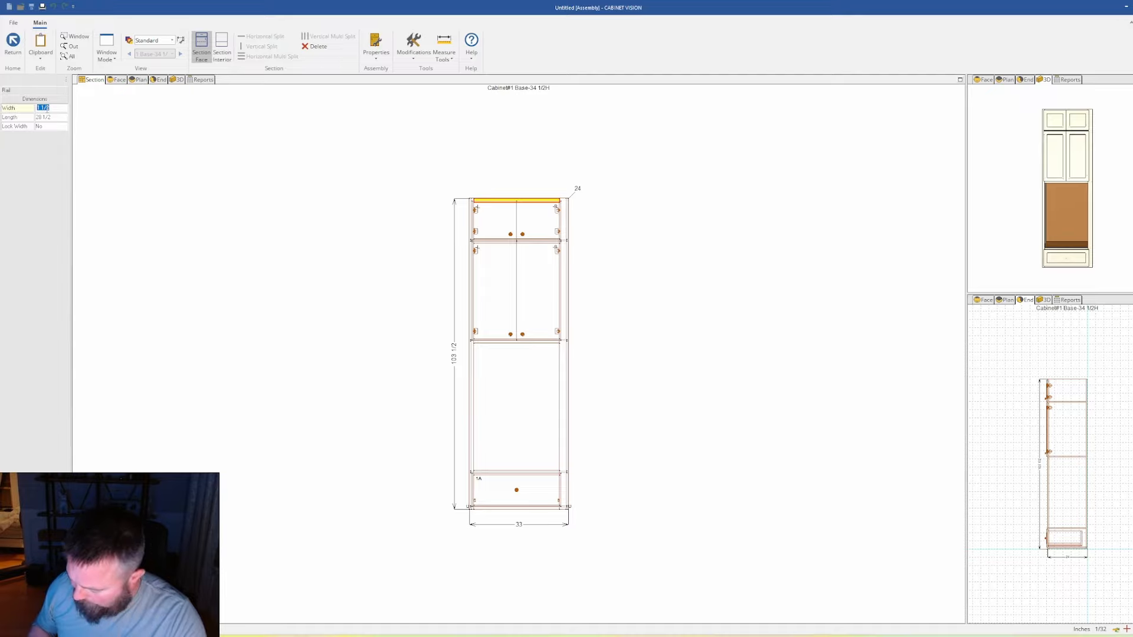
type("3")
key("Return")
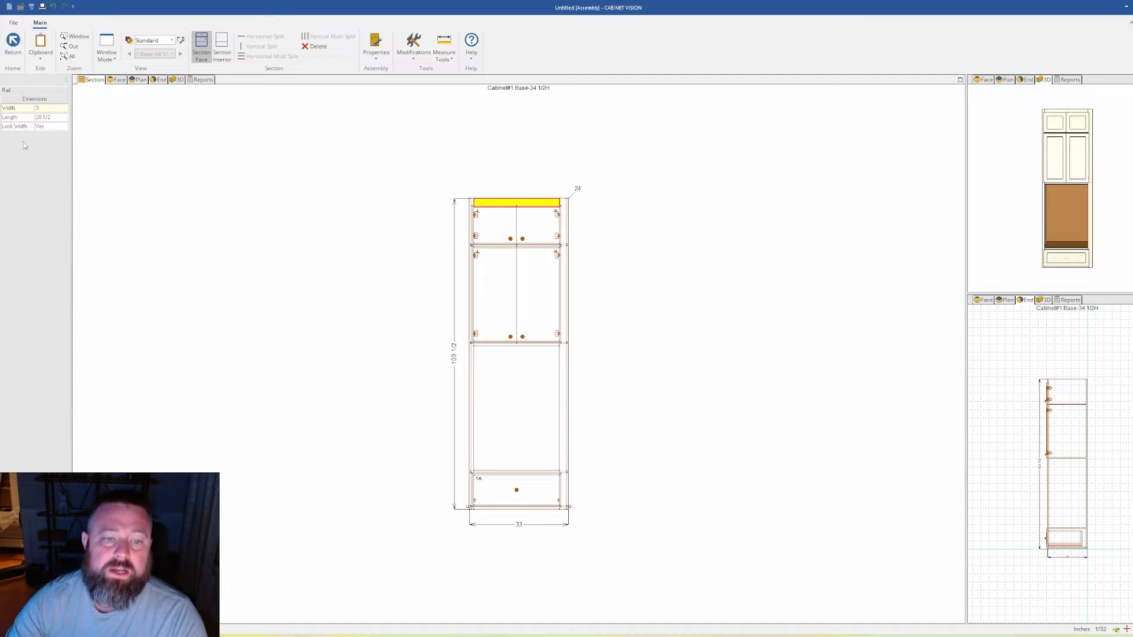
Step: Set the height of the open oven section above the bottom drawer to 42 1/4 inches
left_click(504, 396)
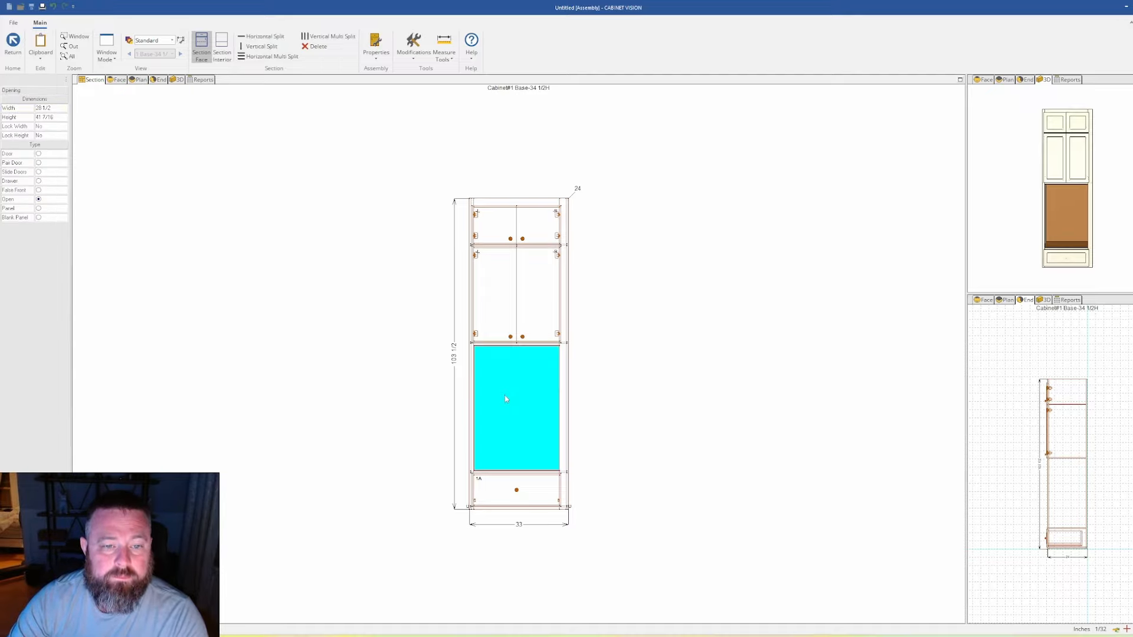
left_click(53, 118)
type("42")
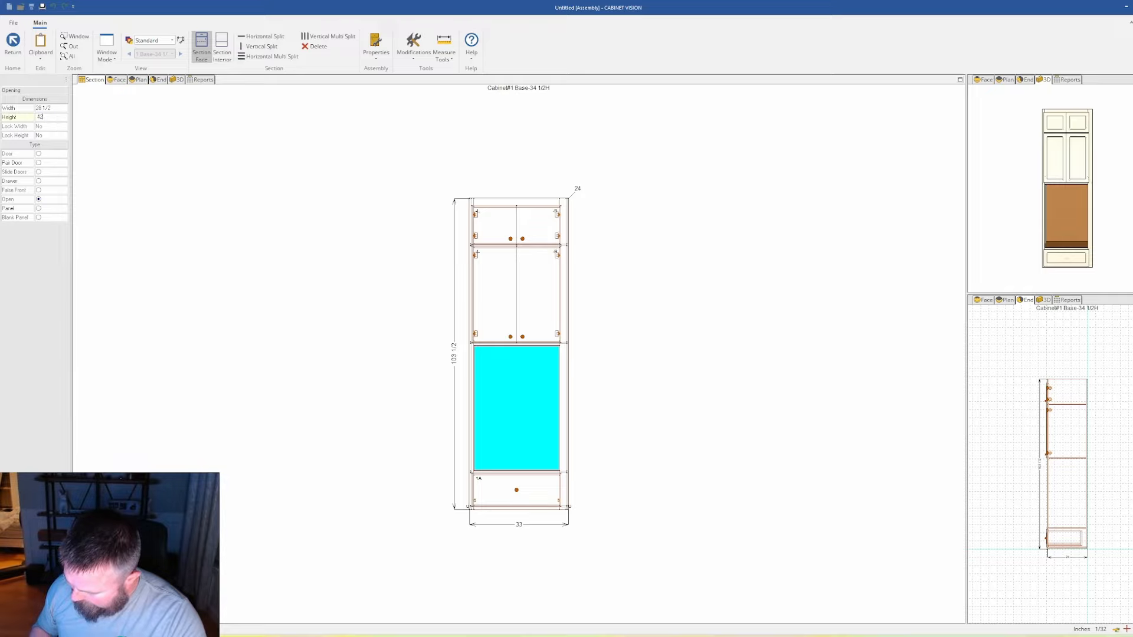
type(".25")
key("Return")
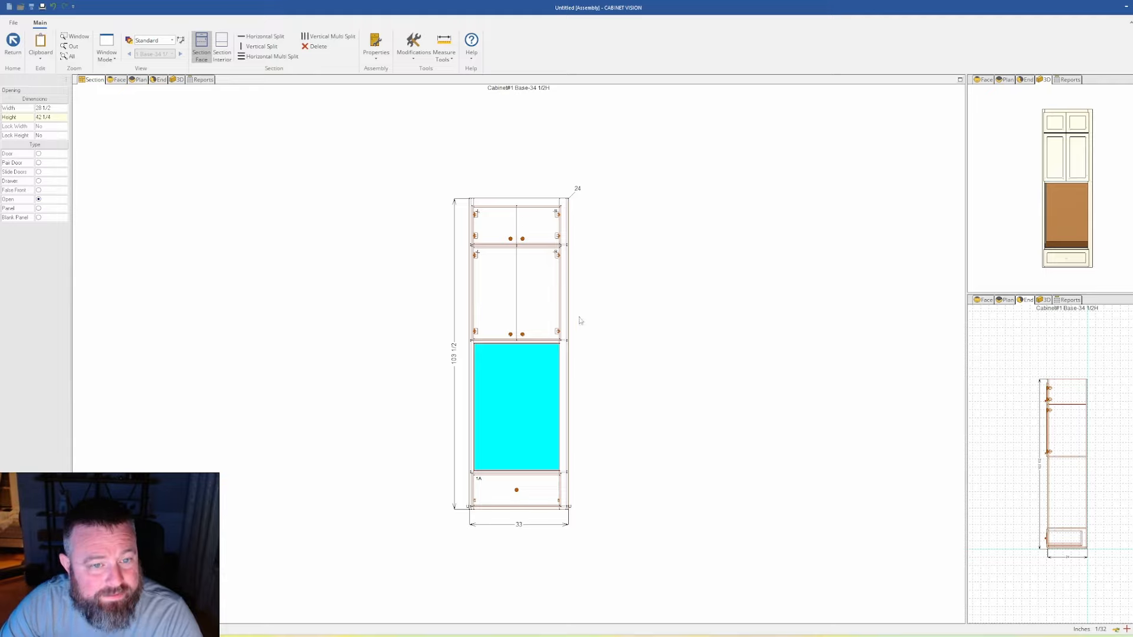
Step: Lock the height of the open oven section and check the settings of the drawer opening below it
scroll(547, 380, "up", 4)
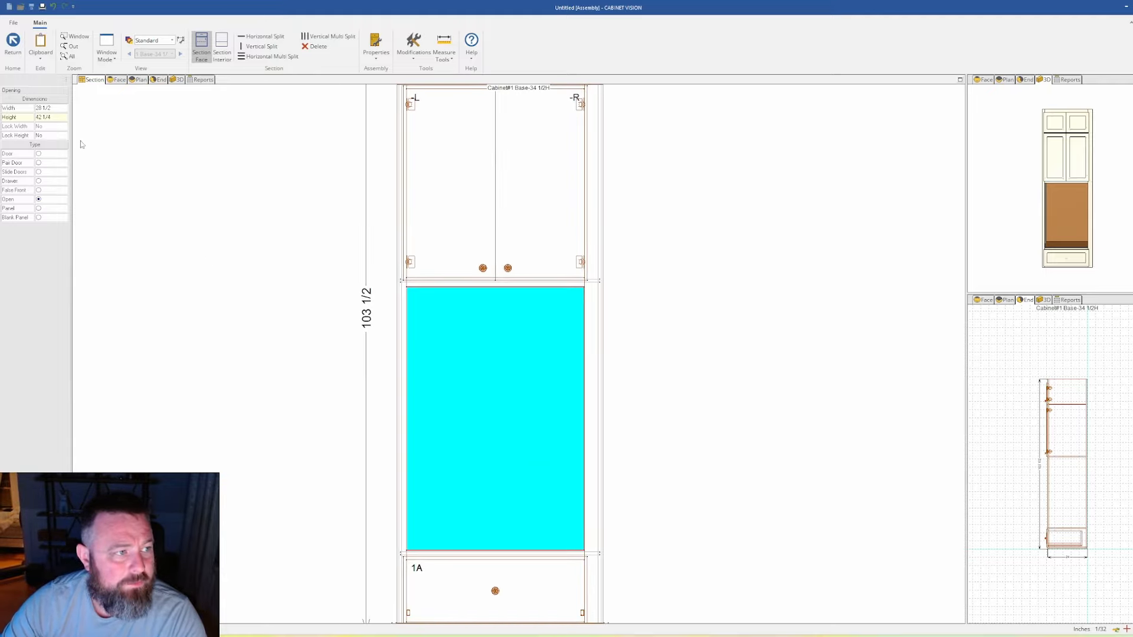
left_click(64, 135)
scroll(420, 370, "down", 3)
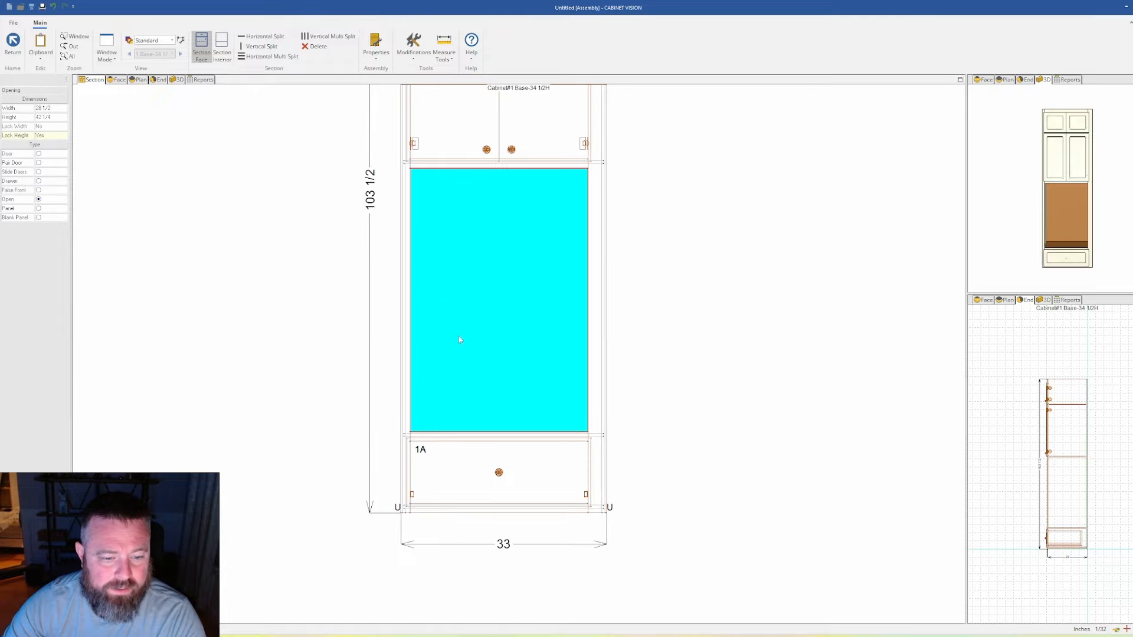
left_click(537, 463)
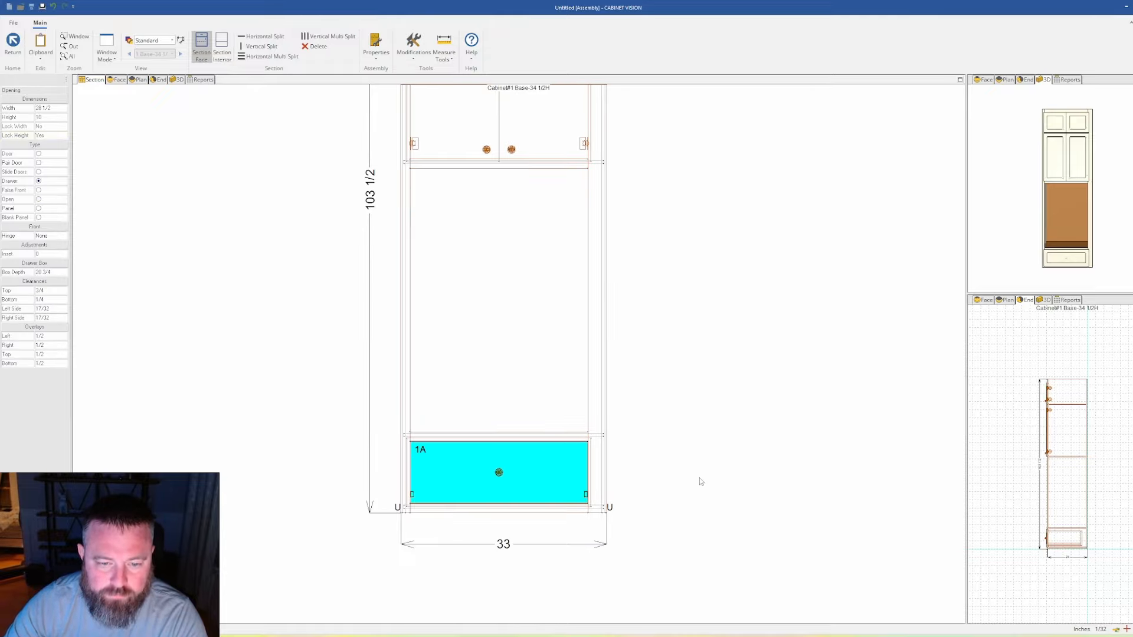
scroll(563, 401, "up", 5)
scroll(566, 330, "up", 1)
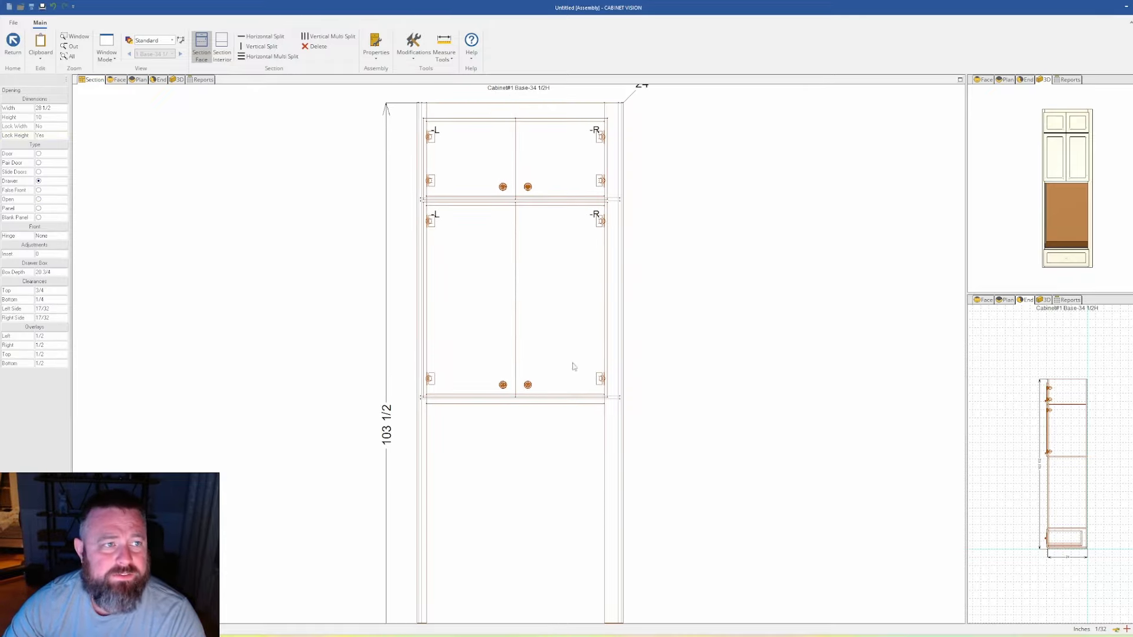
Step: Inspect the cabinet in 3D from several angles, and check the 30-inch oven with microwave cutout dimensions in GE's installation PDF in the browser
left_click(177, 80)
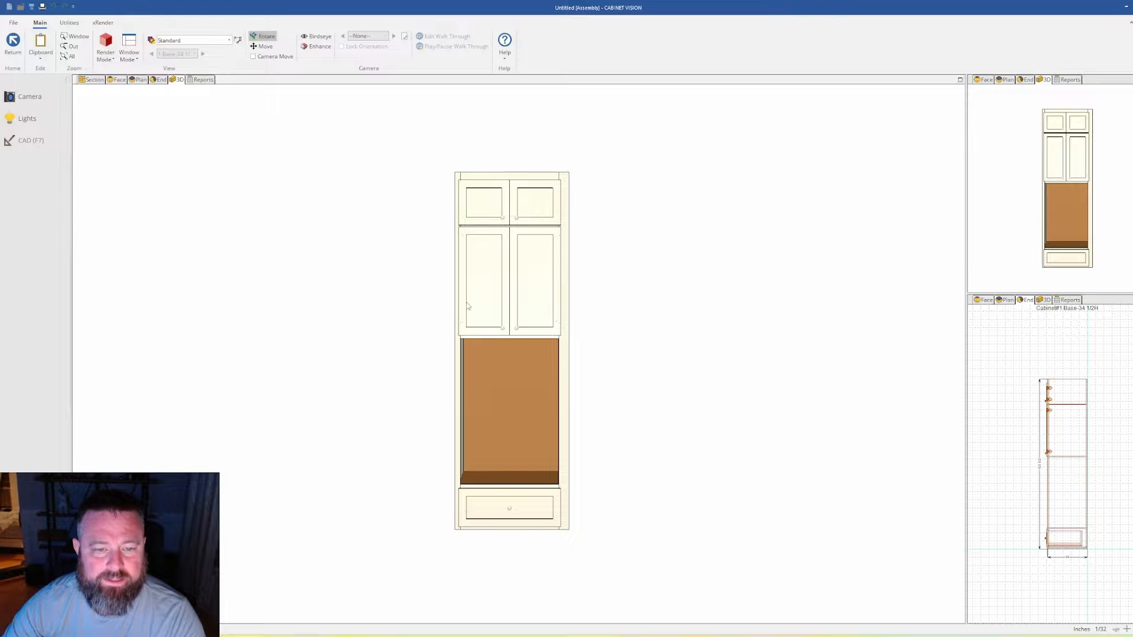
left_click_drag(468, 305, 549, 315)
left_click_drag(608, 335, 519, 350)
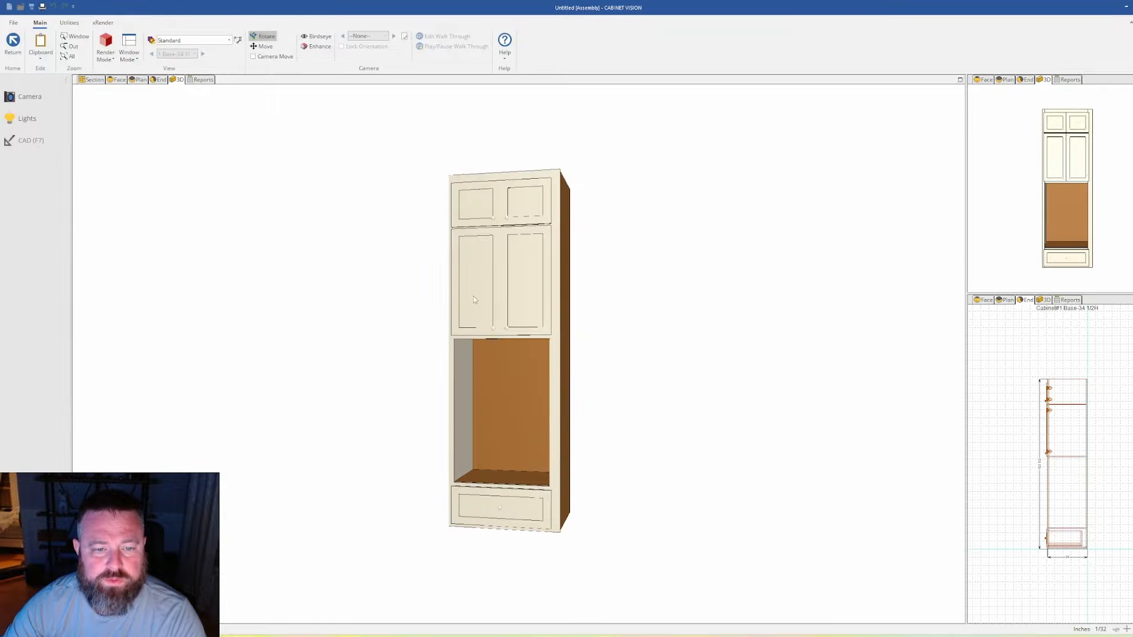
left_click_drag(474, 300, 544, 341)
left_click_drag(487, 311, 566, 333)
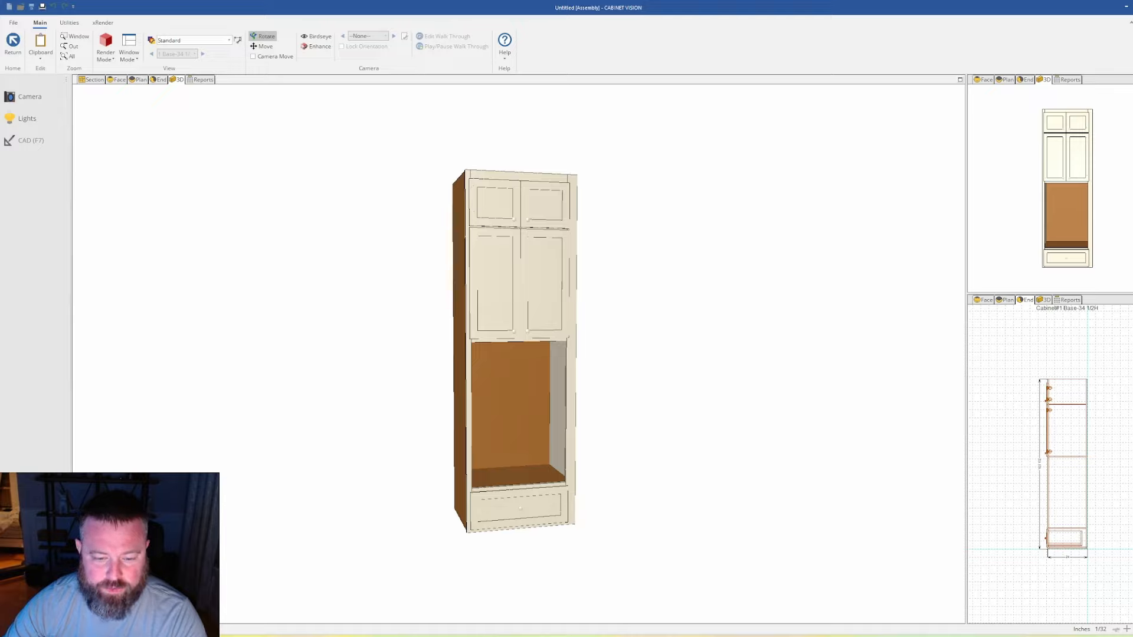
mouse_move(555, 635)
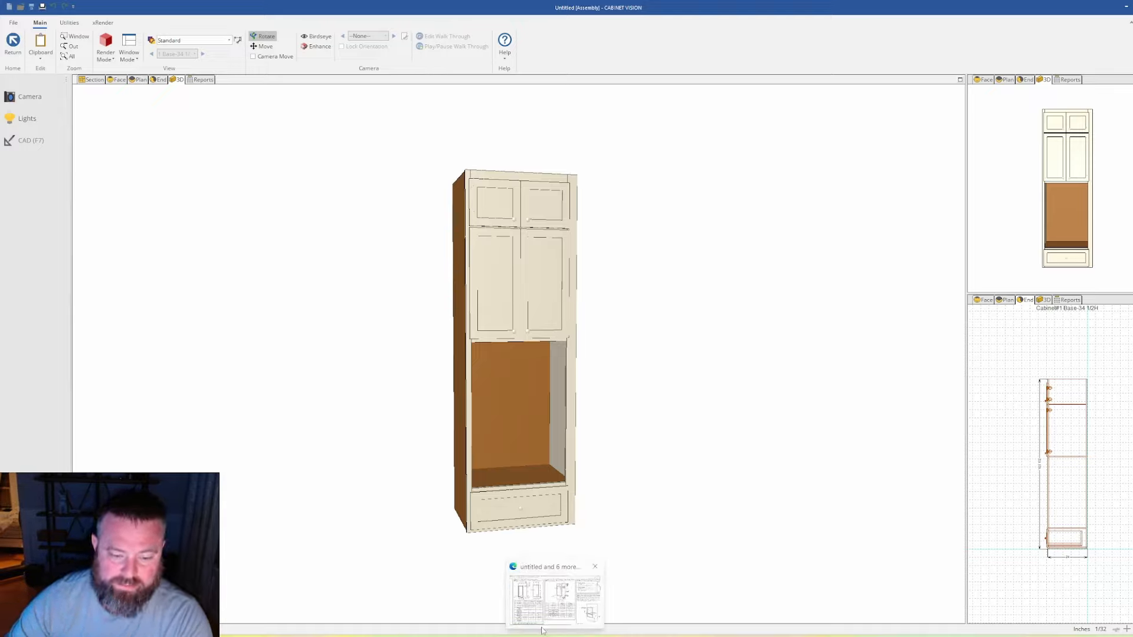
left_click_drag(720, 527, 631, 441)
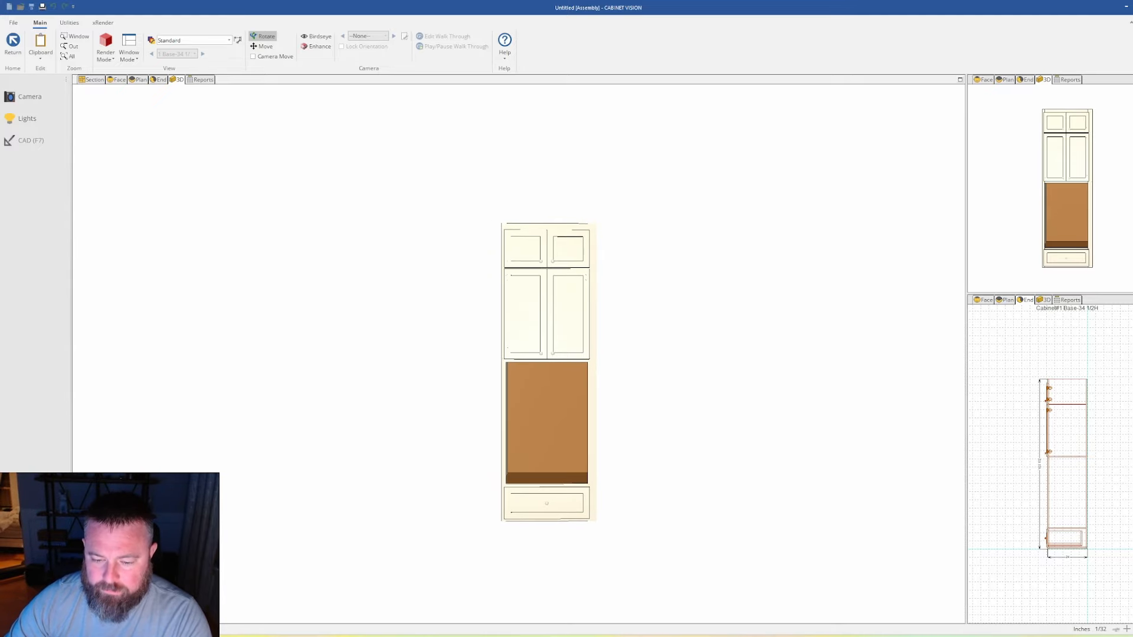
left_click(554, 636)
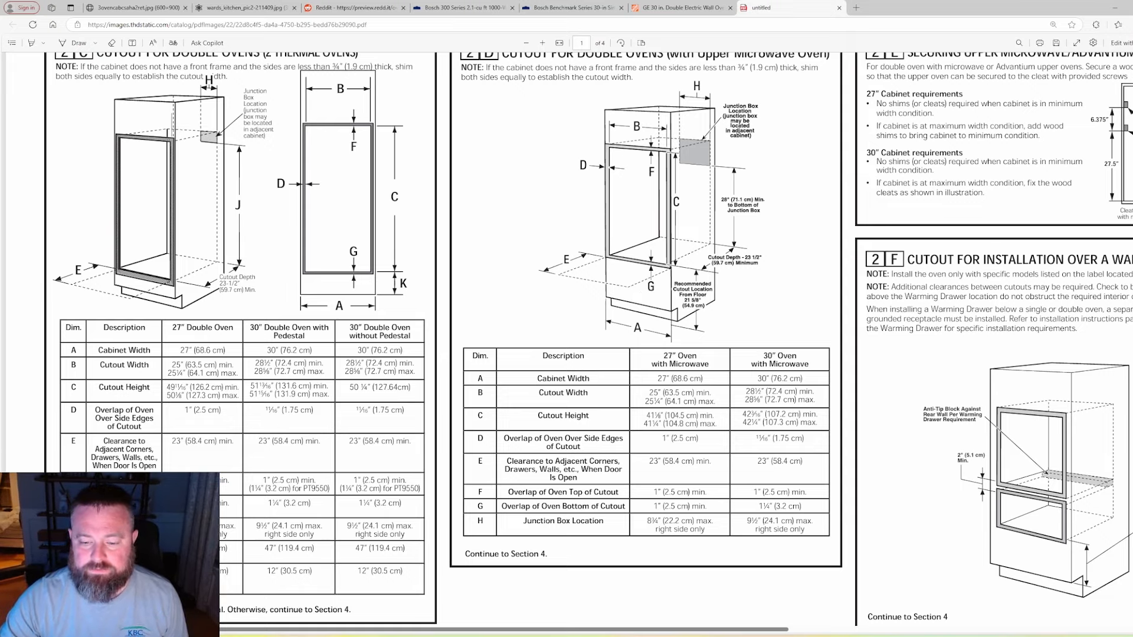
key("alt+Tab")
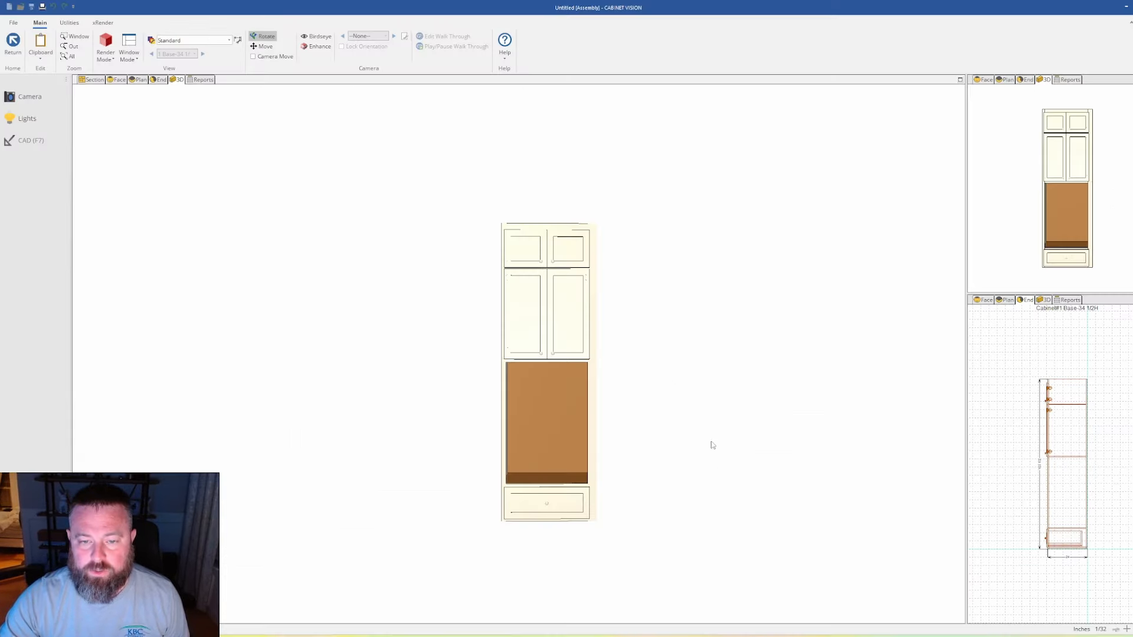
Step: Return to the section view and try to set the width of the rail between oven opening and drawer to 3 inches
left_click(96, 79)
left_click(497, 412)
scroll(553, 551, "down", 3)
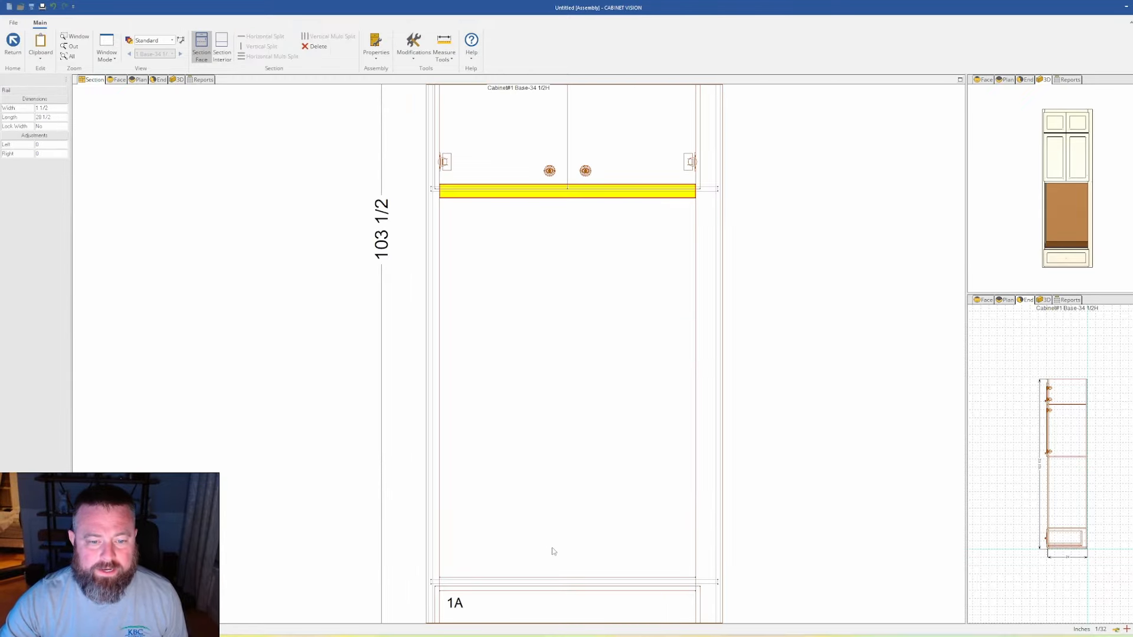
left_click(580, 583)
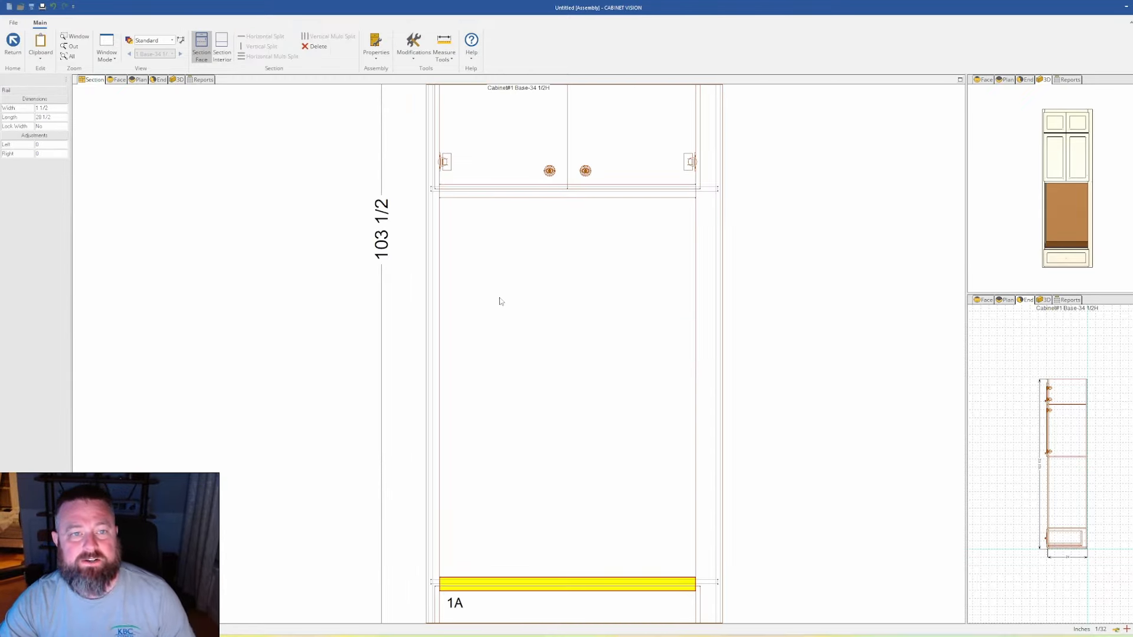
scroll(499, 301, "down", 2)
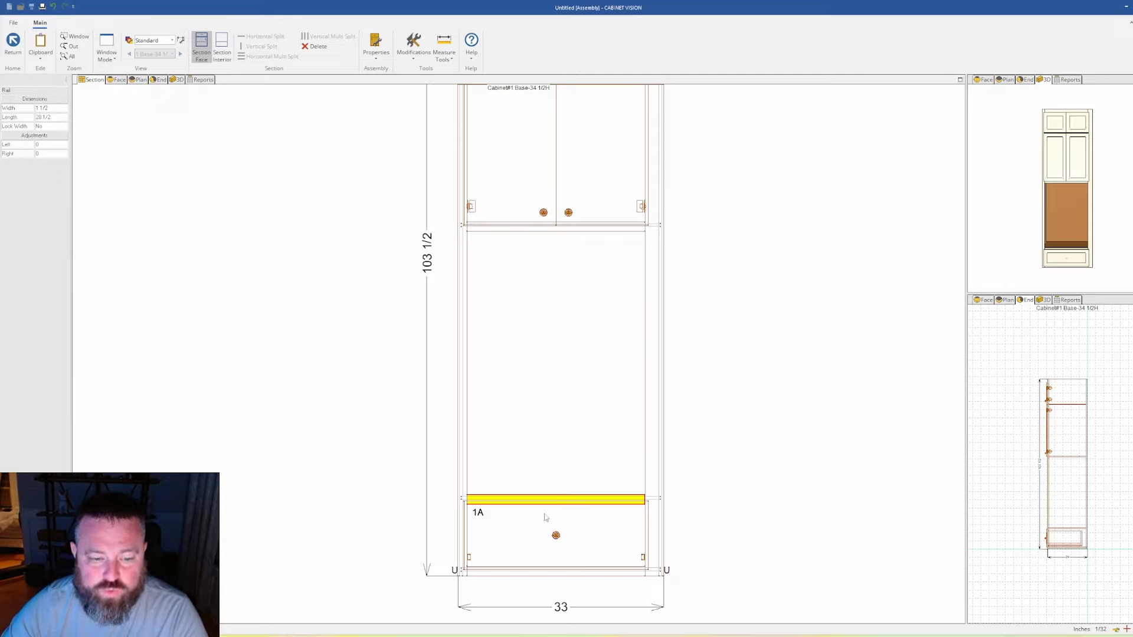
left_click(56, 109)
type("3")
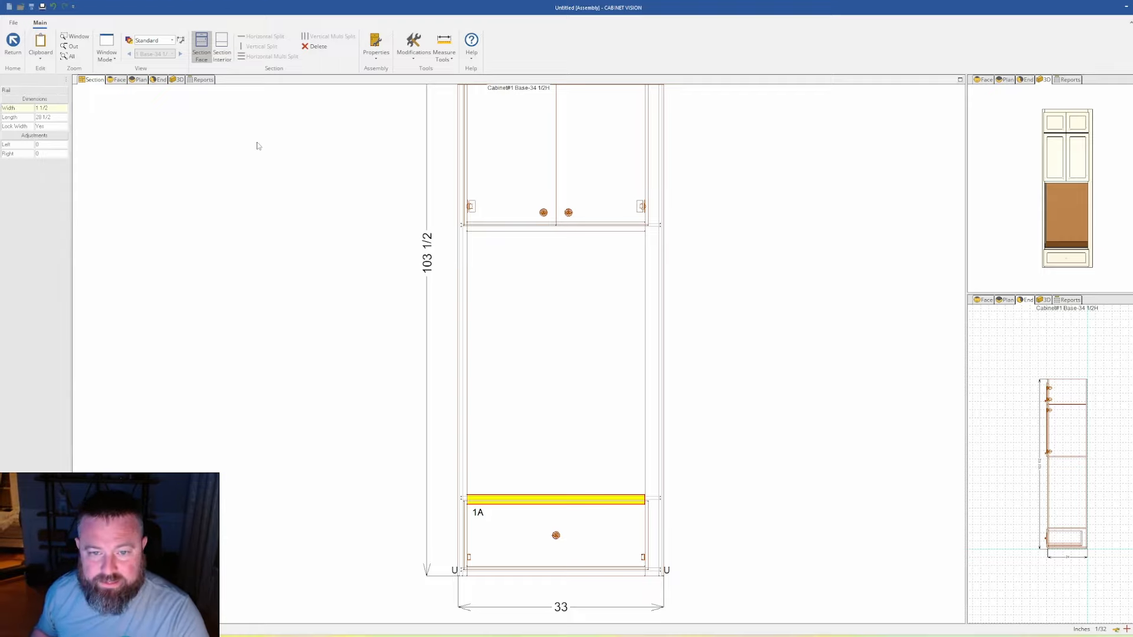
Step: Unlock the heights of the uppermost door opening, the bottom drawer opening and the oven opening
scroll(511, 358, "down", 2)
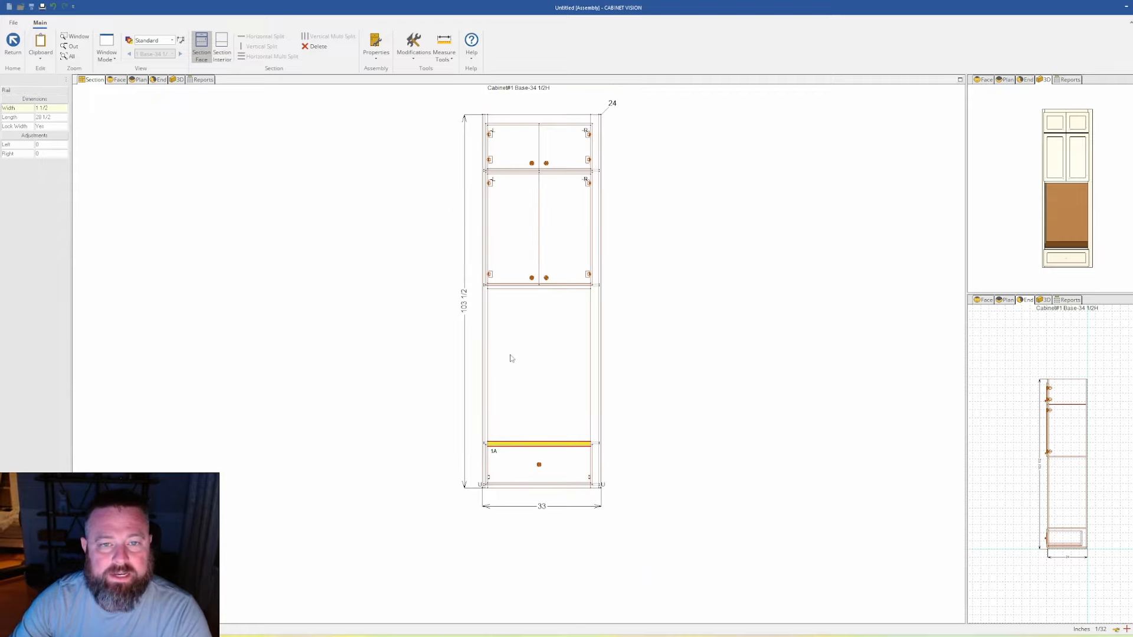
left_click(564, 425)
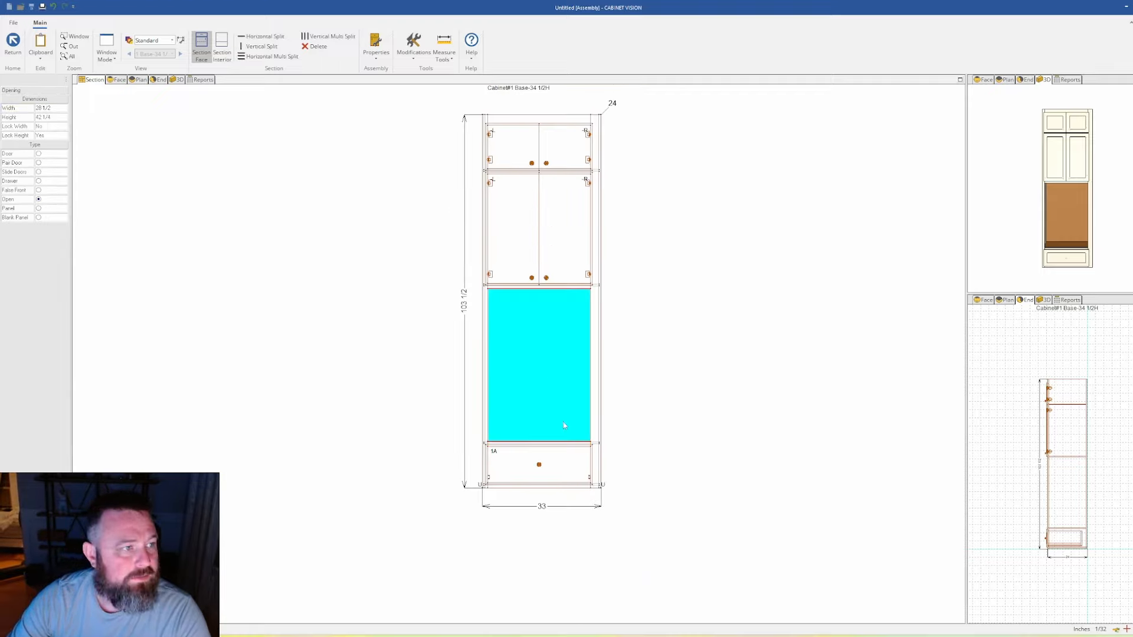
left_click(553, 241)
left_click(551, 155)
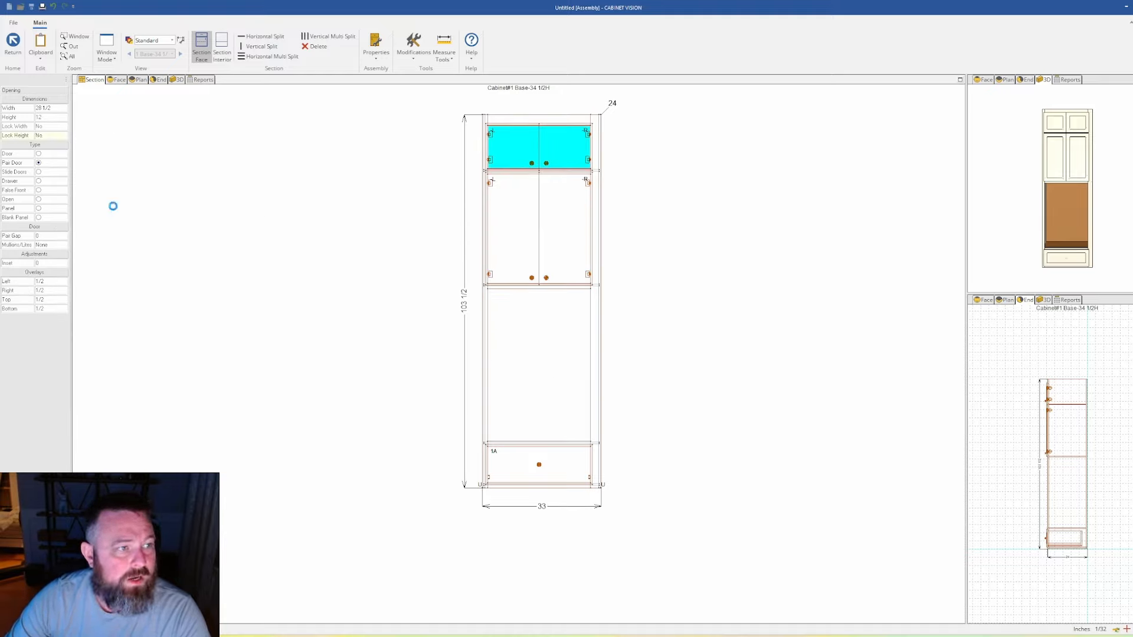
left_click(546, 480)
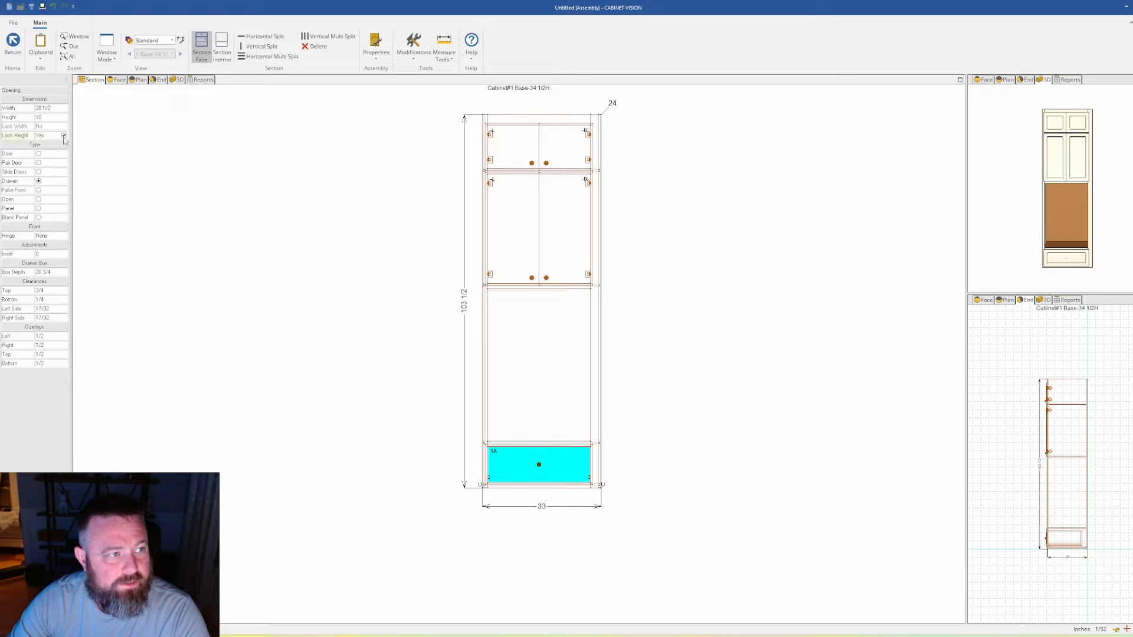
left_click(524, 338)
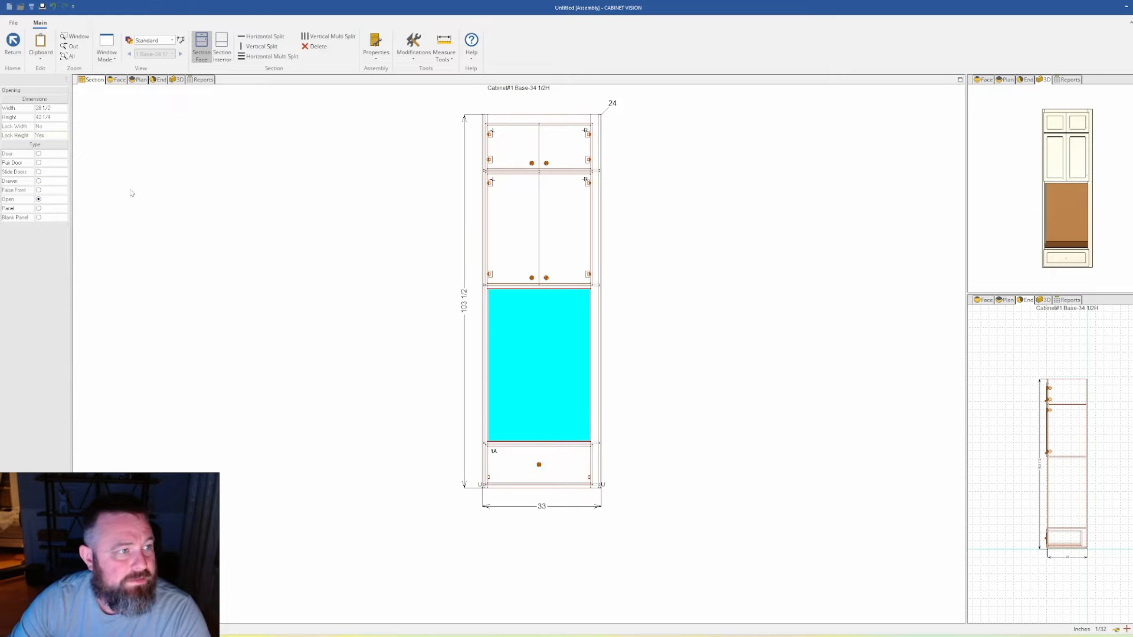
left_click(66, 135)
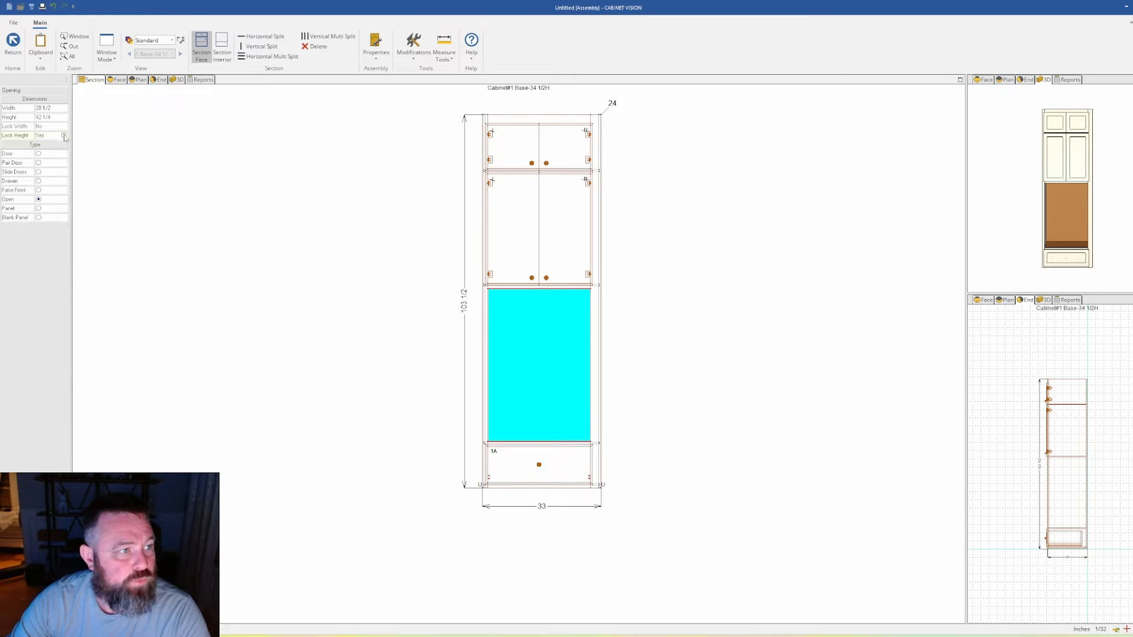
Step: Set the width of the rail between the oven opening and the bottom drawer to 3 inches
left_click(530, 443)
left_click(52, 108)
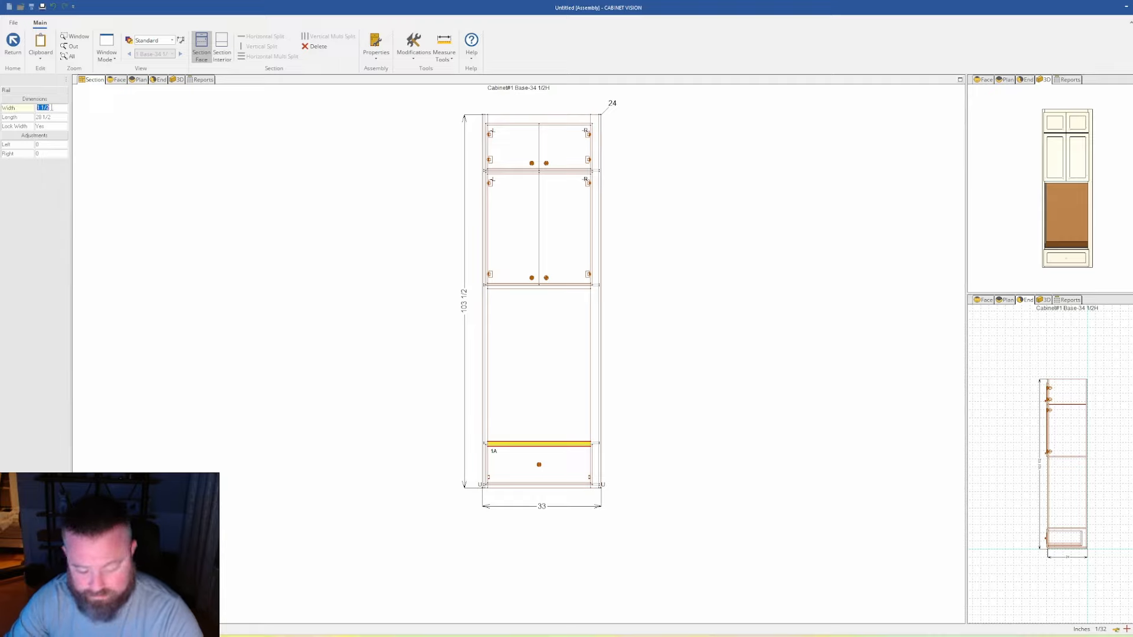
type("3")
key("Return")
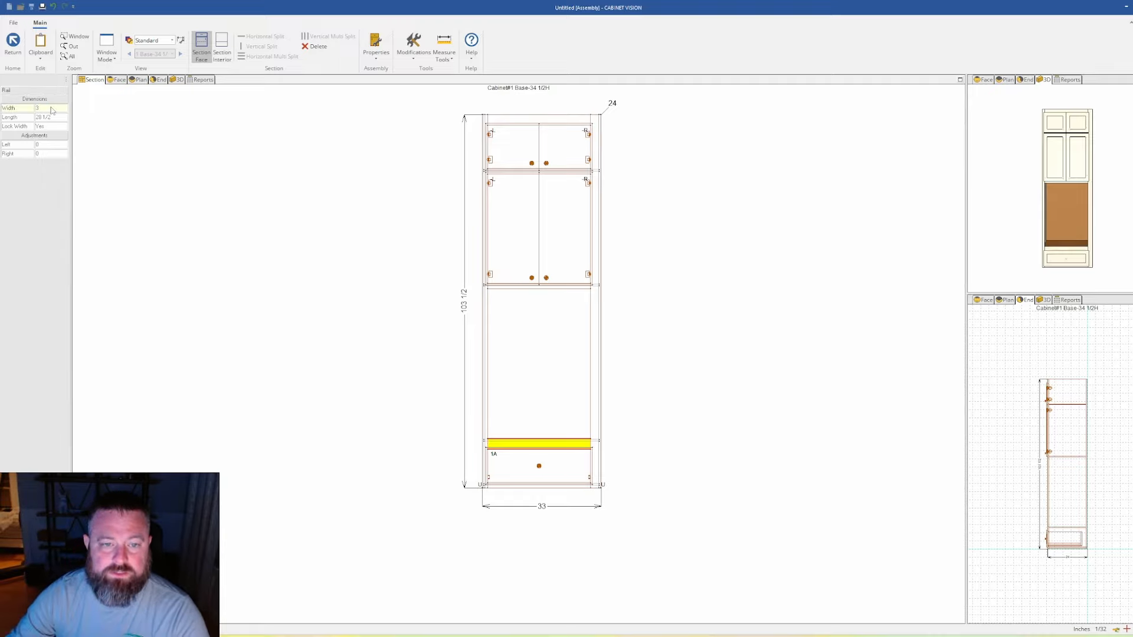
Step: Set the width of the rail directly above the oven opening to 3 inches
left_click(501, 286)
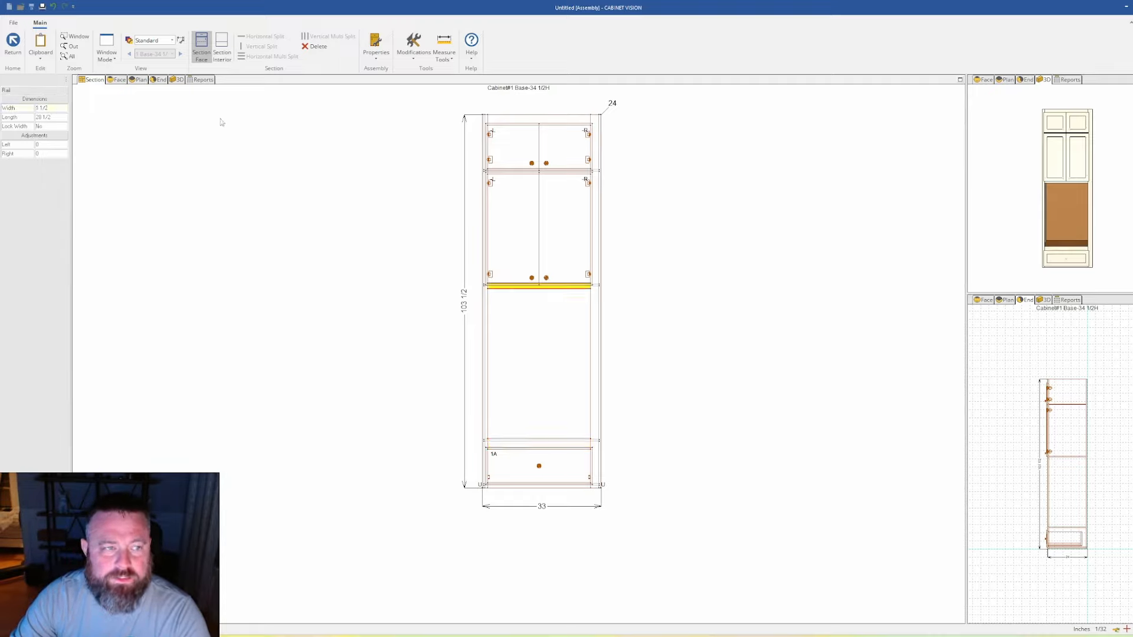
left_click(54, 109)
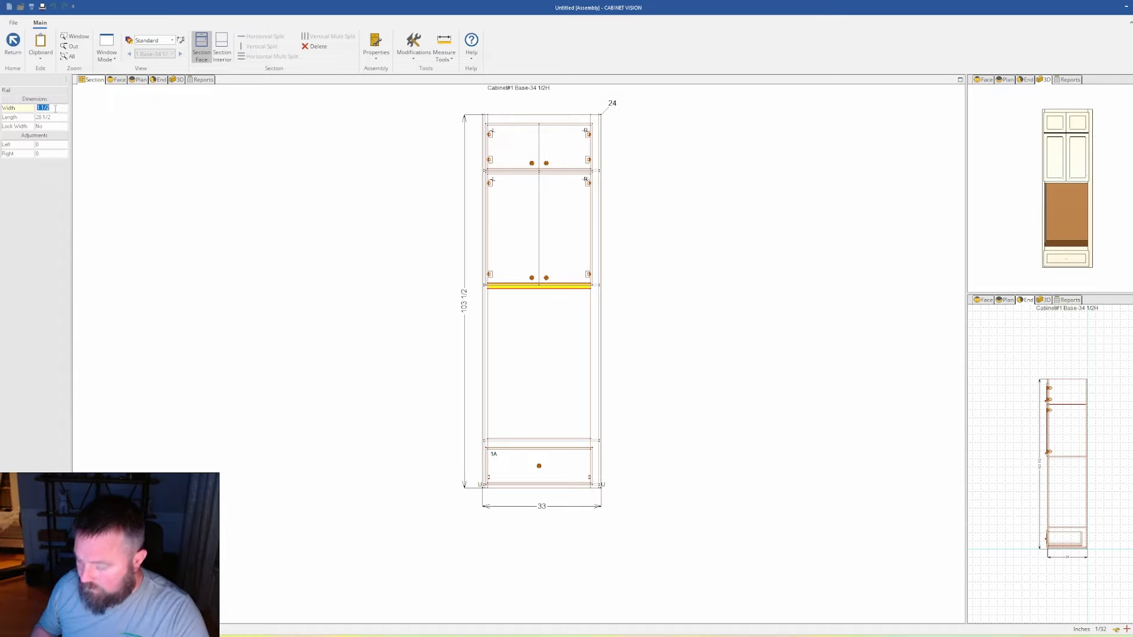
type("3")
key("Return")
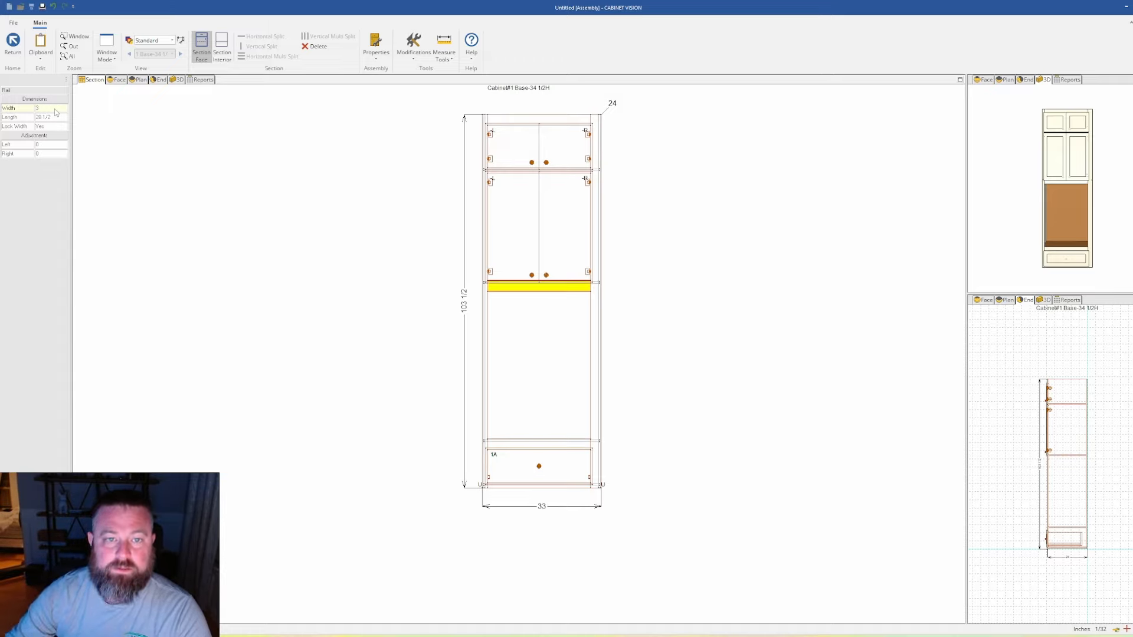
Step: Set the bottom drawer opening's height to 10 inches and lock that height
left_click(493, 479)
left_click(52, 117)
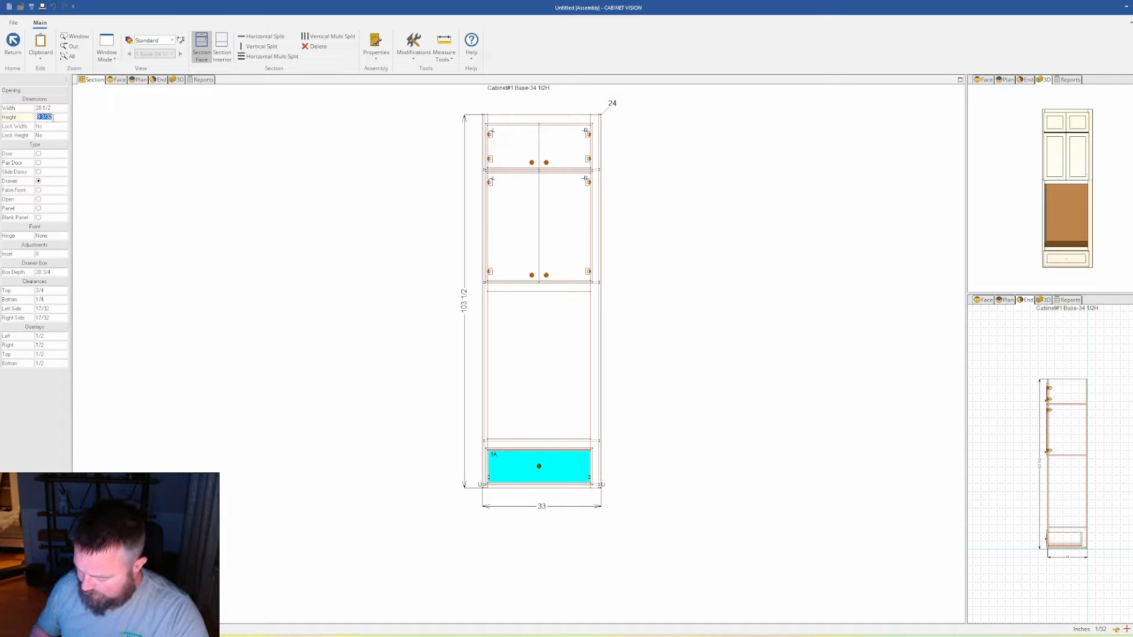
type("8")
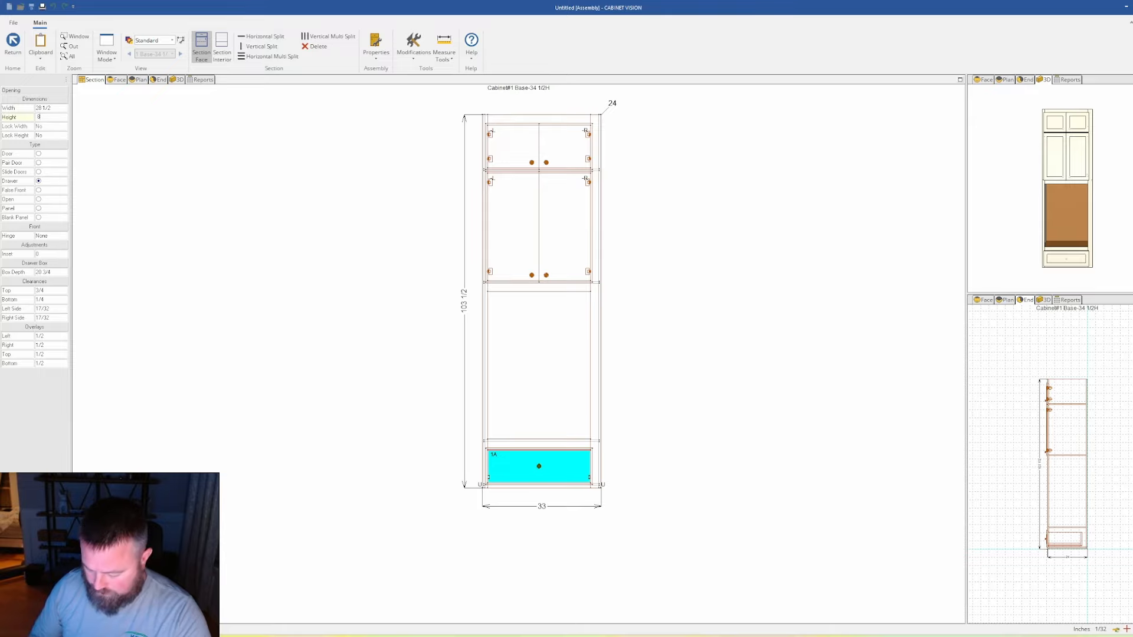
type("0")
key("Return")
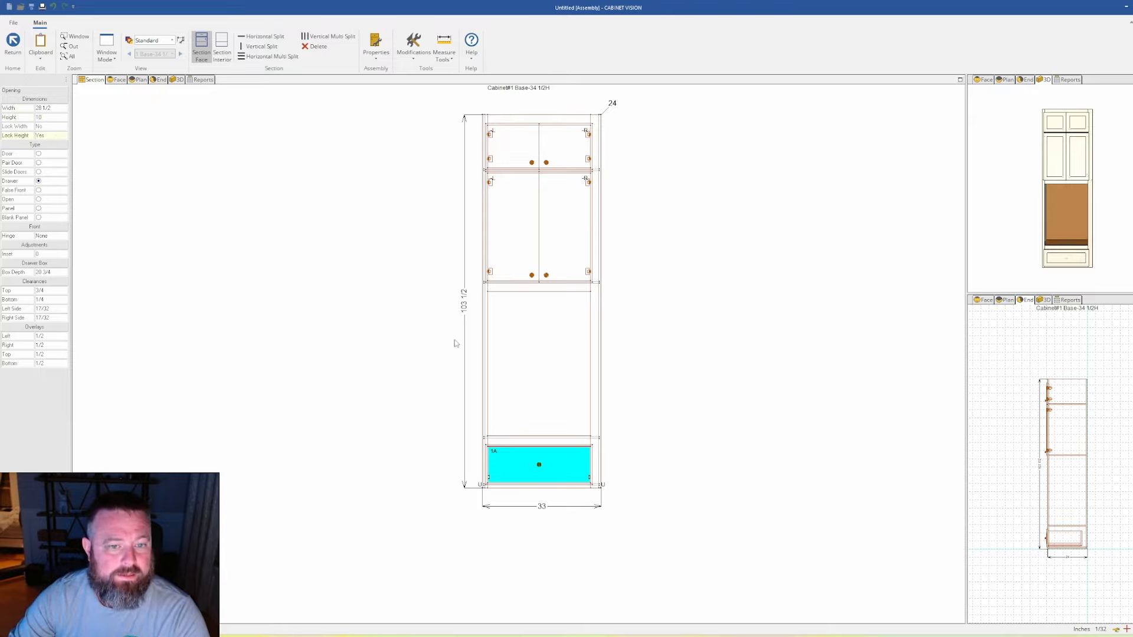
Step: Restore the oven opening's height to 42 1/4 inches between the two widened rails
left_click(529, 357)
left_click(40, 116)
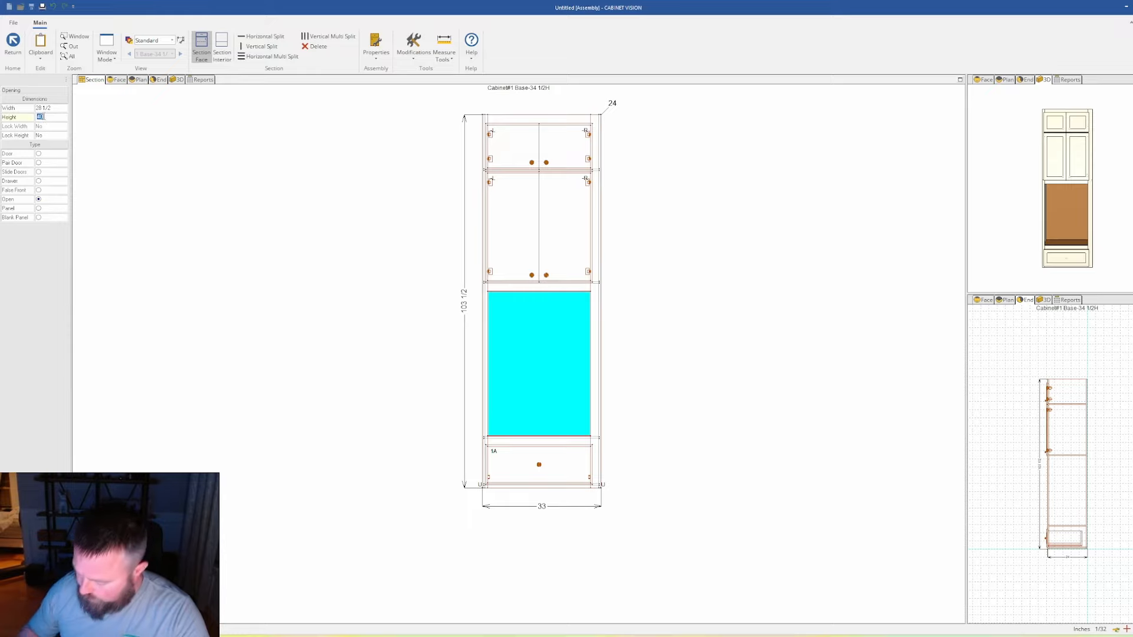
type("42 1/4")
key("Return")
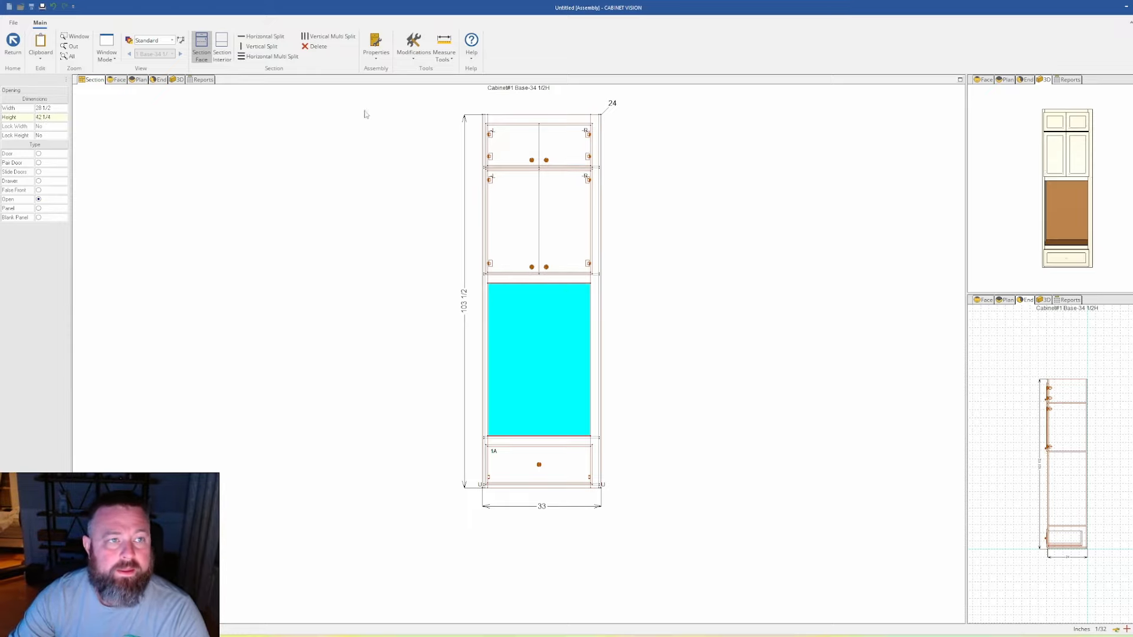
Step: In the interior section, split the tall pair-door opening horizontally with two evenly spaced shelves, and return to the face section
left_click(225, 51)
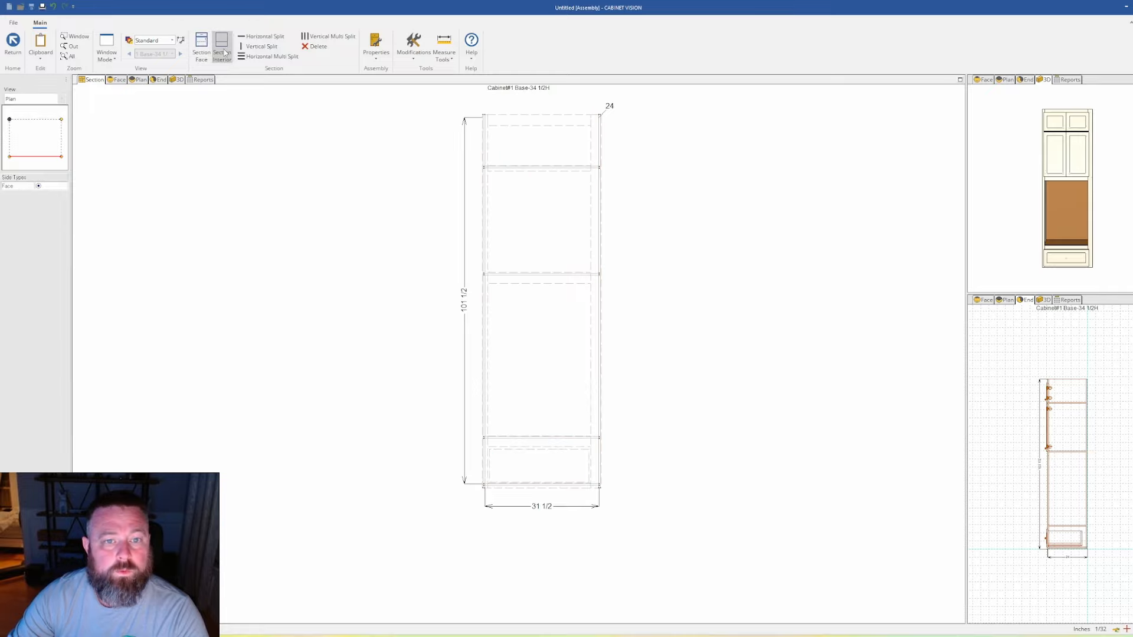
left_click(585, 248)
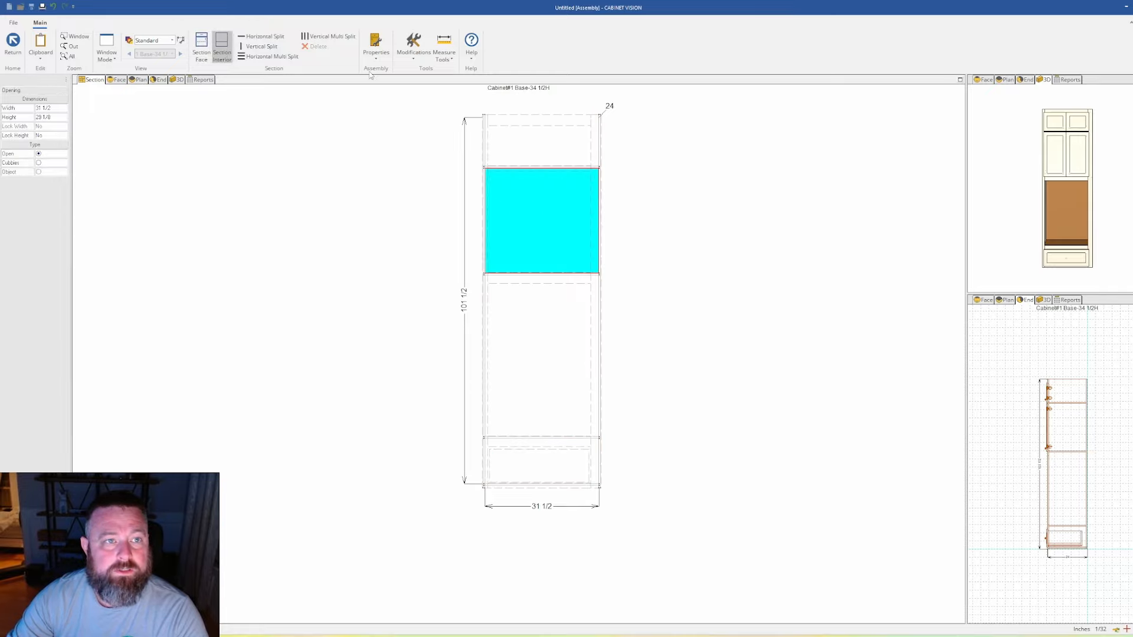
left_click(271, 56)
left_click(613, 340)
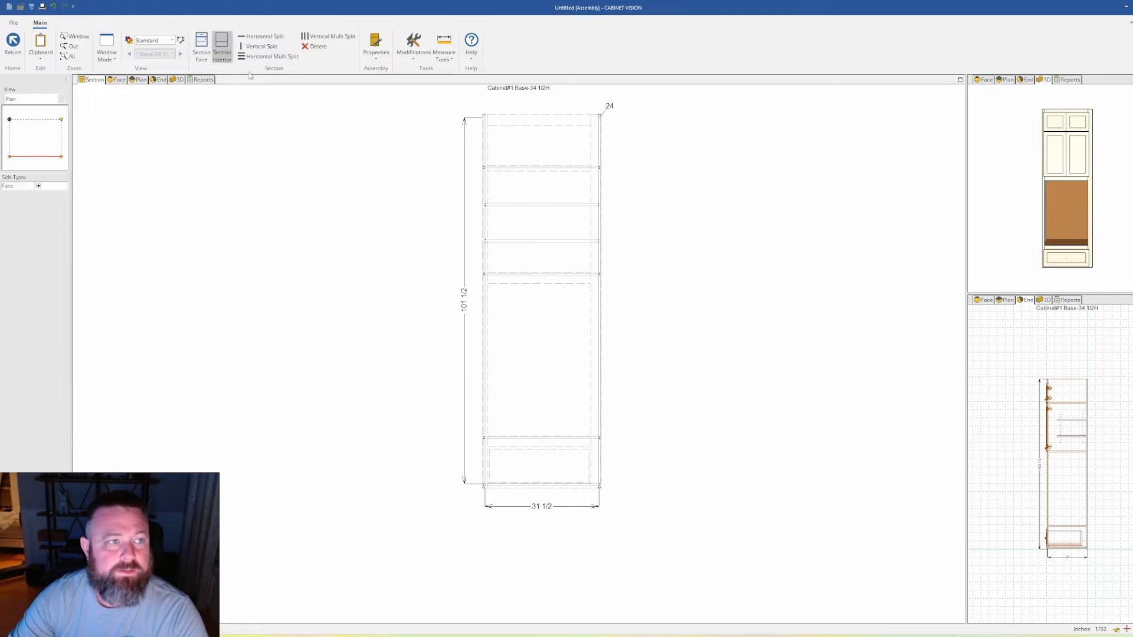
left_click(201, 49)
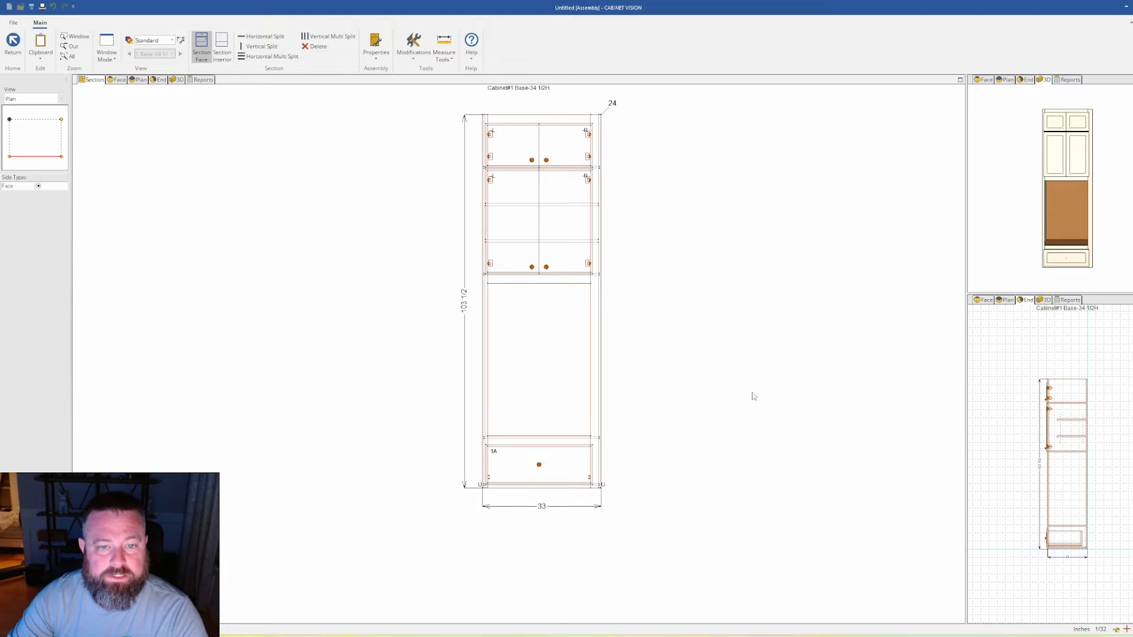
Step: Compare the oven opening's size with the cutout requirements for double ovens with upper microwave in the GE PDF in the browser, and return to CABINET VISION
left_click(557, 354)
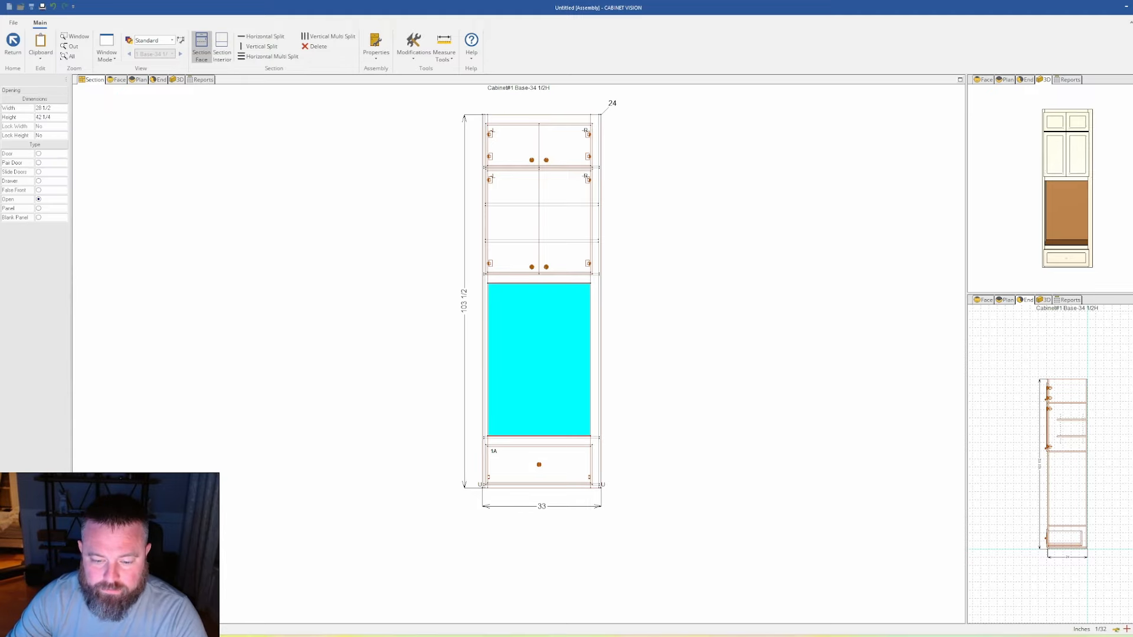
key("alt+Tab")
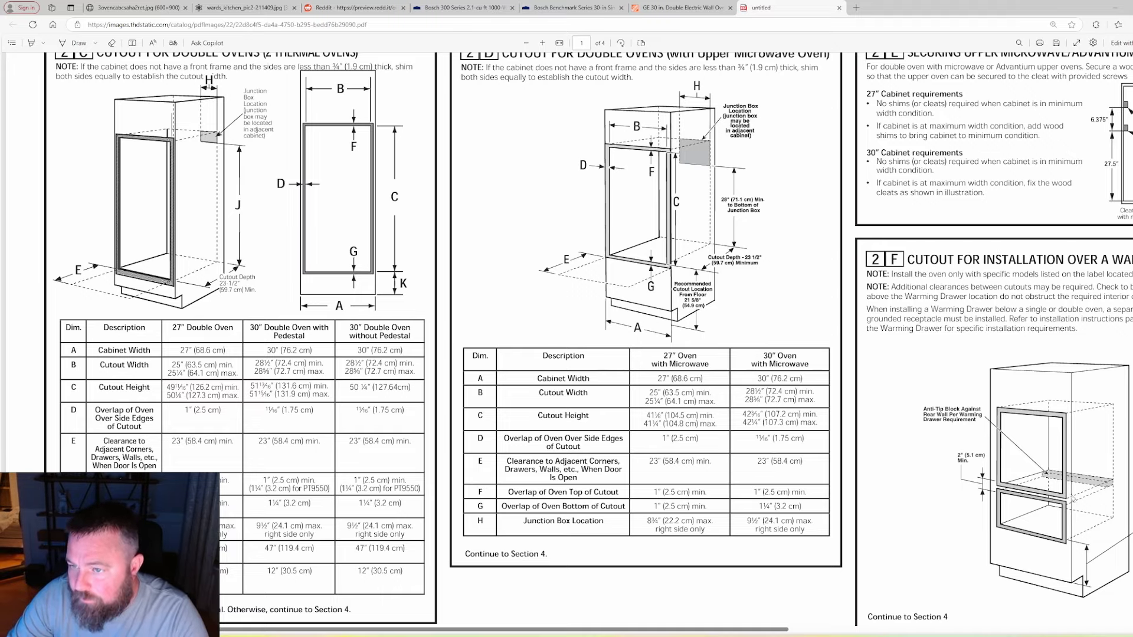
scroll(1041, 435, "down", 2)
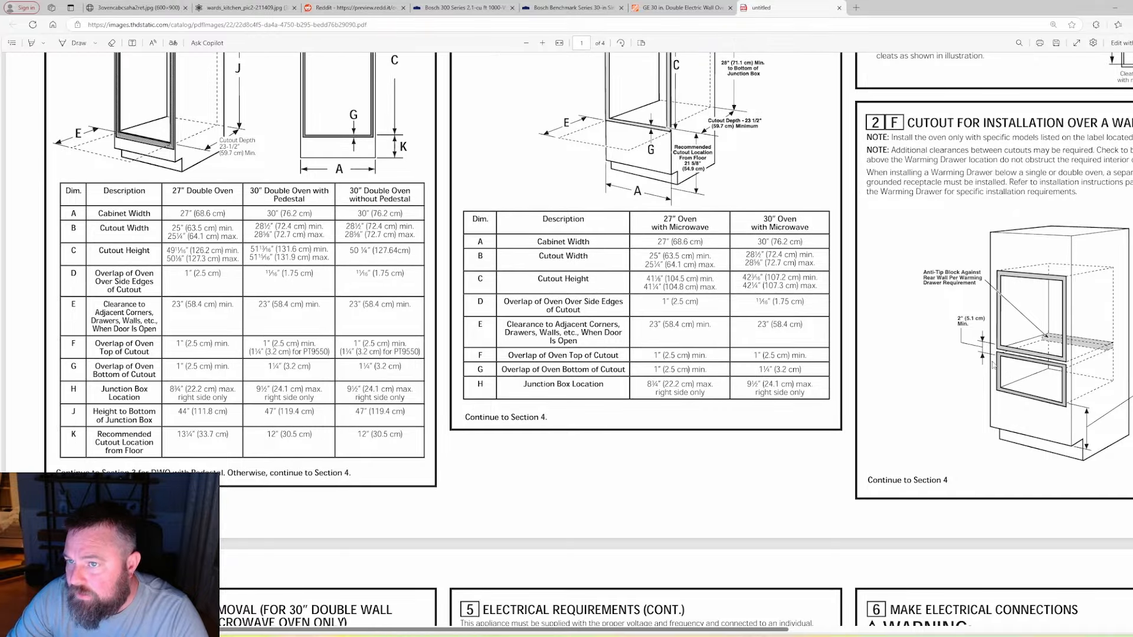
scroll(993, 365, "down", 5)
scroll(765, 363, "up", 10)
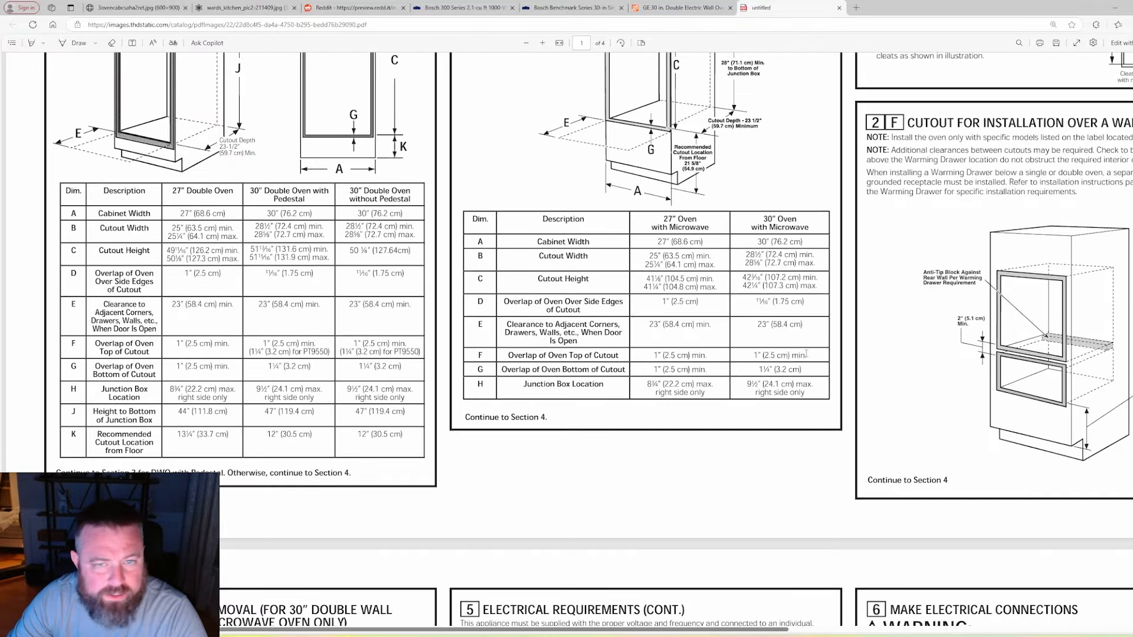
scroll(835, 354, "down", 1)
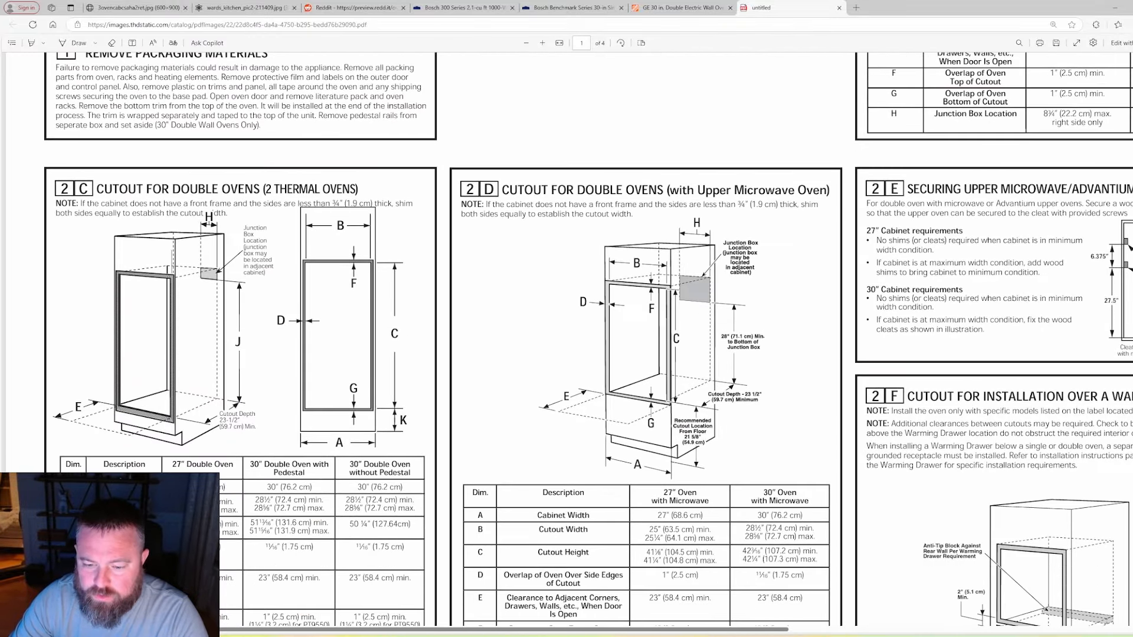
scroll(857, 589, "right", 5)
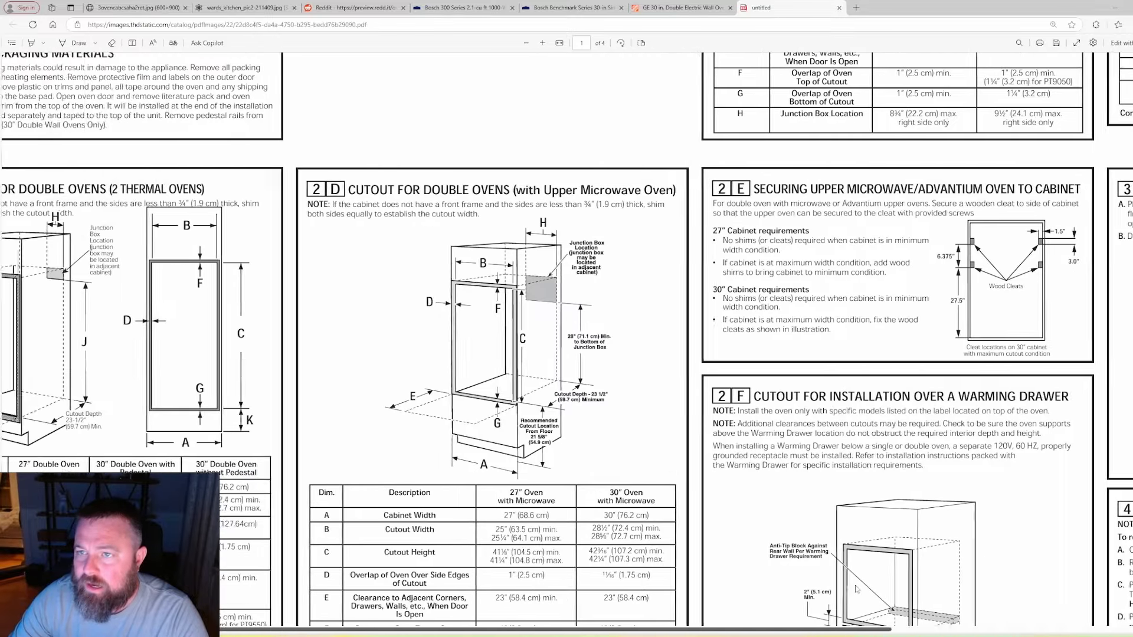
scroll(857, 589, "left", 5)
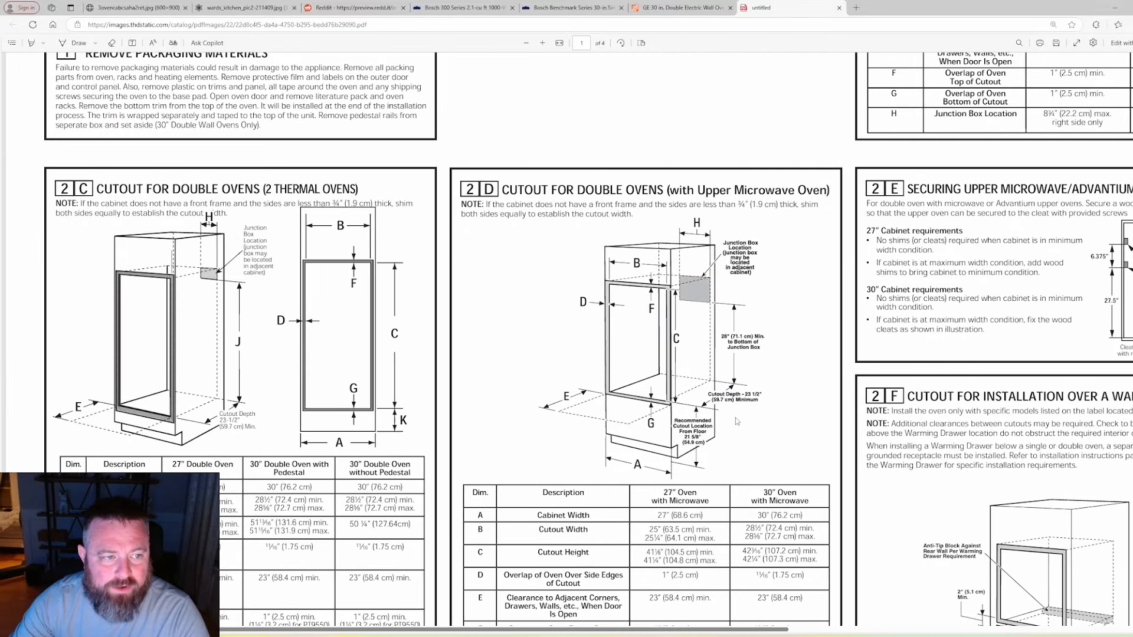
scroll(833, 573, "up", 4)
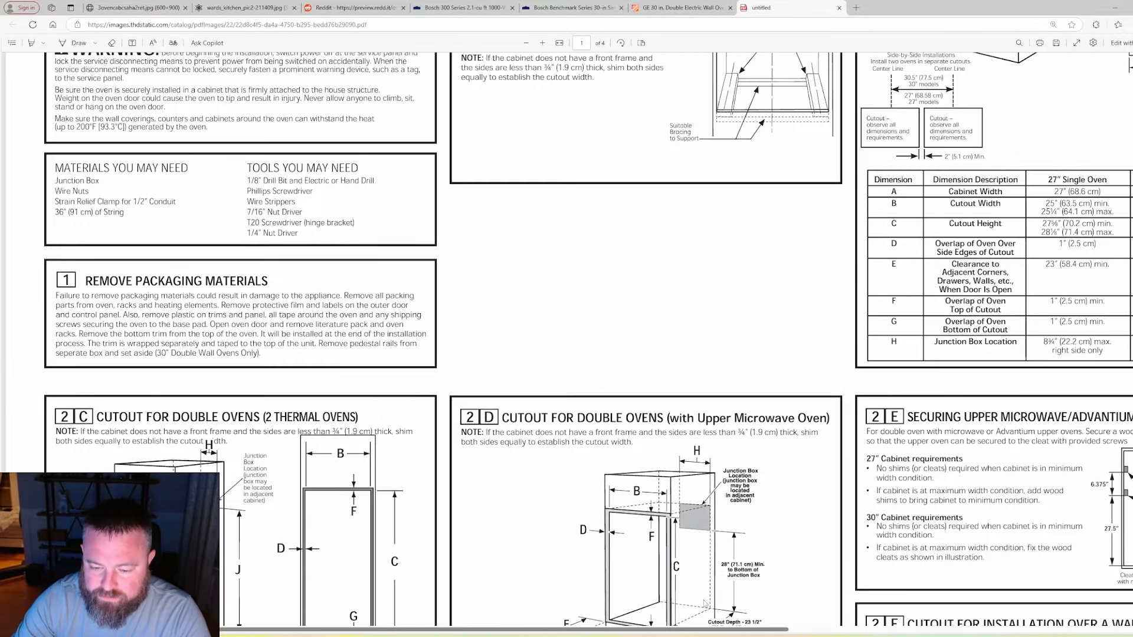
key("alt+Tab")
left_click(715, 320)
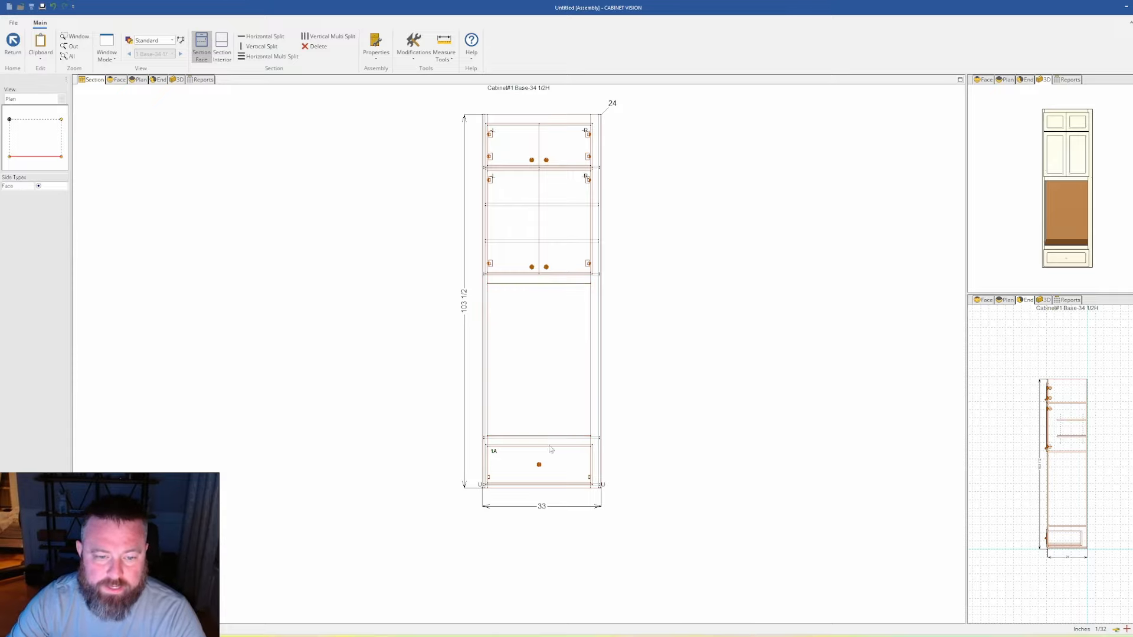
Step: Check the dimensions of the rails above and below the oven opening, the opening itself and both face-frame stiles
left_click(542, 439)
left_click(538, 283)
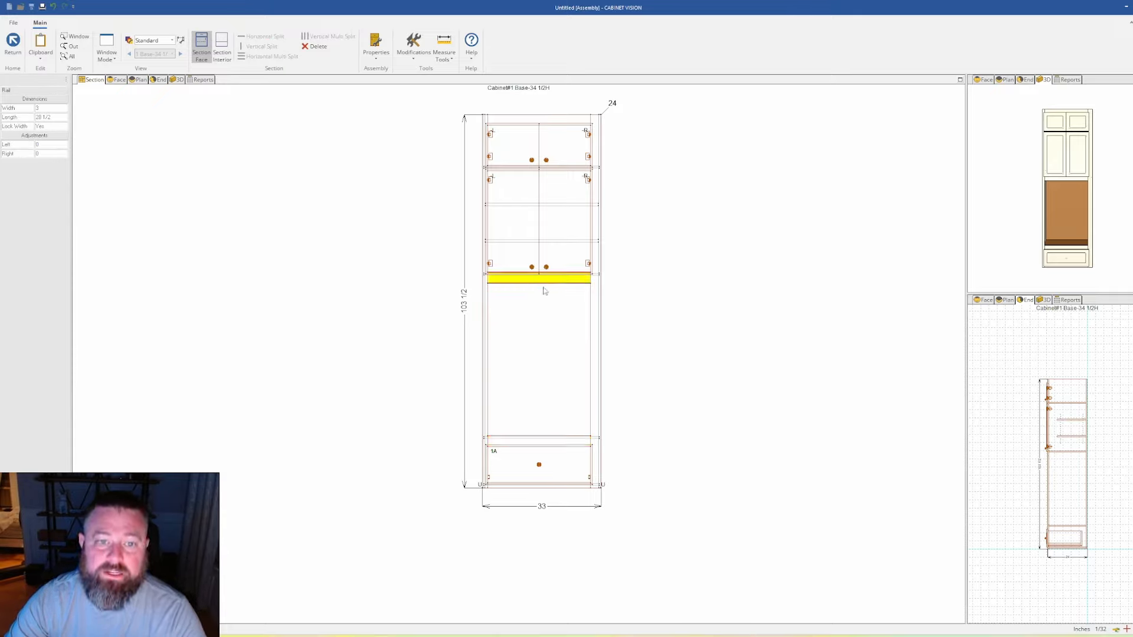
left_click(521, 441)
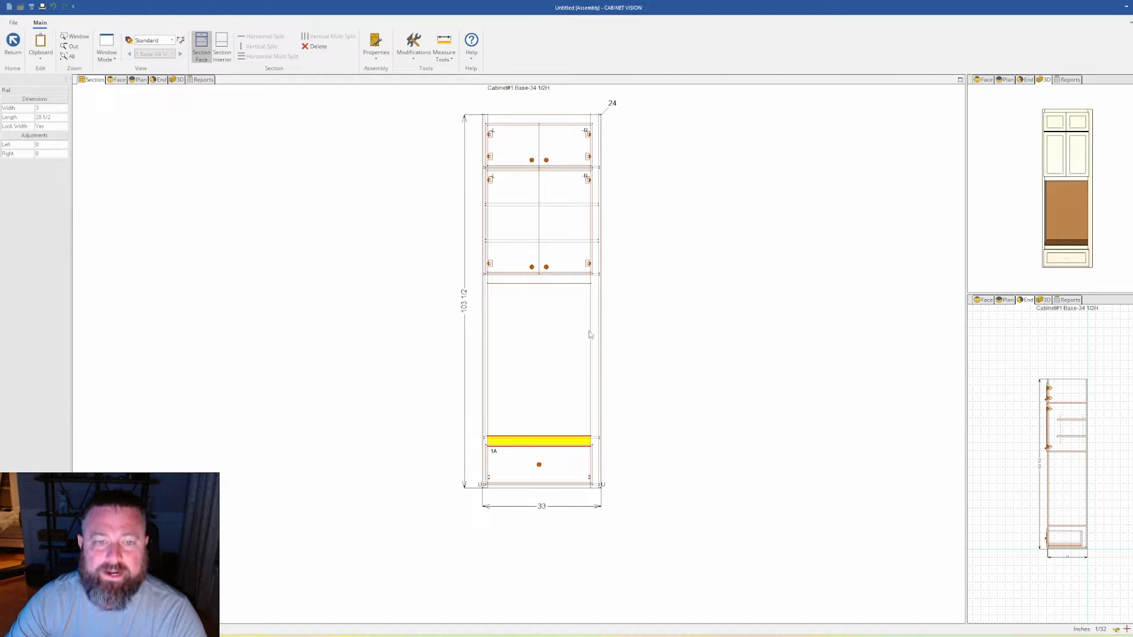
scroll(571, 357, "up", 2)
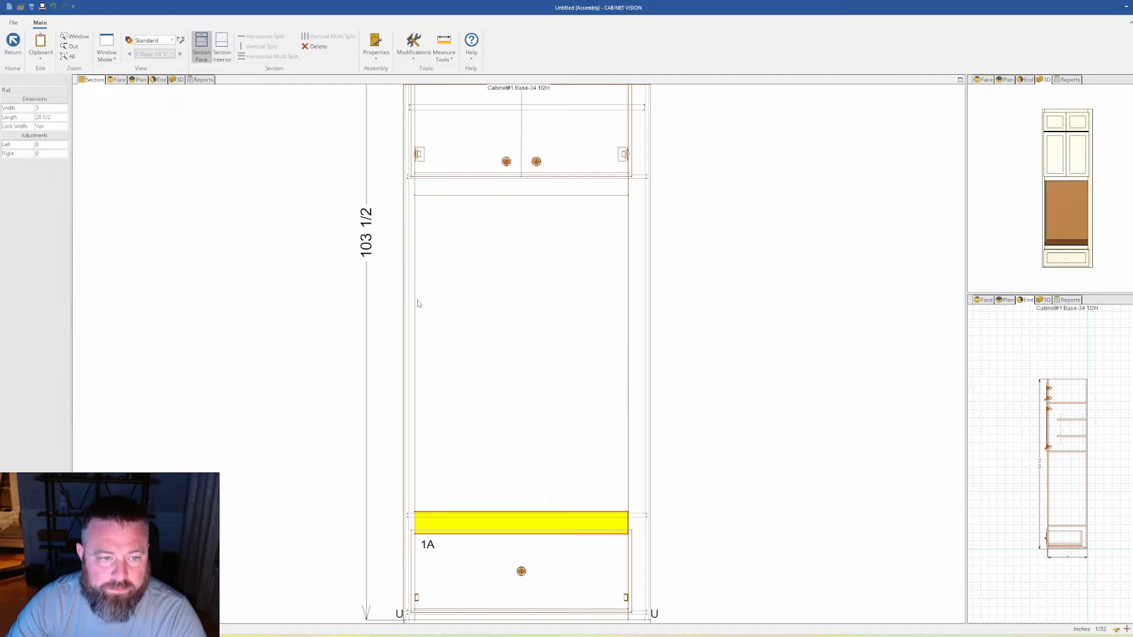
left_click(409, 325)
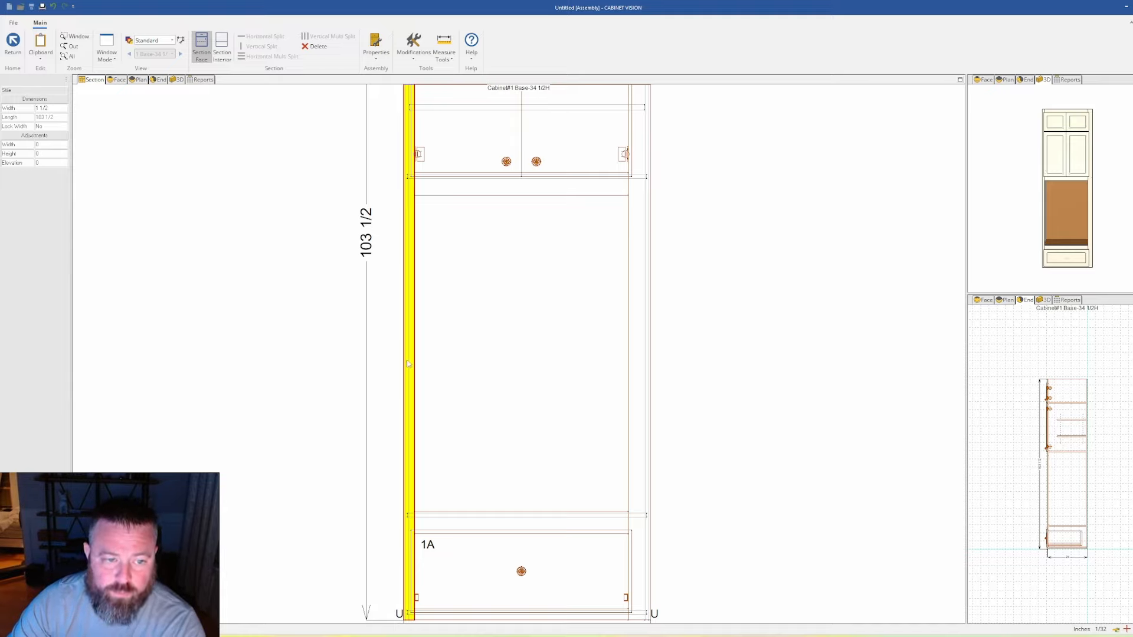
left_click(497, 377)
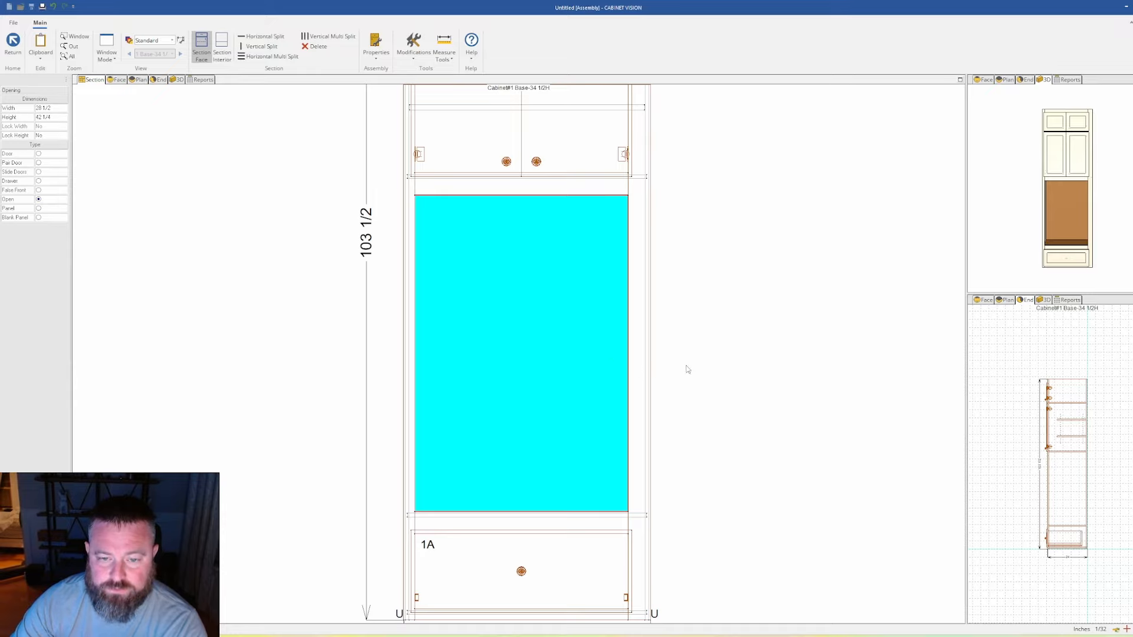
left_click(648, 371)
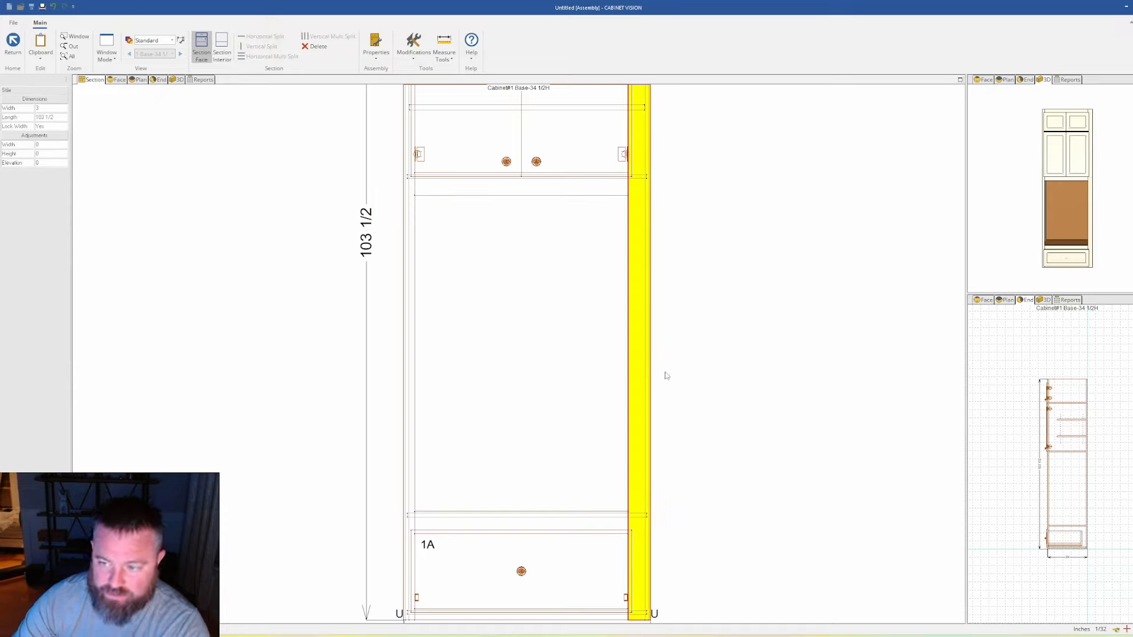
scroll(667, 375, "down", 3)
left_click(742, 362)
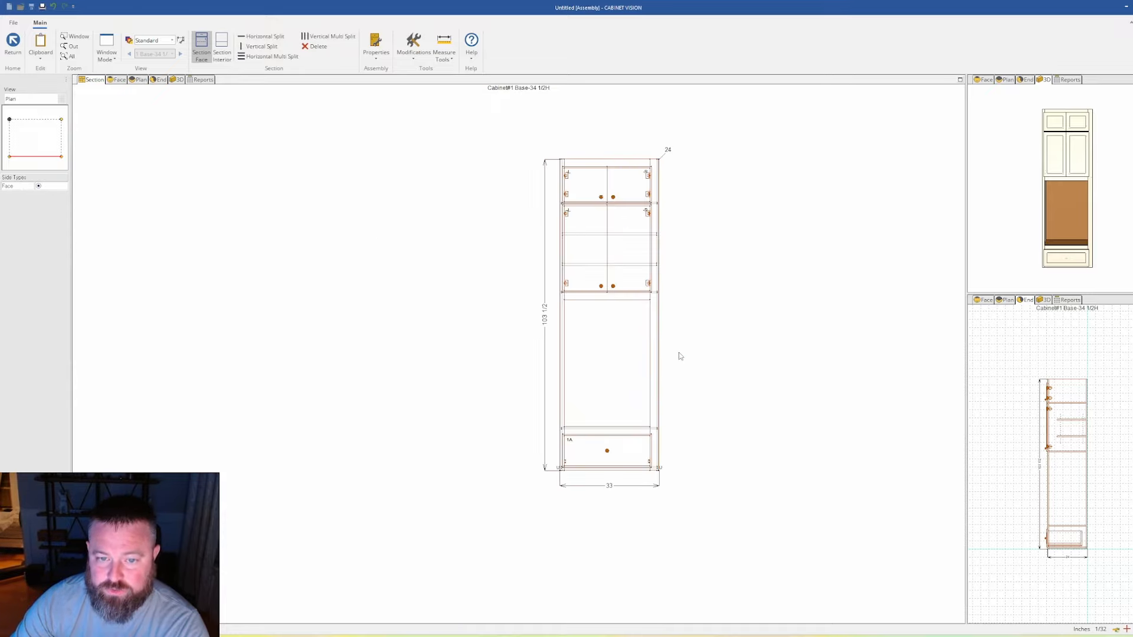
Step: Inspect the oven cabinet in the 3D view from an angled front viewpoint
scroll(692, 359, "up", 1)
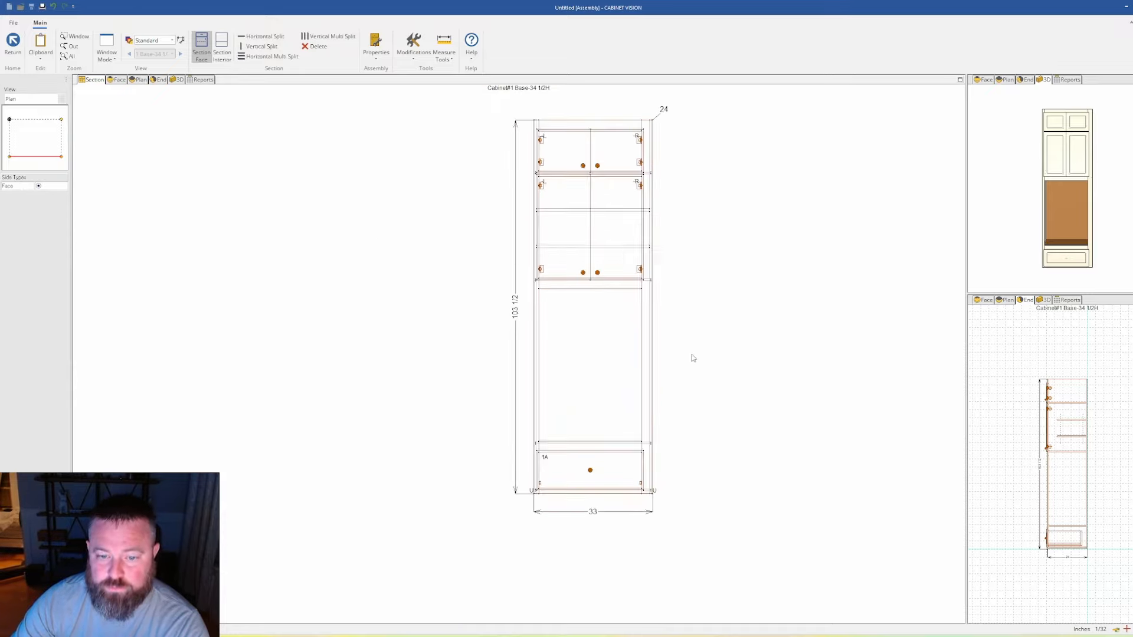
left_click(177, 80)
mouse_move(434, 315)
left_mouse_down()
mouse_move(497, 359)
mouse_move(537, 418)
mouse_move(631, 413)
mouse_move(631, 438)
mouse_move(561, 414)
mouse_move(518, 347)
left_mouse_up()
scroll(595, 453, "up", 2)
middle_click_drag(595, 359, 587, 418)
scroll(587, 418, "down", 2)
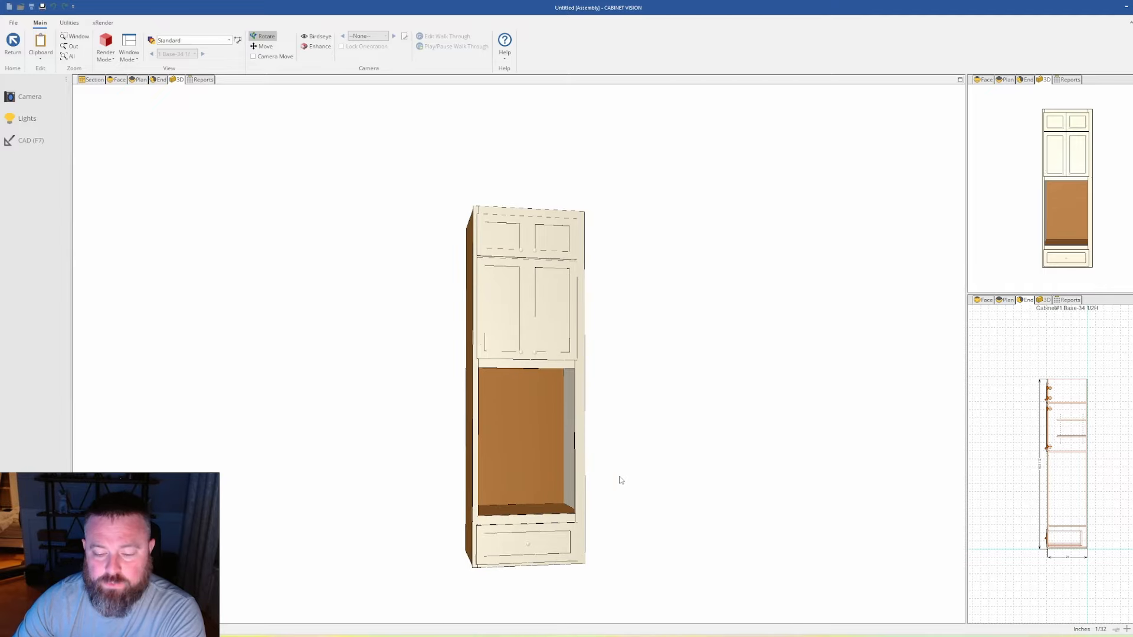
Step: Look at the GE 30 in. double wall oven with built-in microwave on its Home Depot page in the browser, and return to CABINET VISION
mouse_move(589, 631)
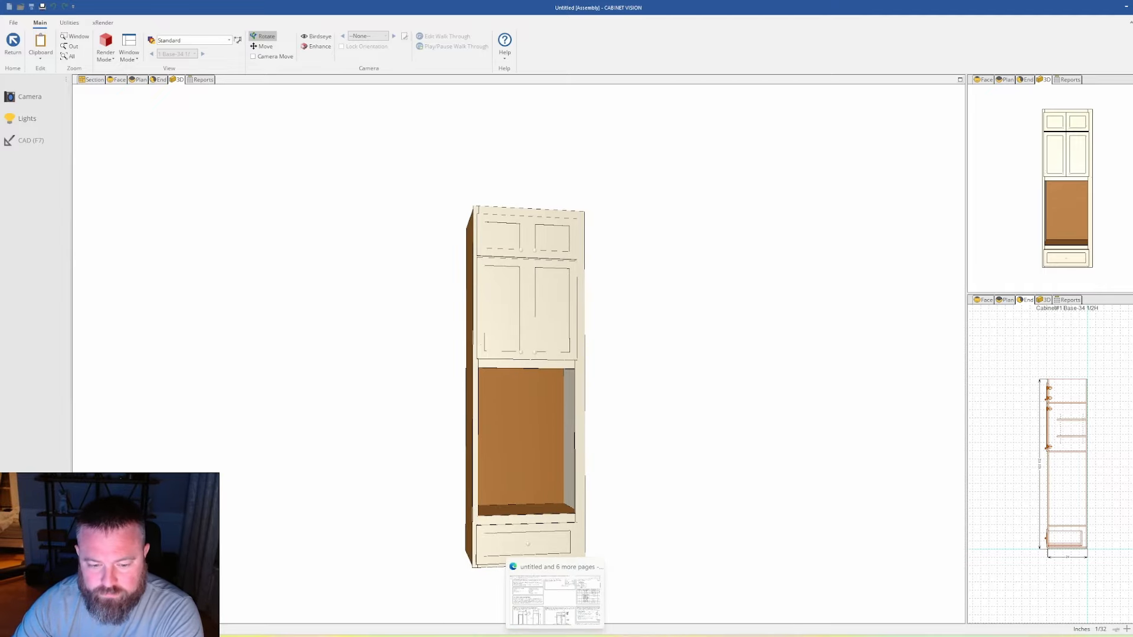
left_click(555, 598)
left_click(684, 7)
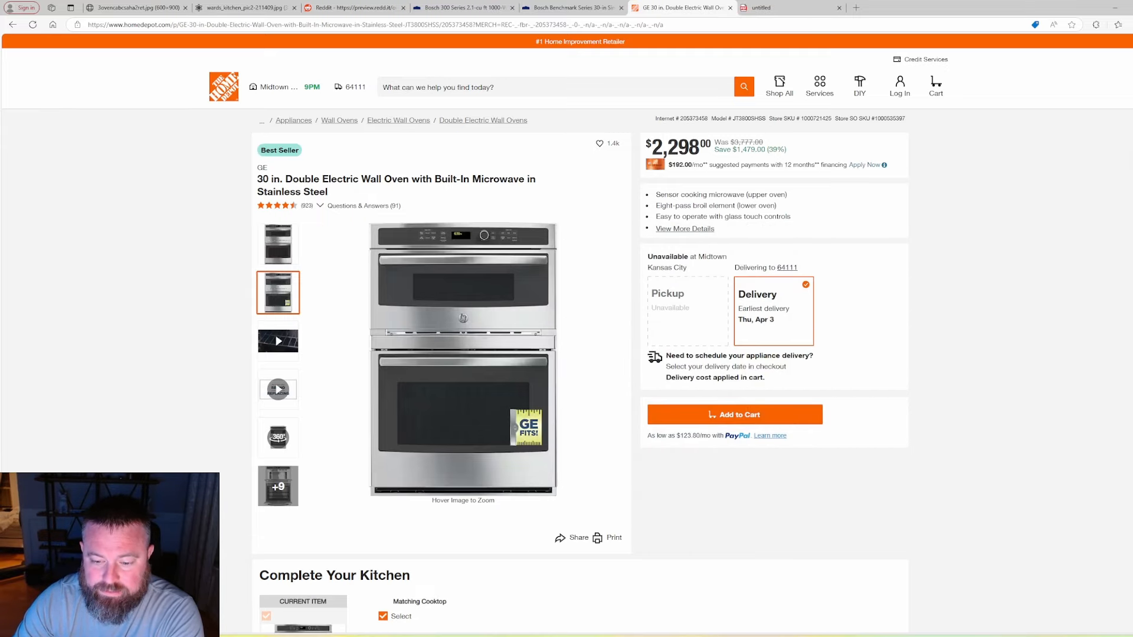
key("alt+Tab")
Step: Return from the cabinet to the room layout and review the oven cabinet's face dimensions in the Wall 1 elevation
left_click(13, 46)
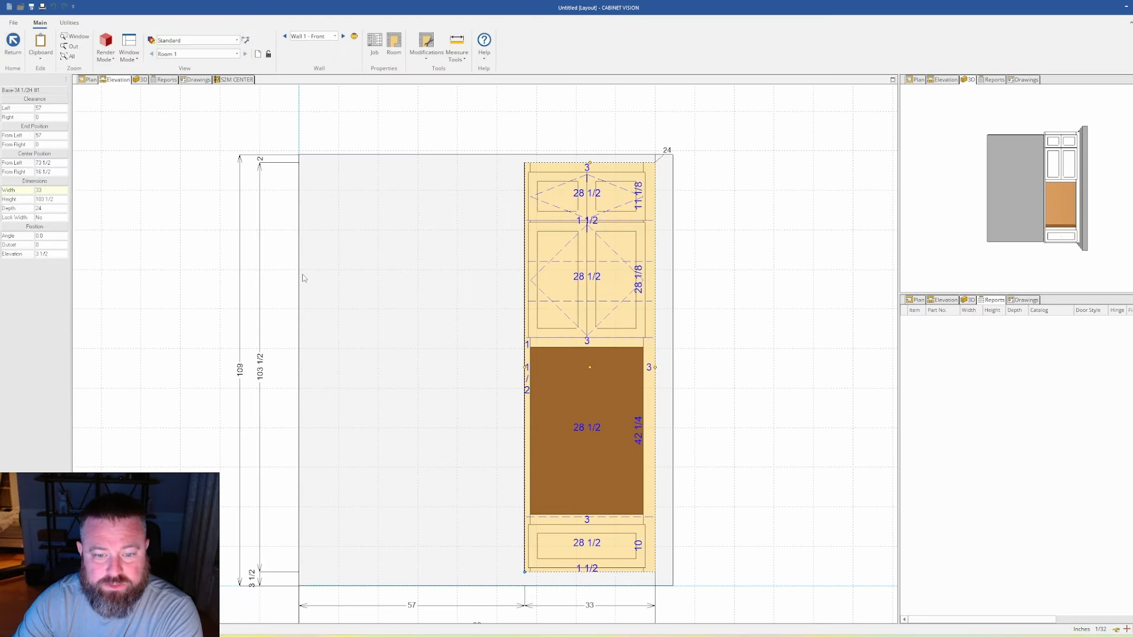
scroll(511, 352, "down", 2)
scroll(595, 349, "up", 1)
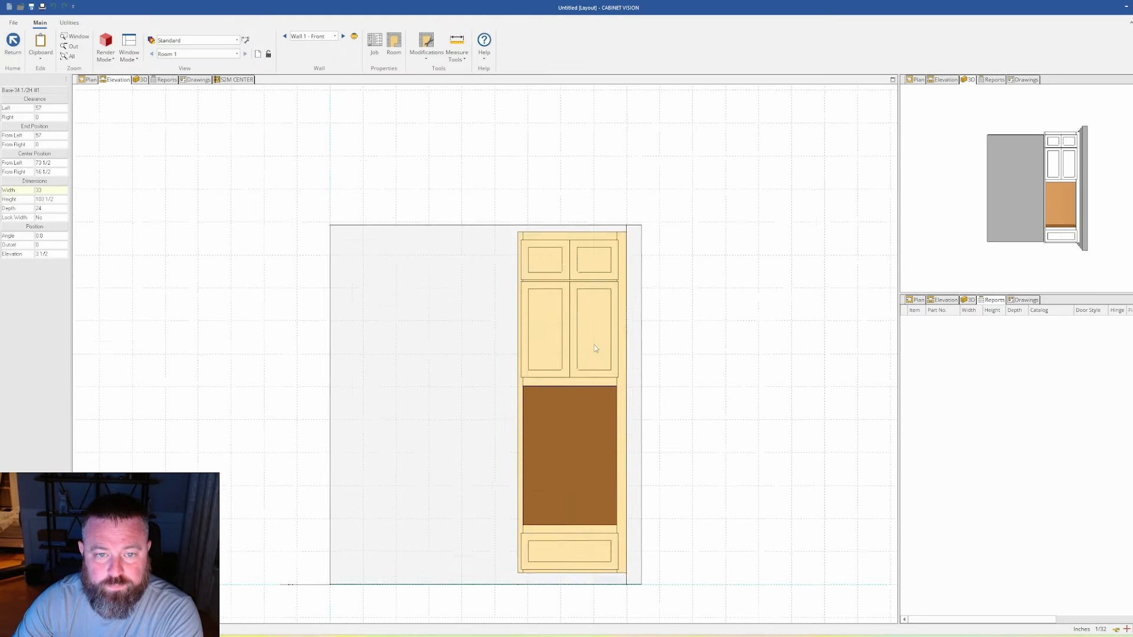
scroll(595, 348, "up", 1)
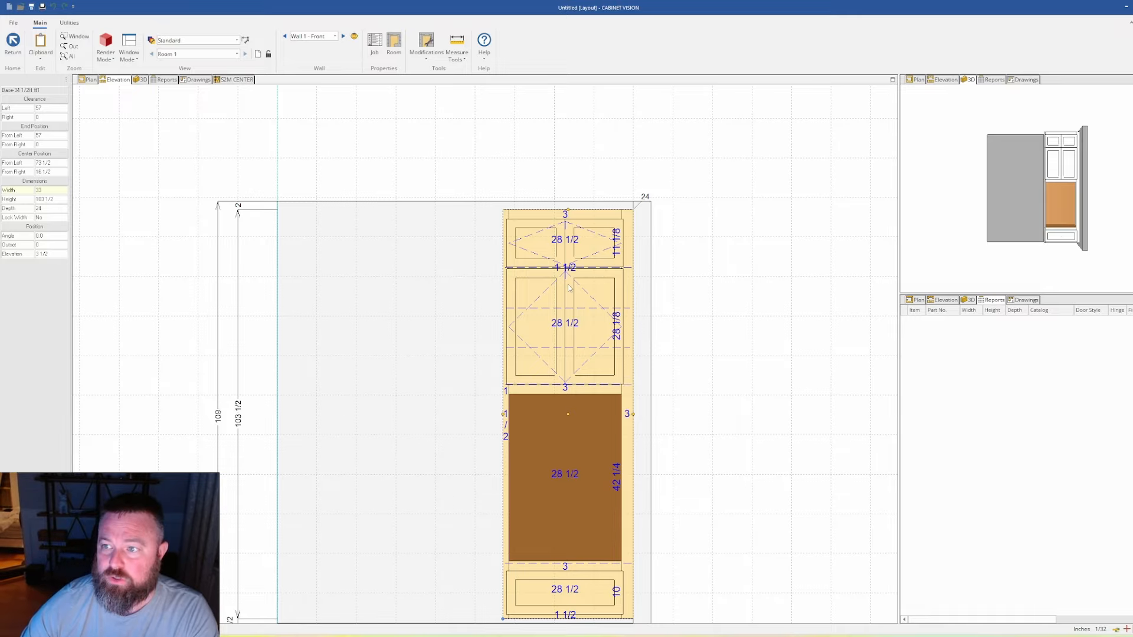
middle_click_drag(565, 400, 581, 374)
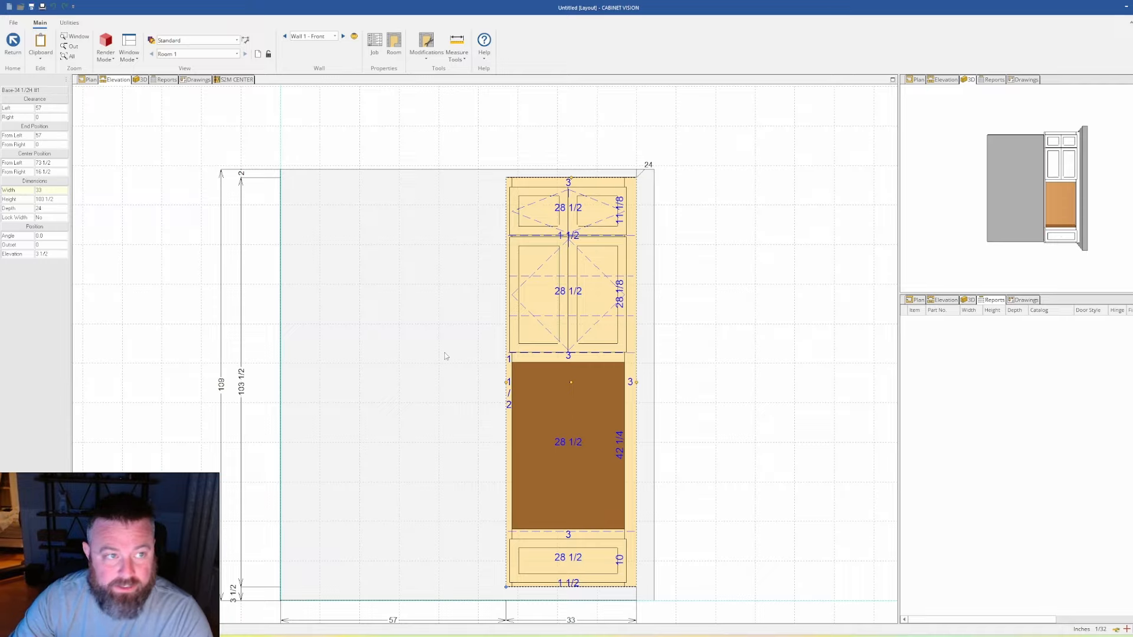
Step: Examine the oven opening, the rail below it and the bottom drawer up close in the room's 3D view
left_click(141, 80)
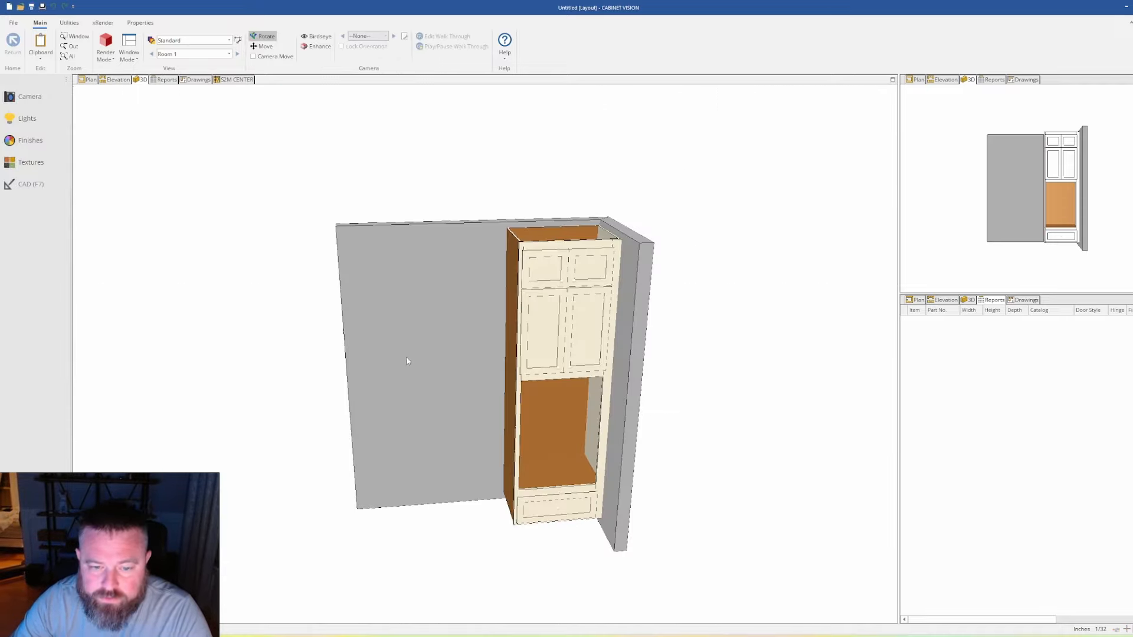
scroll(564, 460, "up", 10)
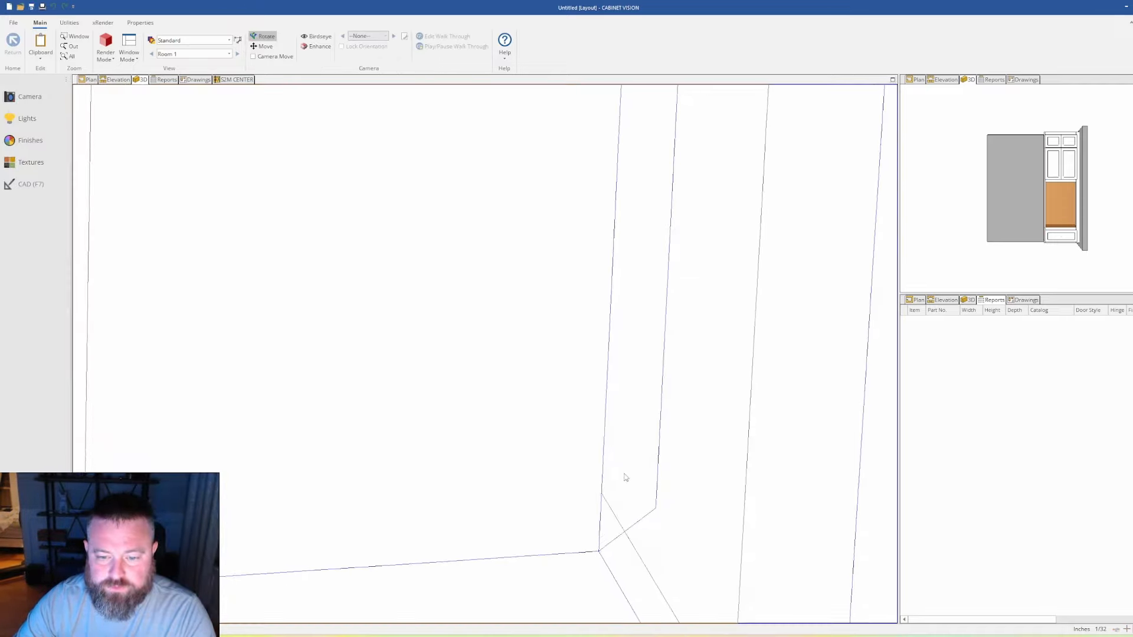
scroll(625, 477, "down", 8)
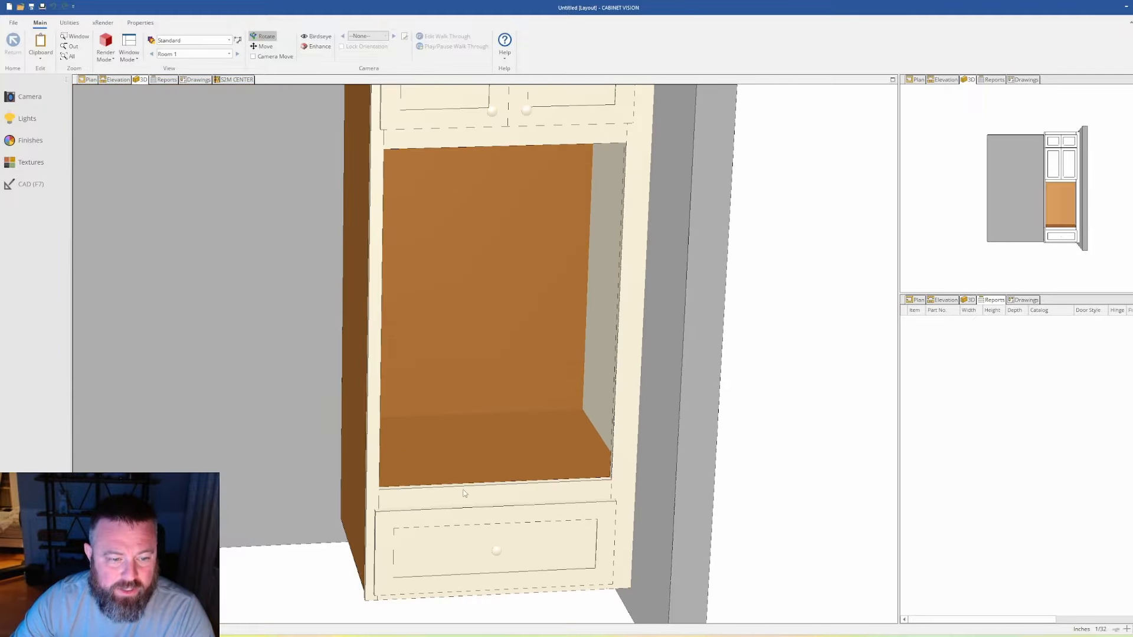
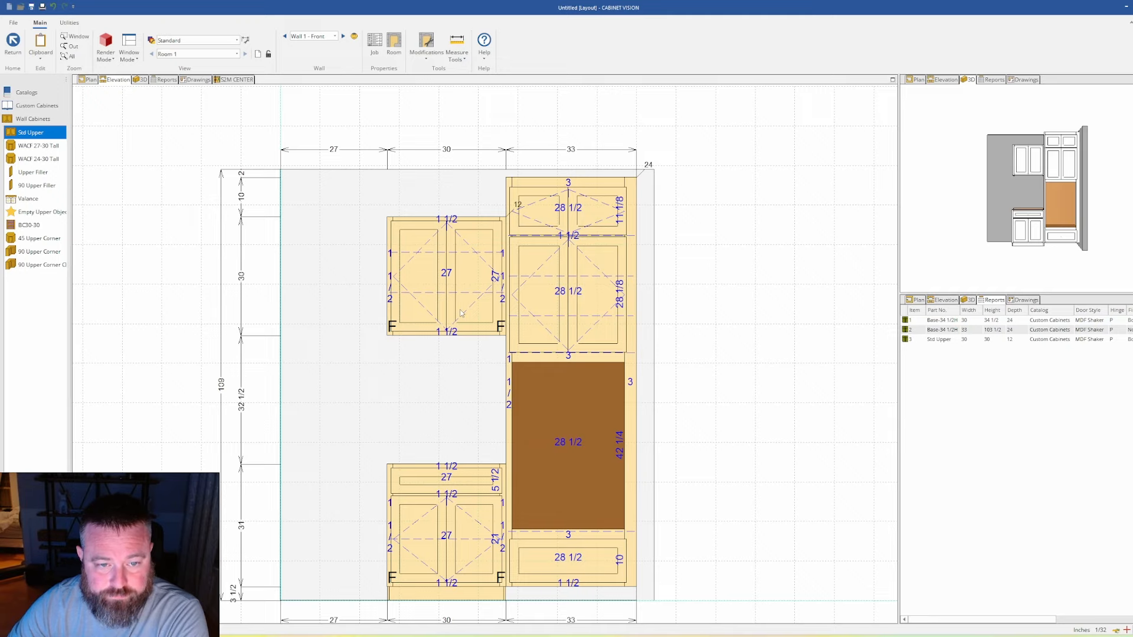
Step: View the oven cabinet together with the neighbouring base and upper cabinets in 3D from an angle
left_click(140, 79)
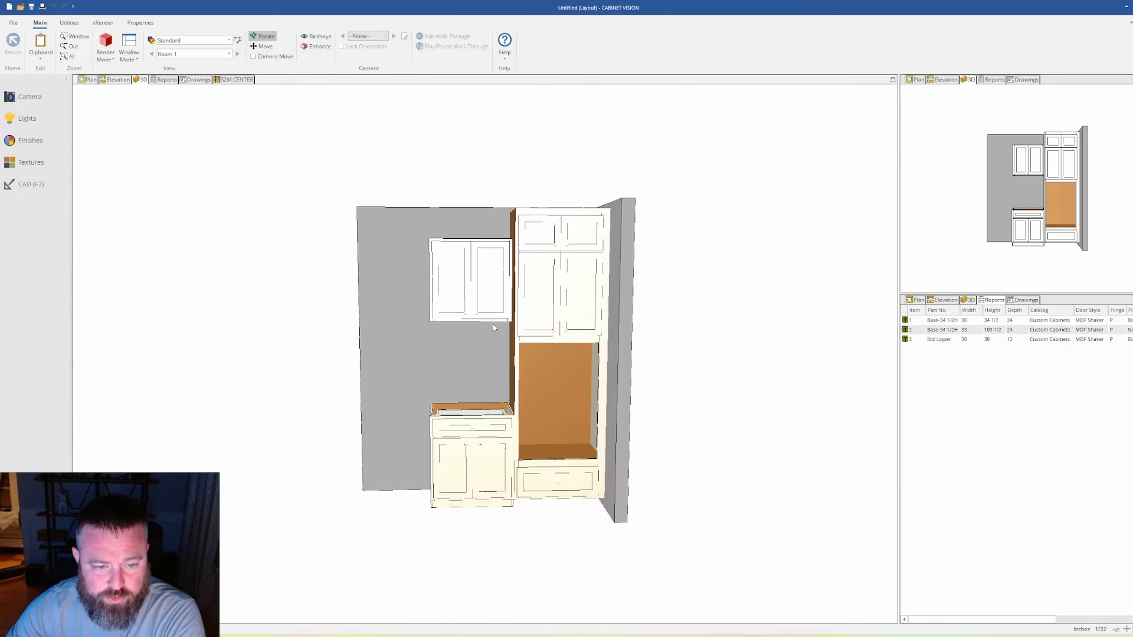
left_click_drag(637, 326, 649, 323)
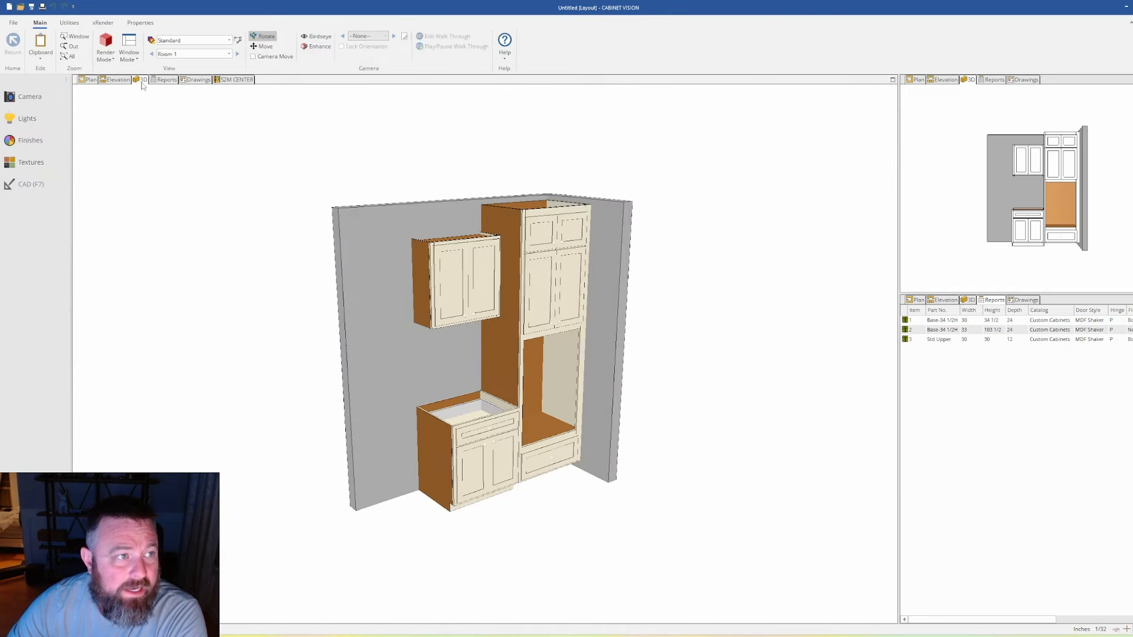
Step: In the floor plan's view properties, review the layer list and the settings of the Annotations and Dimensions layers
left_click(89, 79)
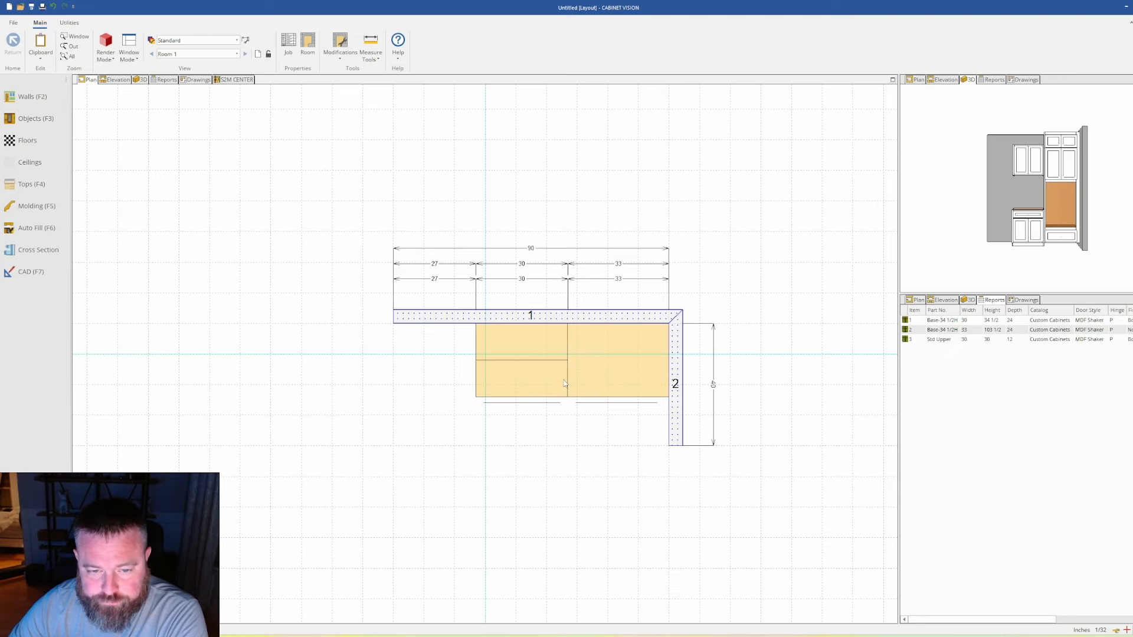
middle_click_drag(770, 386, 703, 354)
right_click(695, 332)
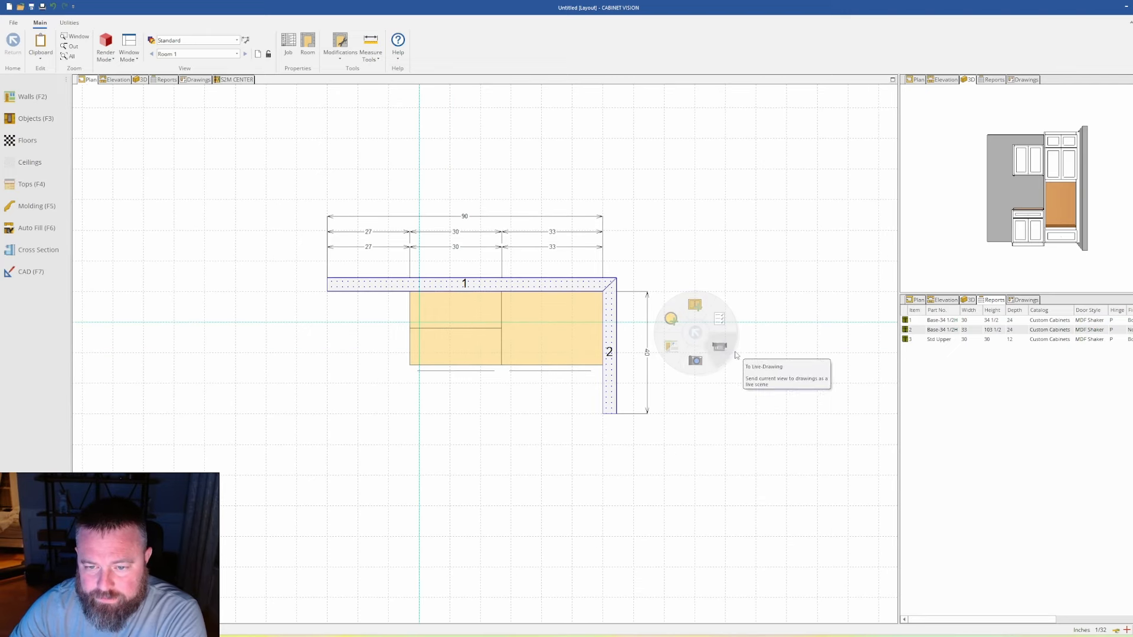
left_click(721, 321)
left_click(524, 230)
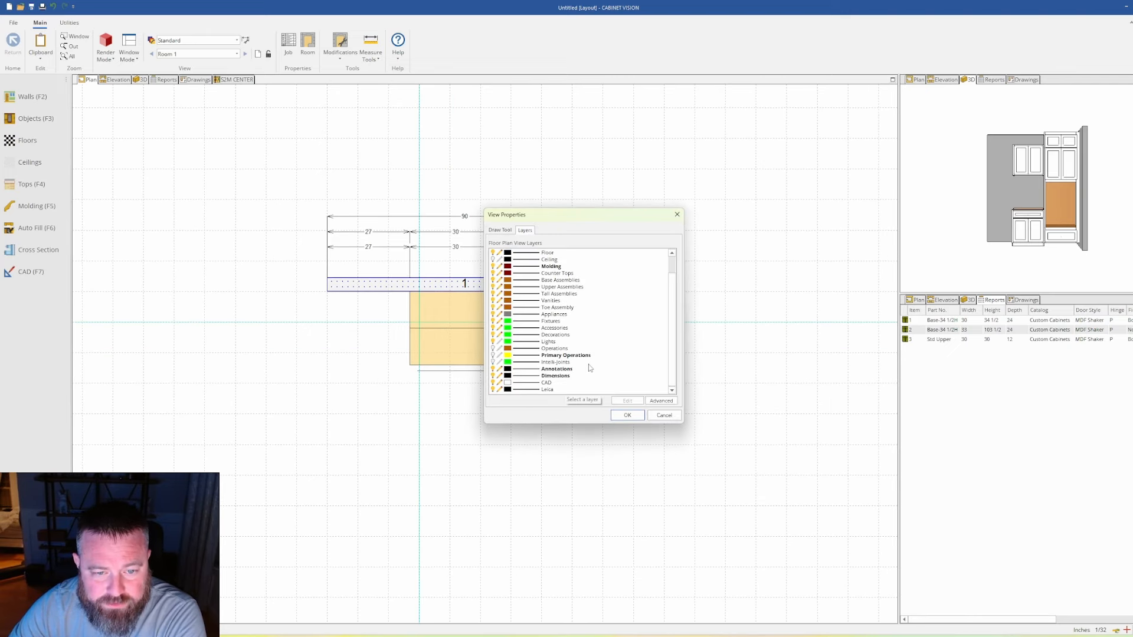
scroll(580, 371, "up", 2)
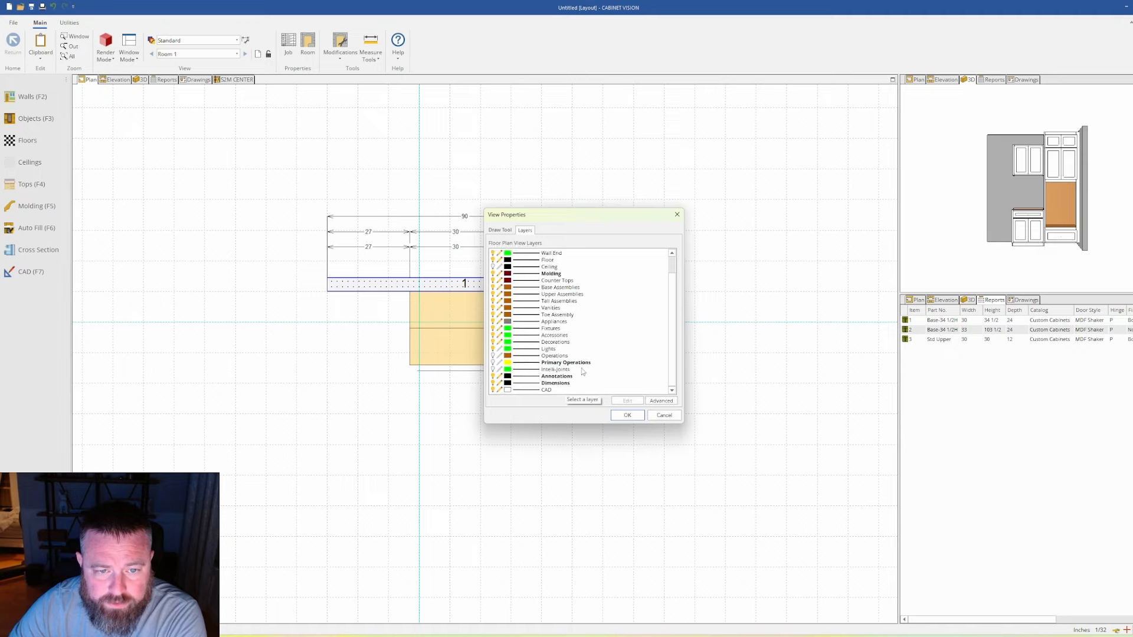
scroll(582, 375, "down", 2)
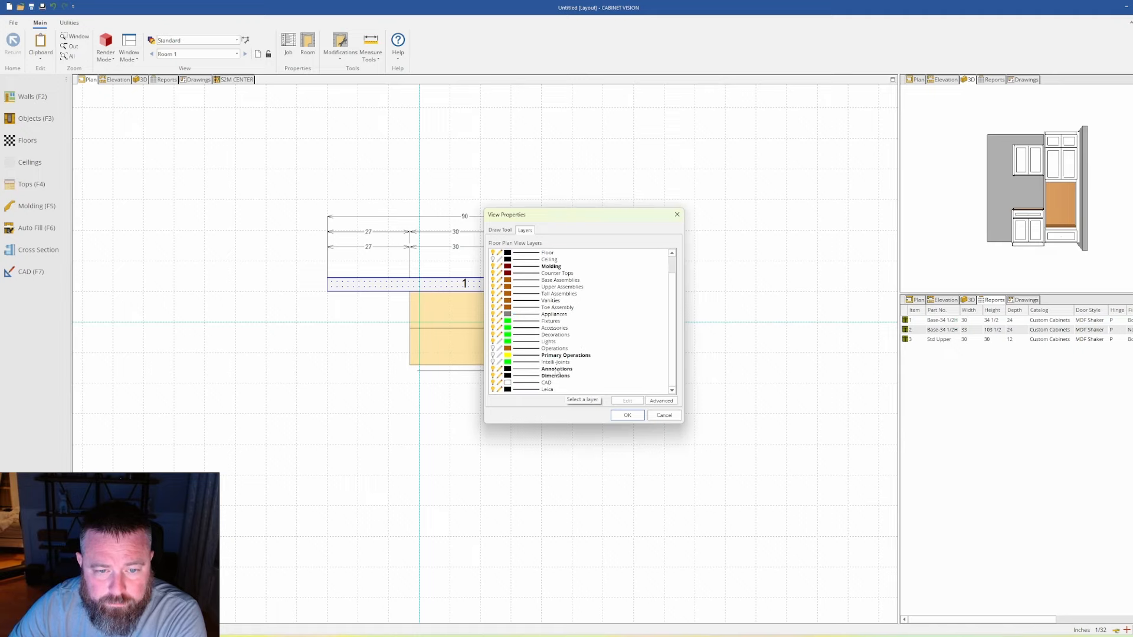
double_click(557, 370)
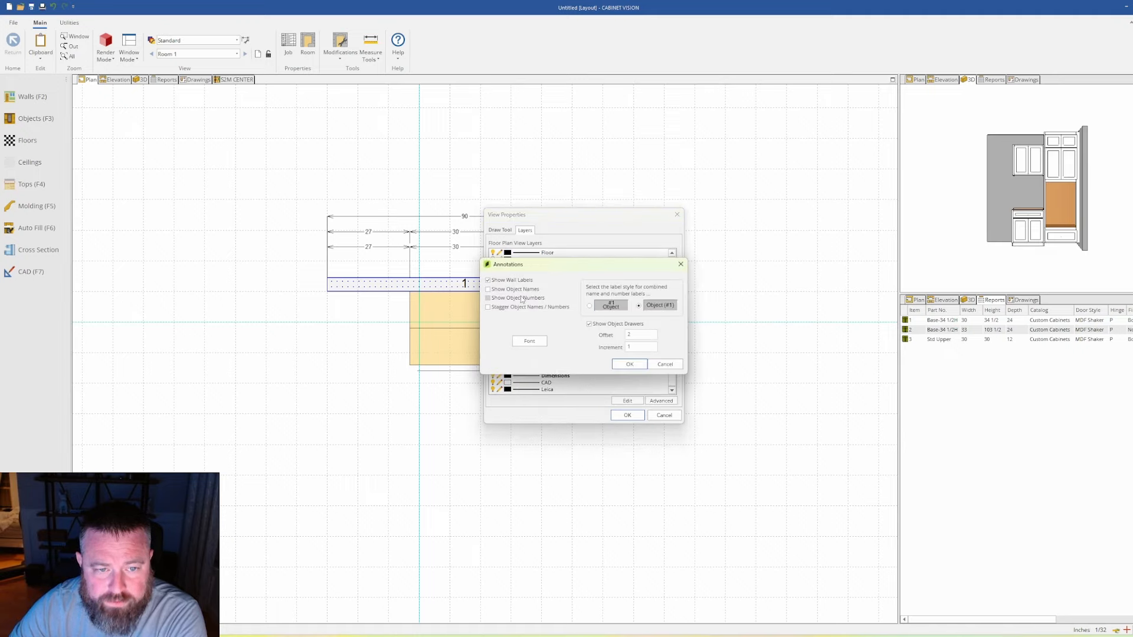
left_click(629, 364)
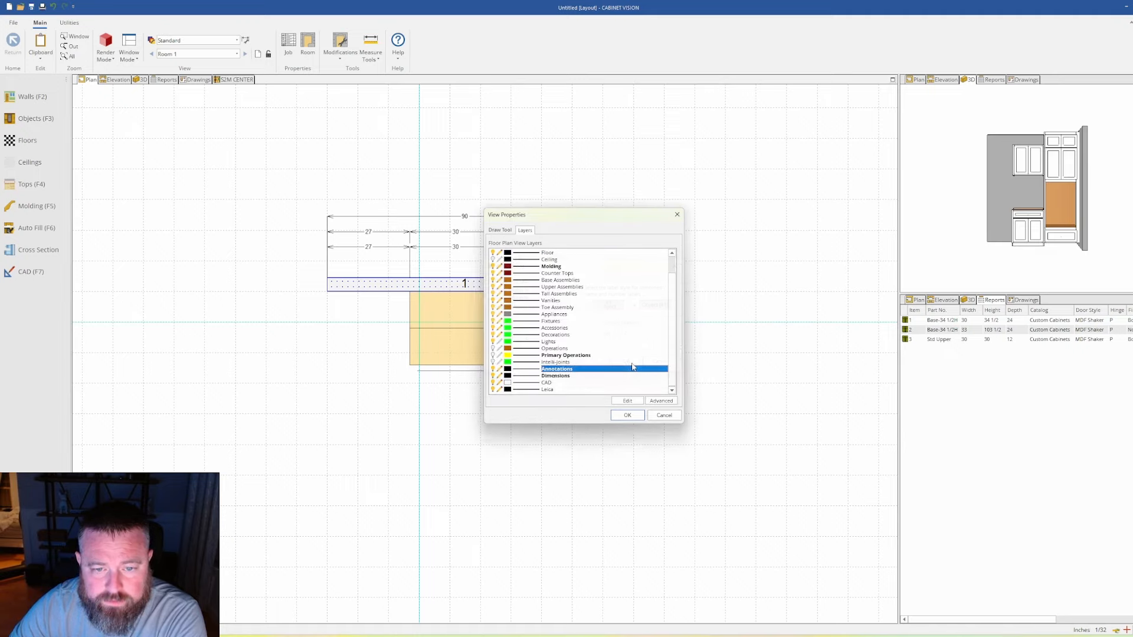
double_click(558, 376)
left_click(668, 378)
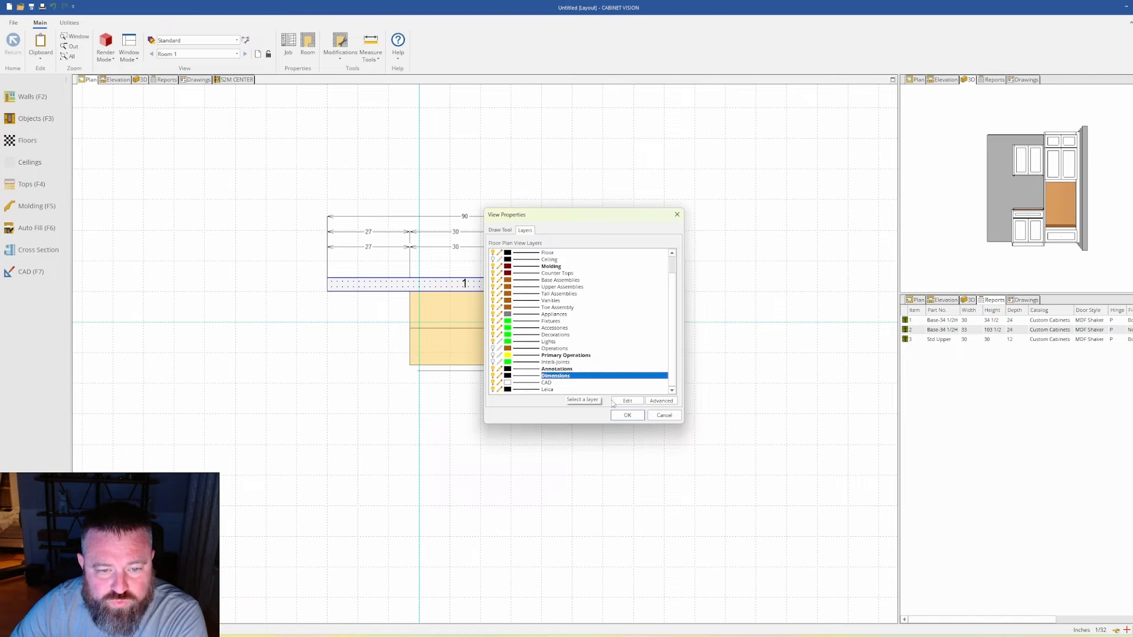
Step: Dismiss the view properties without changes and set the tall cabinet's depth to 26 inches in the floor plan
left_click(664, 415)
scroll(616, 390, "down", 2)
scroll(587, 384, "up", 5)
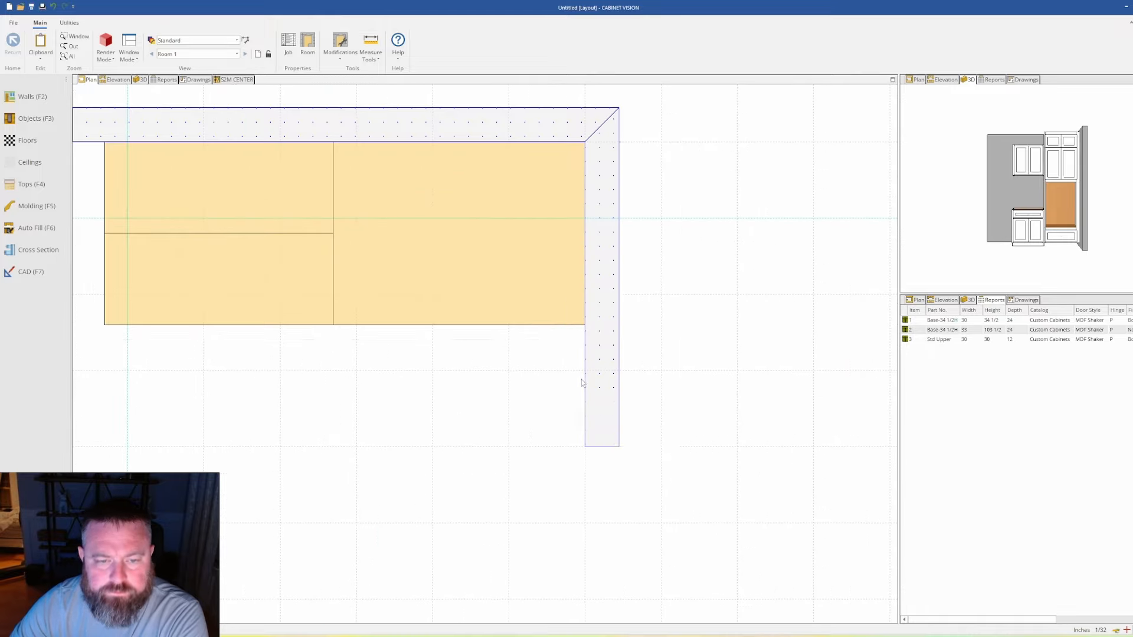
left_click(510, 290)
left_click(55, 209)
type("26")
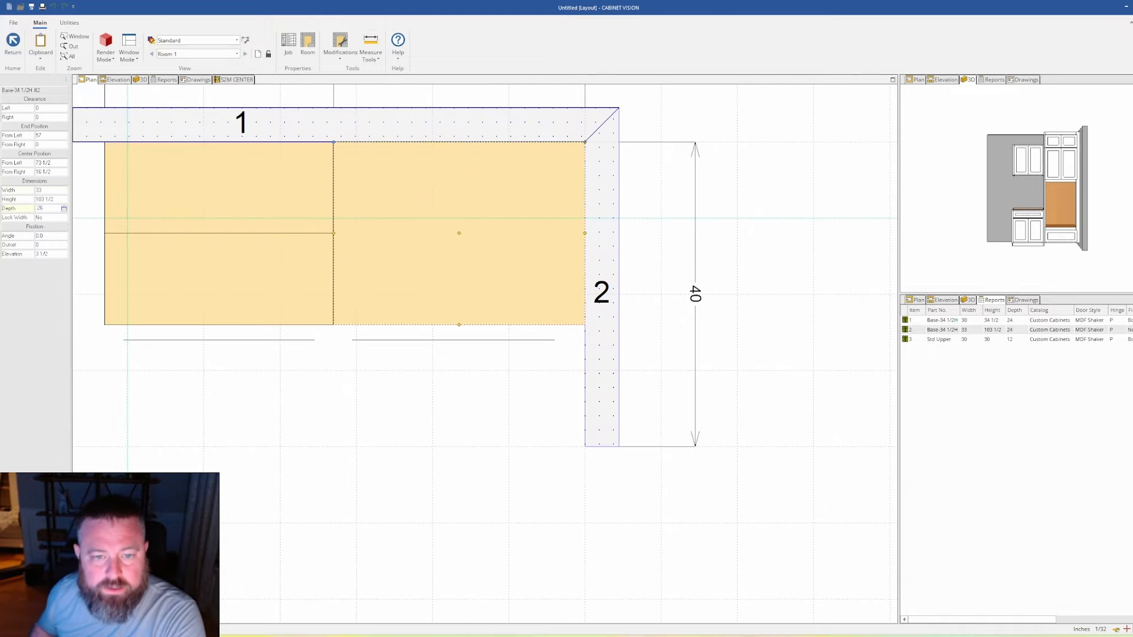
key("Return")
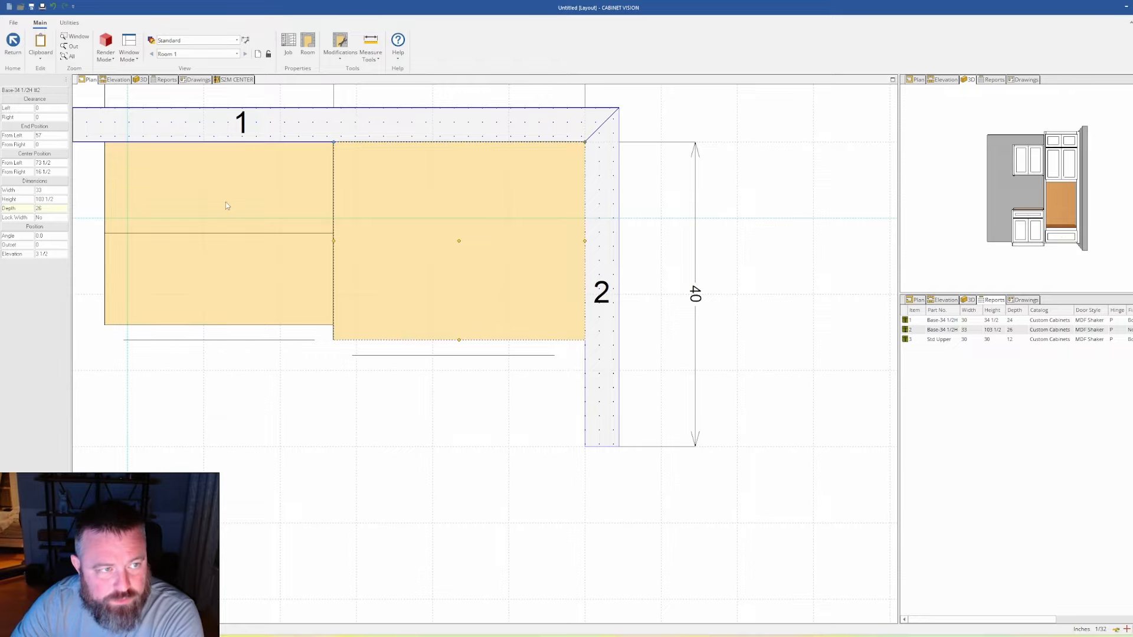
Step: Examine in 3D how the deeper tall cabinet meets the adjacent base and upper cabinets, and inspect its open top
left_click(140, 80)
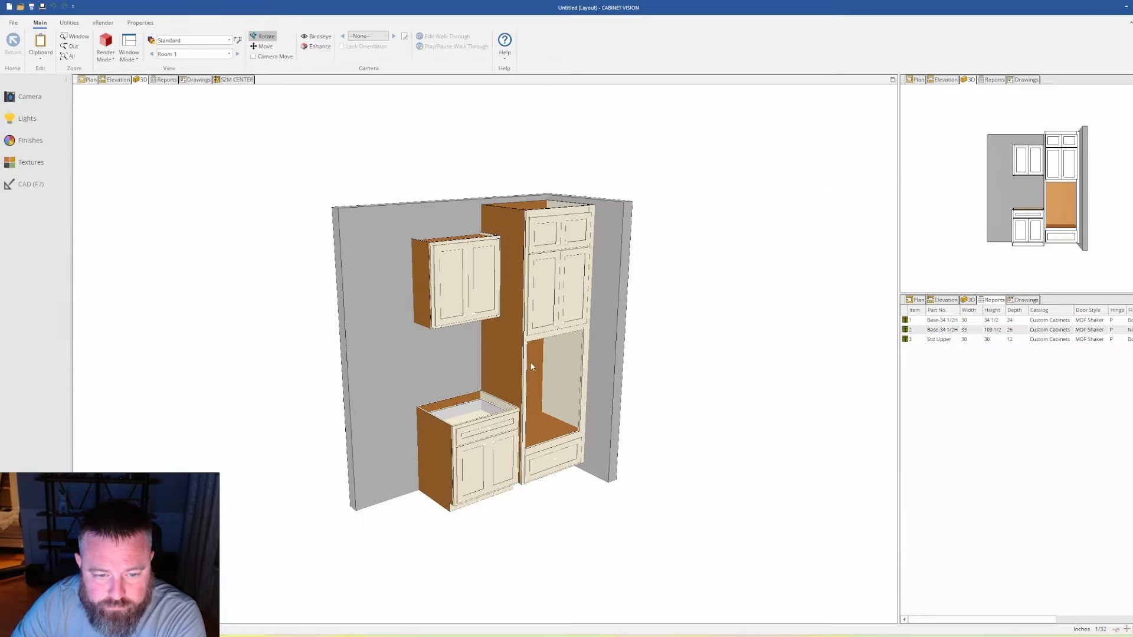
scroll(529, 363, "up", 3)
middle_click_drag(490, 430, 577, 383)
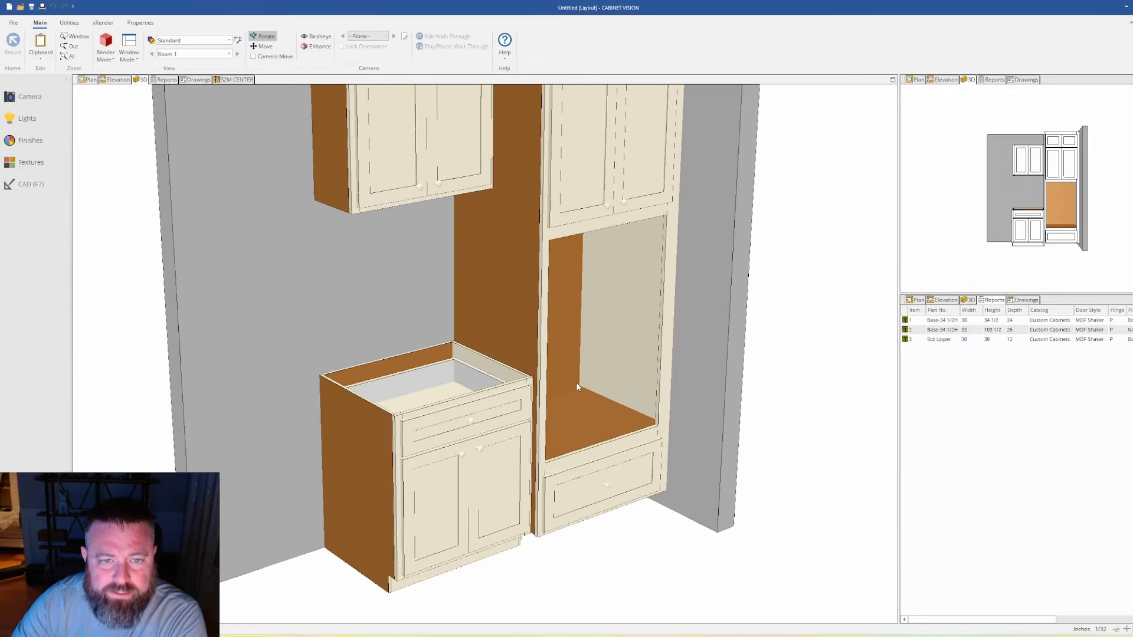
scroll(555, 407, "up", 3)
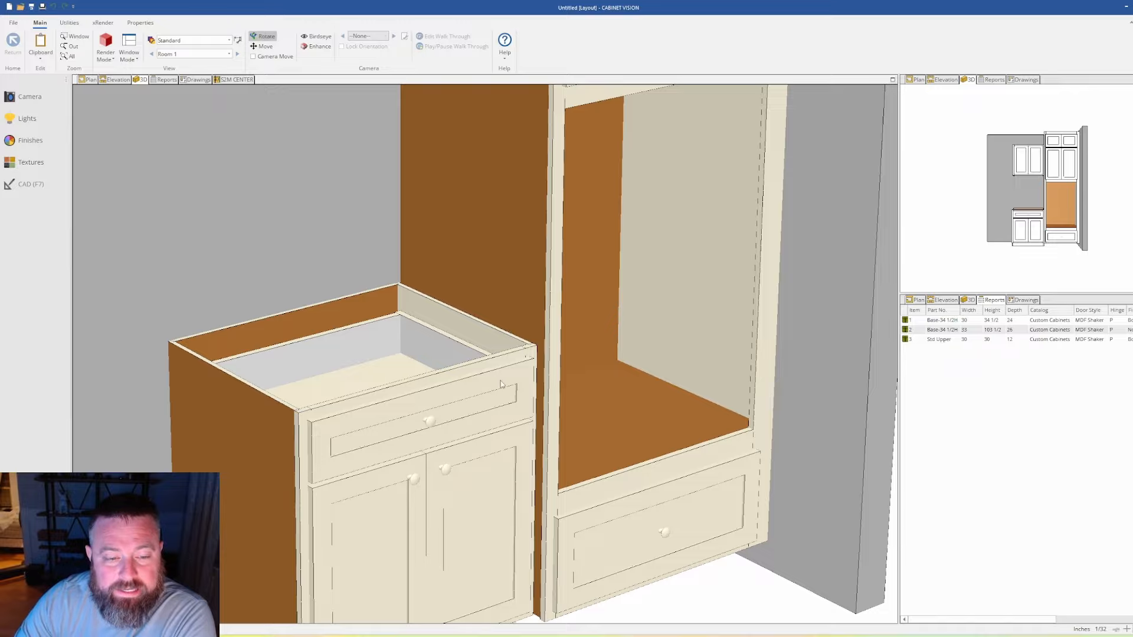
scroll(524, 330, "down", 1)
scroll(527, 346, "up", 3)
left_click_drag(547, 355, 431, 381)
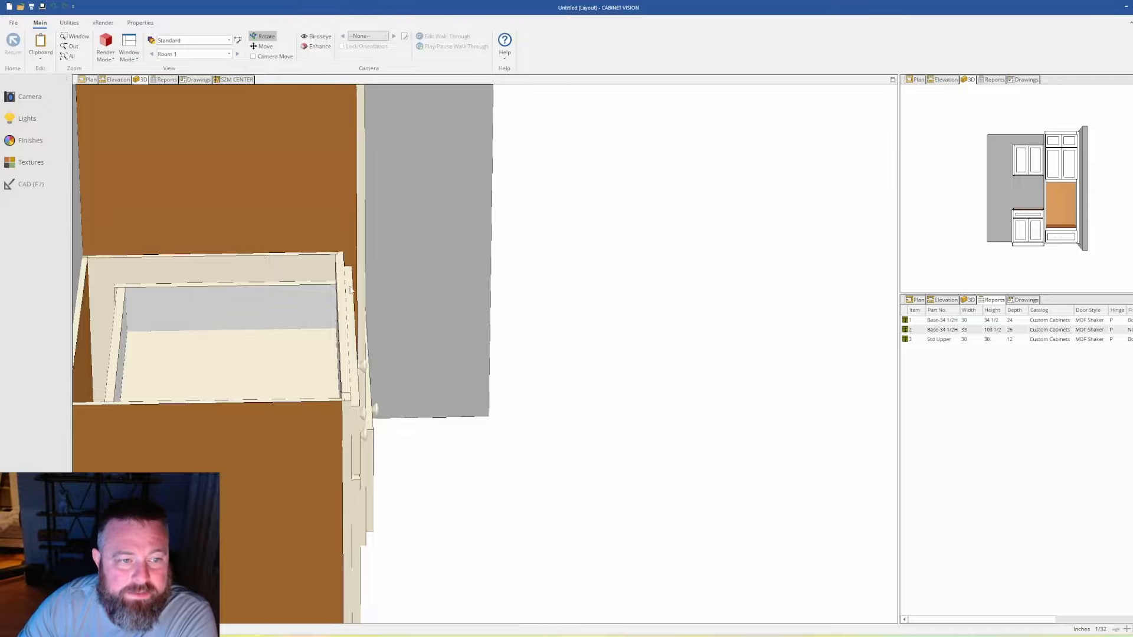
left_click_drag(521, 321, 494, 373)
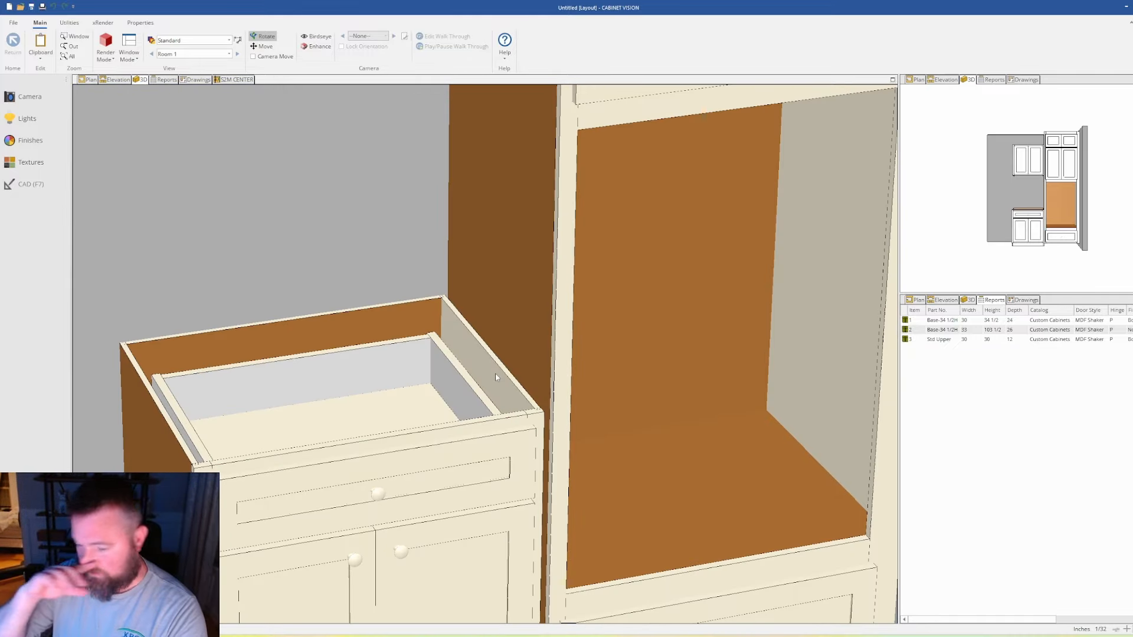
scroll(523, 313, "down", 5)
mouse_move(576, 359)
left_mouse_down()
mouse_move(613, 341)
mouse_move(598, 400)
mouse_move(625, 407)
mouse_move(610, 334)
mouse_move(505, 137)
left_mouse_up()
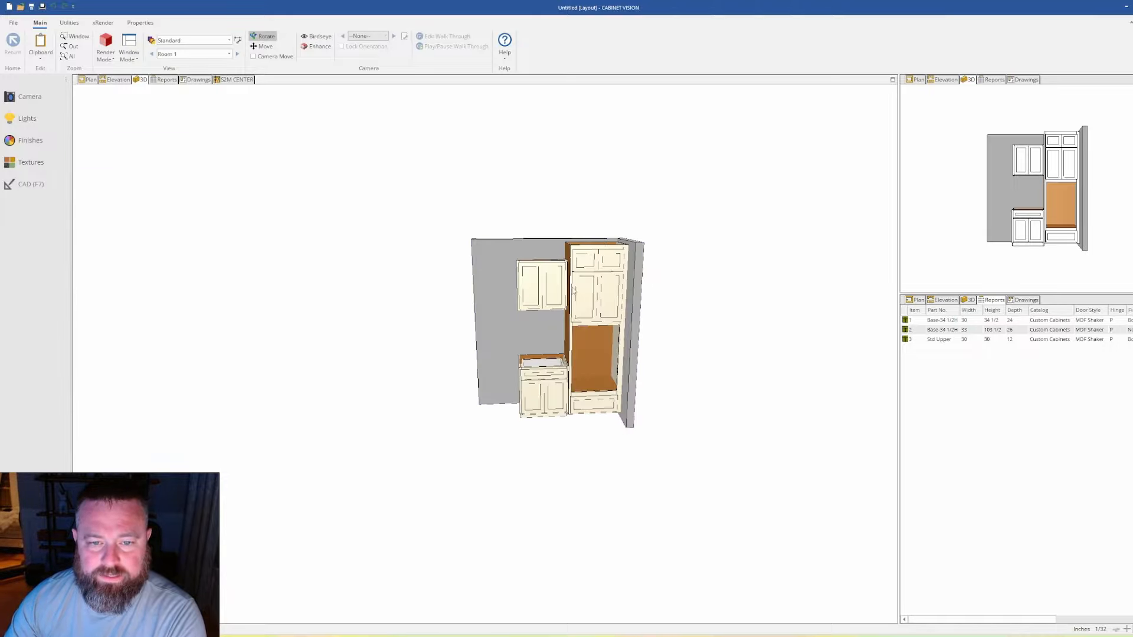
left_click_drag(599, 273, 611, 313)
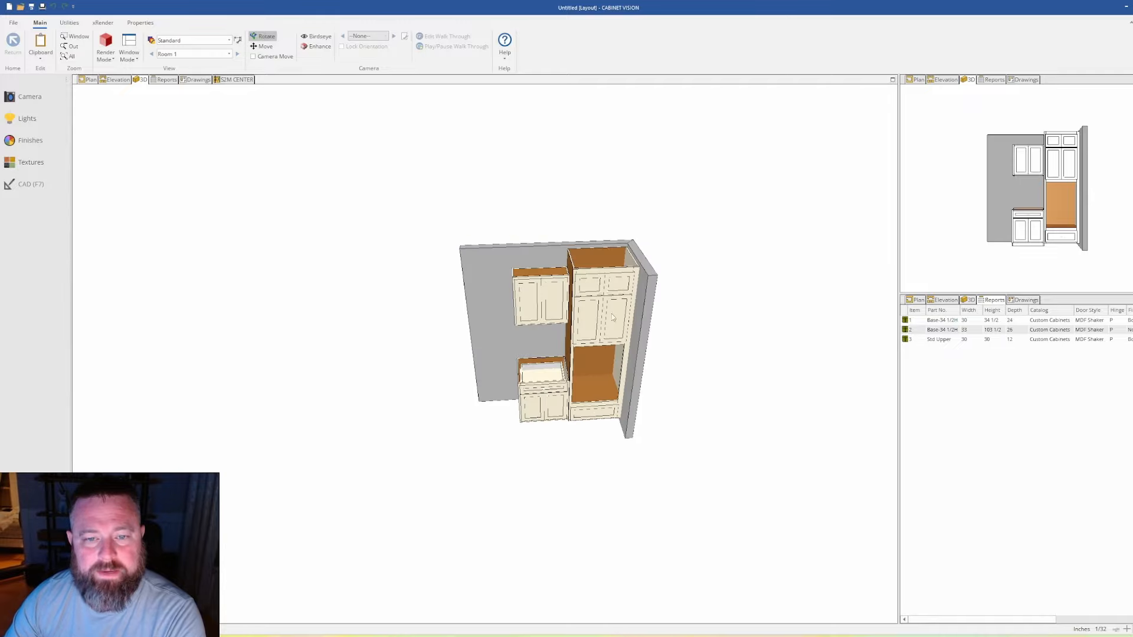
scroll(603, 285, "up", 6)
left_click_drag(647, 241, 325, 165)
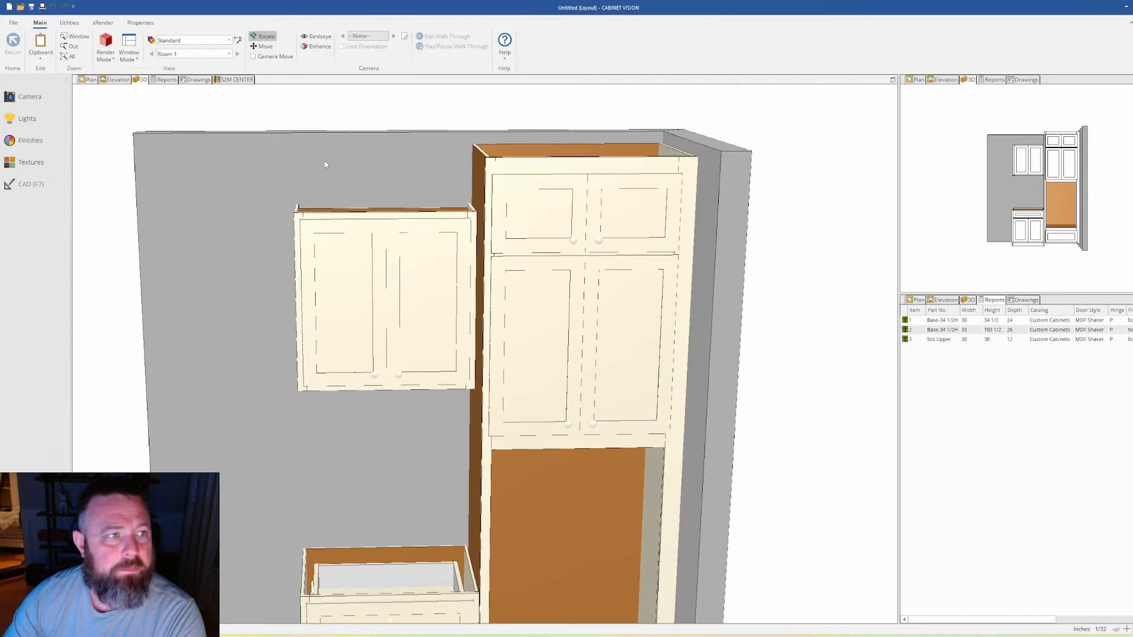
Step: Open the tall oven cabinet from the wall elevation and set its case top to Full Top
left_click(122, 81)
double_click(570, 239)
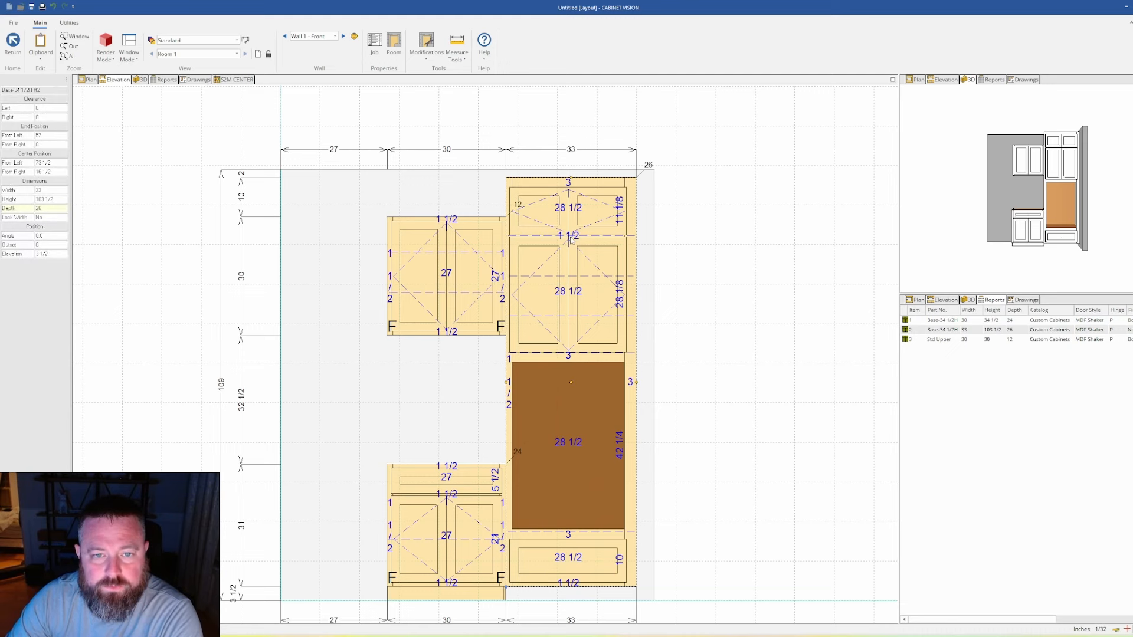
left_click(92, 80)
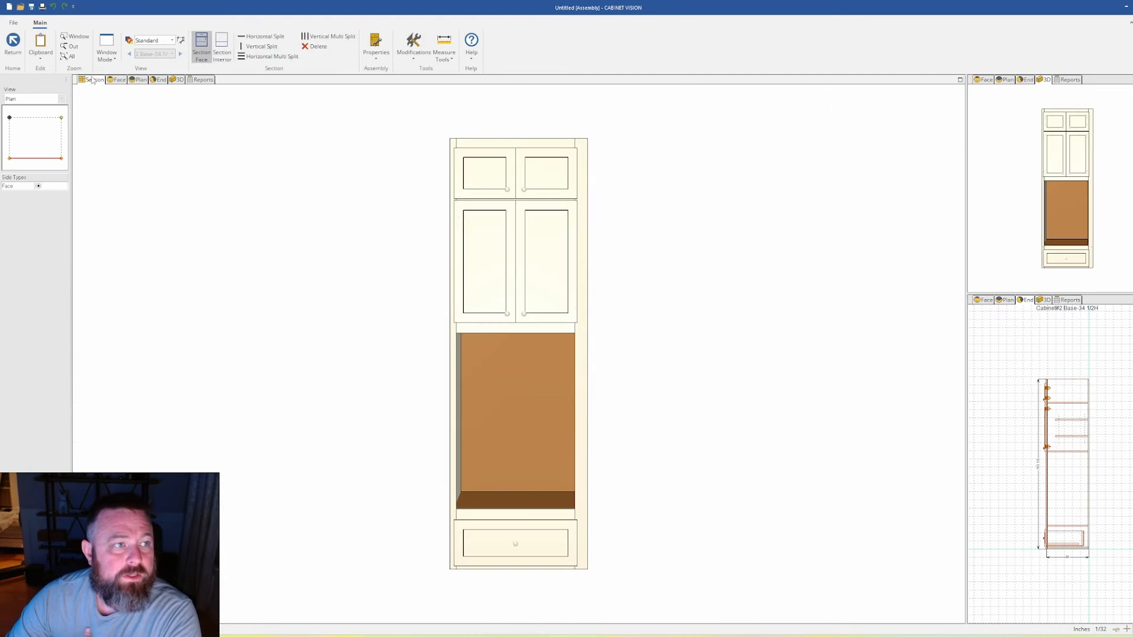
left_click(376, 44)
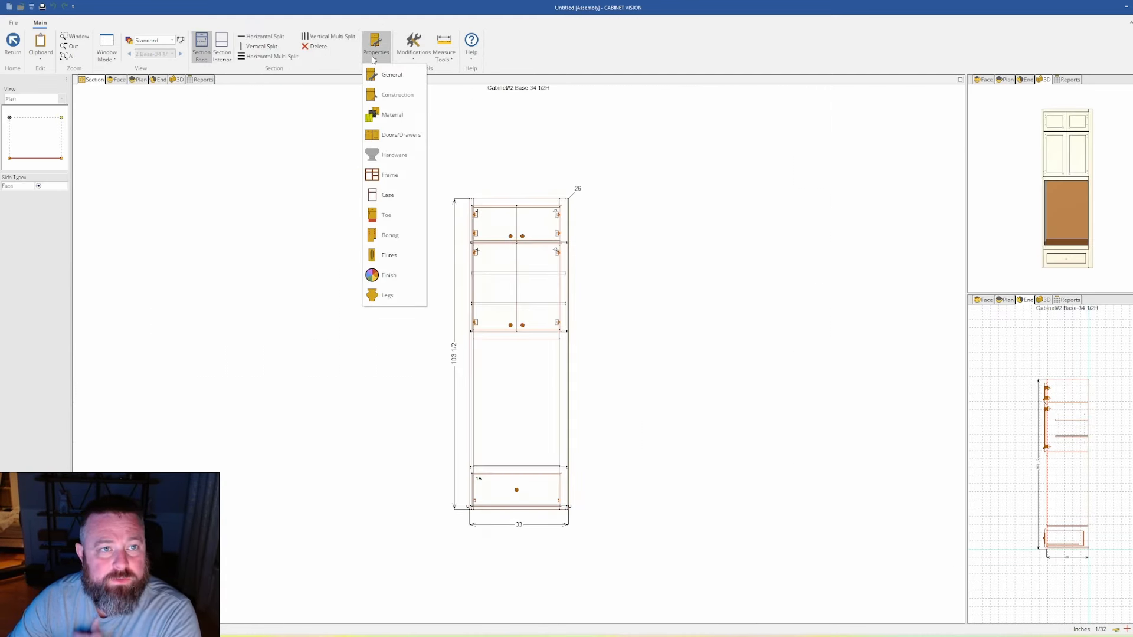
left_click(394, 196)
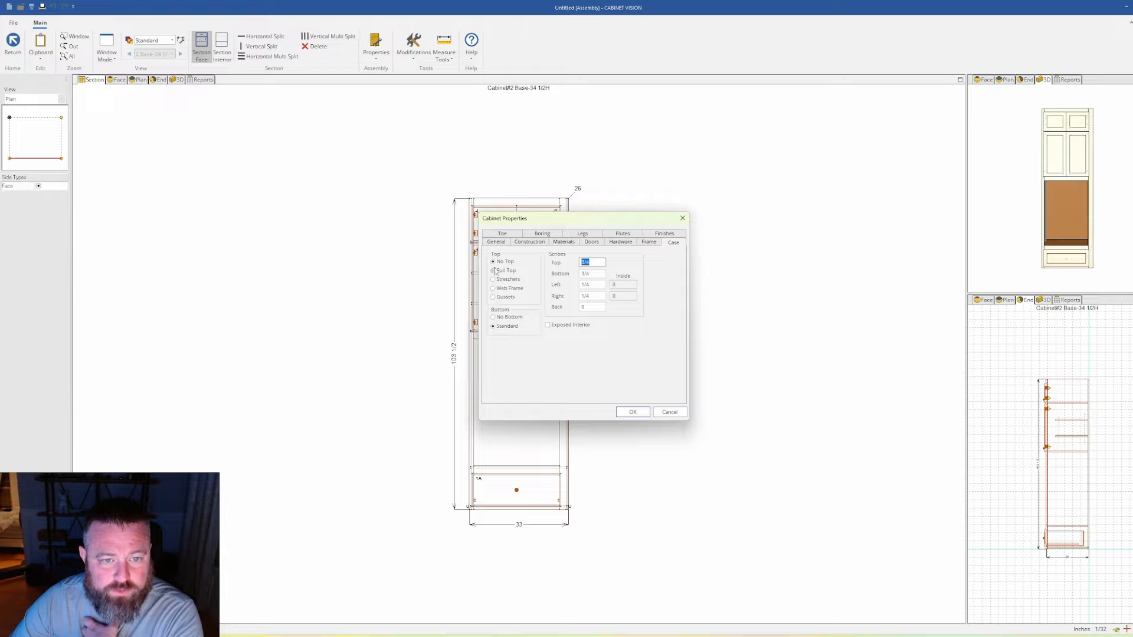
left_click(505, 270)
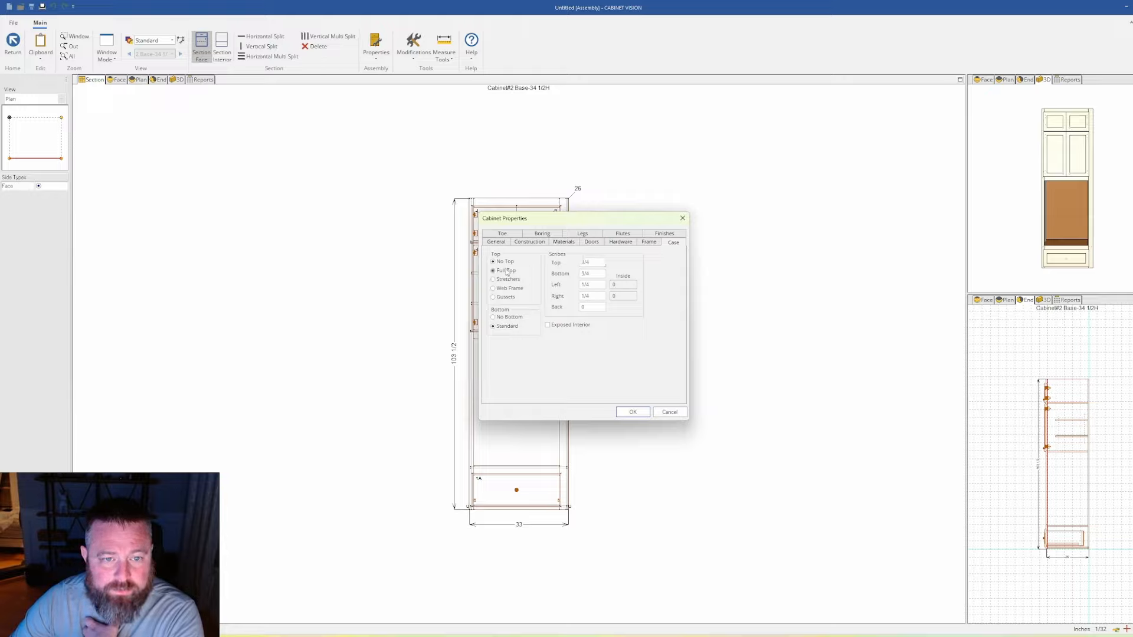
left_click(633, 412)
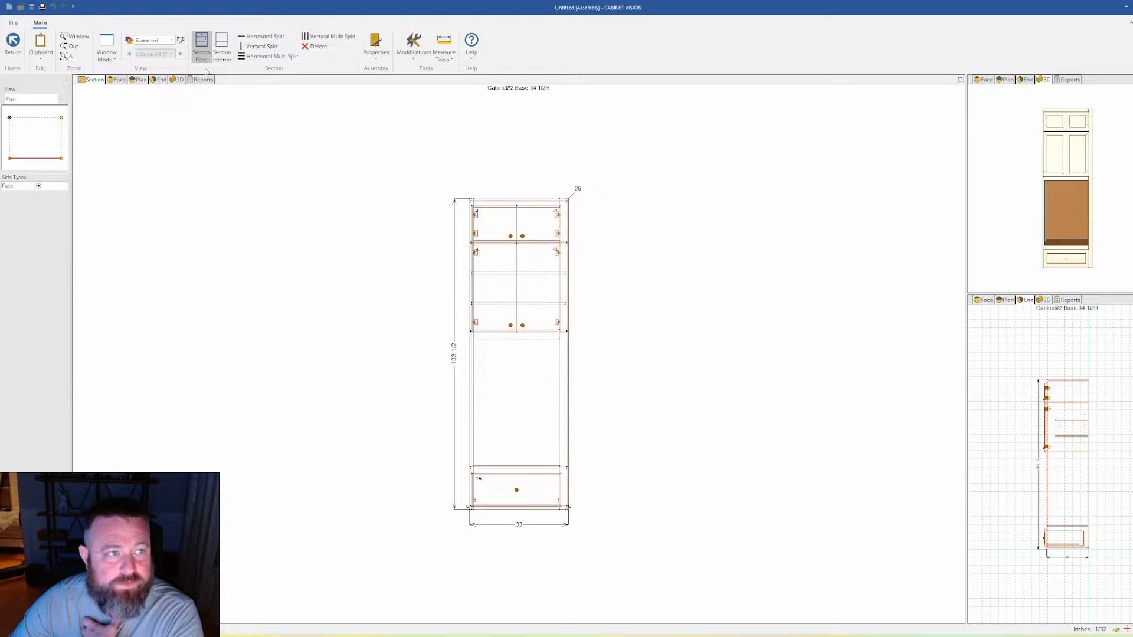
Step: Inspect the tall cabinet's top and interior in 3D and return to the room layout
left_click(176, 80)
left_click_drag(572, 287, 513, 293)
mouse_move(531, 148)
left_mouse_down()
mouse_move(526, 189)
mouse_move(447, 290)
mouse_move(523, 201)
mouse_move(437, 187)
mouse_move(366, 250)
mouse_move(695, 212)
mouse_move(508, 320)
mouse_move(681, 203)
left_mouse_up()
left_click_drag(505, 336, 666, 193)
left_click(92, 80)
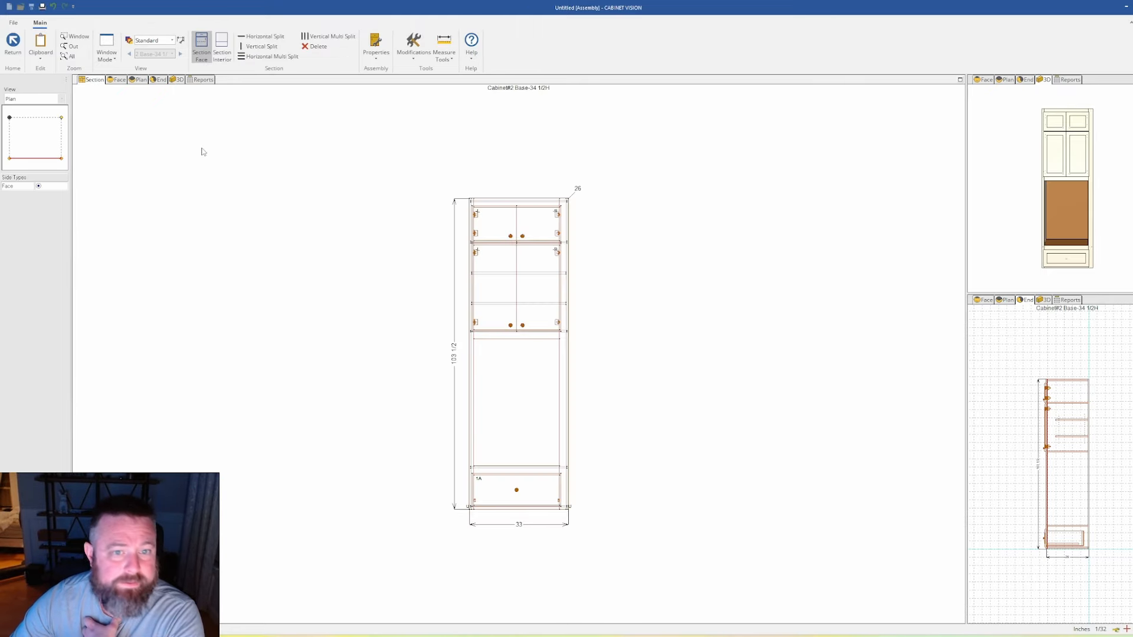
left_click(13, 43)
Step: Delete the upper cabinet and the base cabinet beside the tall oven cabinet
left_click(430, 302)
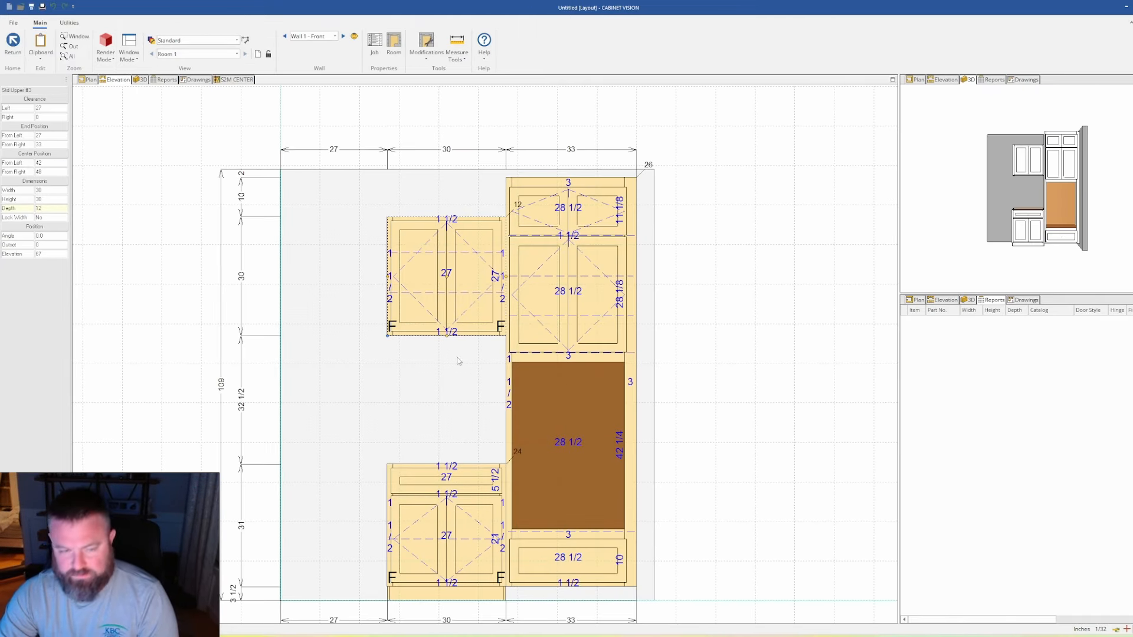
key("Delete")
left_click(472, 496)
key("Delete")
scroll(406, 427, "down", 1)
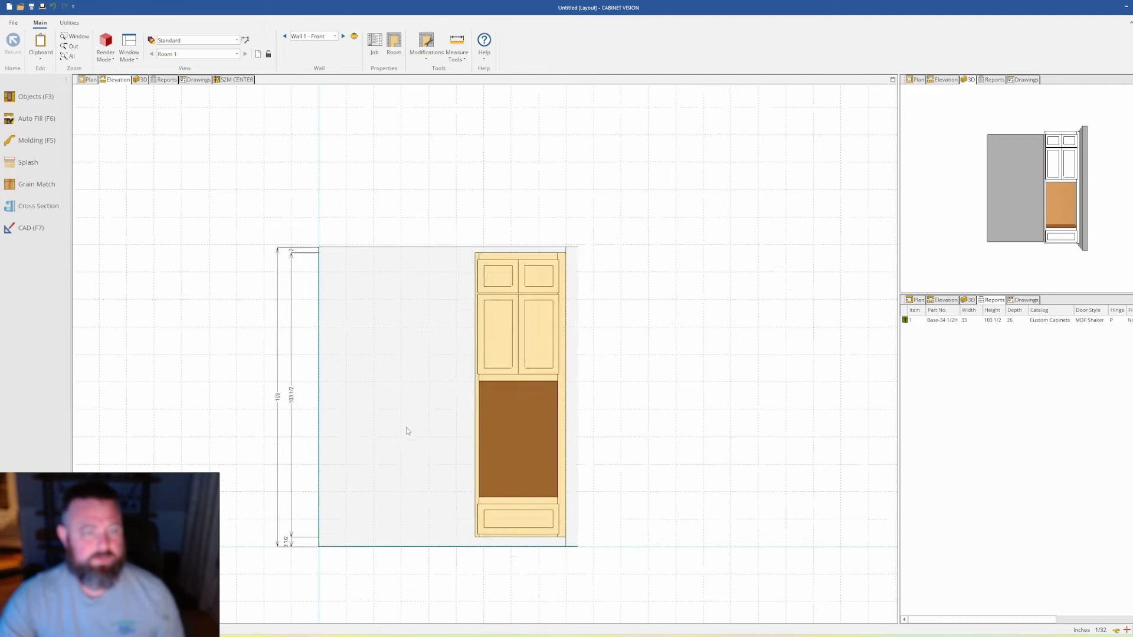
Step: Move the tall oven cabinet to the wall's left end by setting its left clearance to 0
scroll(406, 427, "down", 1)
left_click(494, 382)
left_click(50, 108)
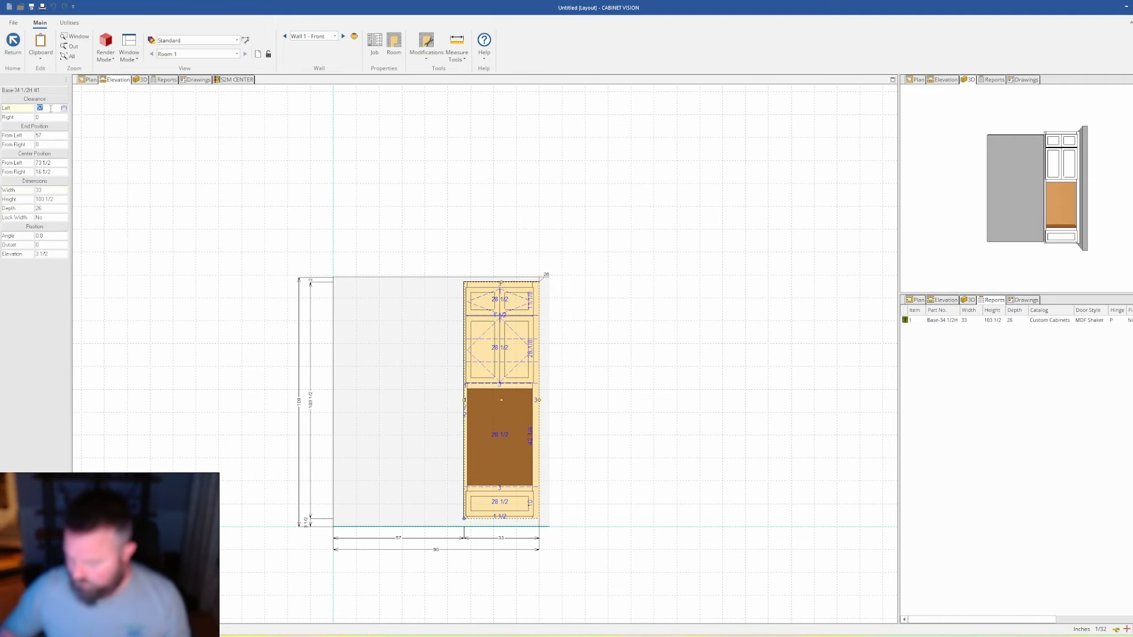
key("Return")
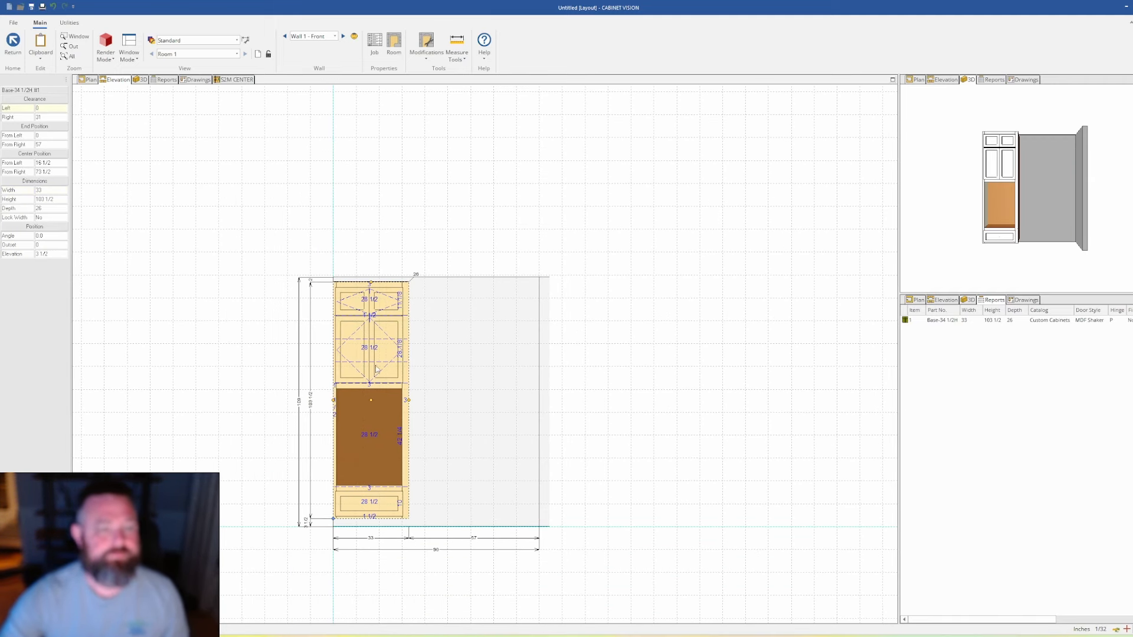
Step: Set the length of the wall behind the tall oven cabinet to 150 inches
left_click(448, 343)
left_click(51, 108)
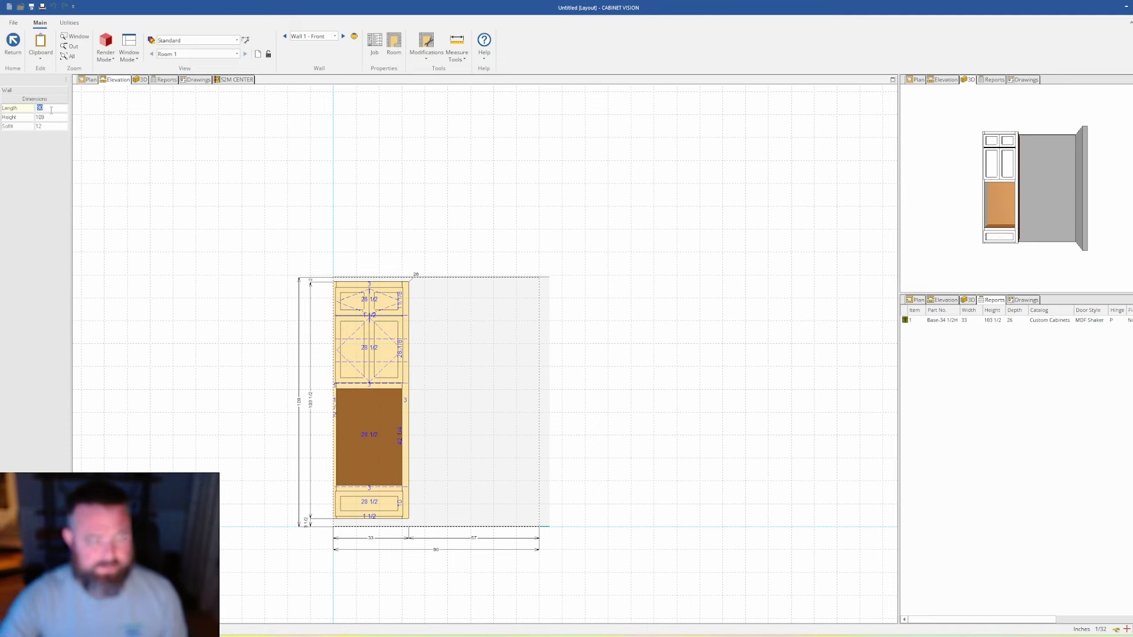
key("Return")
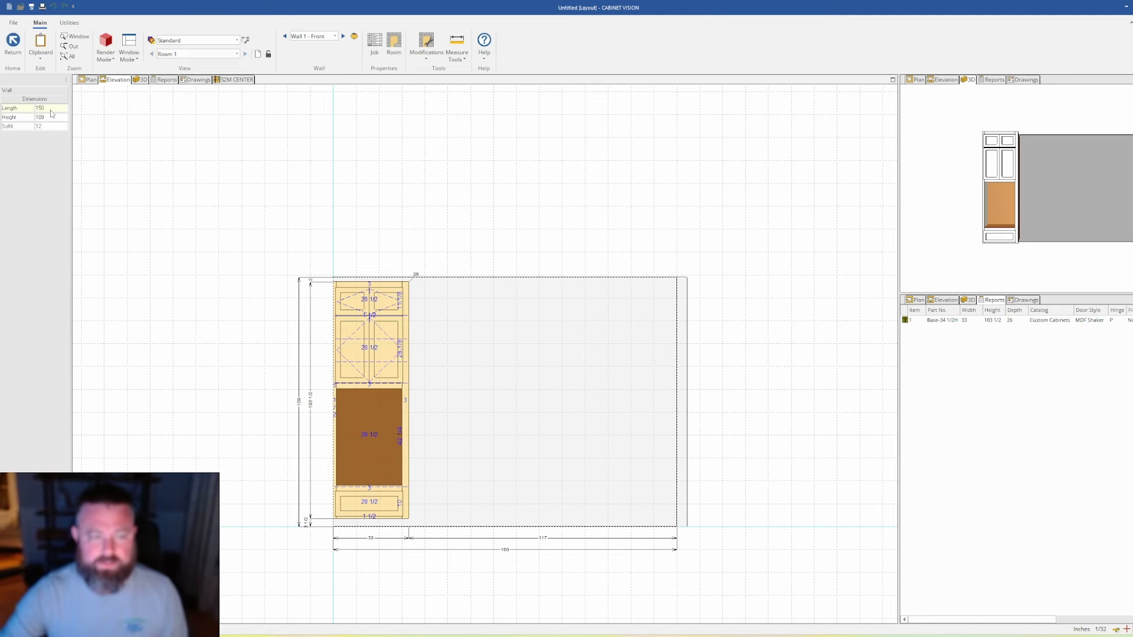
scroll(677, 525, "up", 1)
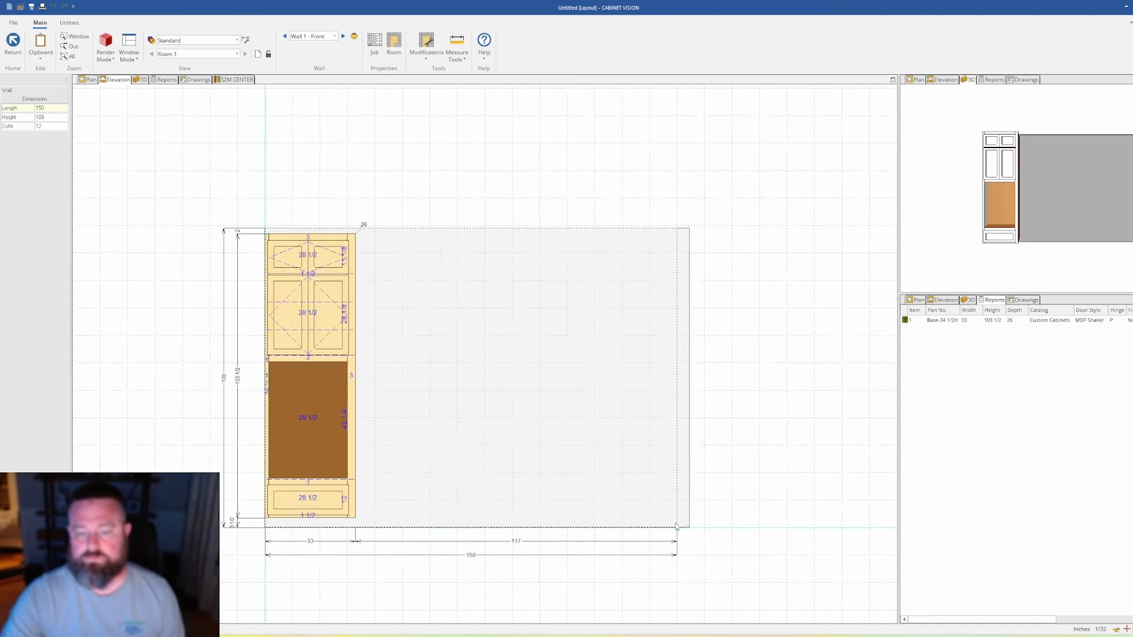
scroll(676, 525, "down", 2)
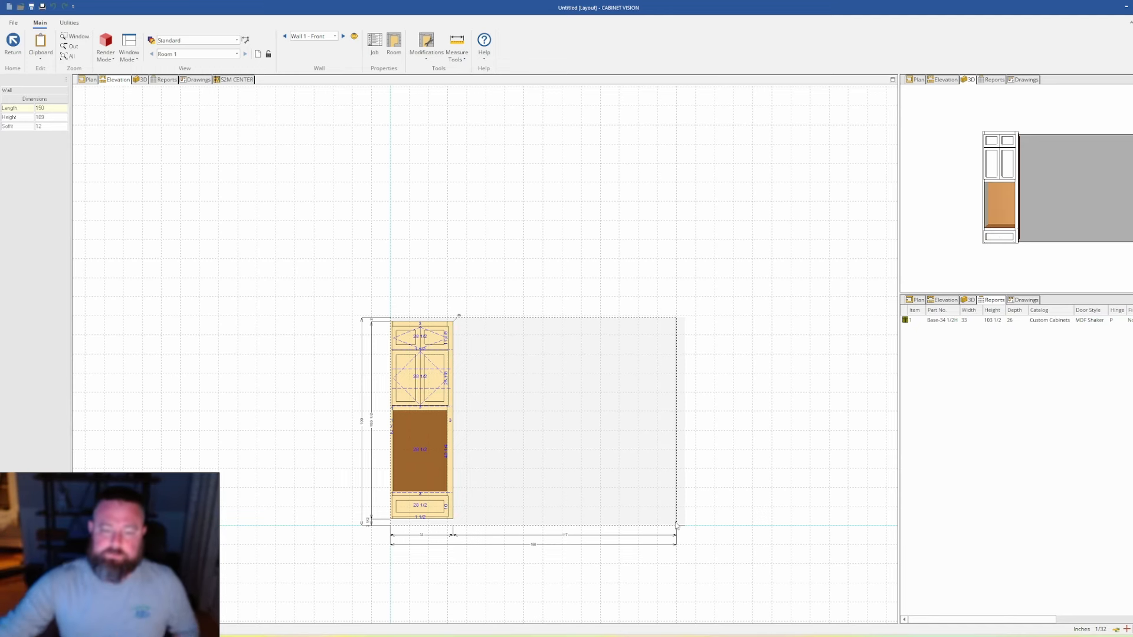
scroll(639, 547, "up", 2)
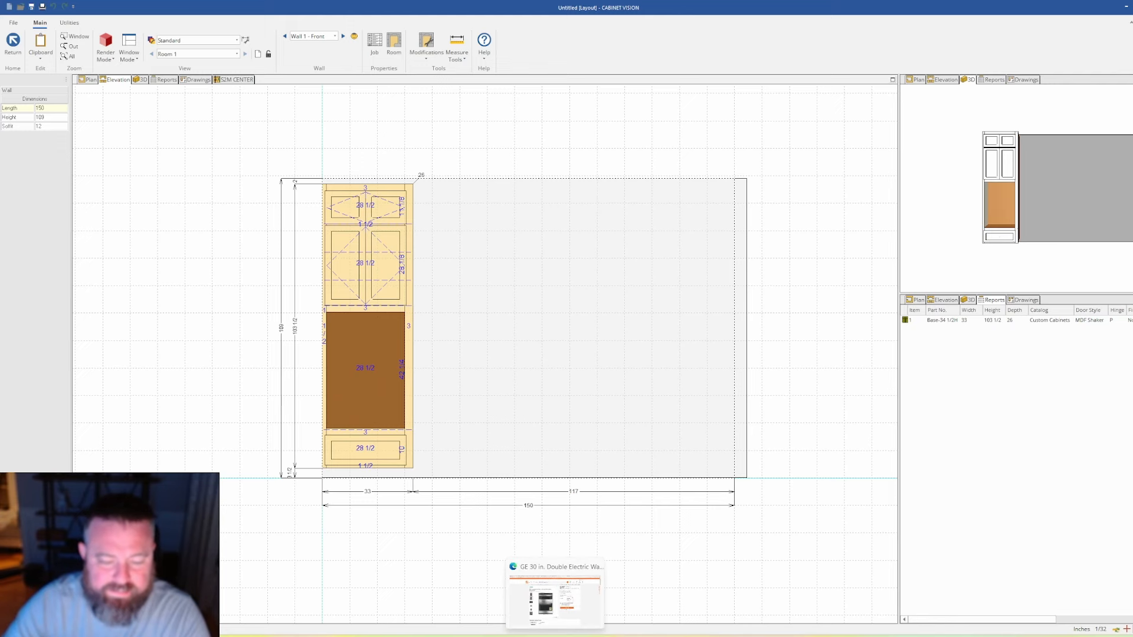
Step: Switch to the web browser and compare the GE double wall oven, Bosch 300 Series microwave and Bosch Benchmark single oven product pages
left_click(555, 634)
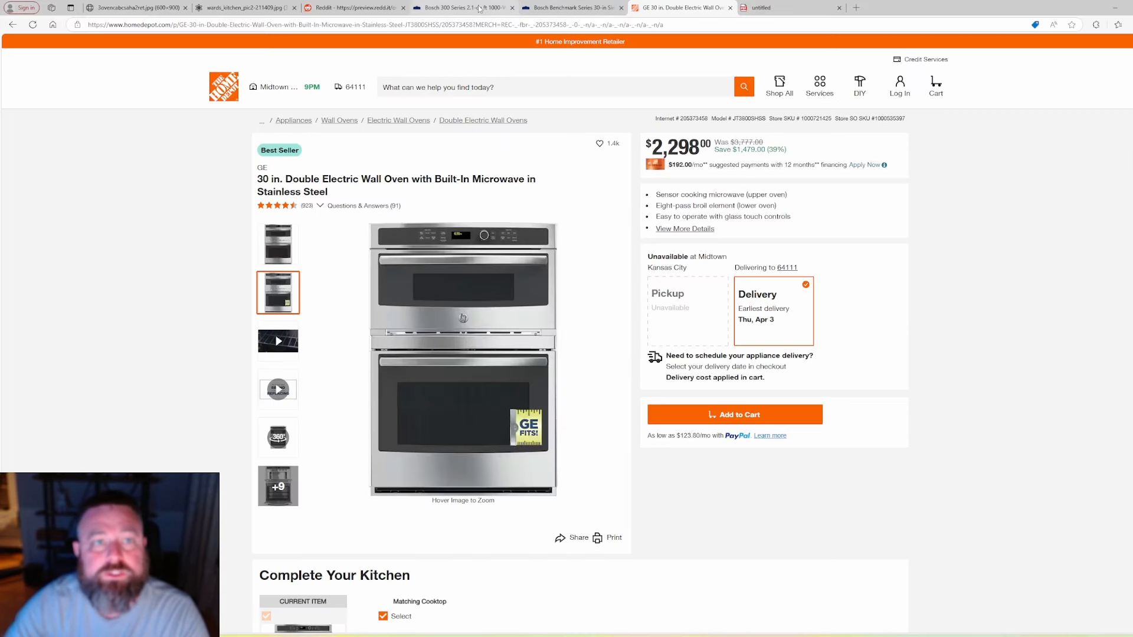
left_click(456, 8)
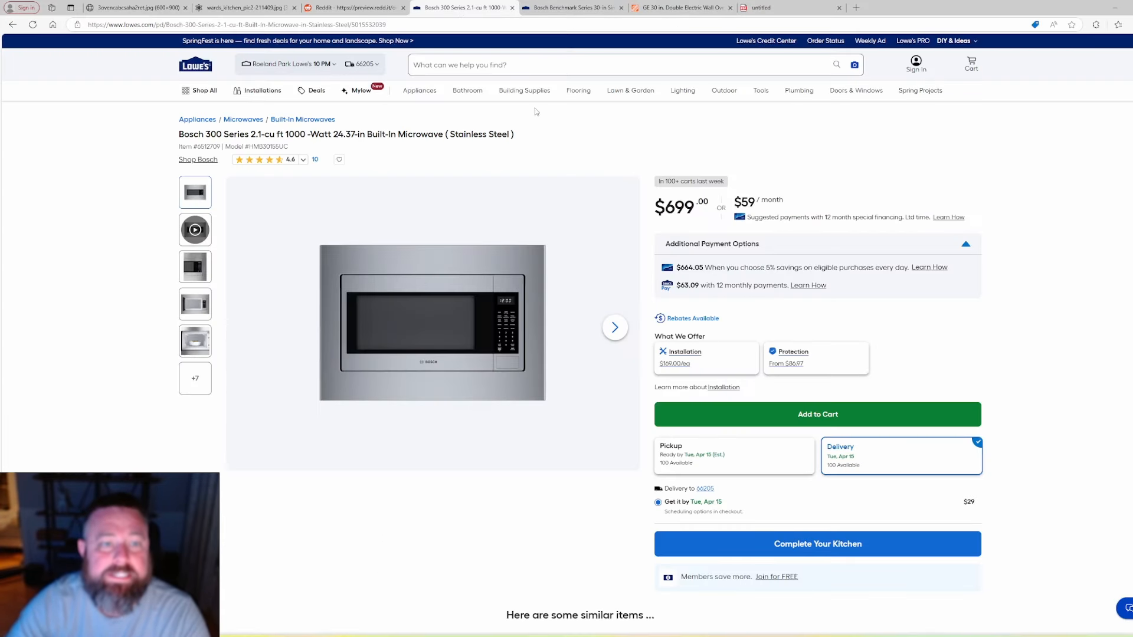
left_click(570, 13)
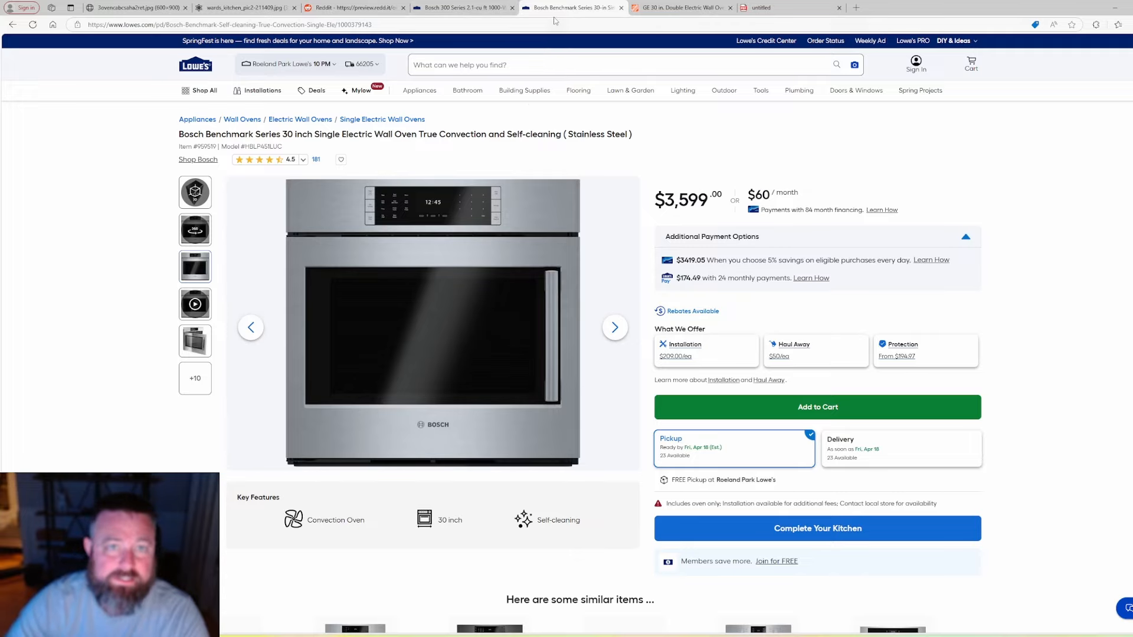
mouse_move(474, 290)
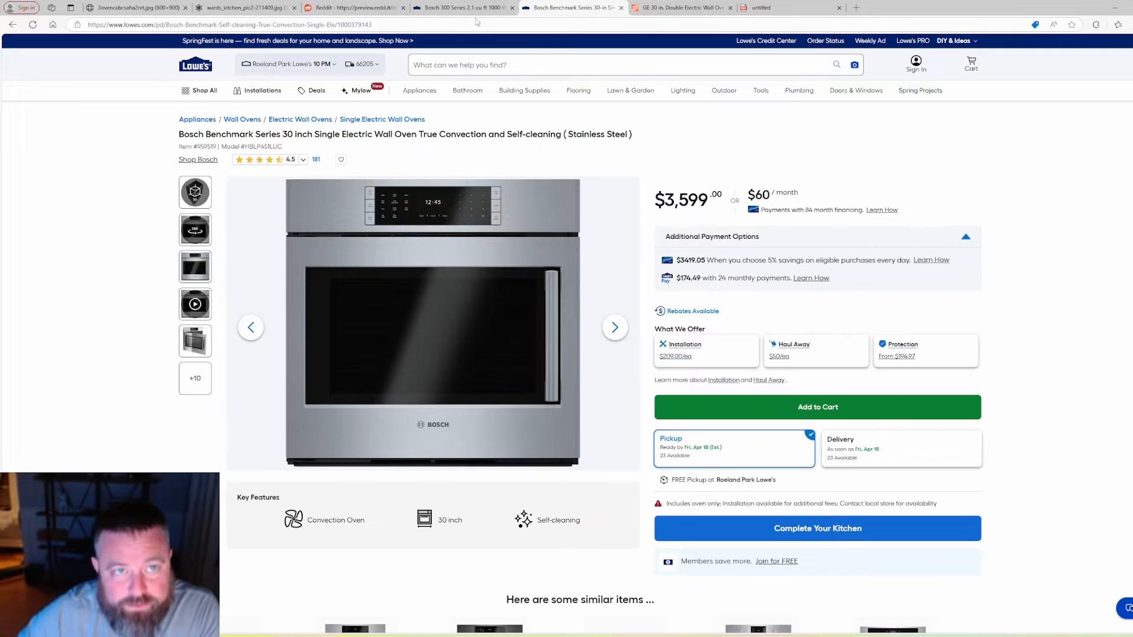
left_click(460, 7)
mouse_move(403, 394)
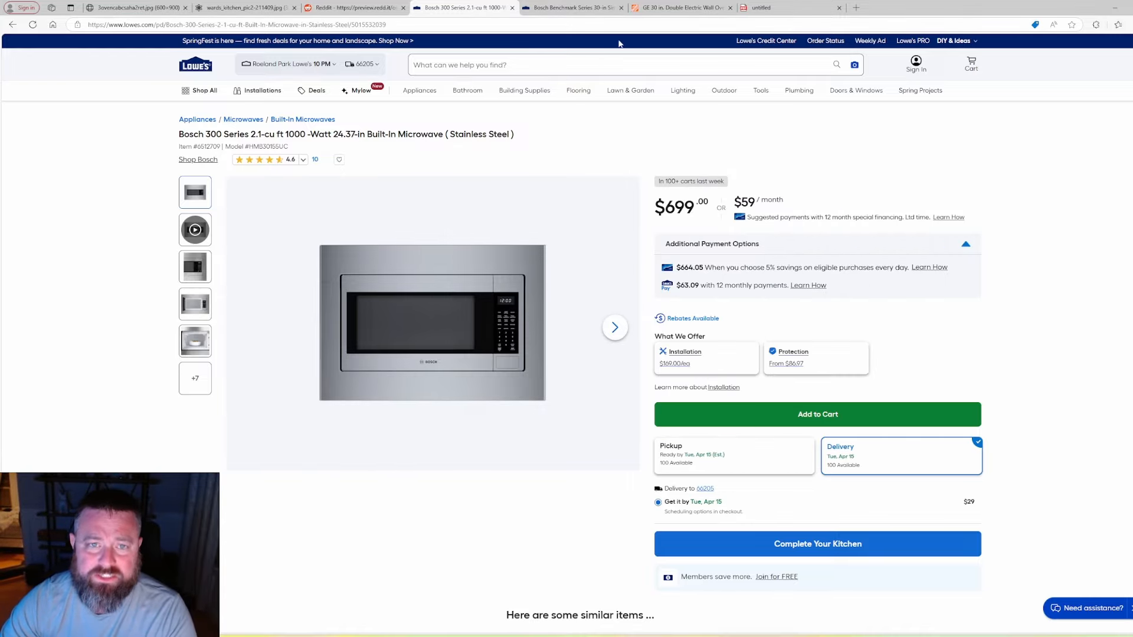
left_click(563, 7)
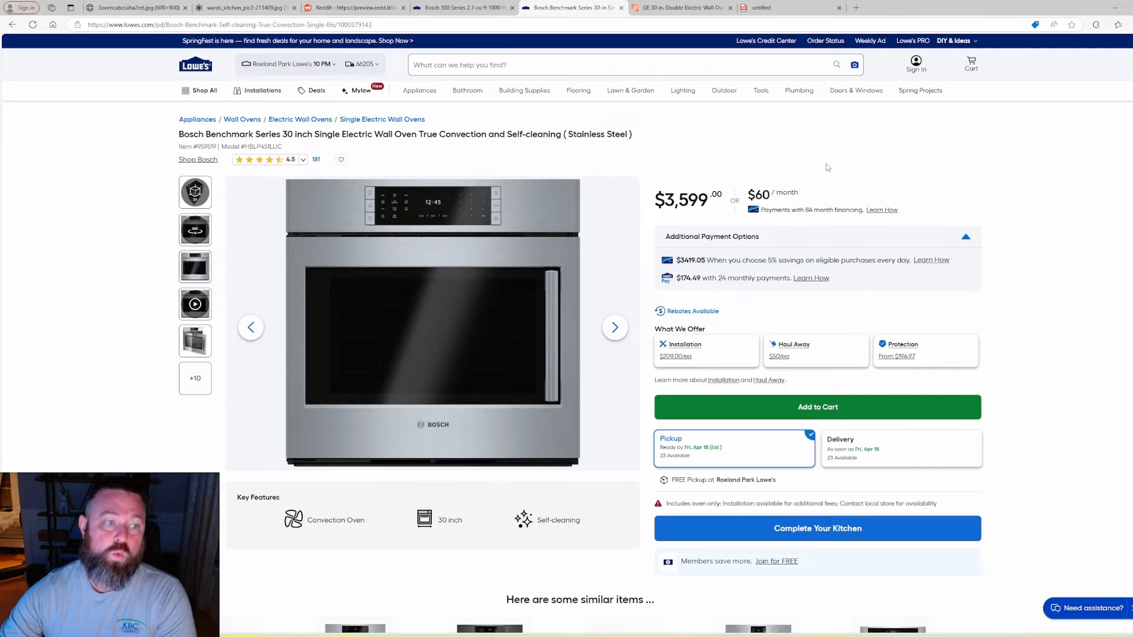
scroll(645, 317, "down", 3)
scroll(625, 354, "up", 2)
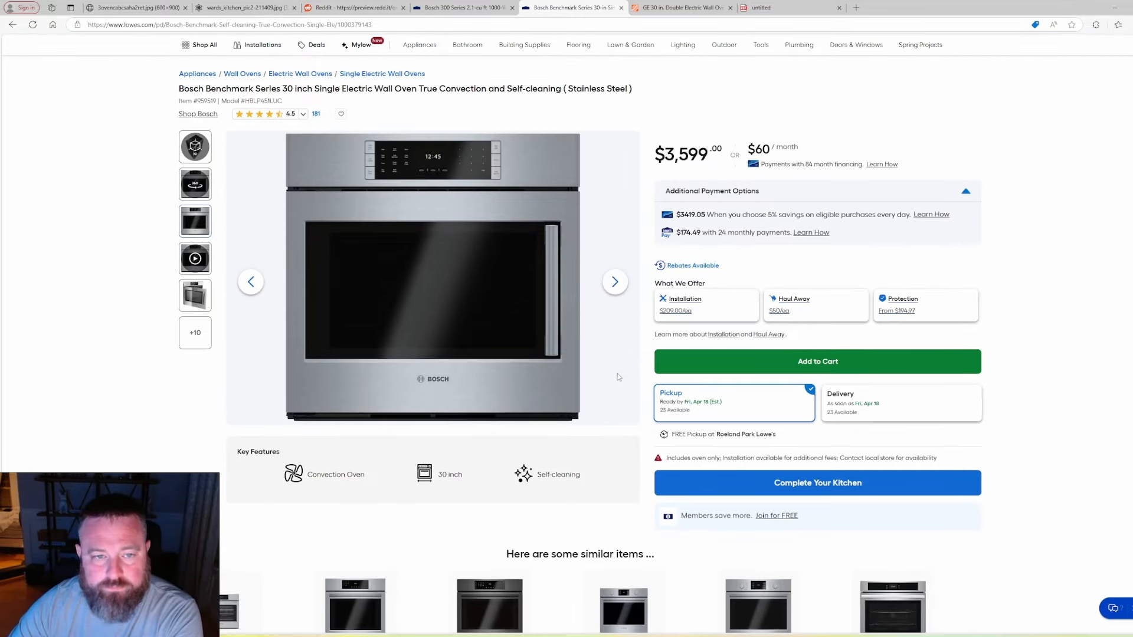
scroll(608, 381, "up", 1)
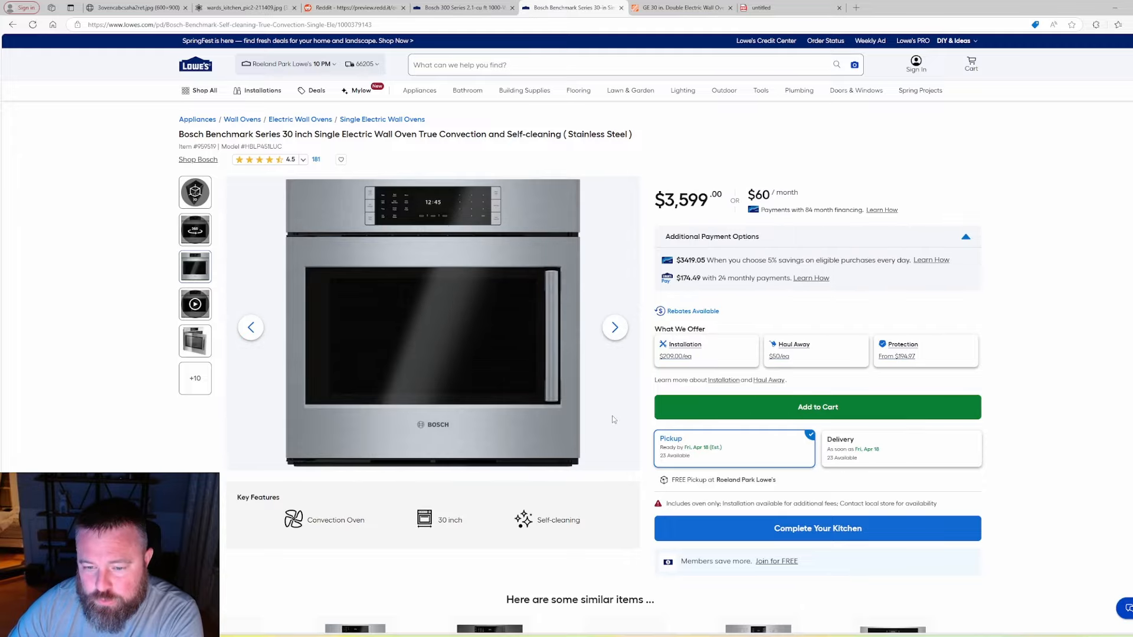
Step: Open the Installation Manual from the Bosch Benchmark oven's product page and close the untitled and GE double wall oven tabs
scroll(656, 403, "down", 15)
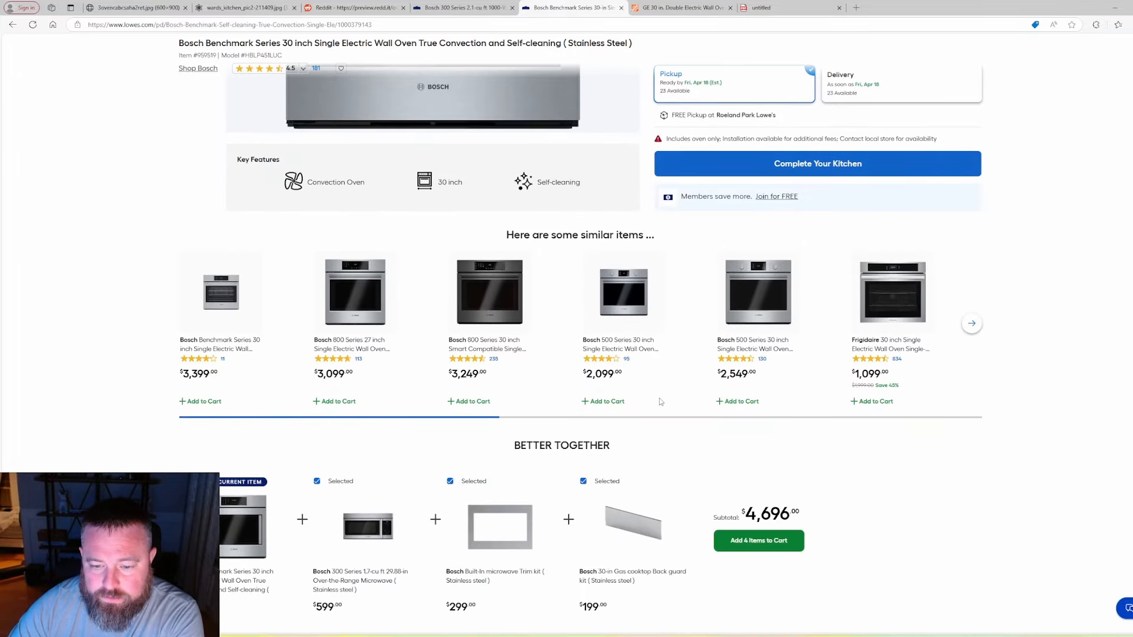
scroll(627, 377, "down", 3)
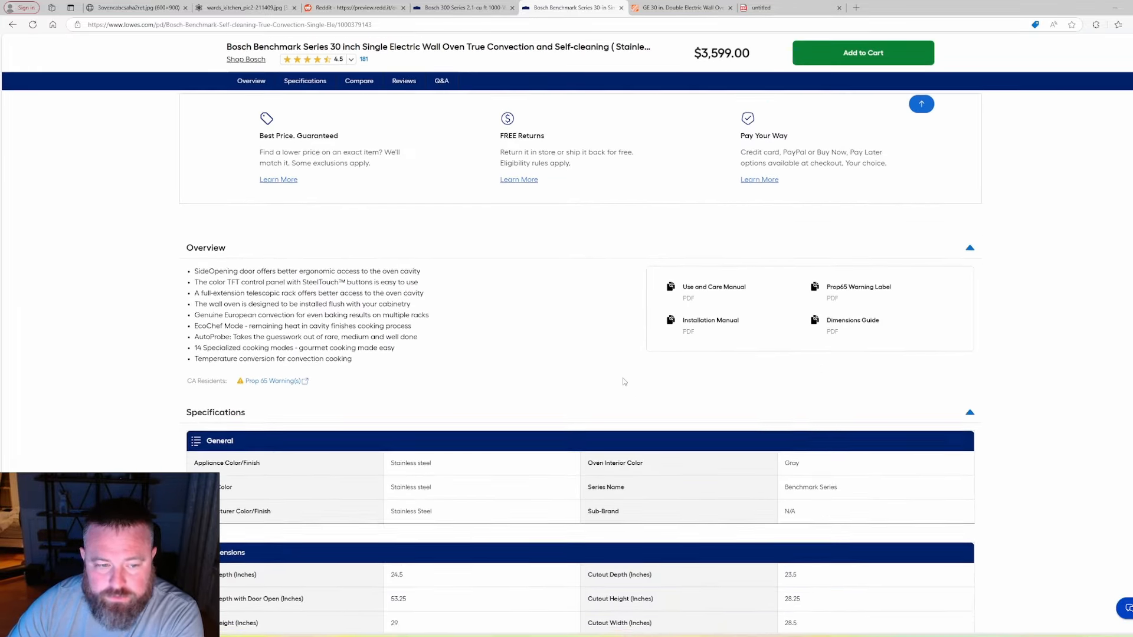
scroll(628, 377, "up", 2)
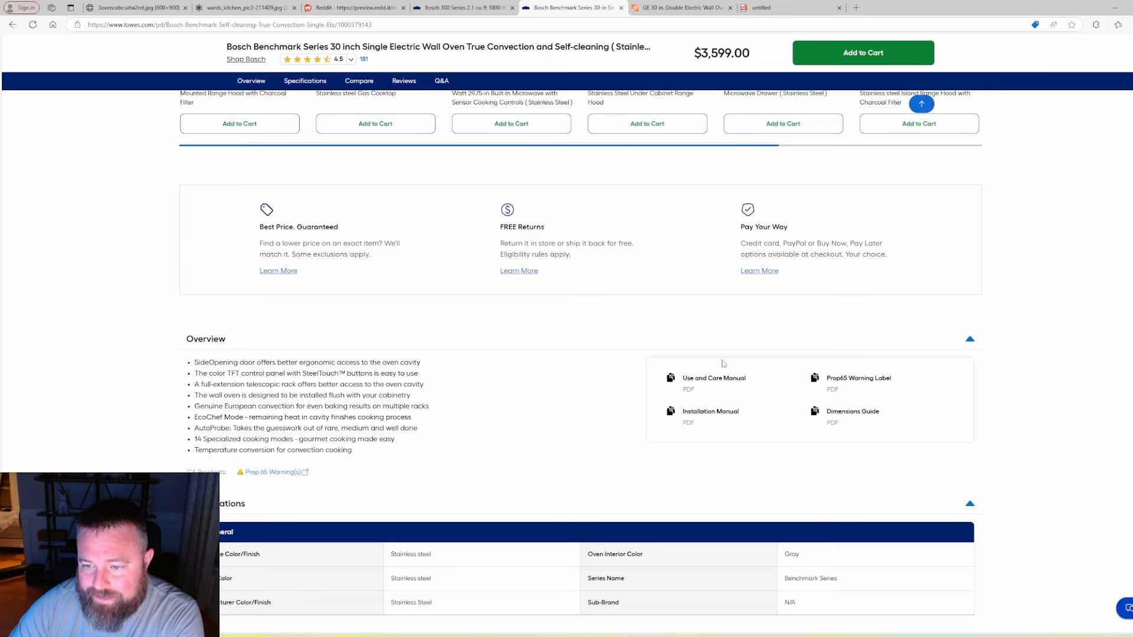
left_click(711, 411)
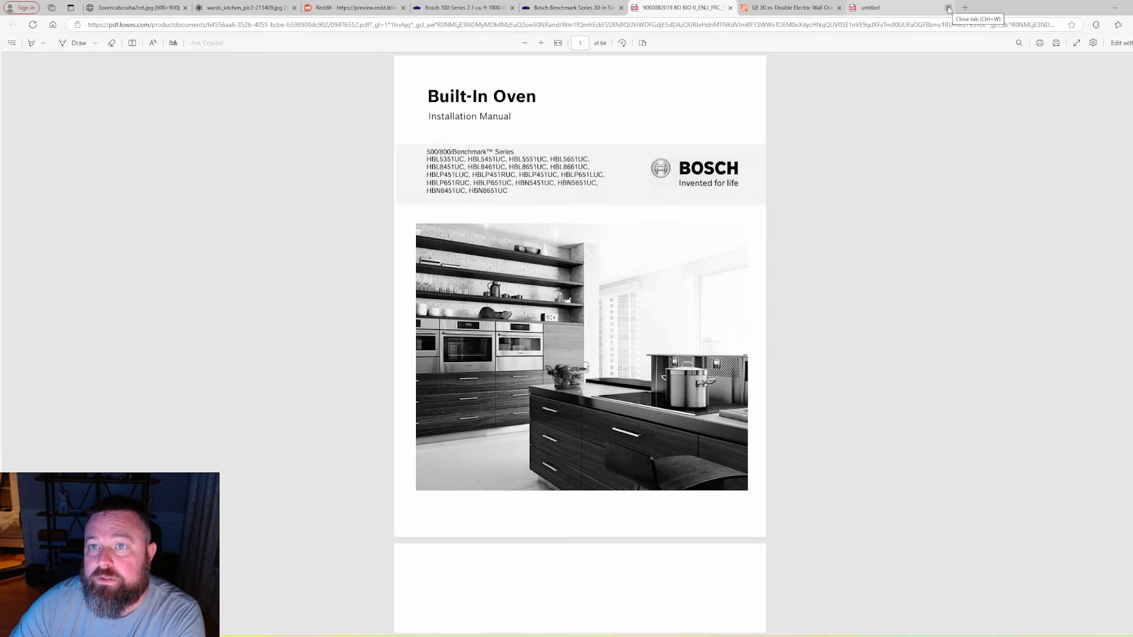
left_click(948, 8)
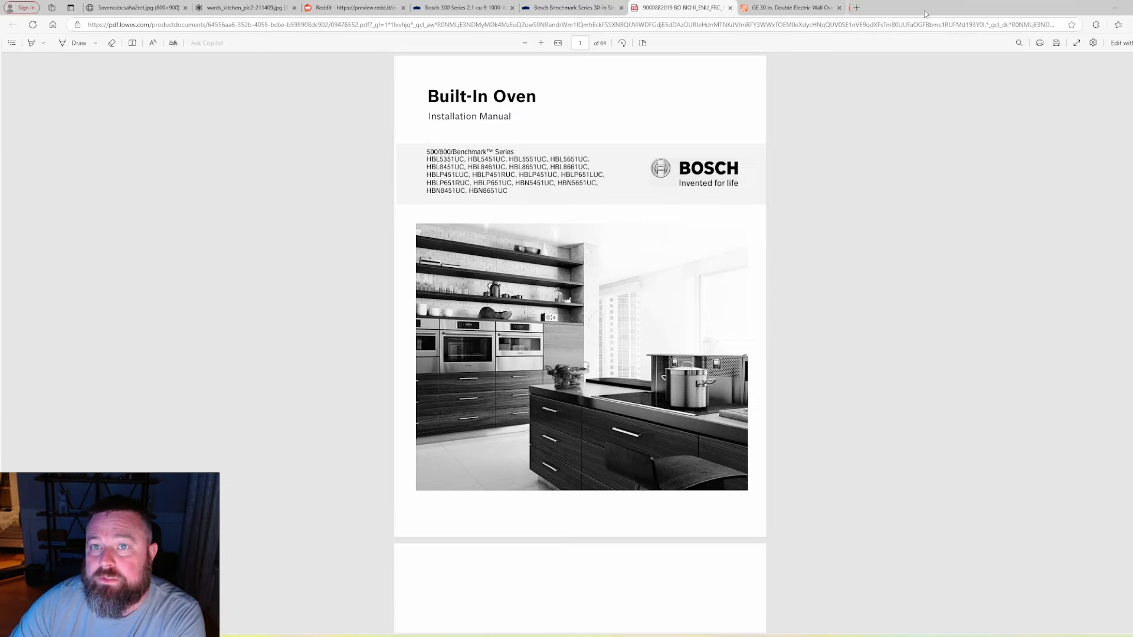
left_click(839, 8)
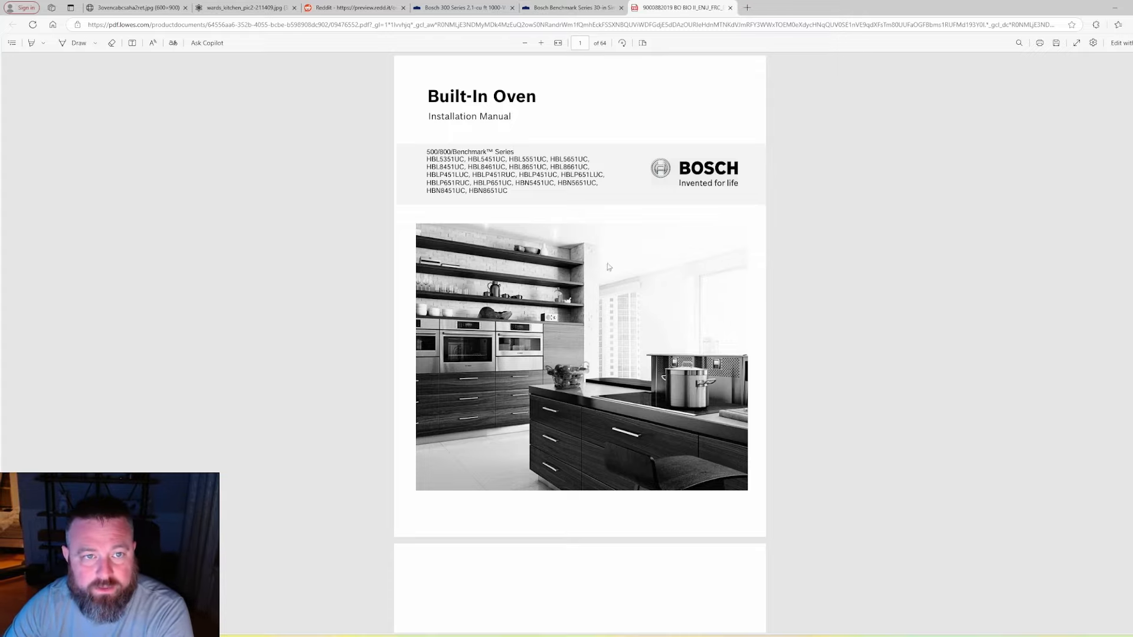
Step: Look through the Bosch Built-In Oven manual for the cabinet dimension requirements of 30" single oven units
scroll(616, 244, "down", 3)
scroll(593, 242, "up", 3)
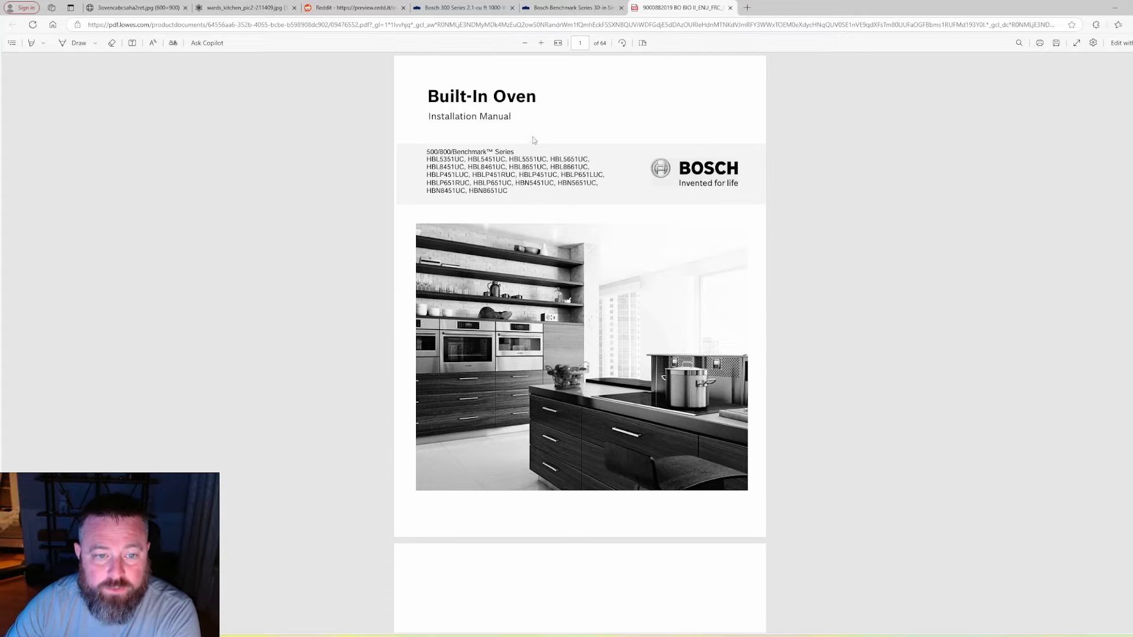
scroll(590, 248, "down", 15)
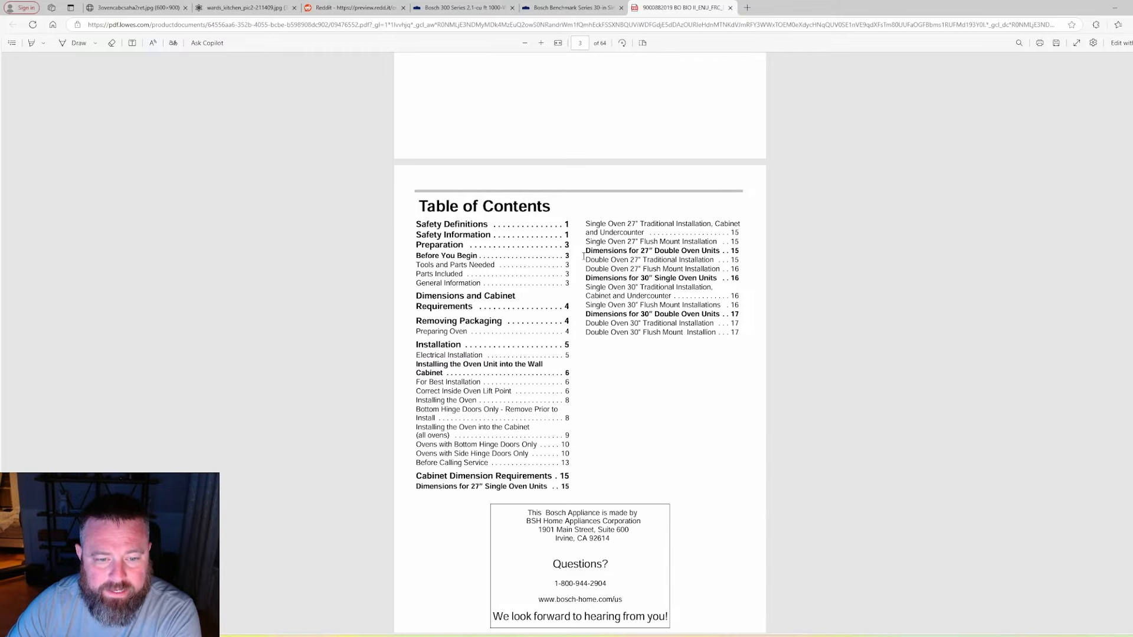
scroll(596, 265, "down", 12)
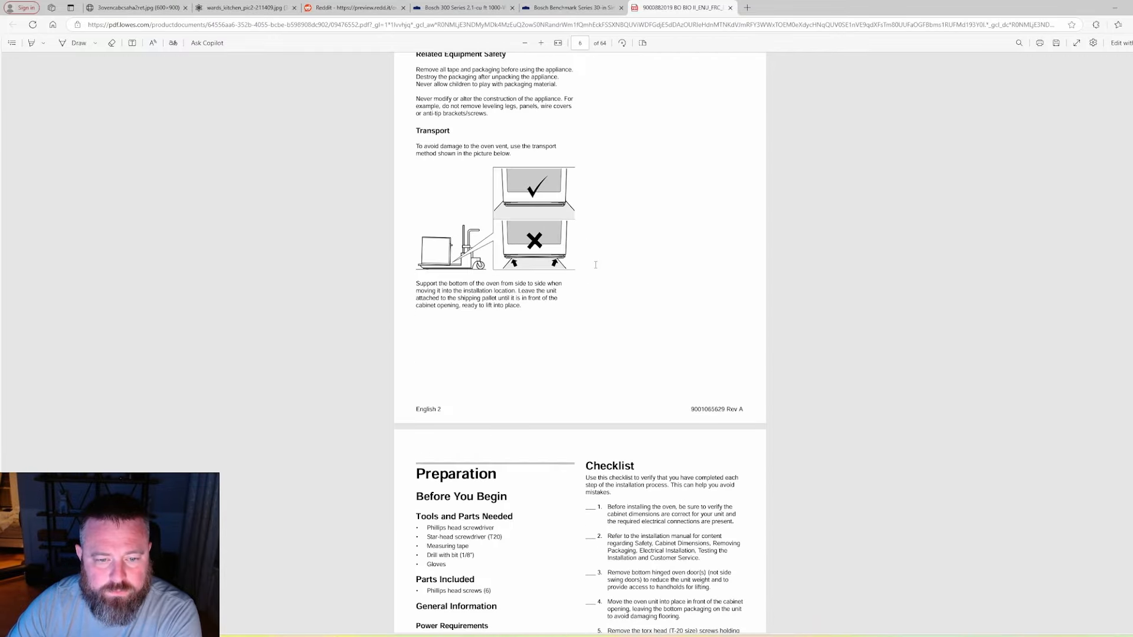
scroll(596, 269, "down", 15)
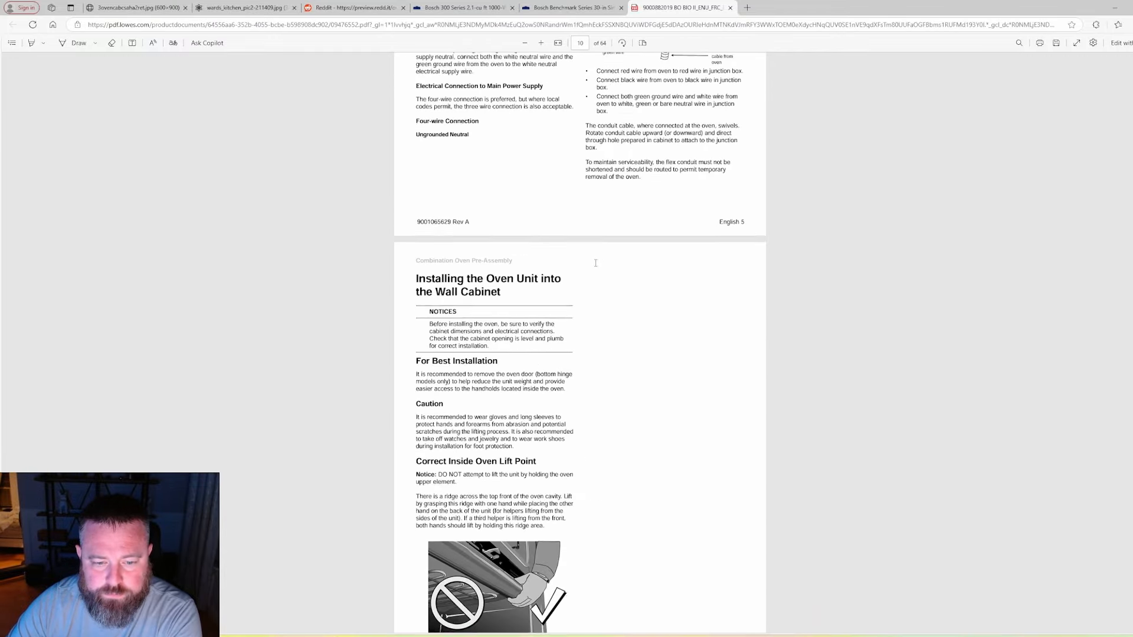
scroll(596, 262, "down", 8)
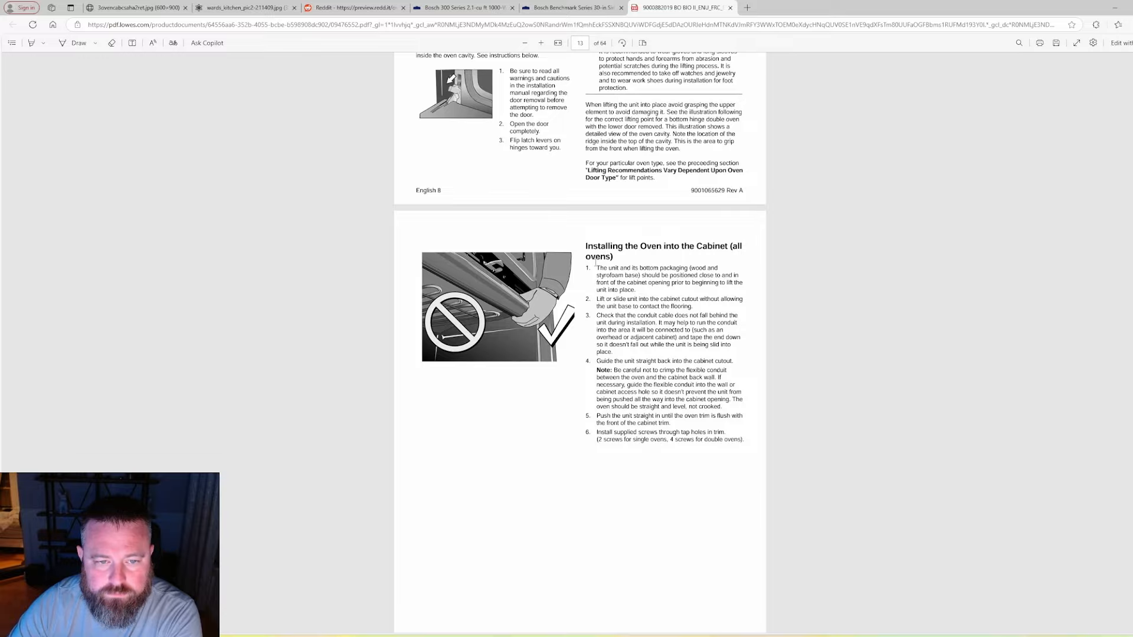
scroll(596, 264, "down", 5)
scroll(595, 266, "down", 20)
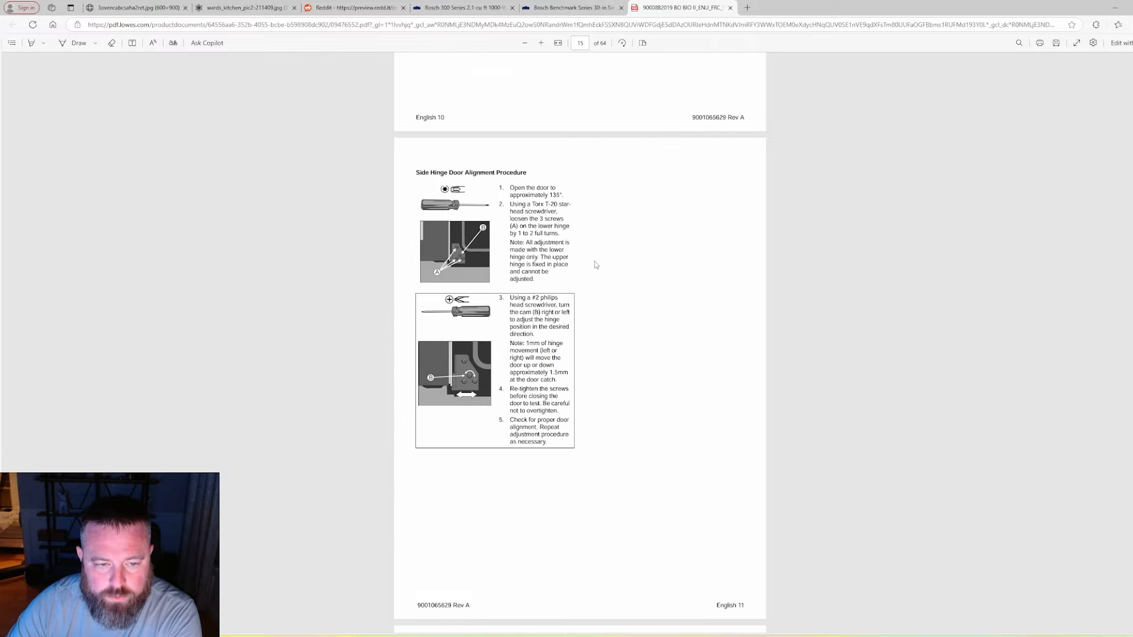
scroll(595, 264, "down", 5)
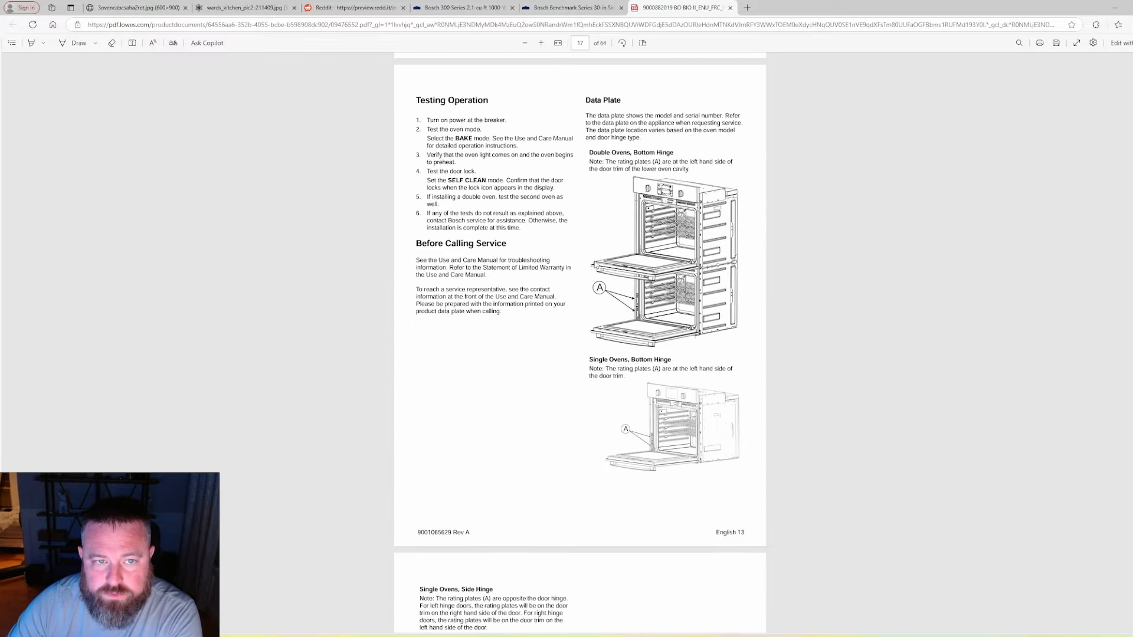
scroll(595, 266, "down", 15)
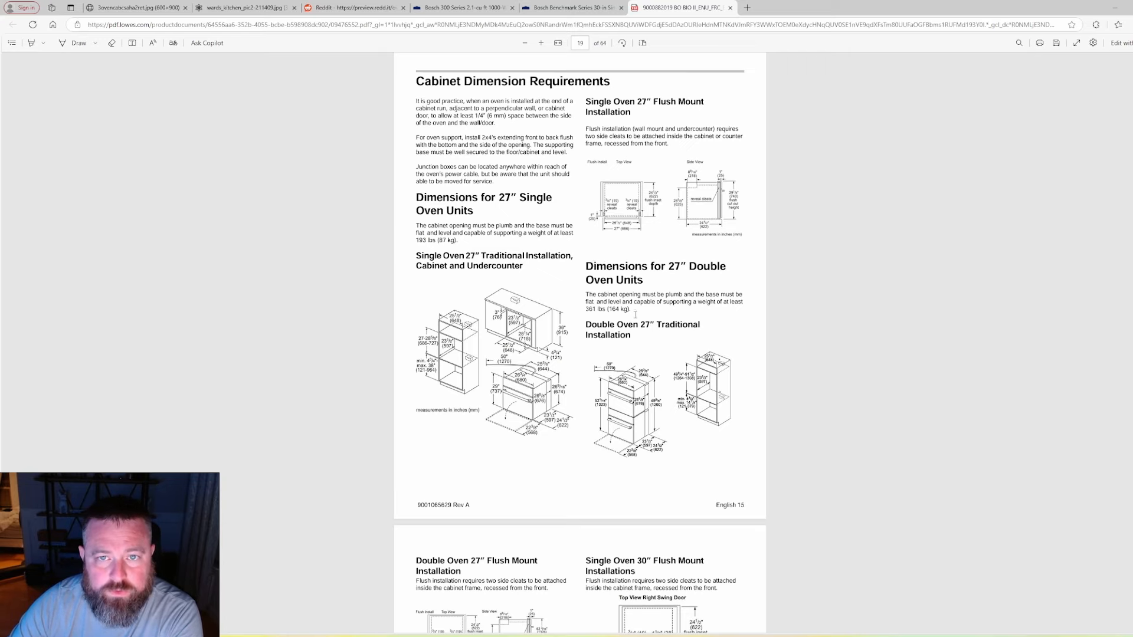
scroll(618, 302, "down", 8)
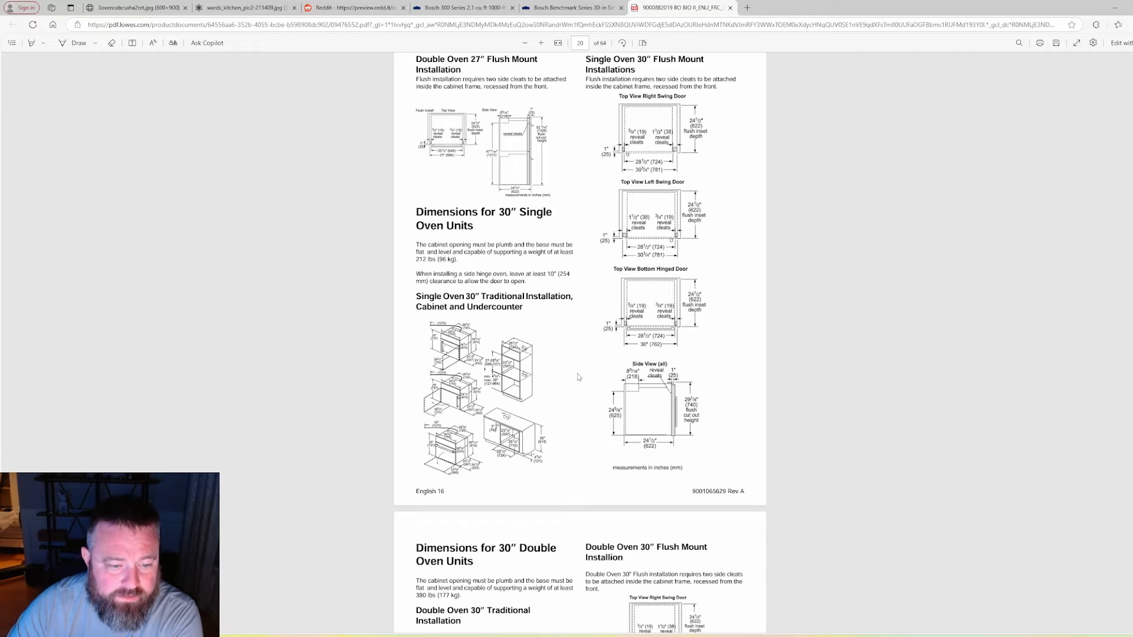
Step: Enlarge and examine the 30" single oven traditional and flush mount installation drawings, including cutout sizes and side-hinge door clearance
left_click(541, 43)
left_click(541, 43)
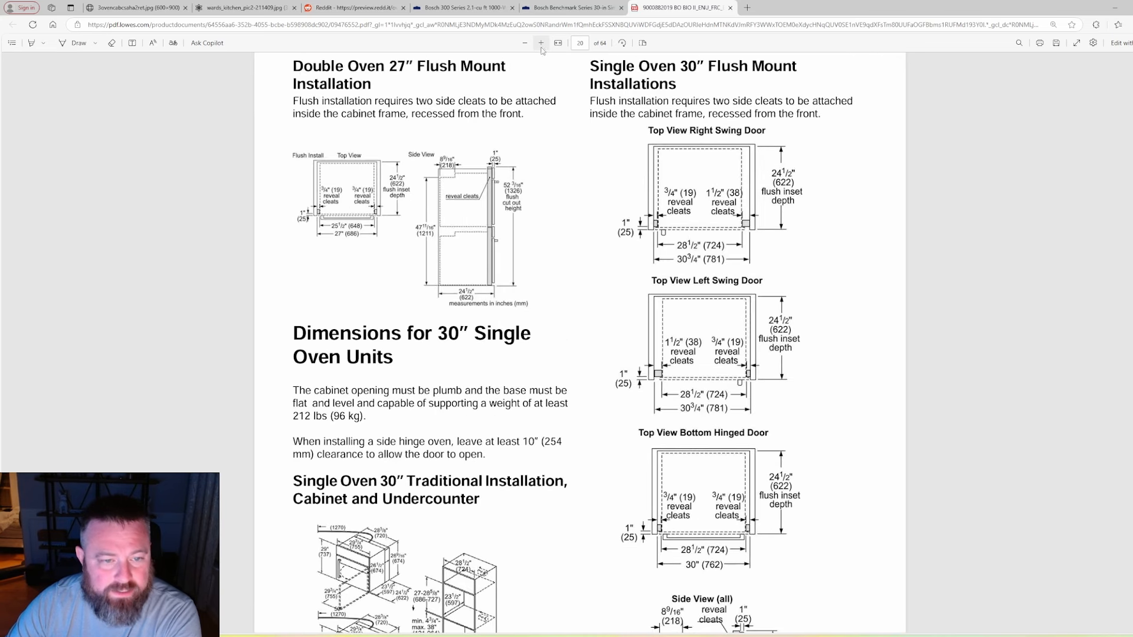
scroll(572, 220, "down", 4)
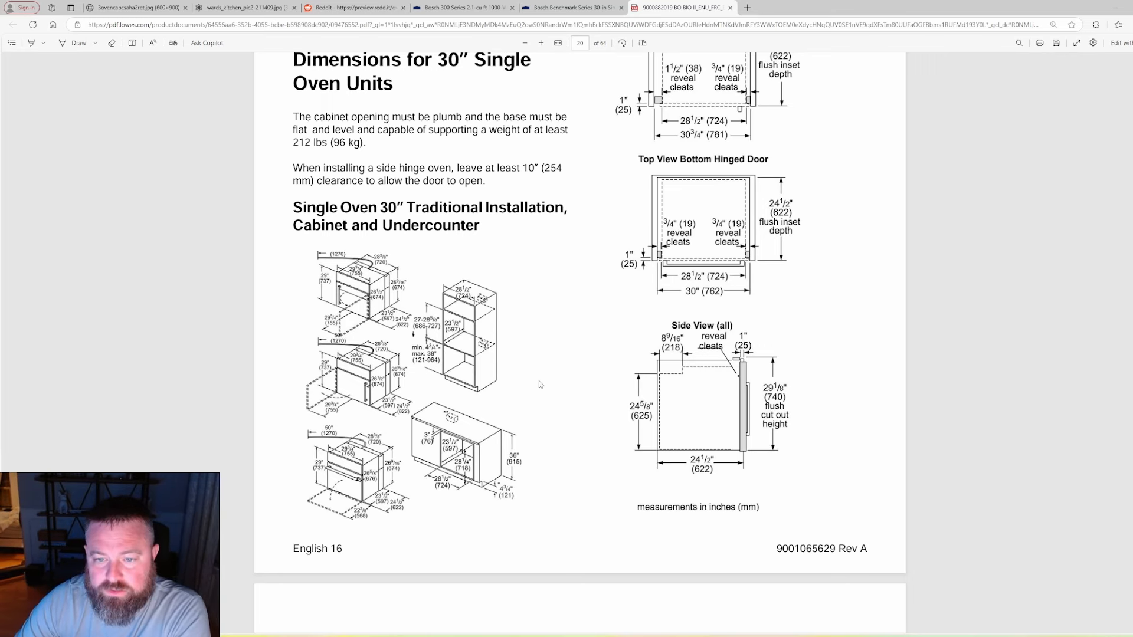
scroll(539, 382, "up", 3)
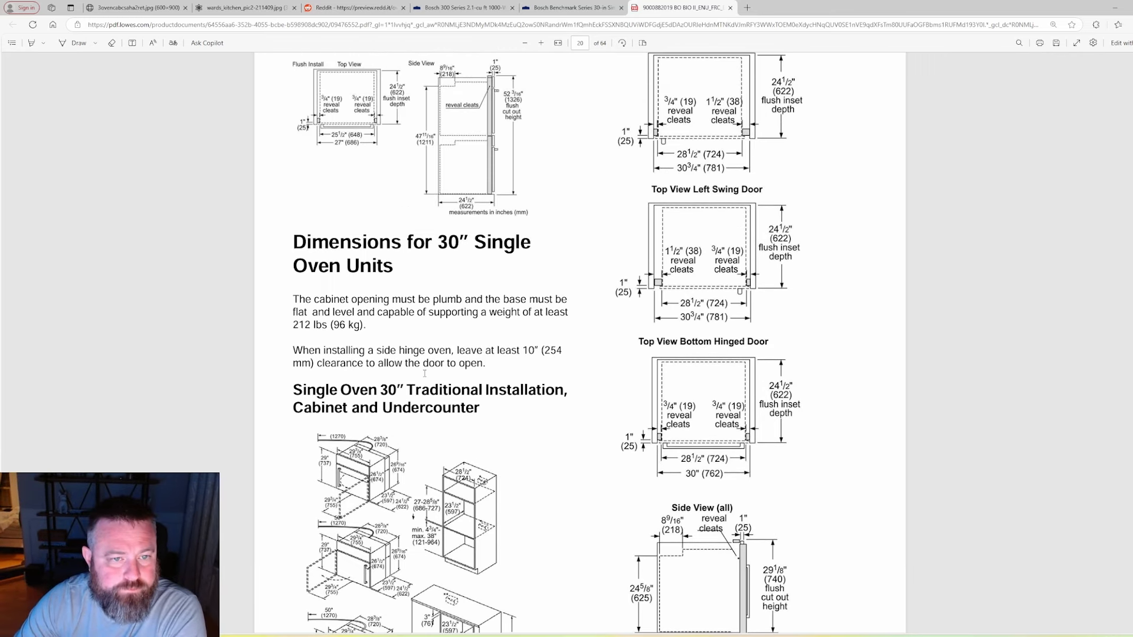
scroll(392, 325, "down", 3)
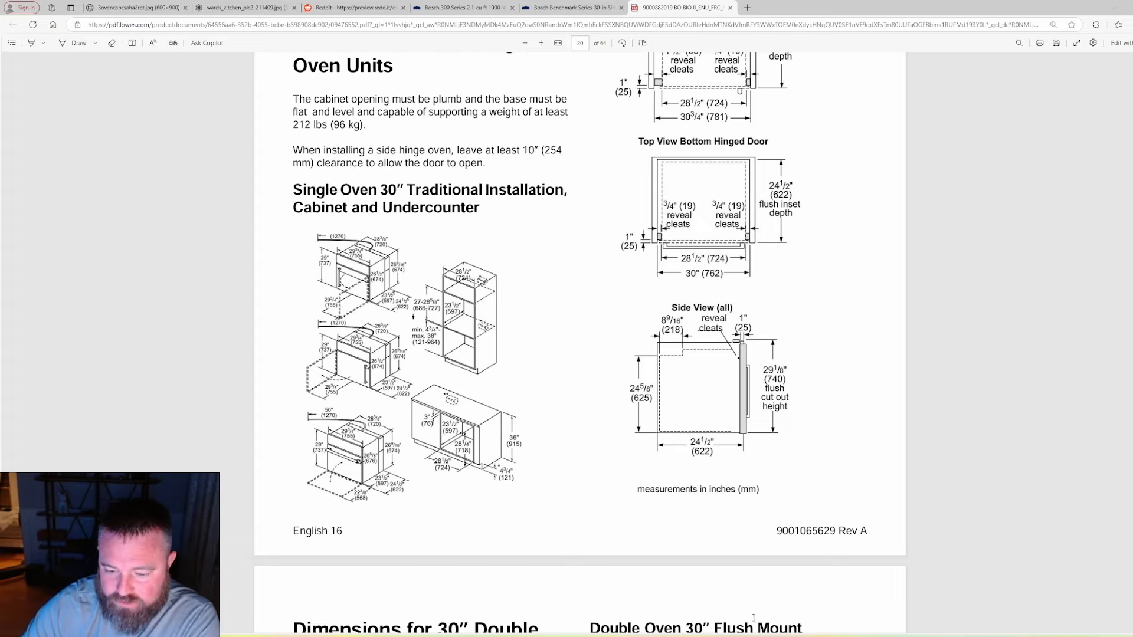
Step: Switch to Cabinet Vision and place a Std Tall cabinet on Wall 1, about 40 inches to the right of the tall oven cabinet
key("alt+Tab")
left_click(12, 42)
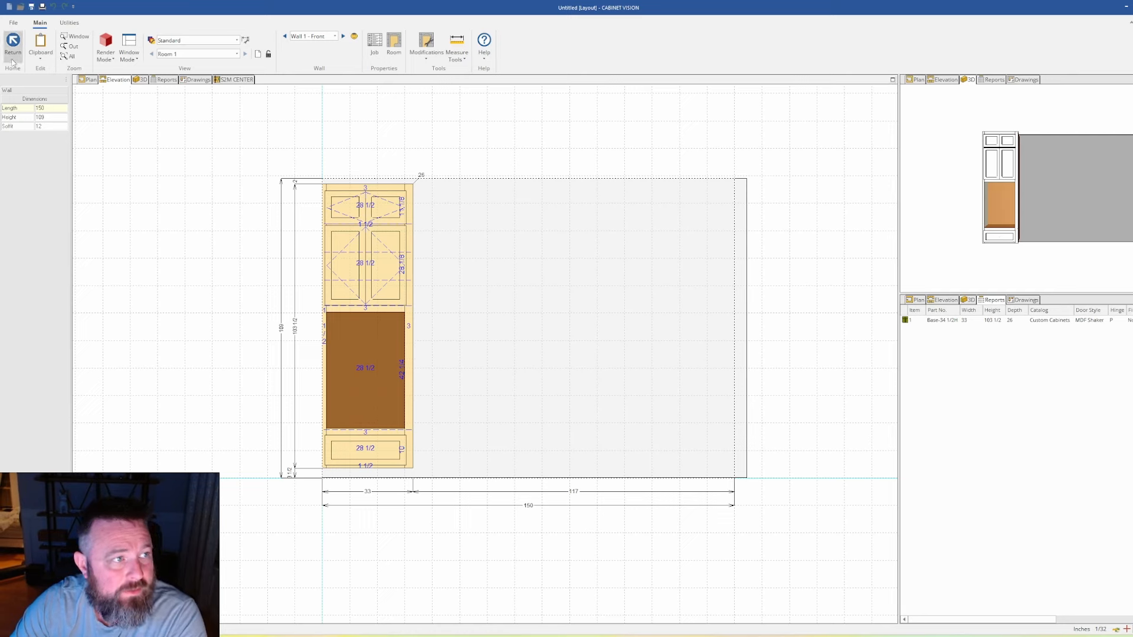
left_click(36, 99)
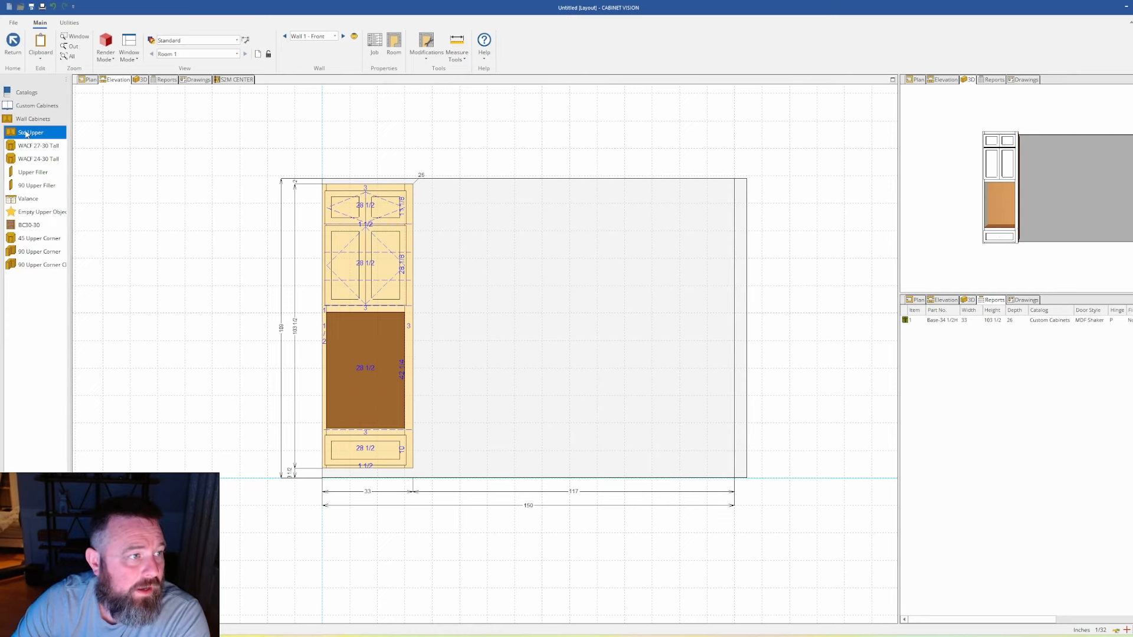
left_click(41, 120)
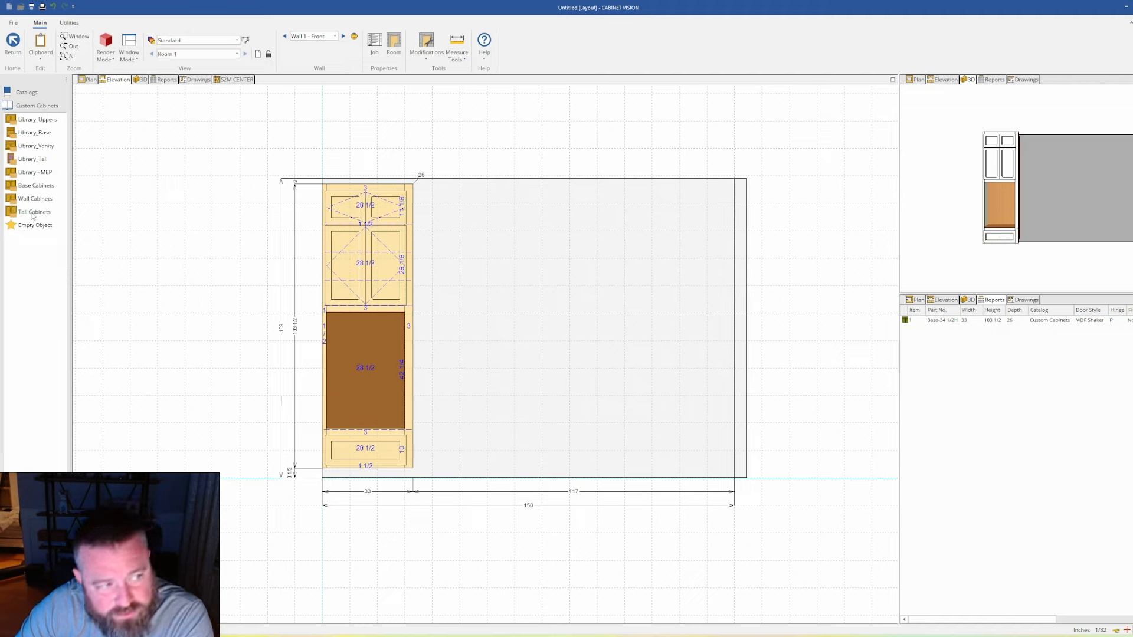
left_click(34, 213)
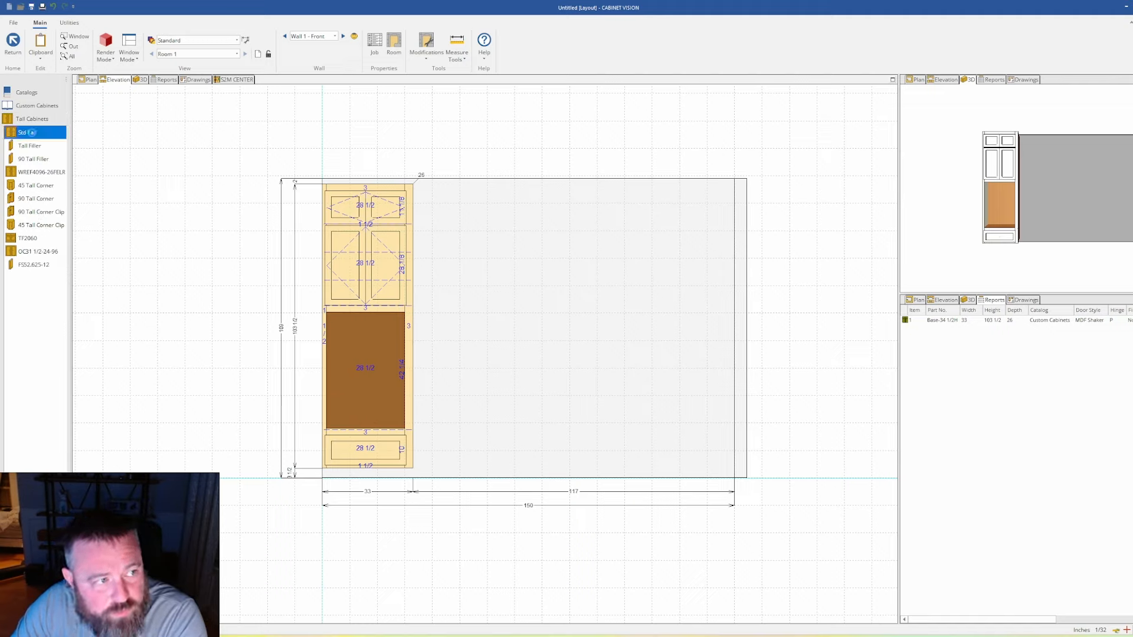
left_click_drag(31, 132, 563, 350)
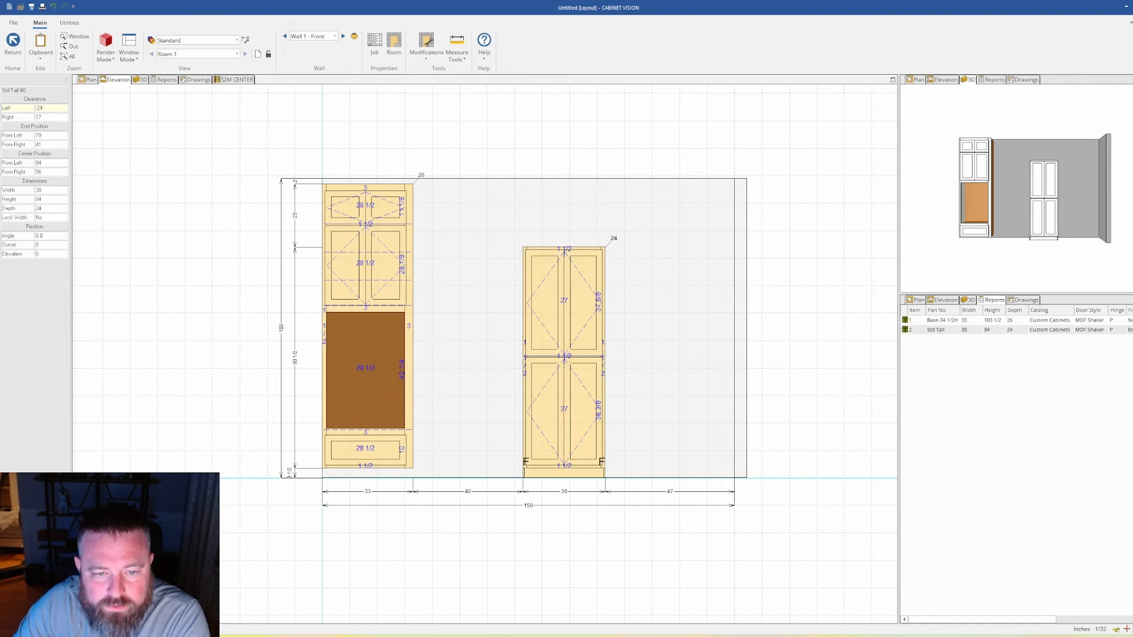
Step: Erase all face and interior parts of the new Std Tall cabinet and return to the wall elevation
double_click(563, 351)
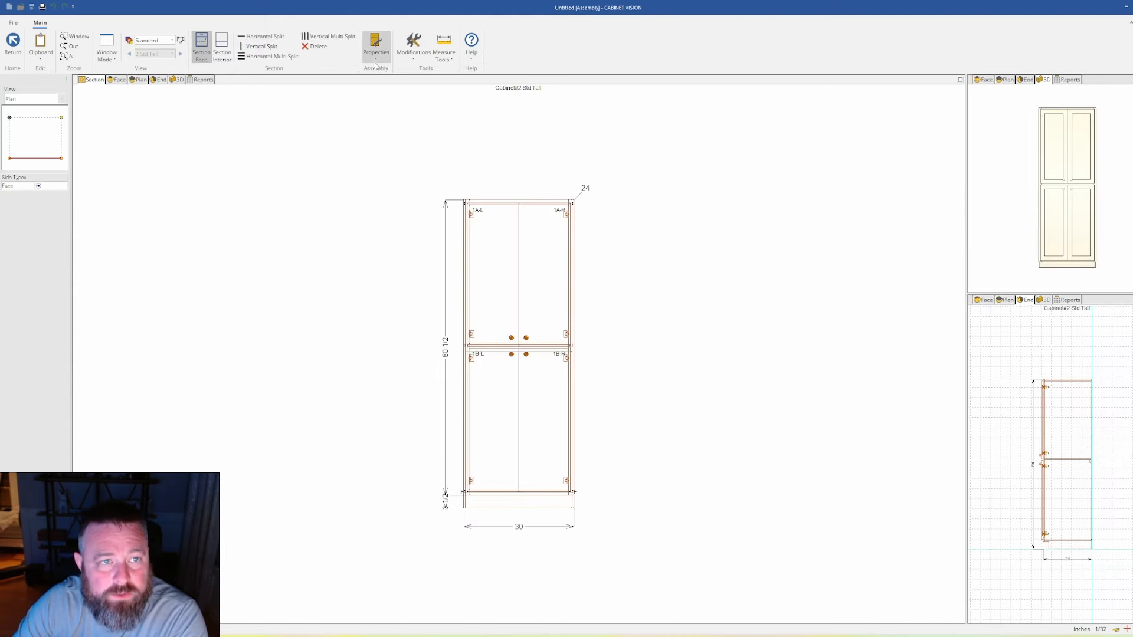
left_click(314, 46)
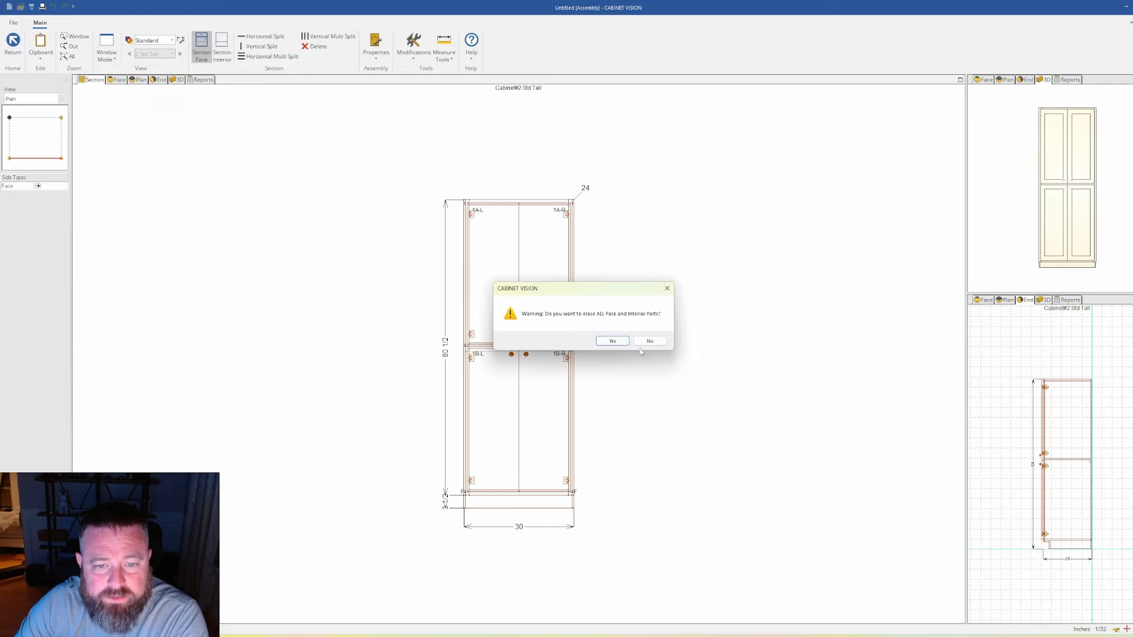
left_click(614, 340)
left_click(13, 44)
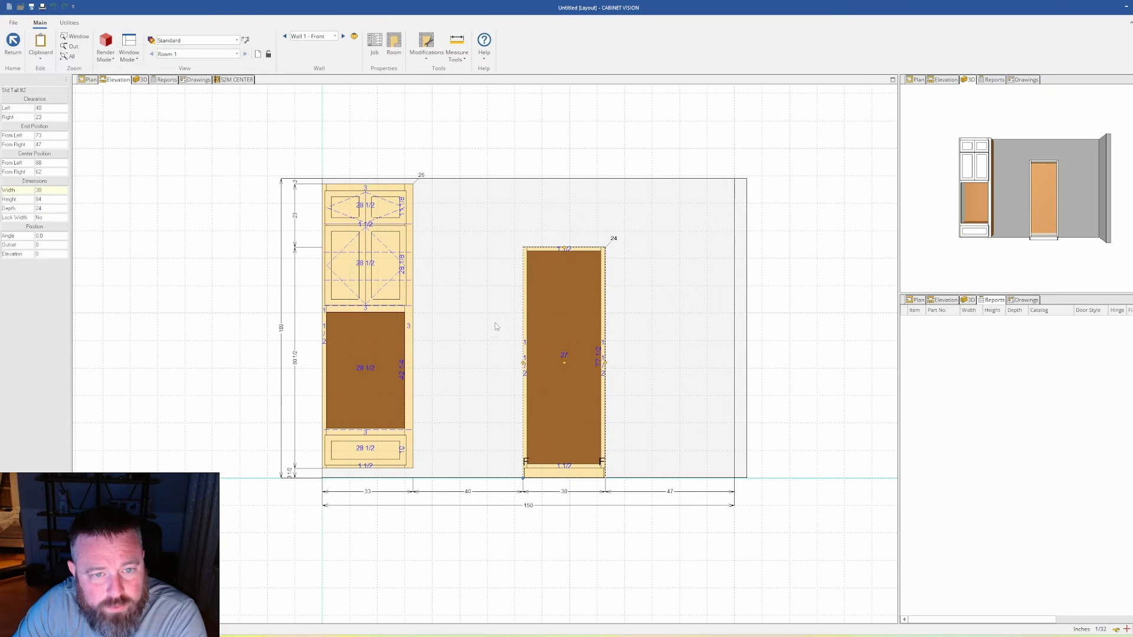
Step: Set the height of the emptied Std Tall cabinet to 96 inches
left_click(54, 199)
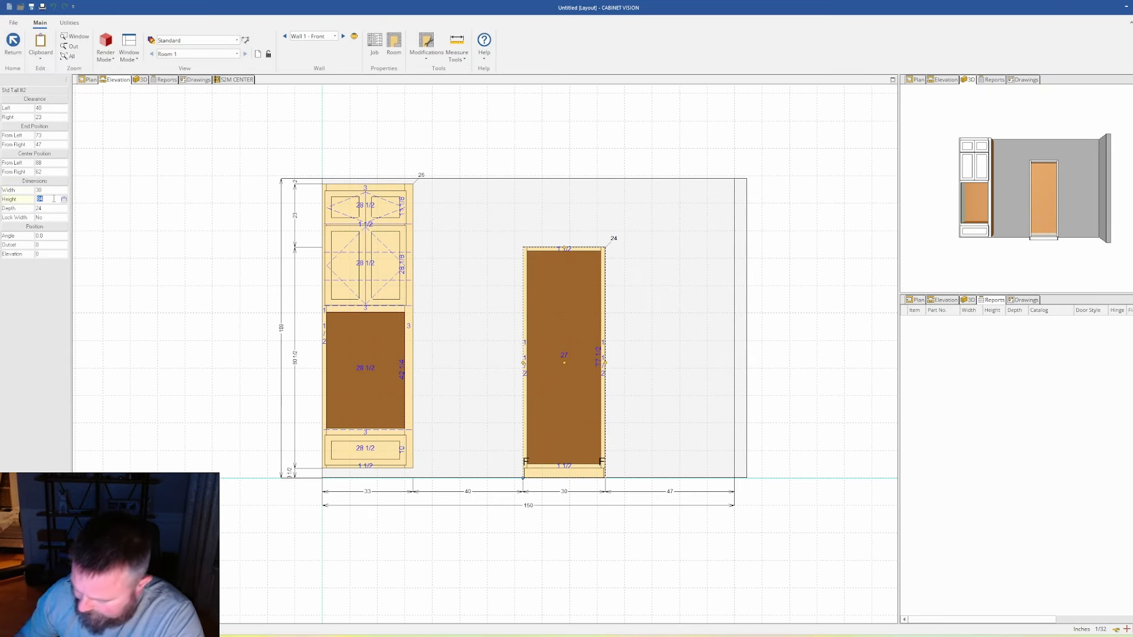
type("96")
key("Return")
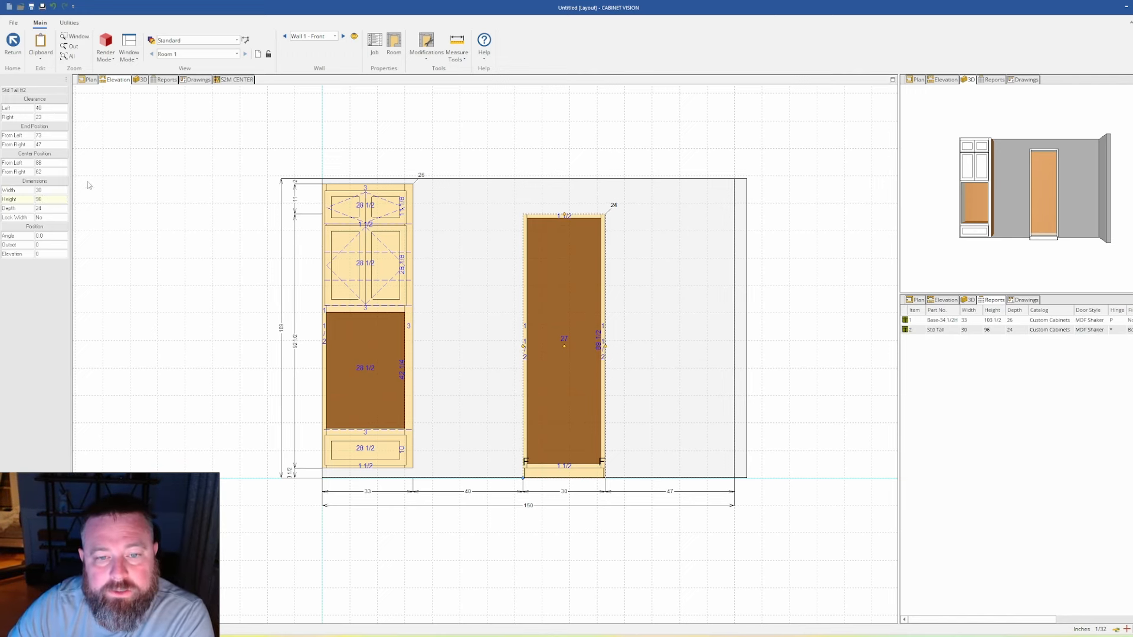
Step: Remove the finished ends from both sides of the Std Tall cabinet
right_click(538, 377)
mouse_move(603, 377)
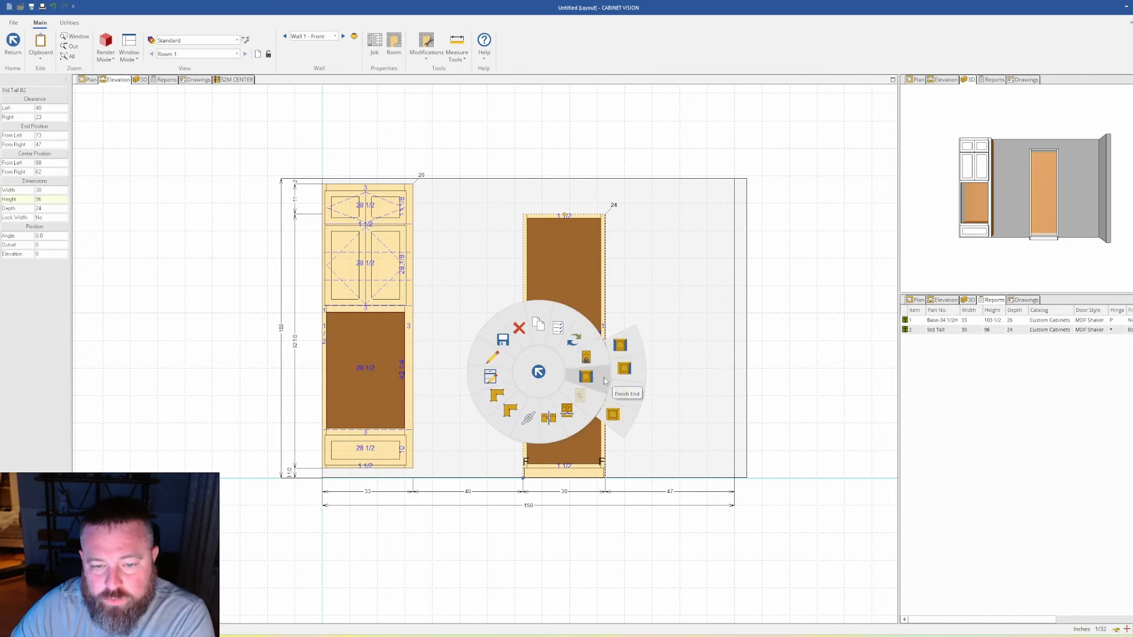
left_click(621, 421)
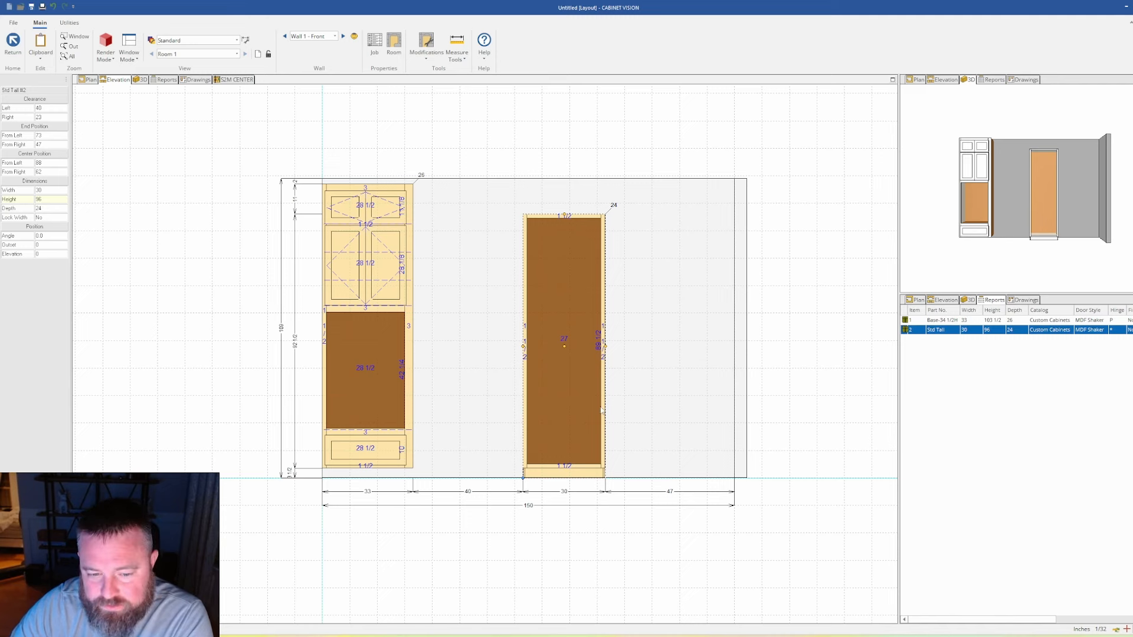
scroll(608, 424, "up", 1)
scroll(613, 443, "down", 1)
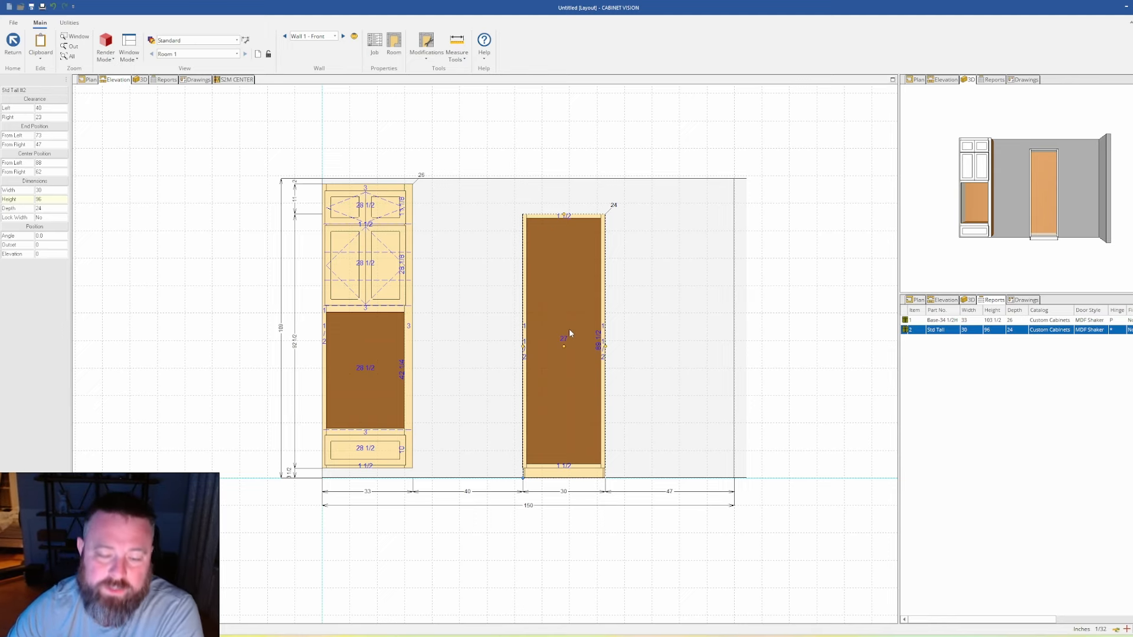
scroll(593, 400, "up", 2)
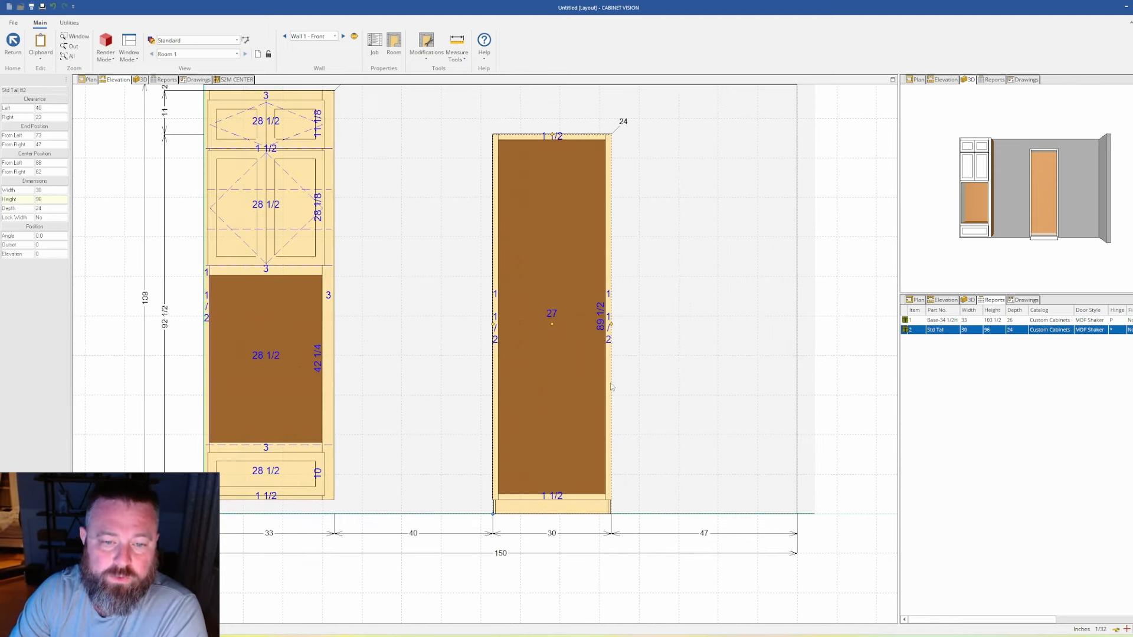
Step: In the plan view, move the tall oven cabinet to the far right end of Wall 1
left_click(94, 79)
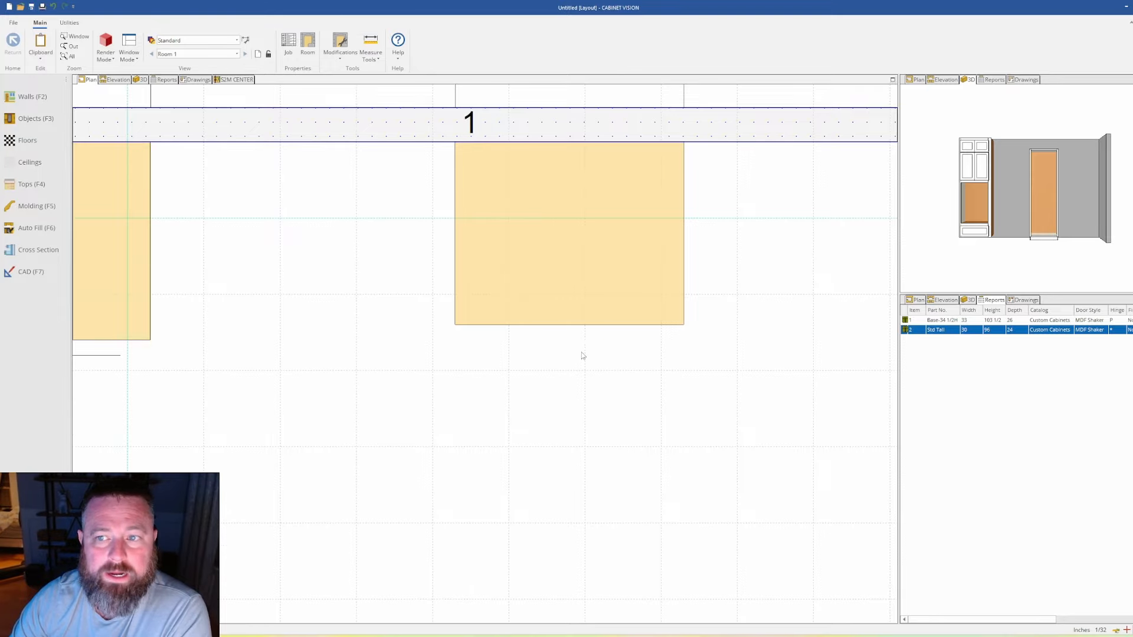
scroll(583, 354, "down", 3)
left_click(464, 331)
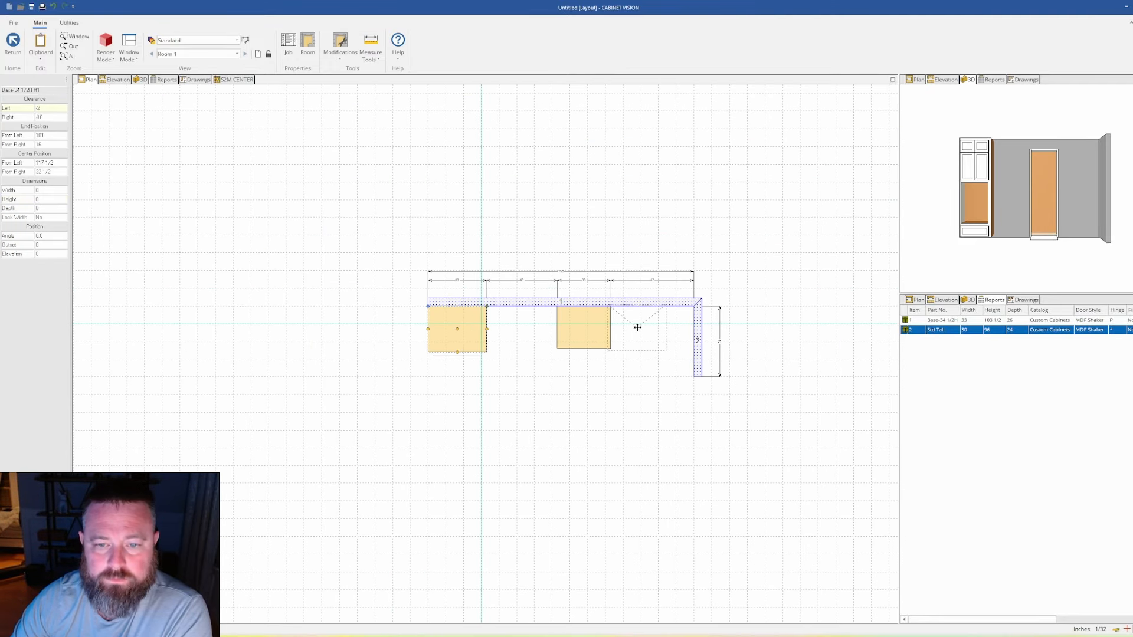
left_click_drag(675, 321, 672, 322)
Step: Move the Std Tall cabinet to about 17 inches from the left end of Wall 1 and return to the wall elevation
left_click(594, 326)
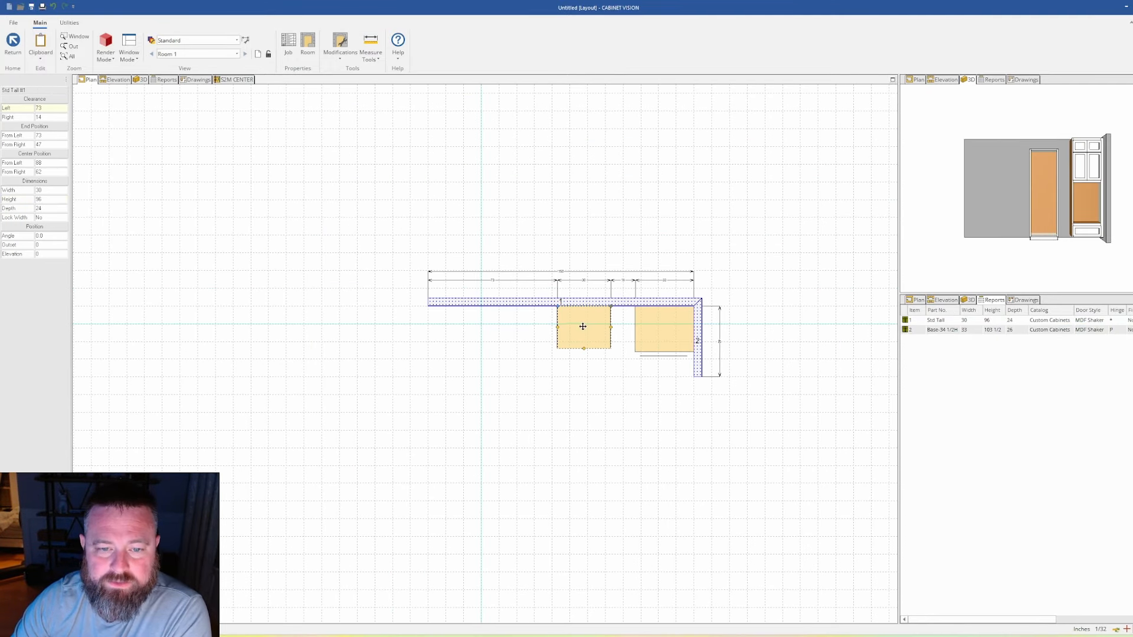
left_click_drag(583, 327, 484, 323)
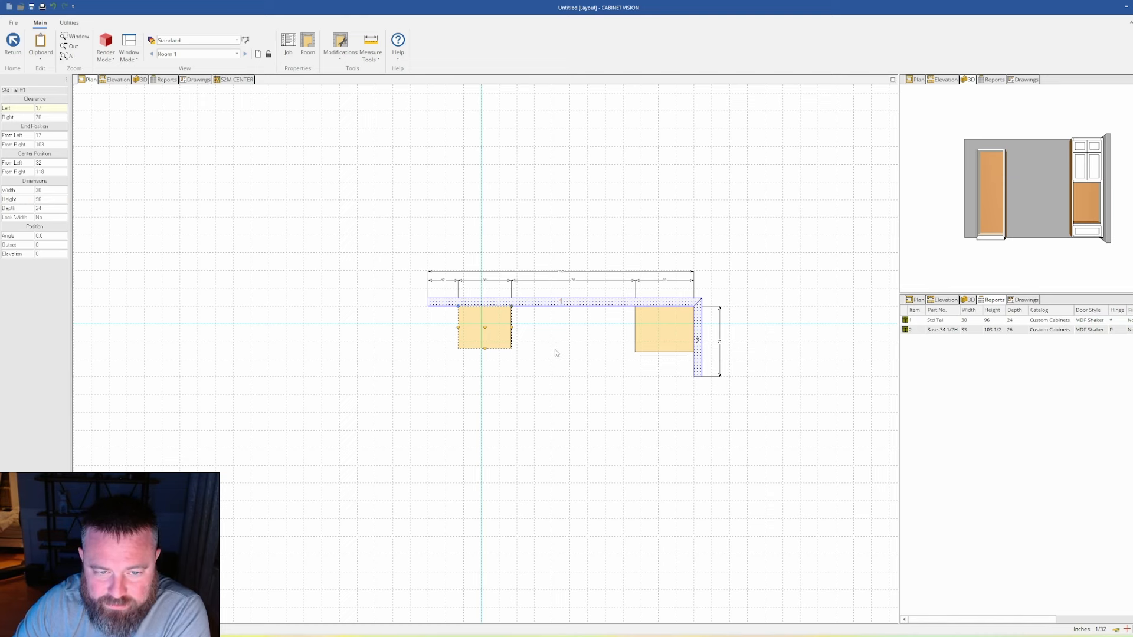
left_click(523, 333)
double_click(526, 302)
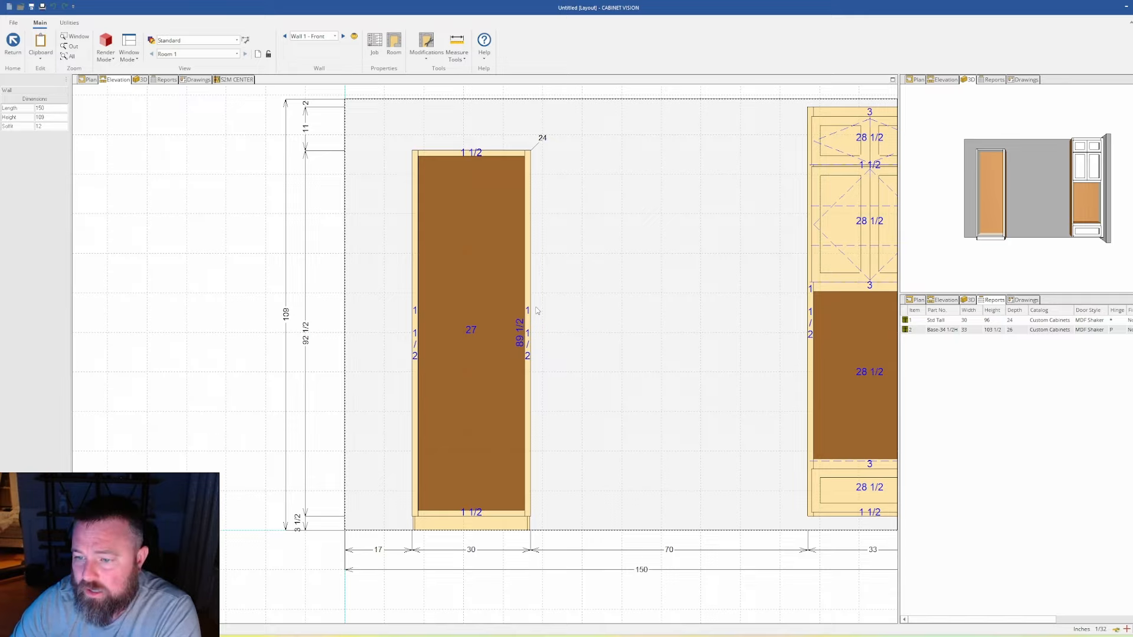
Step: Set the width of the Std Tall cabinet to 31 1/2 inches
left_click(470, 307)
left_click(61, 190)
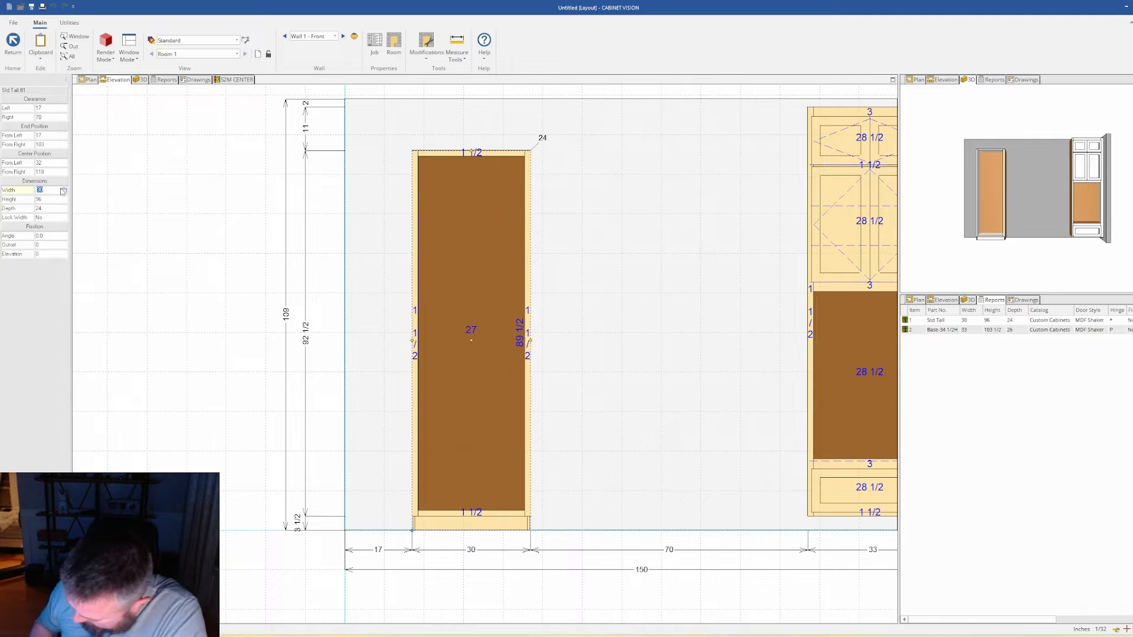
type("31 1/2")
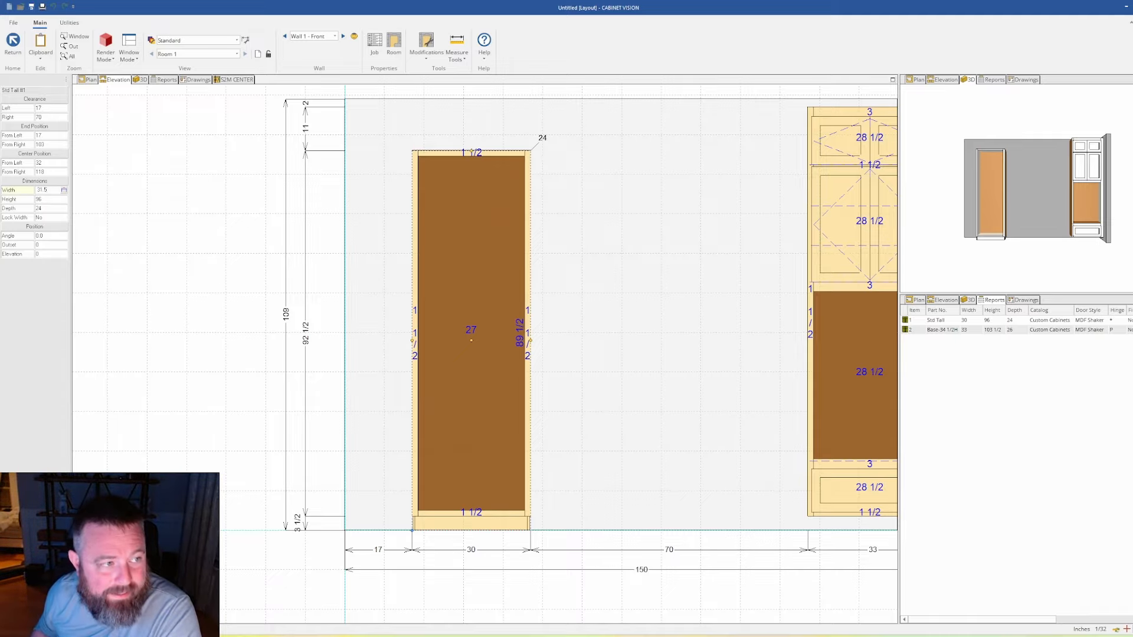
key("Return")
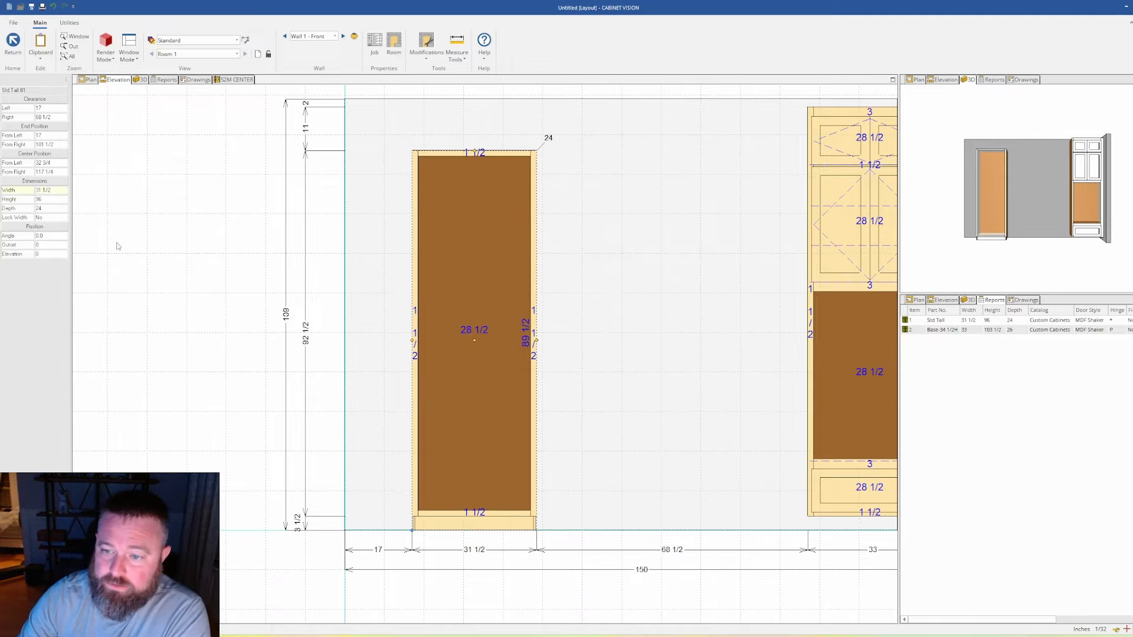
Step: Open the Std Tall cabinet's face section and split its opening horizontally into four equal open sections
middle_click_drag(692, 364, 603, 347)
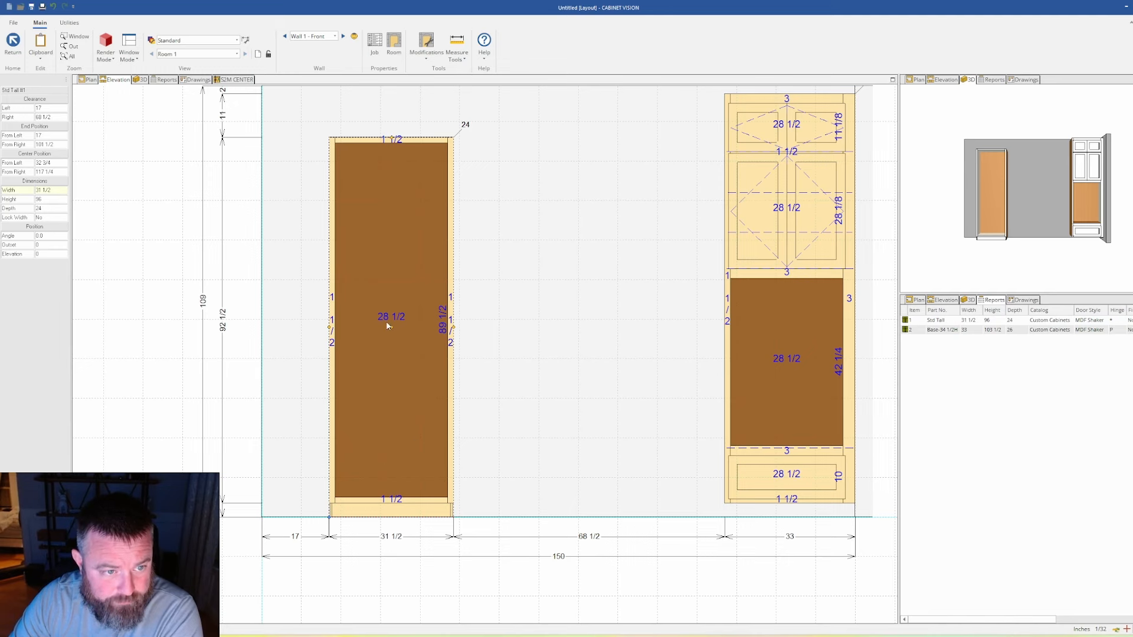
double_click(386, 383)
left_click(522, 393)
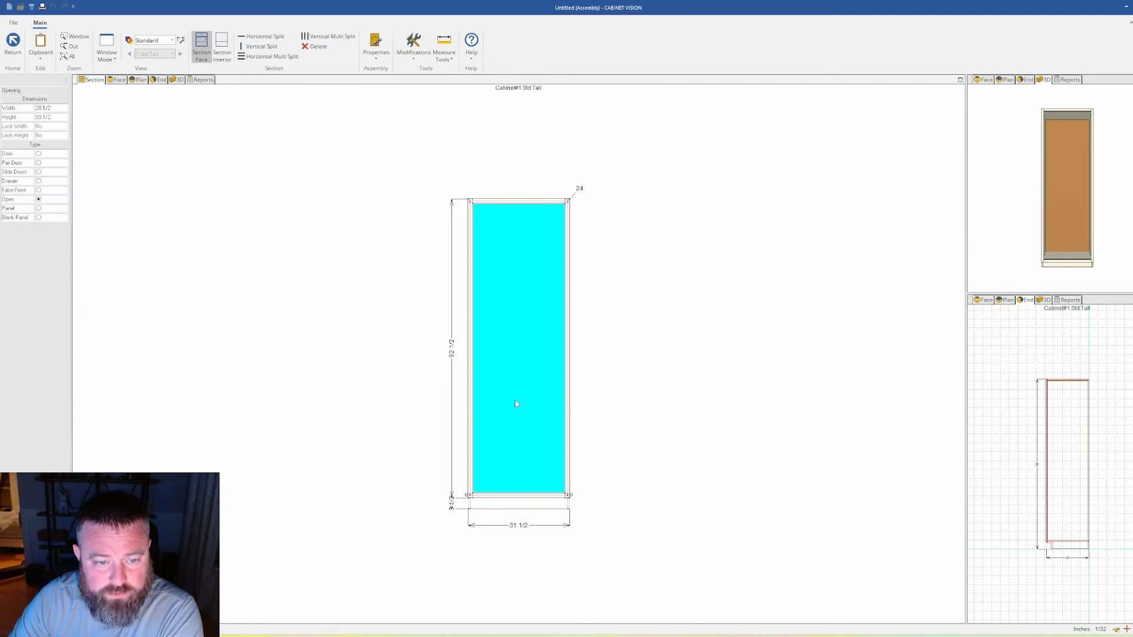
left_click(269, 56)
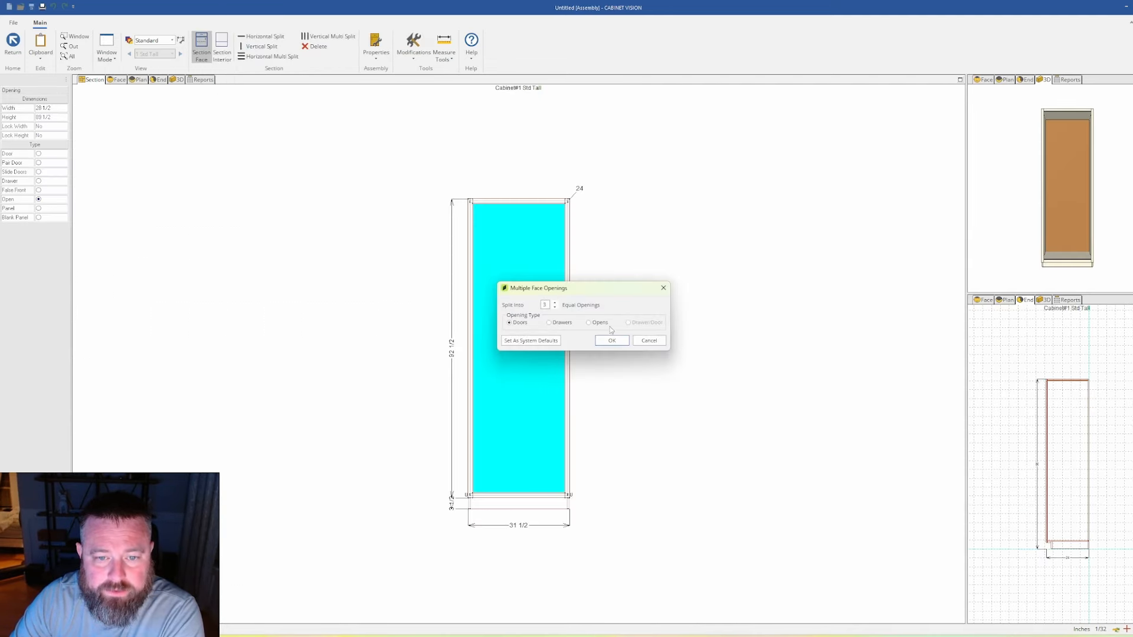
left_click(600, 323)
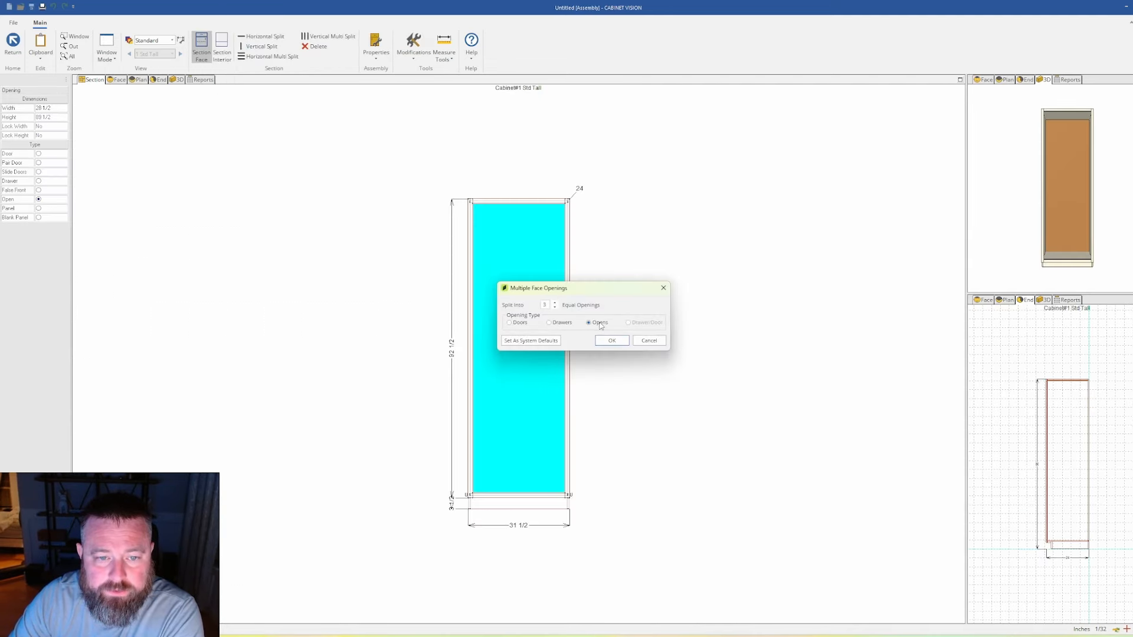
left_click(555, 304)
left_click(611, 340)
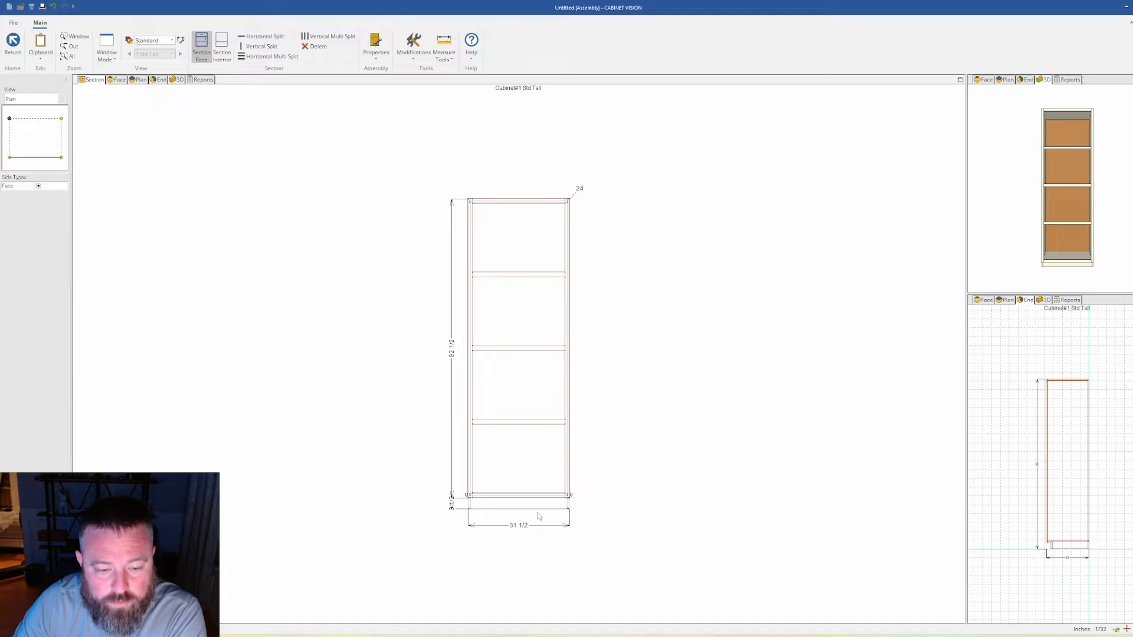
Step: Set the height of the bottom opening to 8 inches and lock that height
left_click(512, 477)
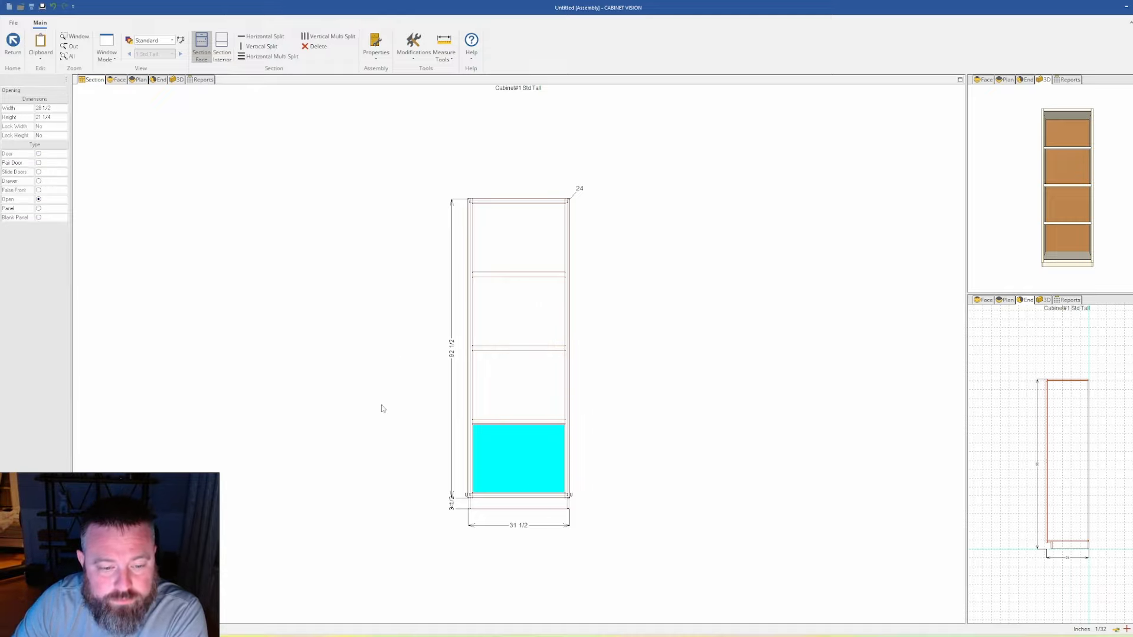
left_click(52, 117)
type("8")
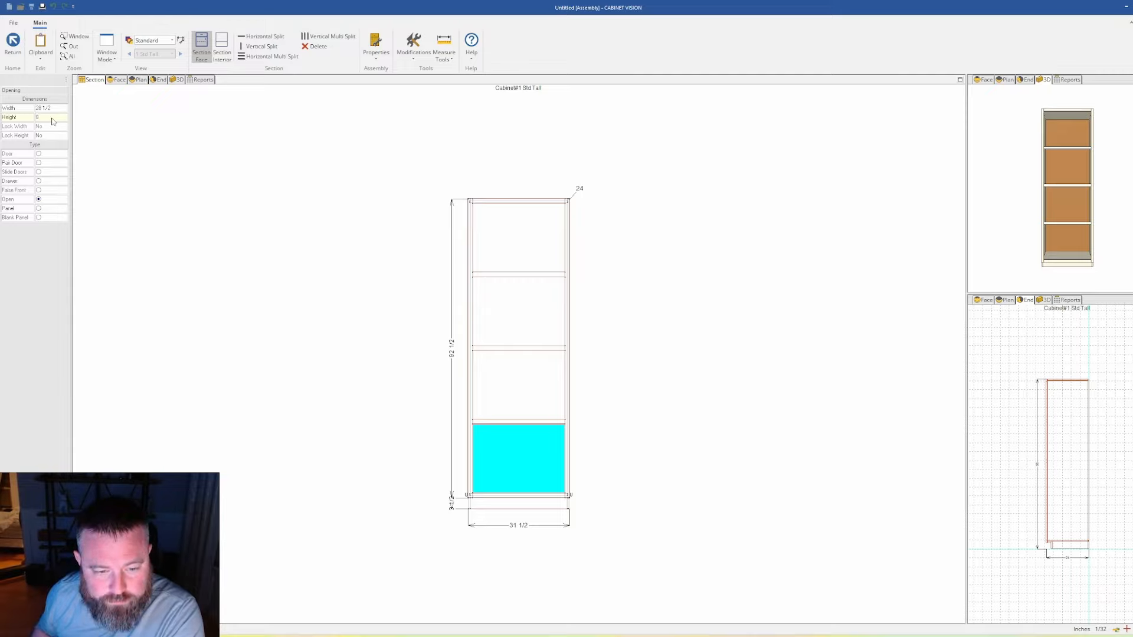
key("Return")
left_click(58, 135)
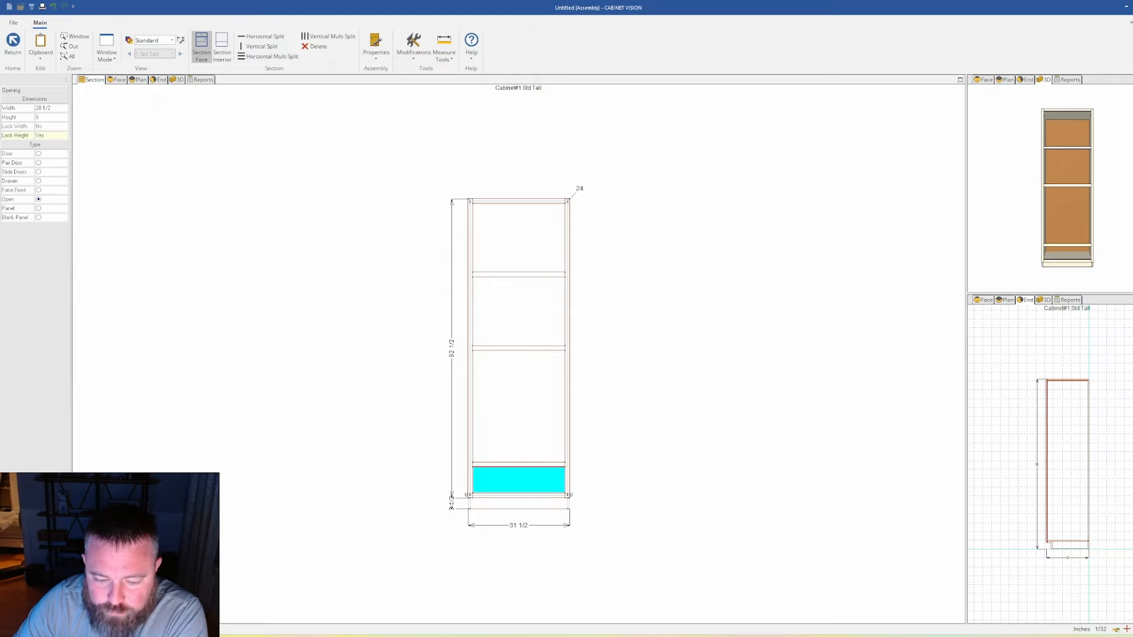
Step: Check the oven cutout dimensions in the installation manual and set the second opening from the bottom to 21 1/8 inches high
key("alt+Tab")
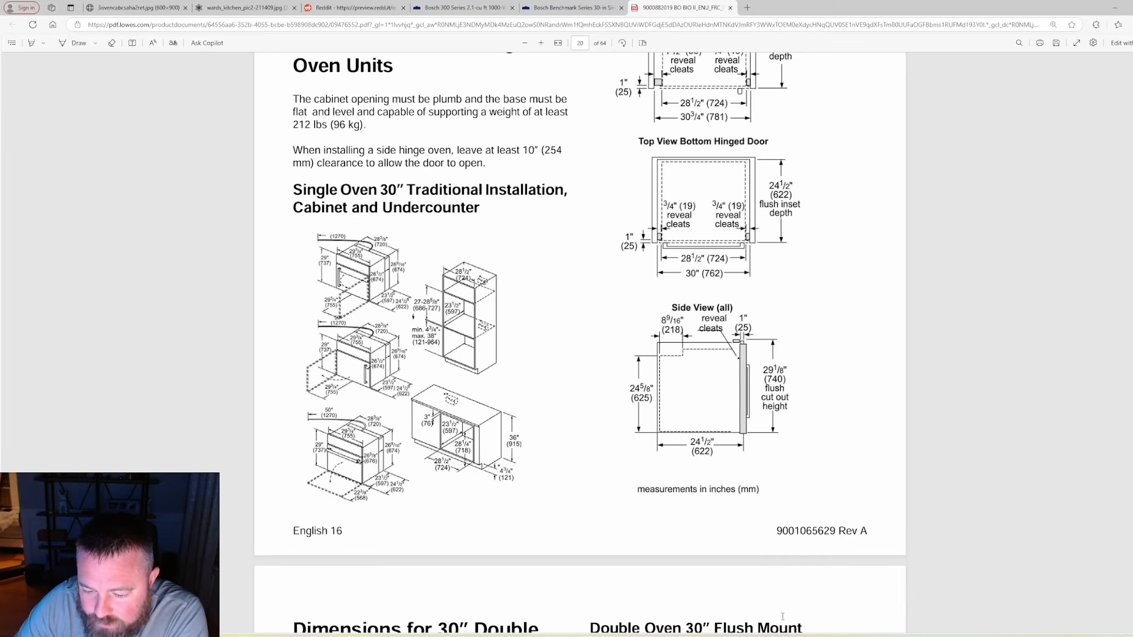
key("alt+Tab")
left_click(519, 418)
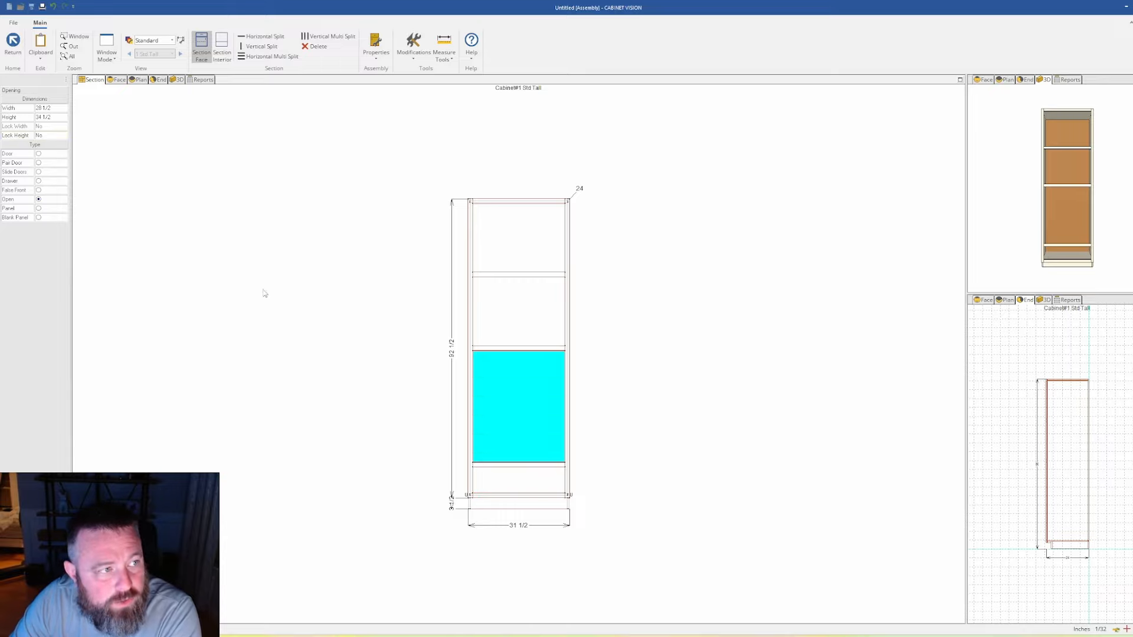
left_click(54, 118)
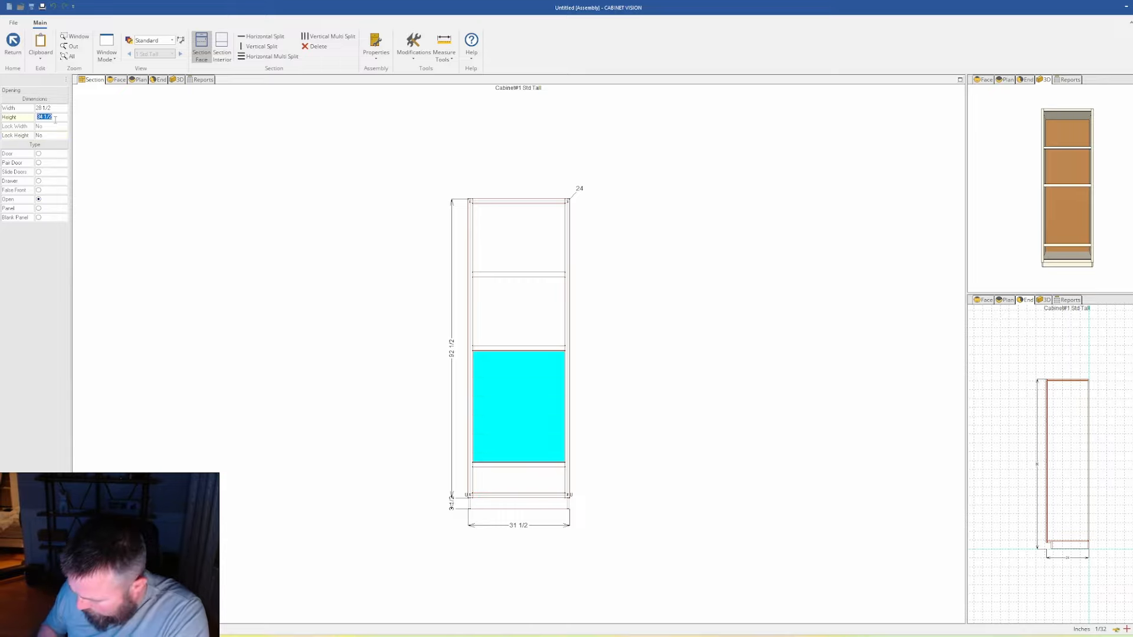
type("21.125")
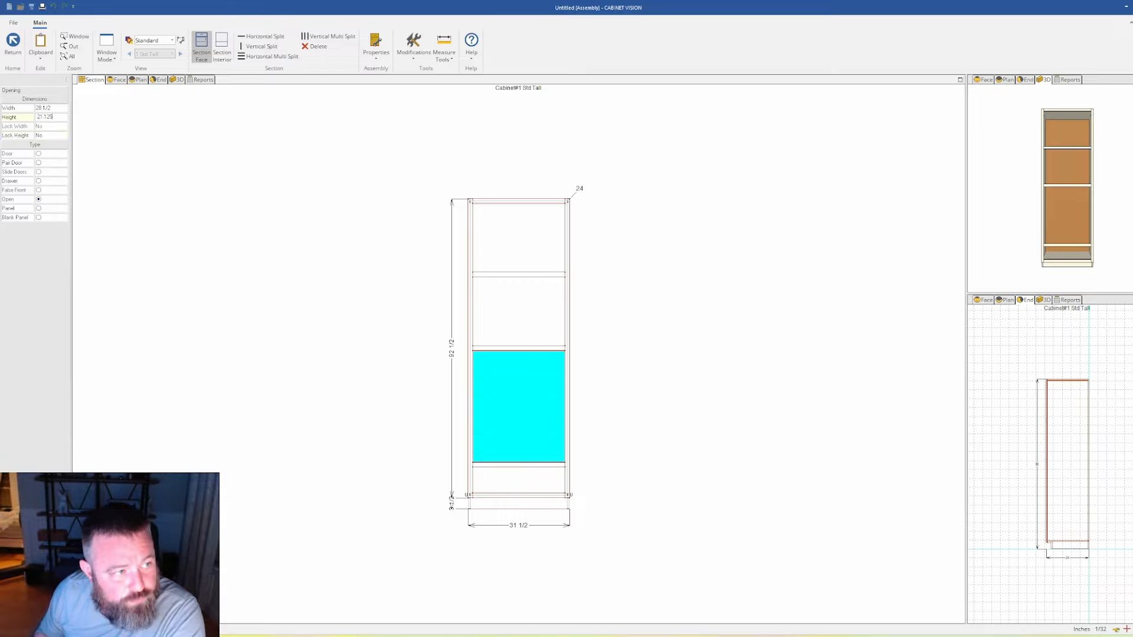
key("Return")
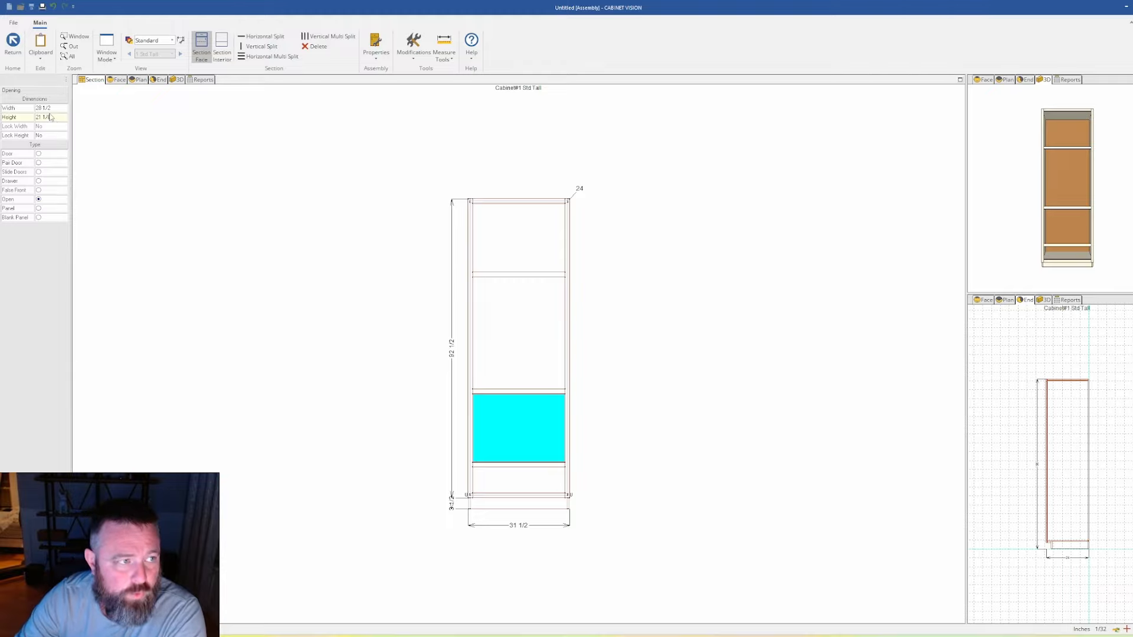
left_click(50, 117)
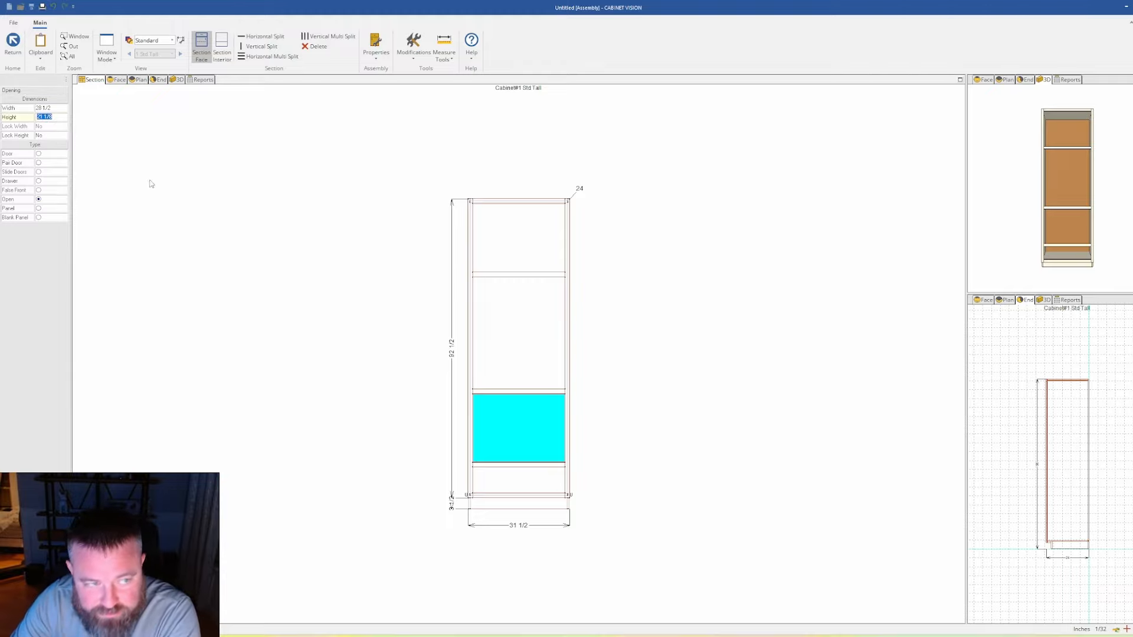
key("Escape")
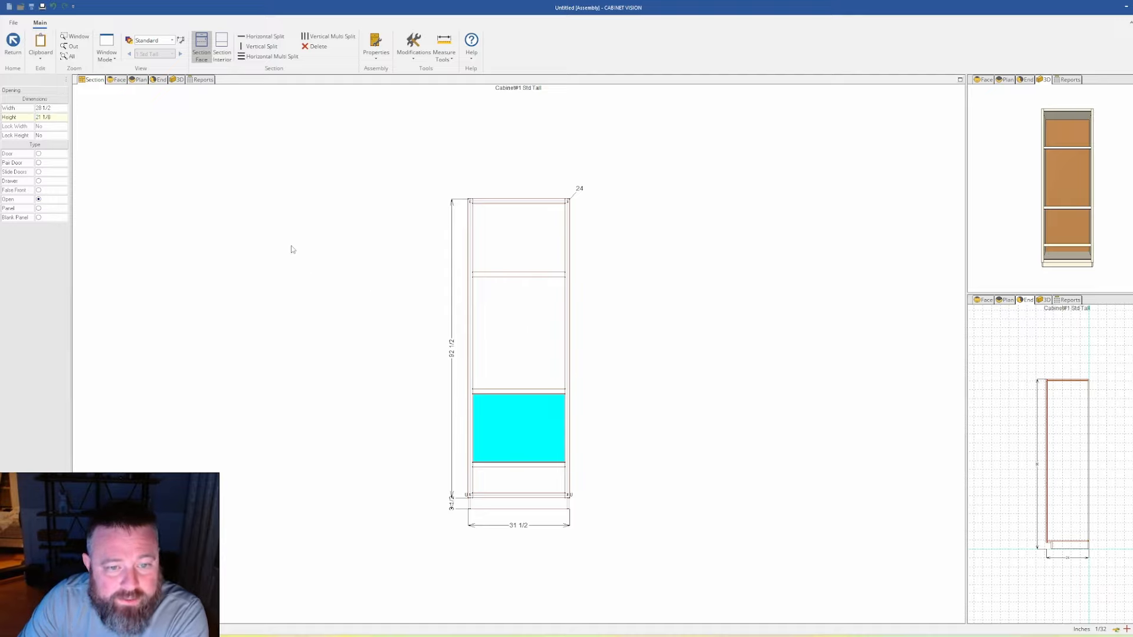
Step: Change the locked 8-inch bottom opening to a drawer
type("8")
key("Return")
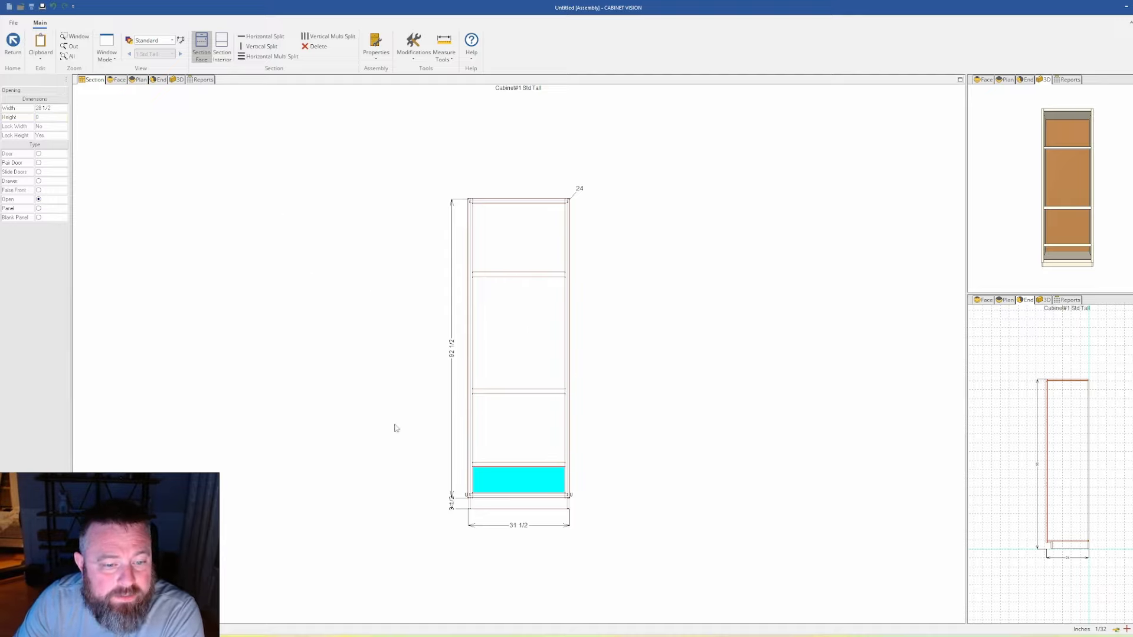
left_click(50, 183)
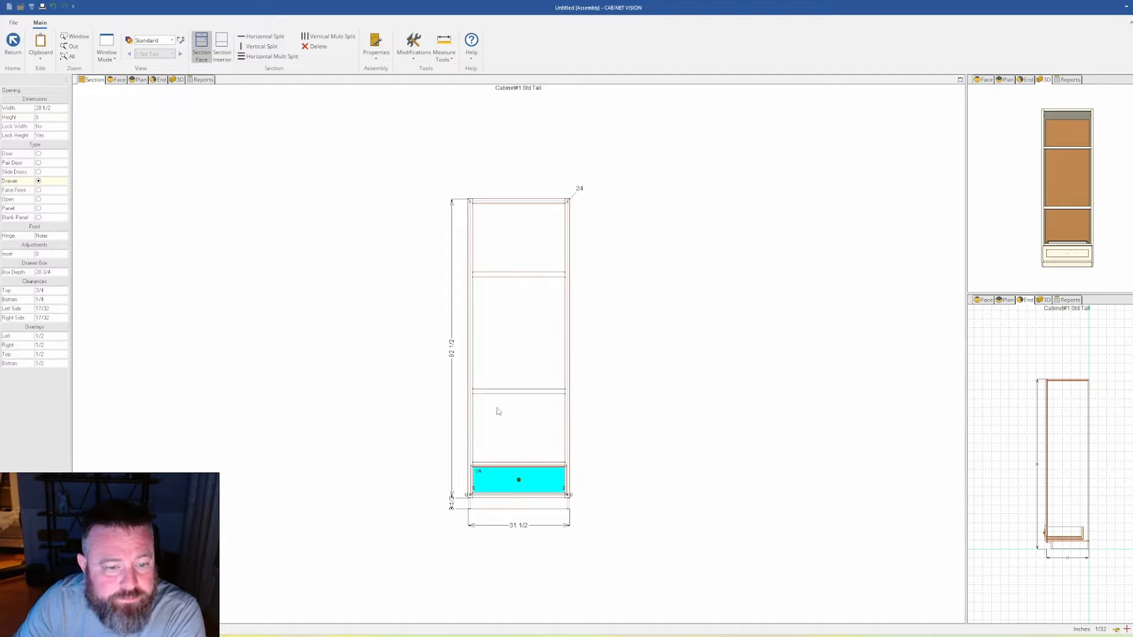
Step: Set the height of the open section directly above the drawer to 29 1/8 inches
left_click(524, 439)
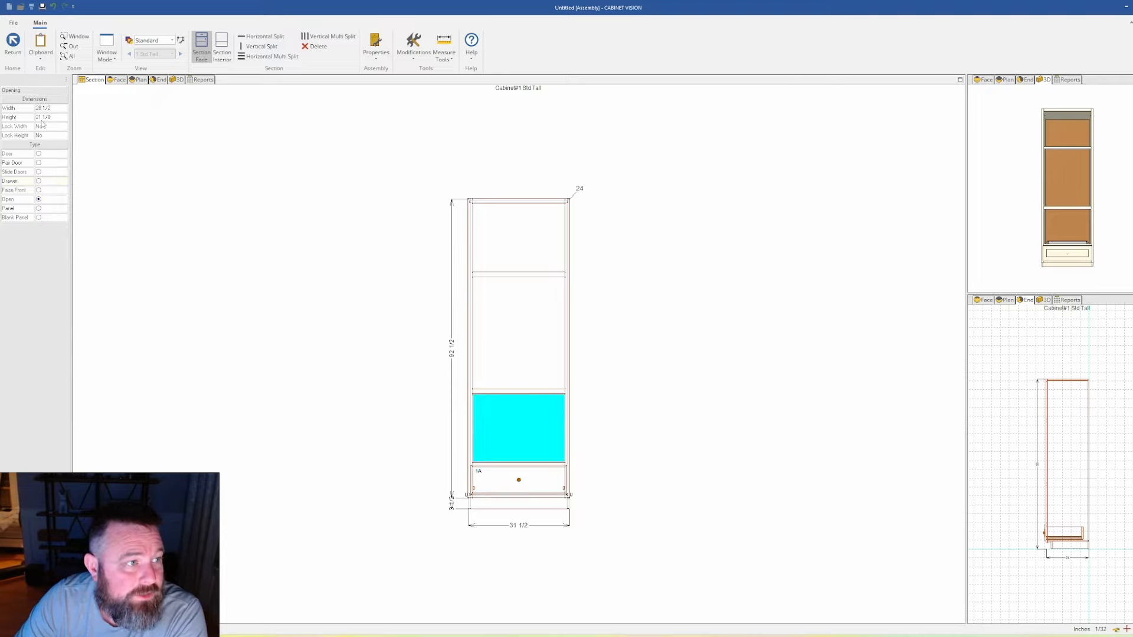
left_click(51, 117)
type("3.125")
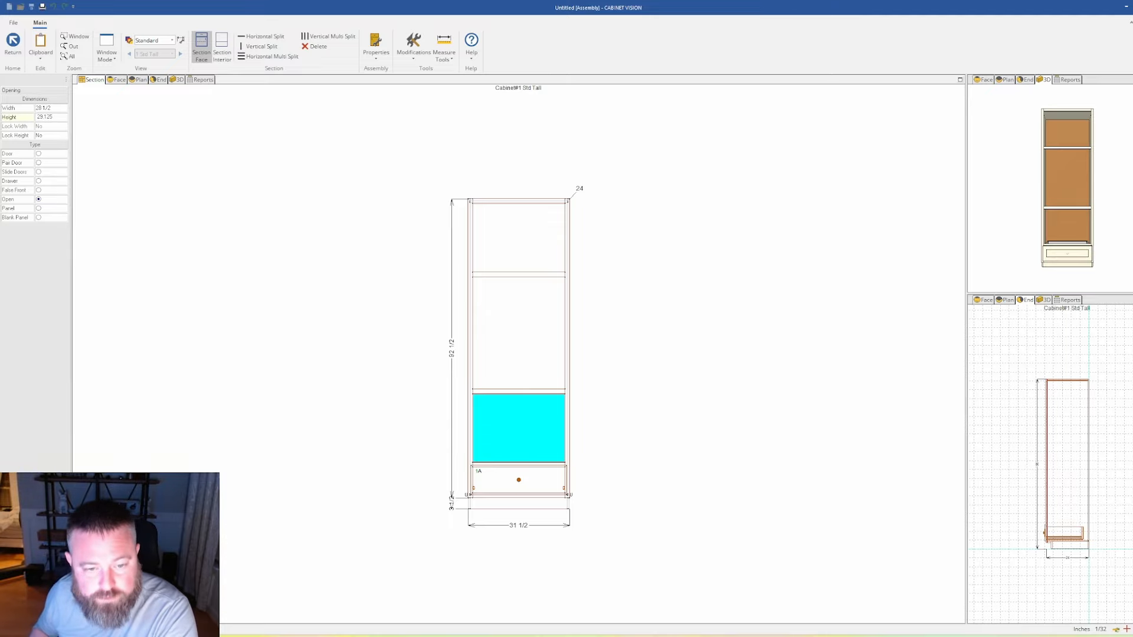
key("Return")
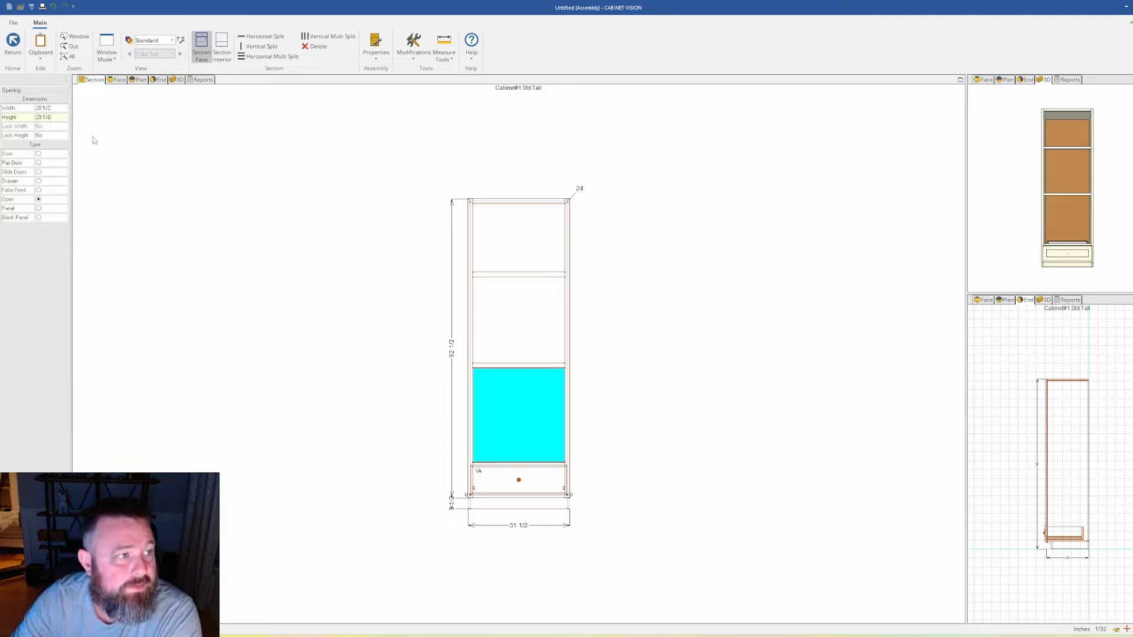
left_click(628, 426)
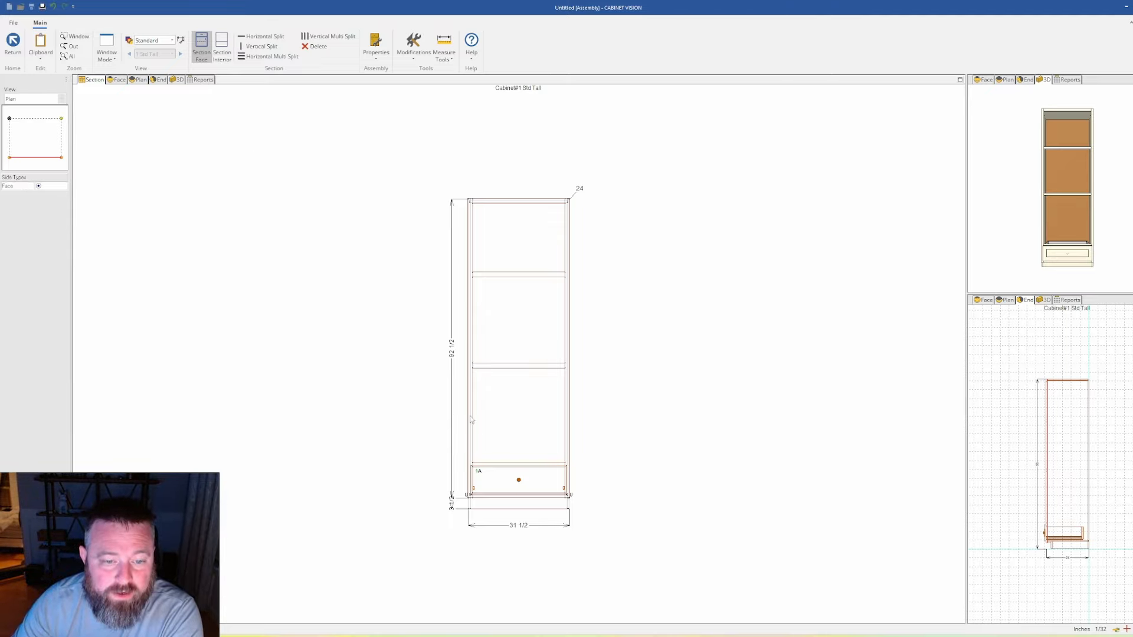
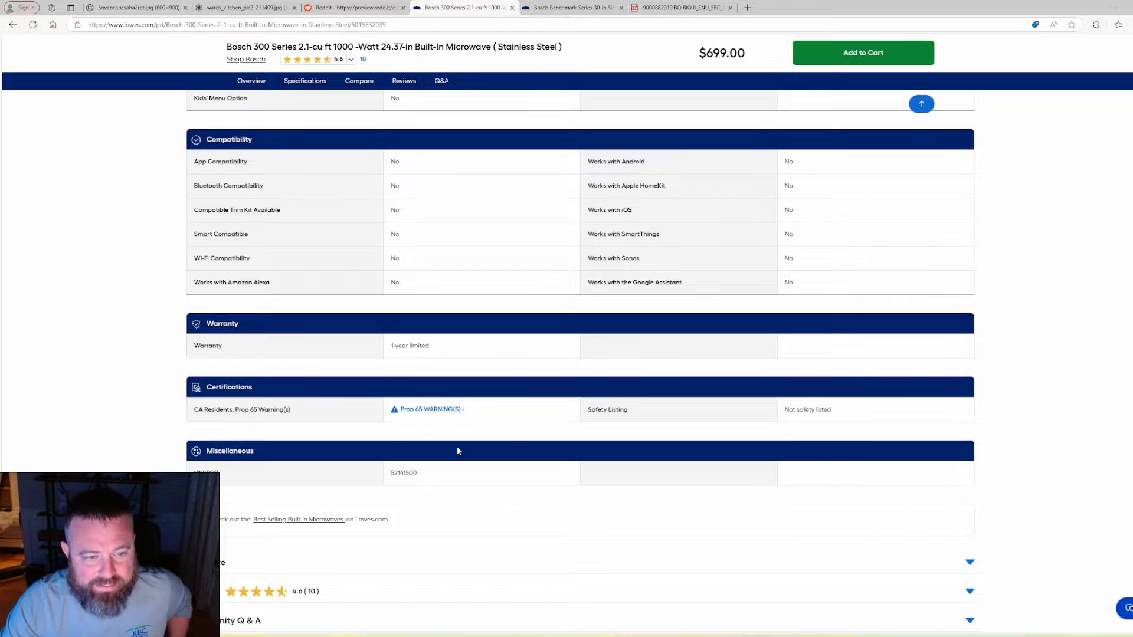
Step: Examine the cut-out dimensions in the specifications of the Bosch 300 Series built-in microwave on the Lowe's page
scroll(375, 423, "up", 4)
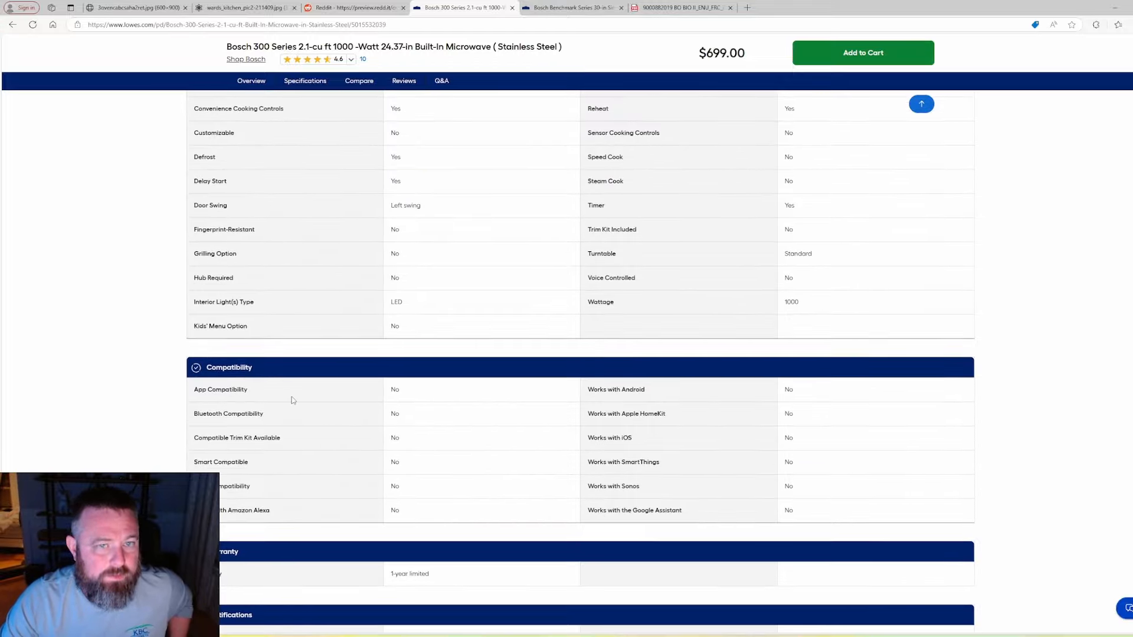
scroll(293, 406, "up", 4)
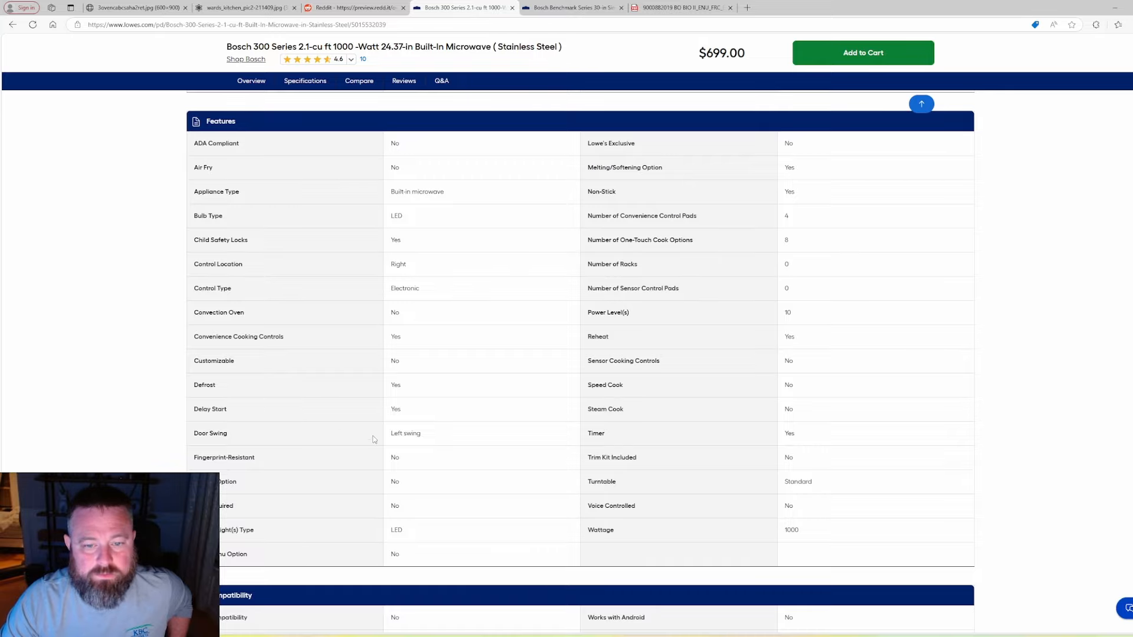
scroll(566, 488, "up", 5)
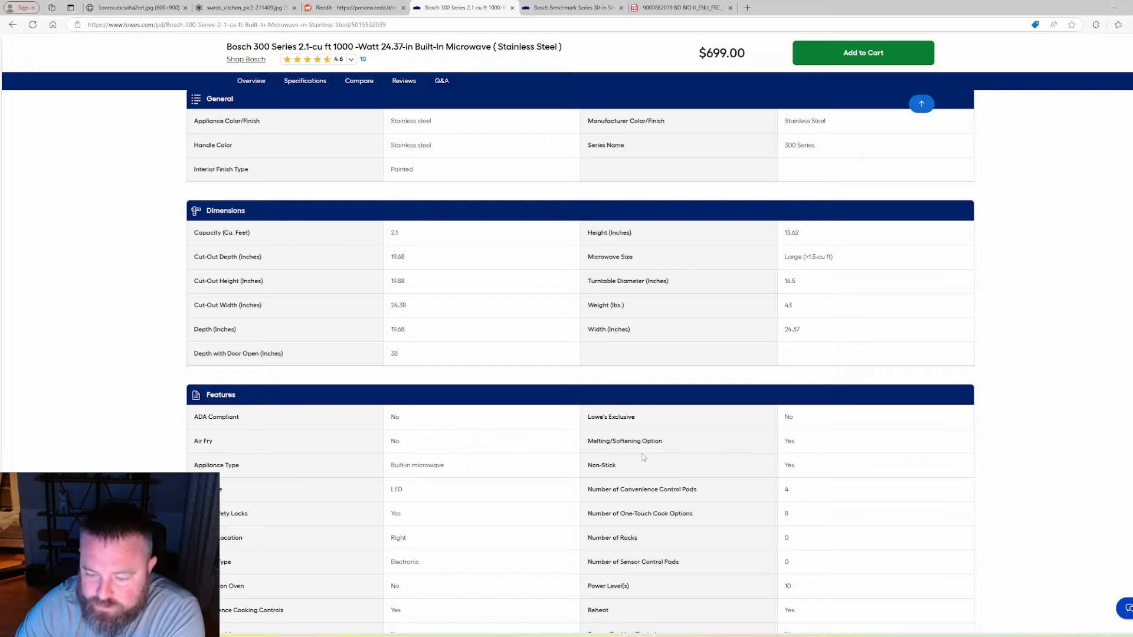
Step: Switch back to Cabinet Vision and set the width of the rail directly above the drawer to 1 1/2 inches
key("alt+Tab")
scroll(532, 481, "up", 5)
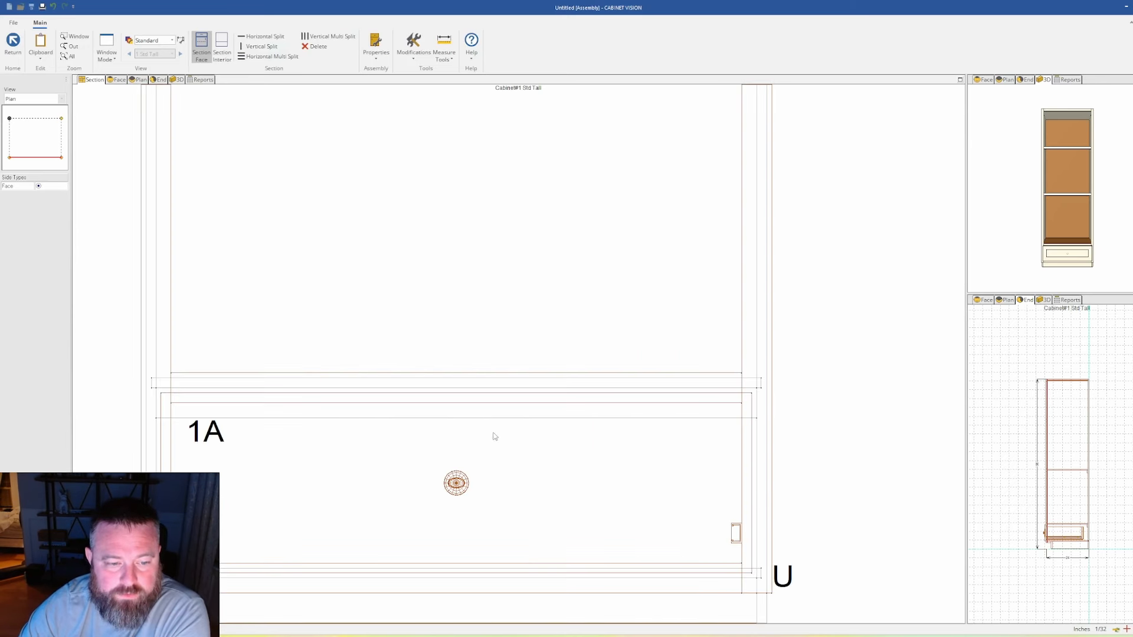
scroll(495, 436, "down", 5)
left_click(501, 478)
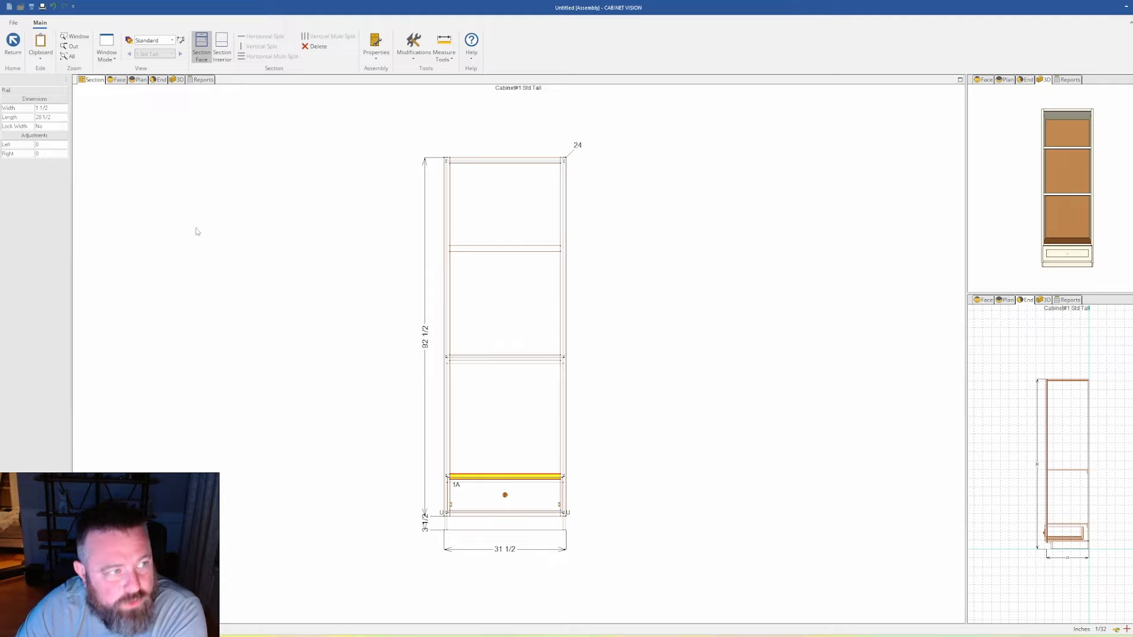
left_click(50, 108)
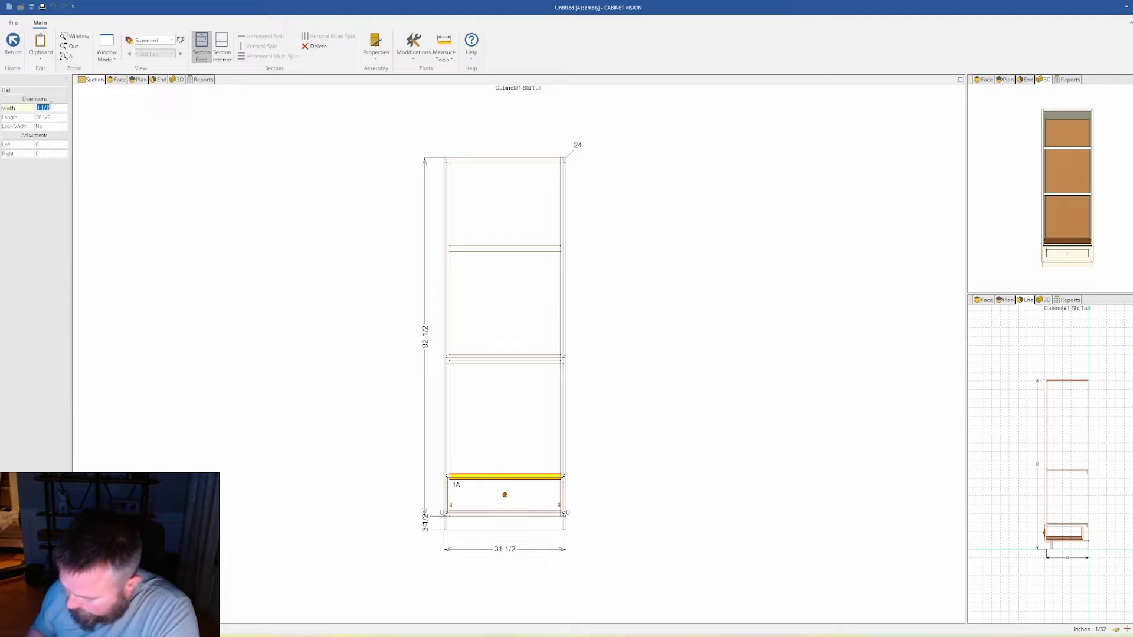
type("1.5")
key("Return")
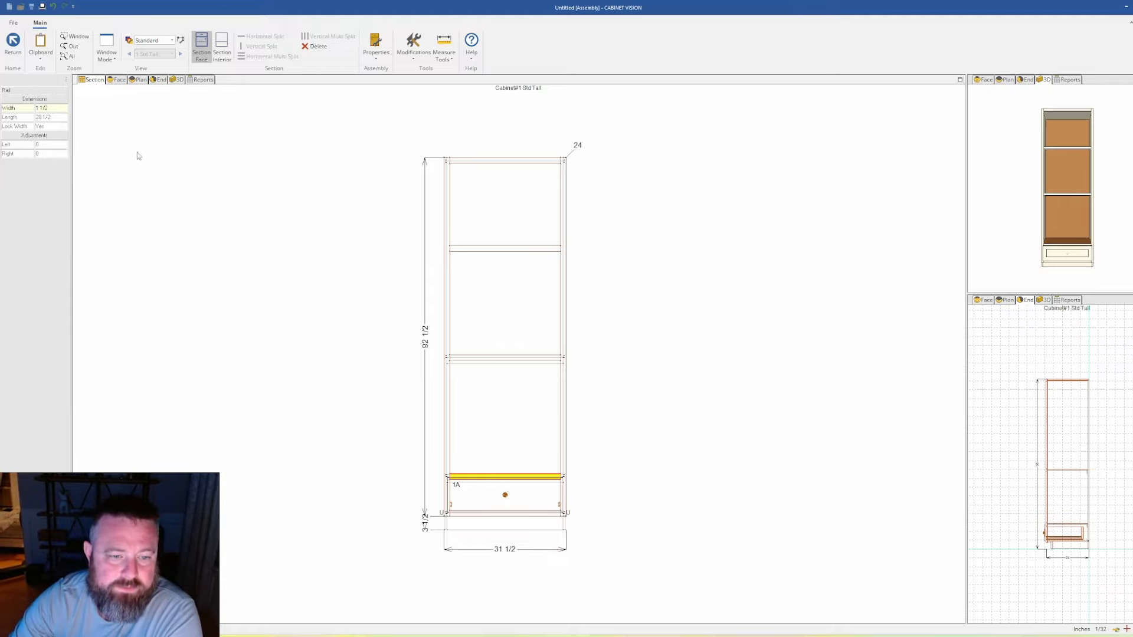
Step: Unlock the heights of the drawer and the opening above it, and set the rail between them to 3 inches wide
left_click(479, 497)
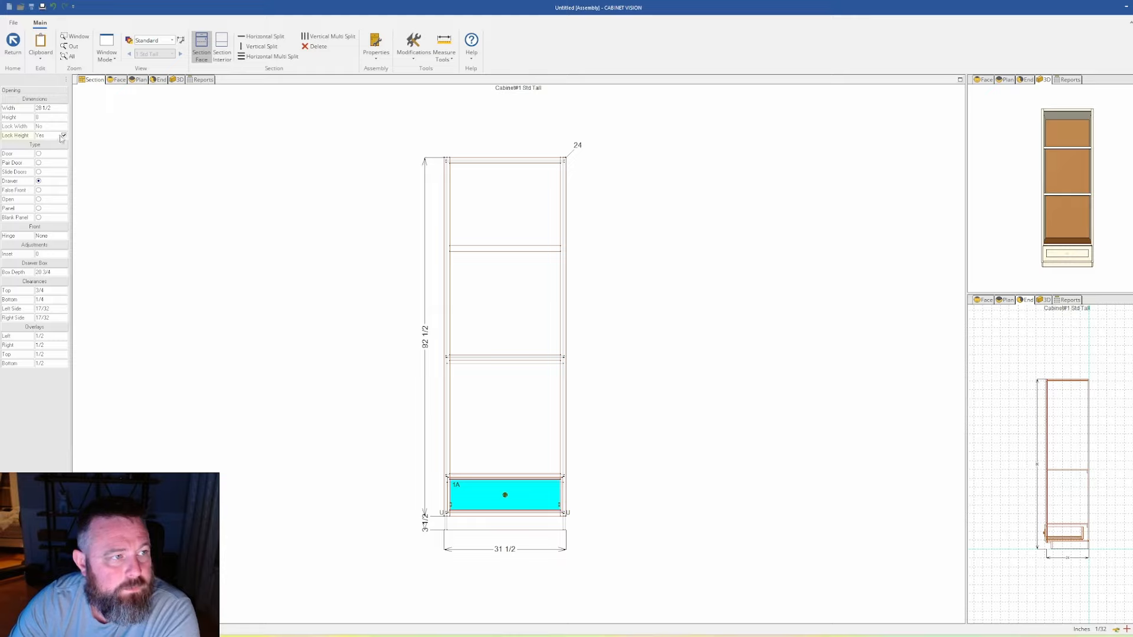
left_click(469, 448)
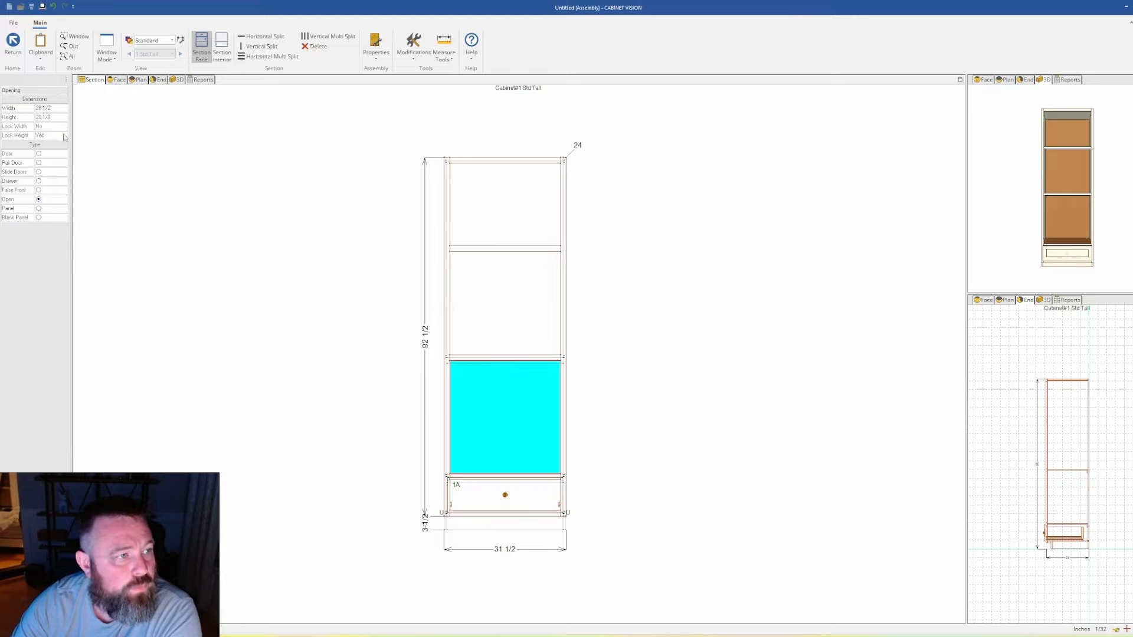
left_click(489, 476)
left_click(59, 108)
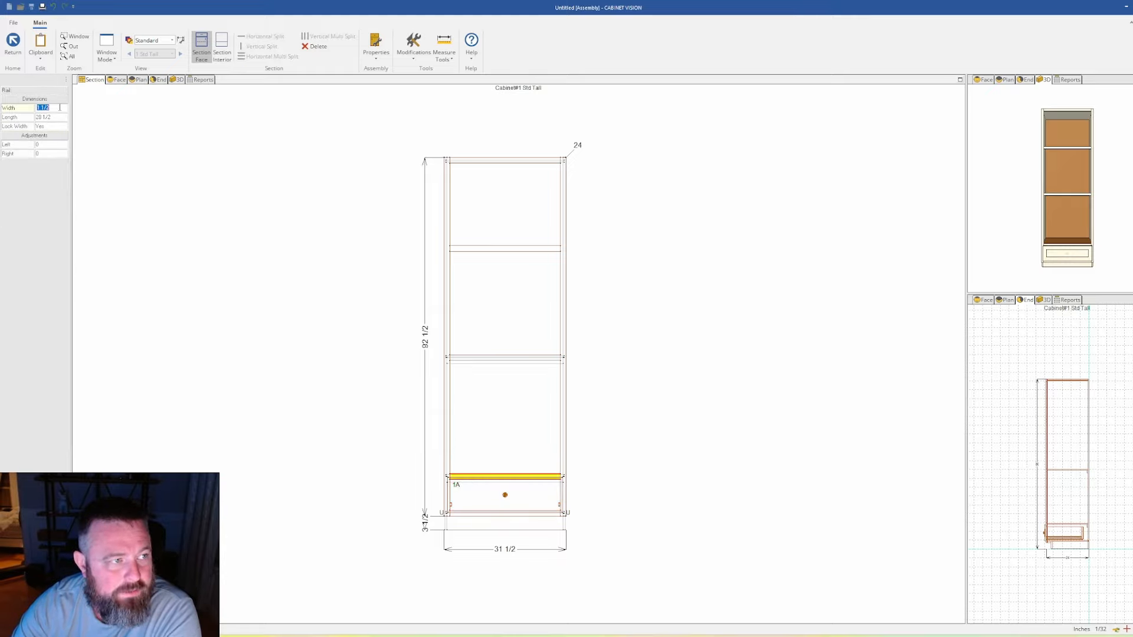
type("3")
key("Return")
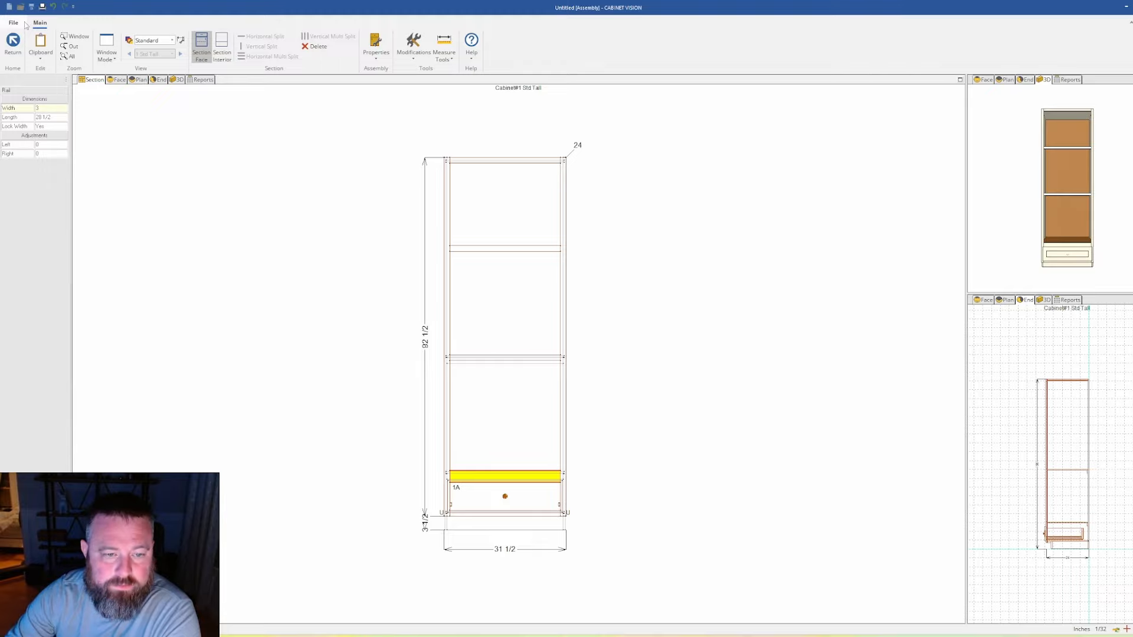
Step: Set the widths of the two upper intermediate rails, below and above the microwave opening, to 3 inches each
left_click(465, 360)
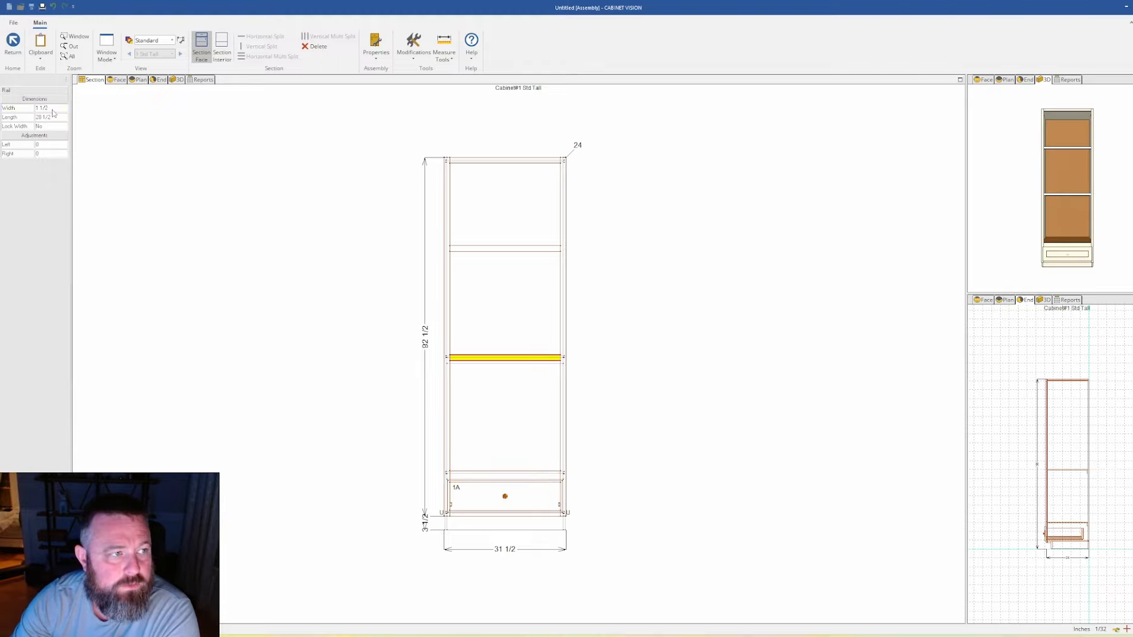
left_click(52, 110)
type("3")
key("Return")
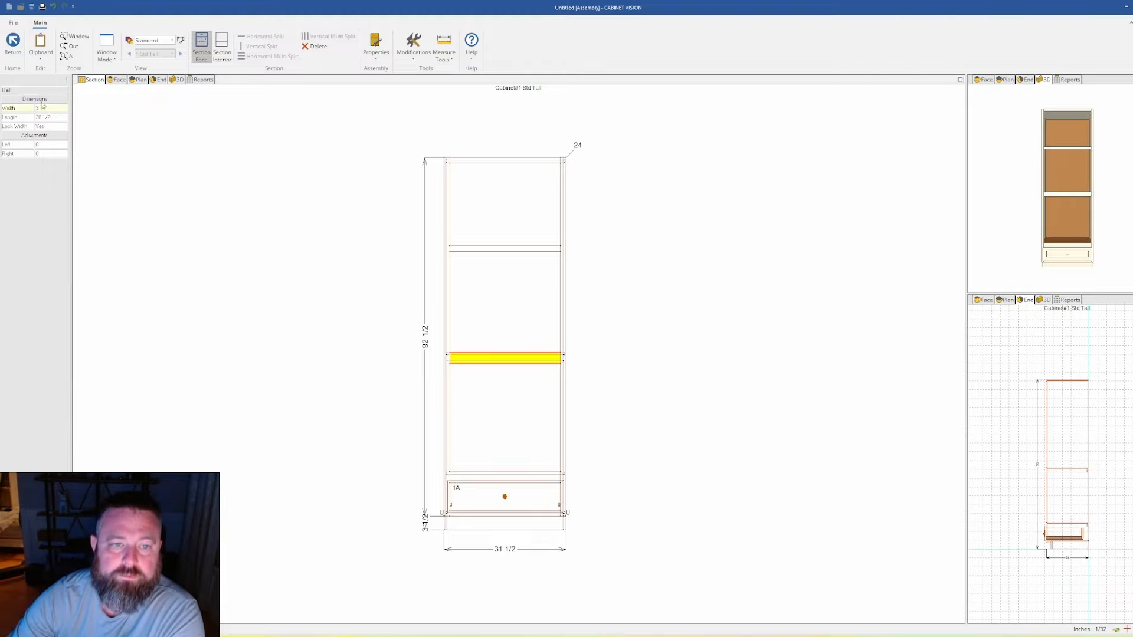
left_click(501, 250)
left_click(52, 110)
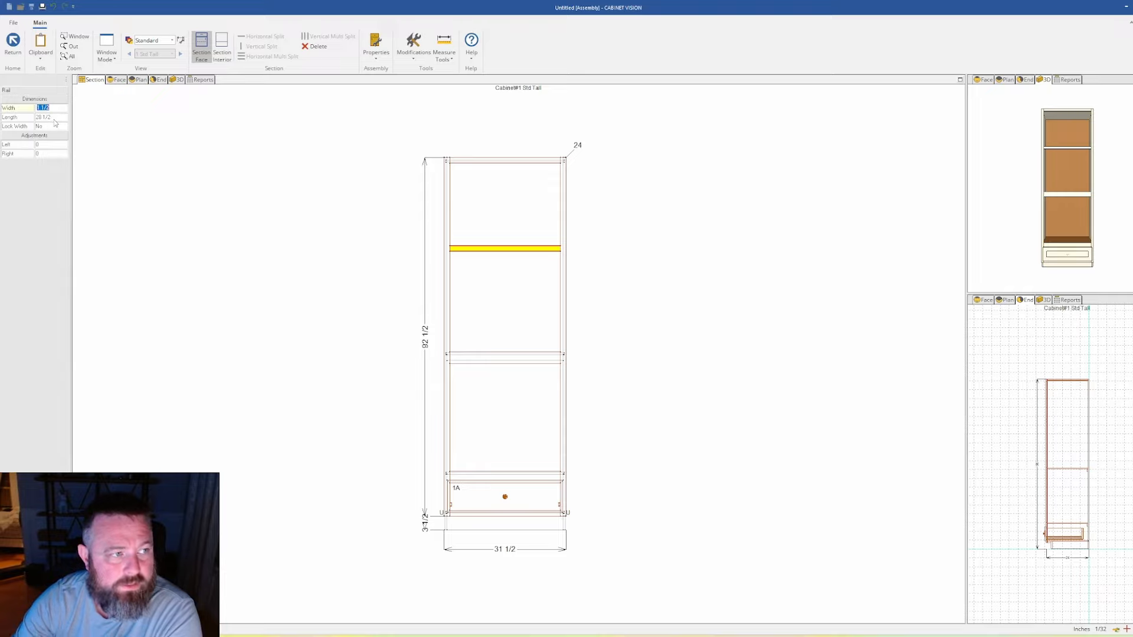
type("3")
key("Return")
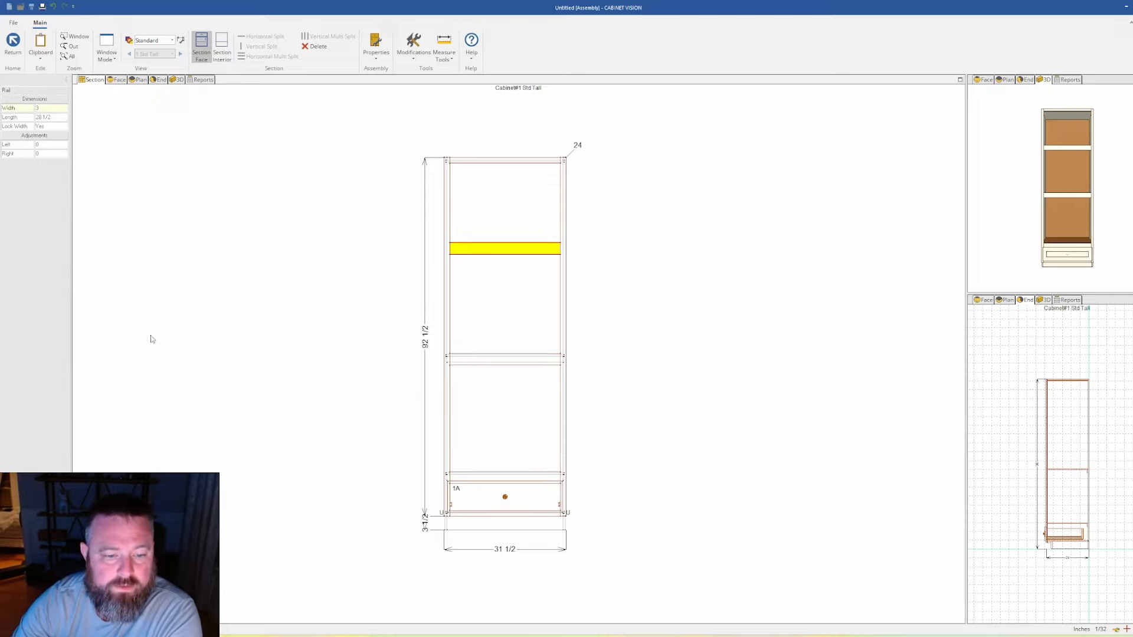
Step: Set the height of the drawer opening to 8 inches
left_click(476, 499)
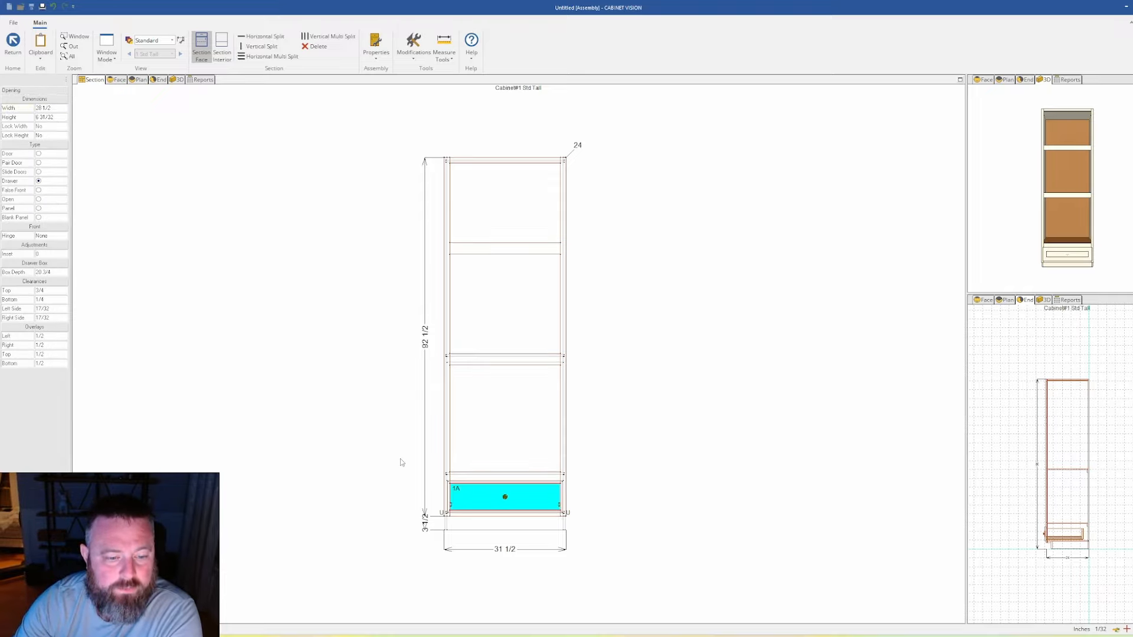
left_click(58, 118)
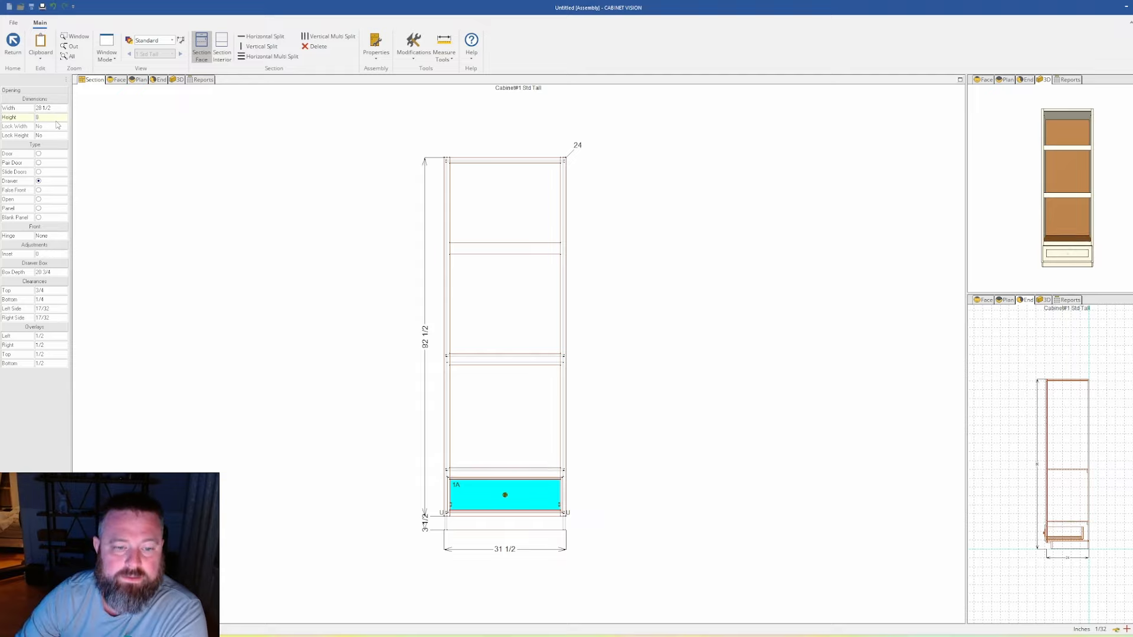
left_click(490, 416)
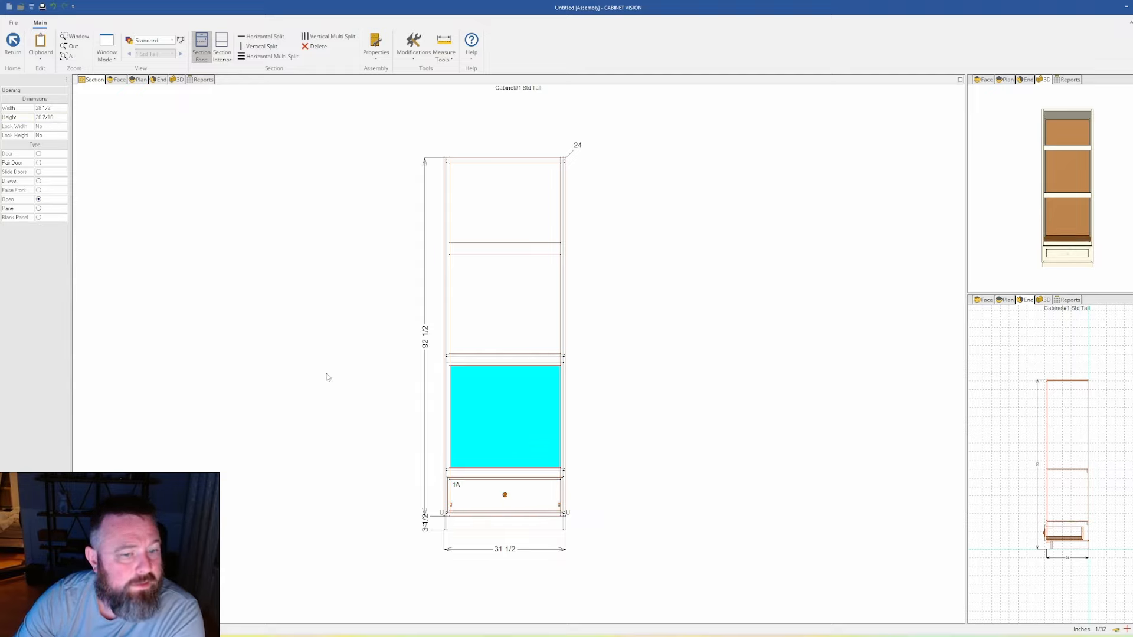
left_click(455, 501)
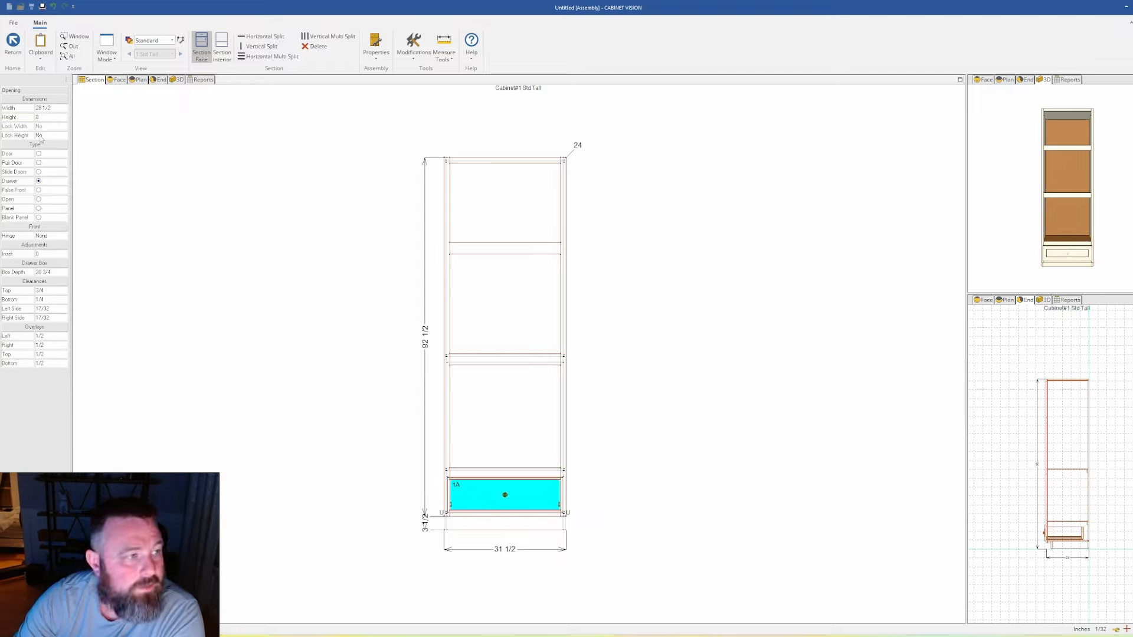
Step: Set the height of the oven opening directly above the drawer to 29 1/8 inches
left_click(455, 399)
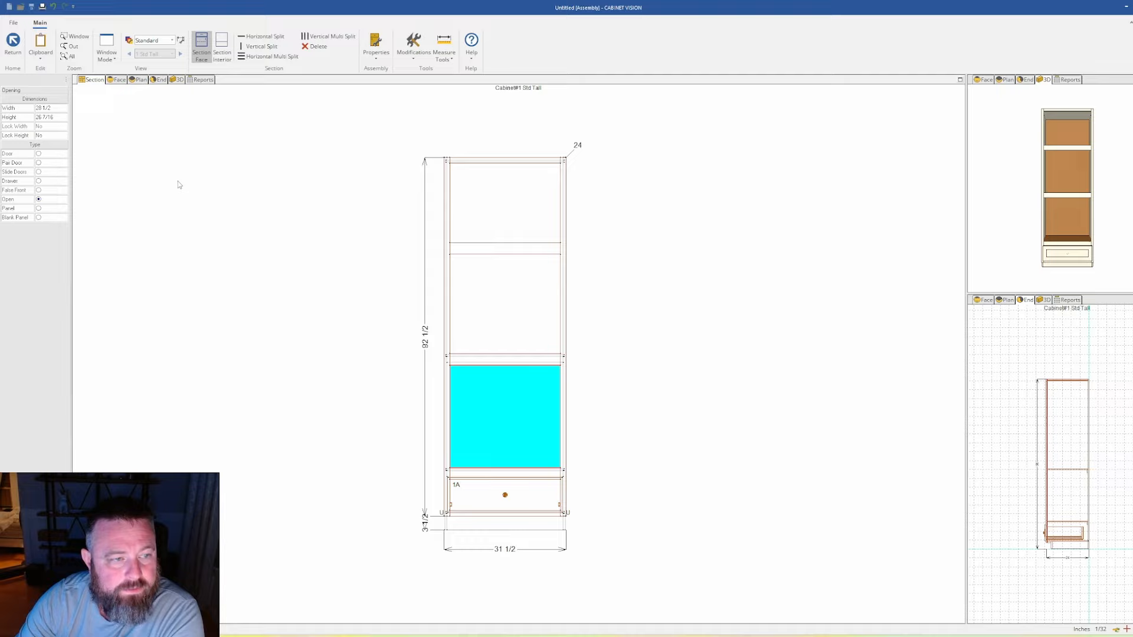
left_click(52, 117)
type("2")
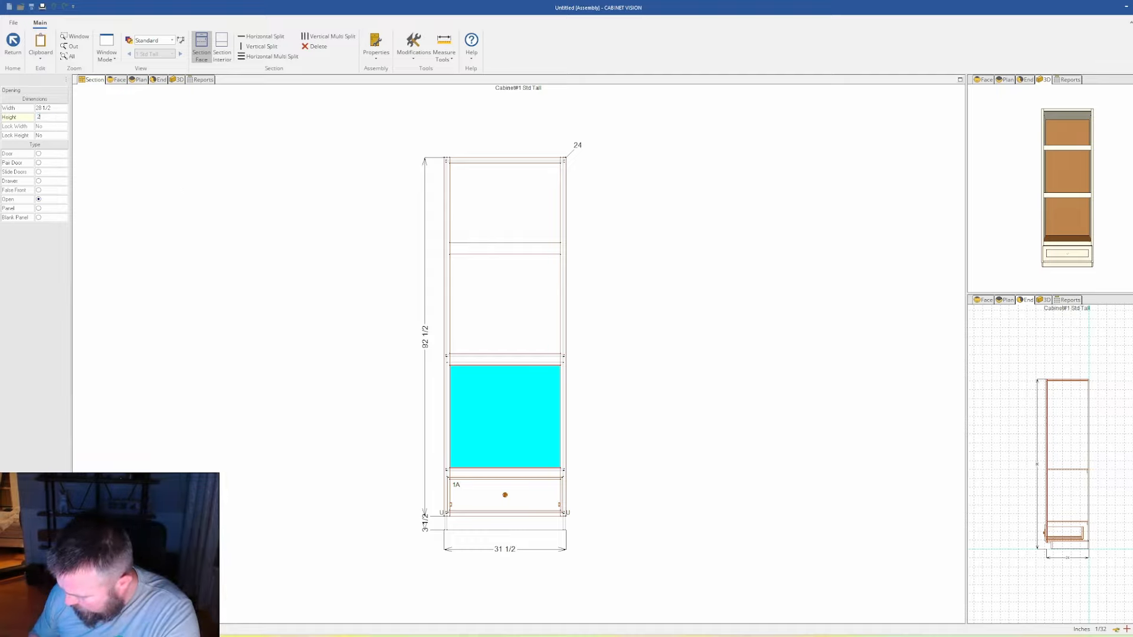
type("9.125")
key("Return")
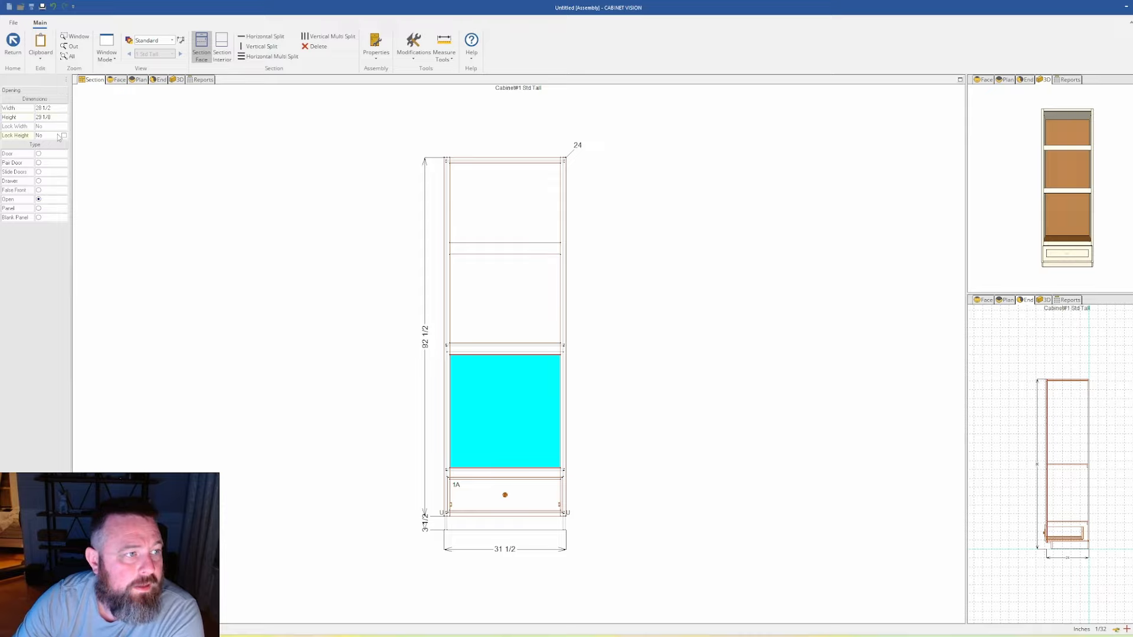
Step: Set the height of the microwave opening above the oven opening to 19 7/8 inches
left_click(480, 288)
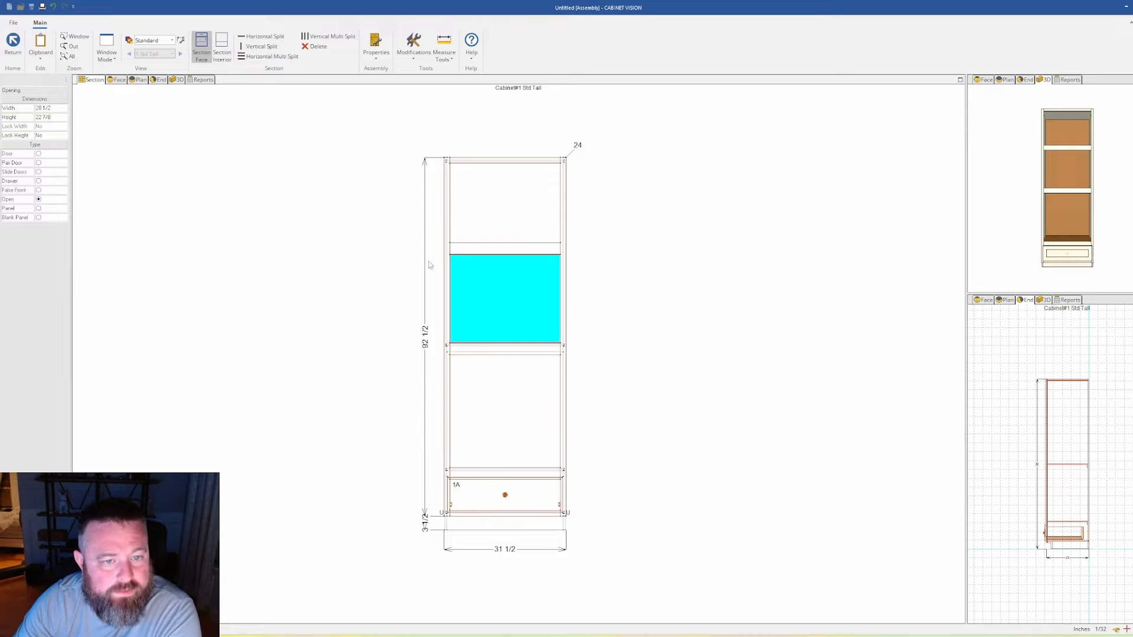
double_click(52, 116)
type("19")
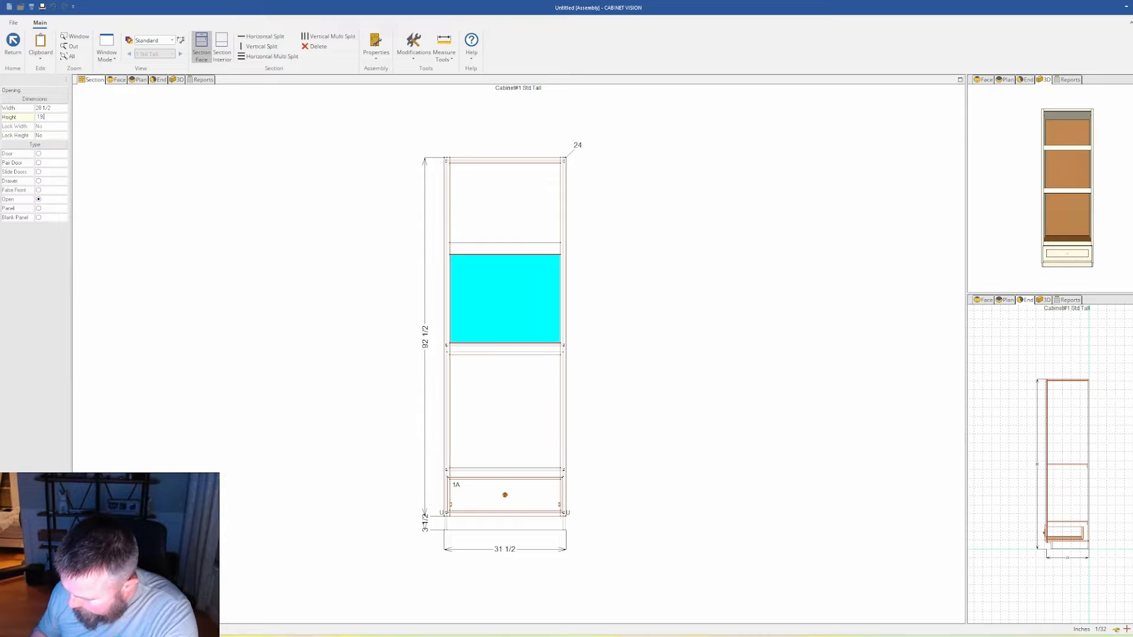
type(".875")
key("Return")
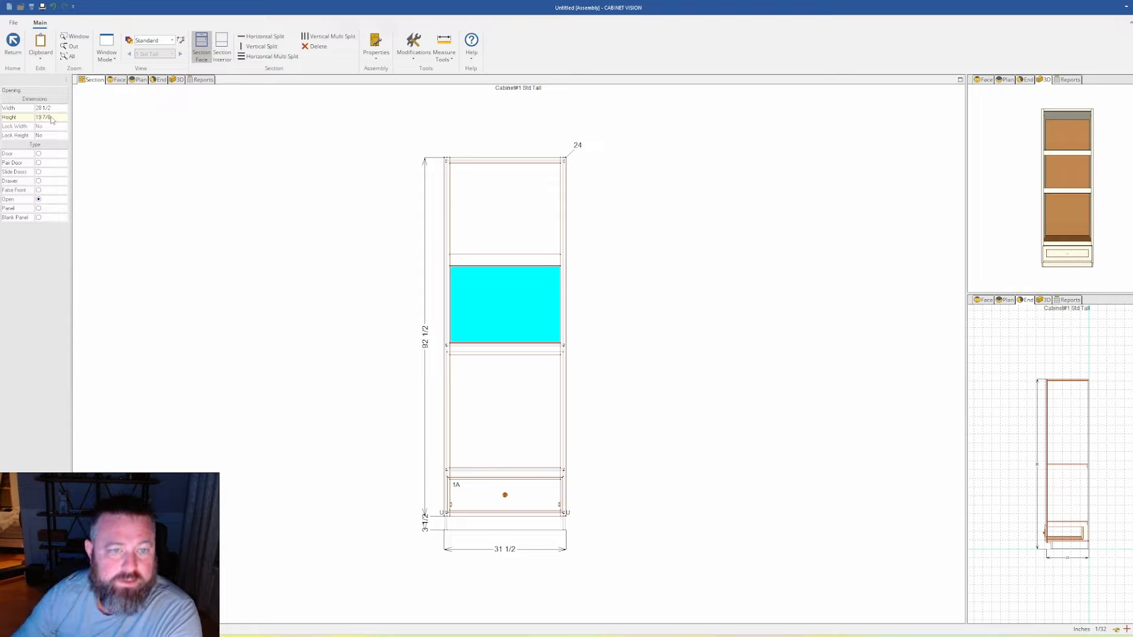
Step: Split the cabinet interior horizontally above the microwave opening and add two evenly spaced shelves to the top compartment
left_click(223, 47)
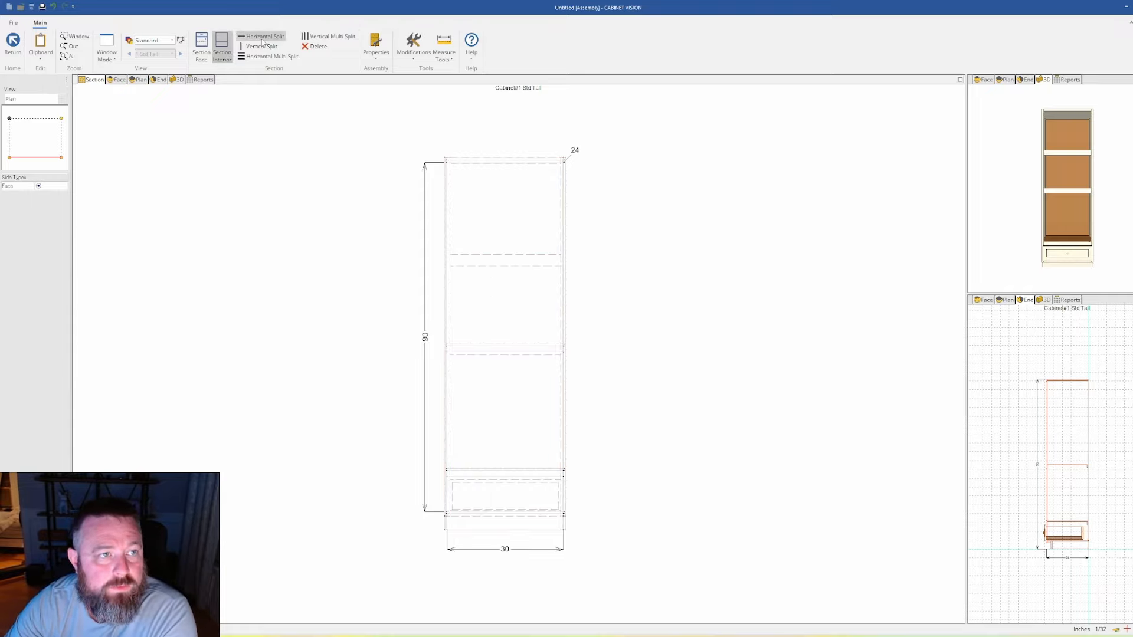
left_click(450, 181)
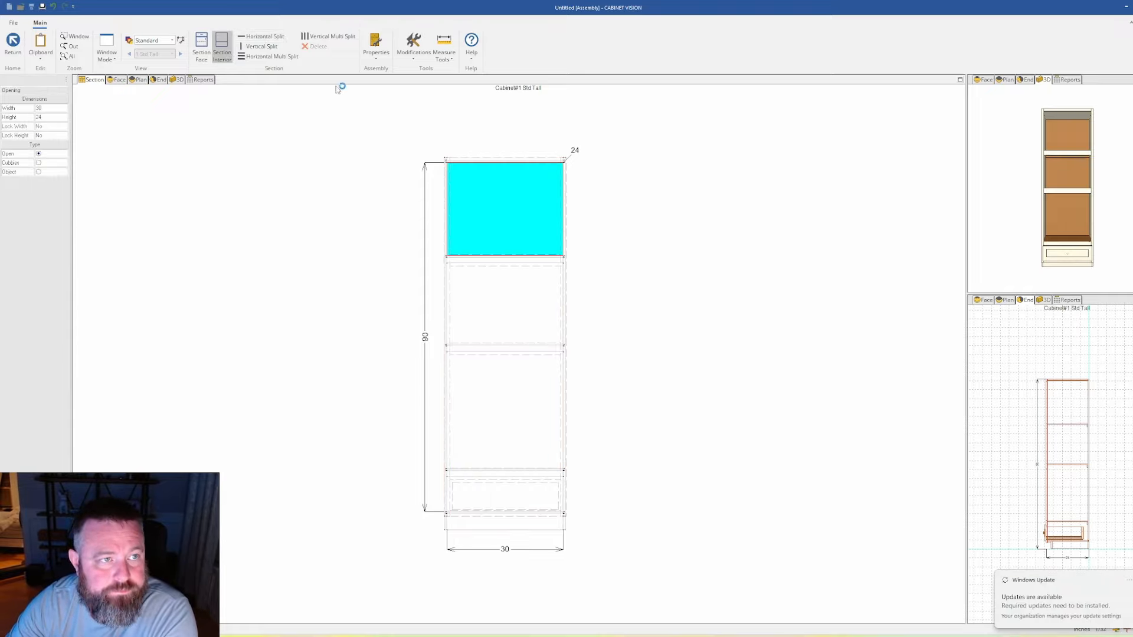
left_click(287, 57)
left_click(612, 340)
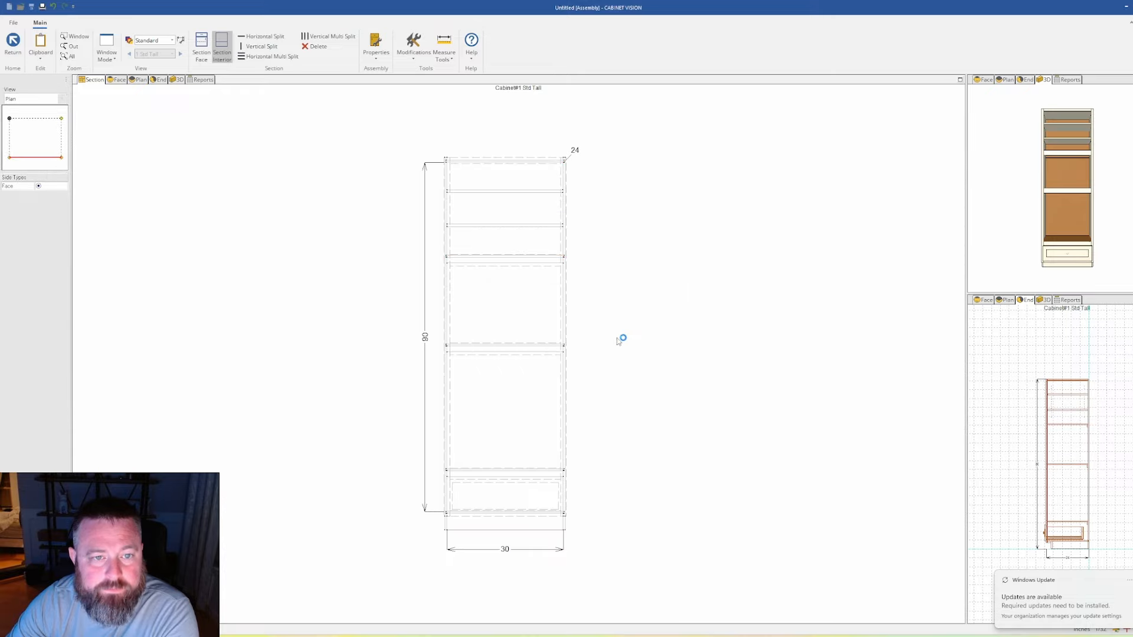
Step: Change the top face opening to a pair of doors and return to the room layout
left_click(201, 47)
left_click(507, 215)
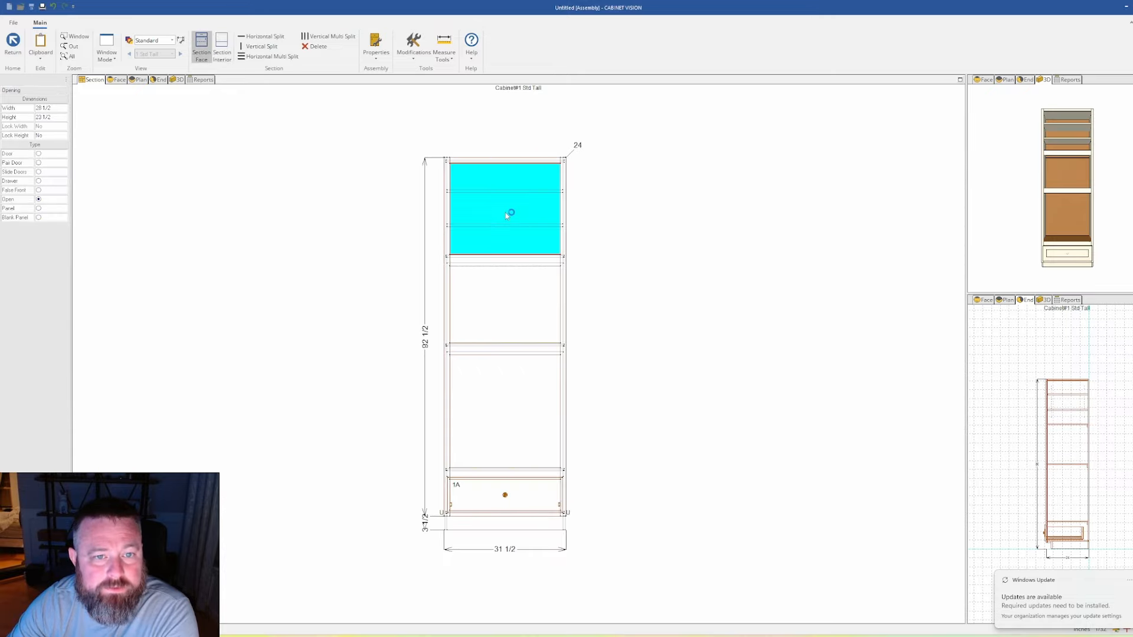
left_click(49, 163)
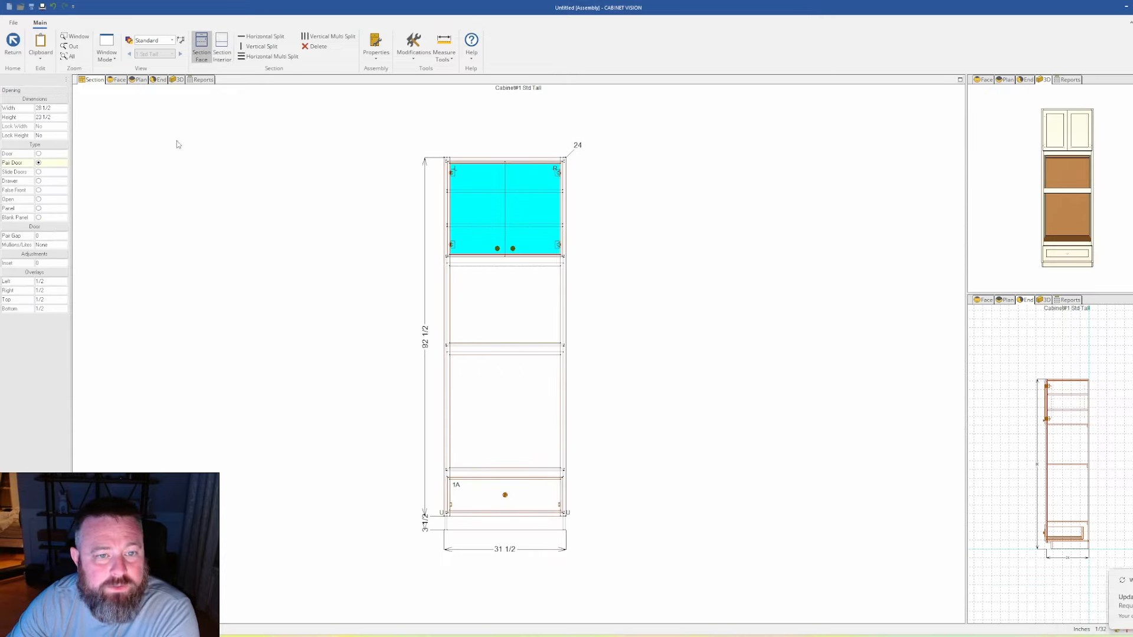
left_click(13, 44)
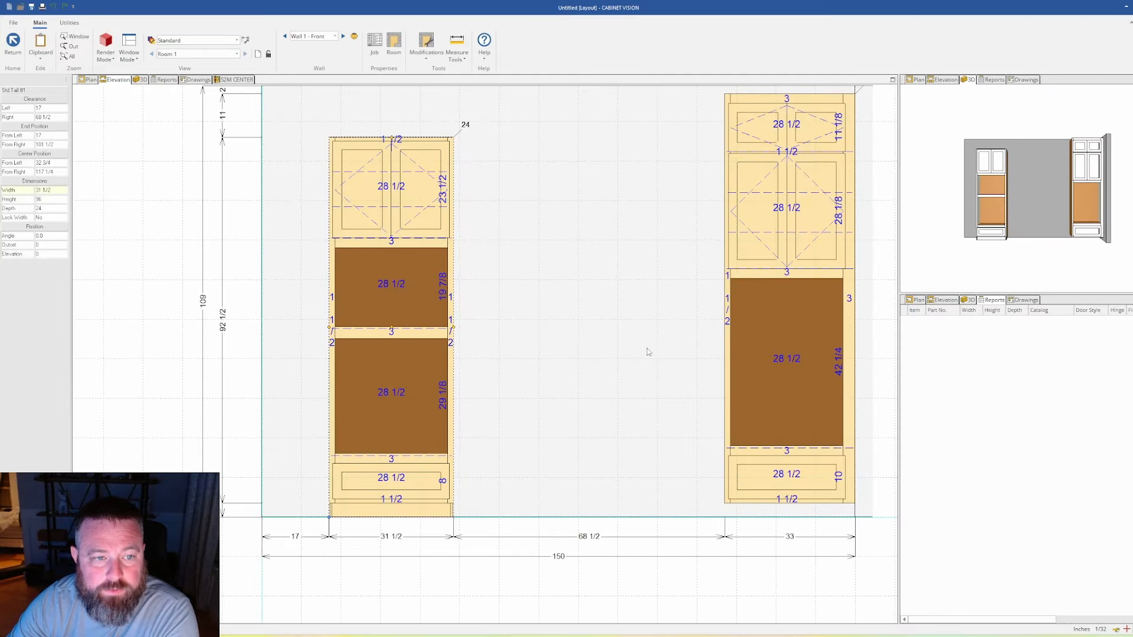
Step: Examine the cabinet's opening and rail dimensions in the wall elevation against the microwave cut-out specifications on the Lowe's page
left_click(647, 352)
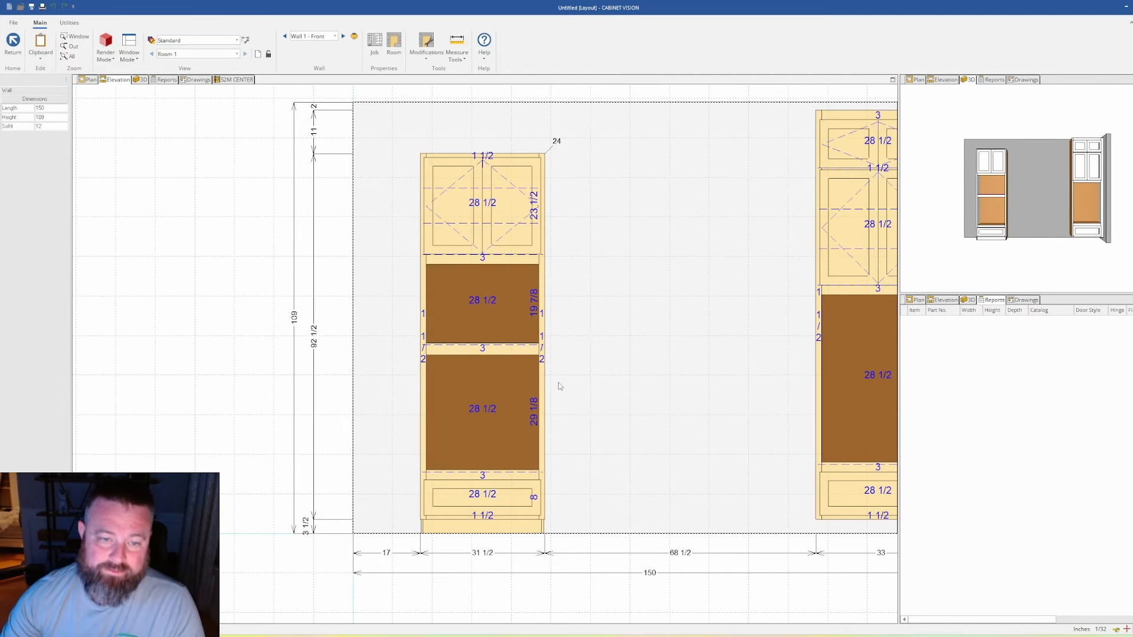
middle_click_drag(569, 361, 640, 365)
scroll(615, 375, "down", 2)
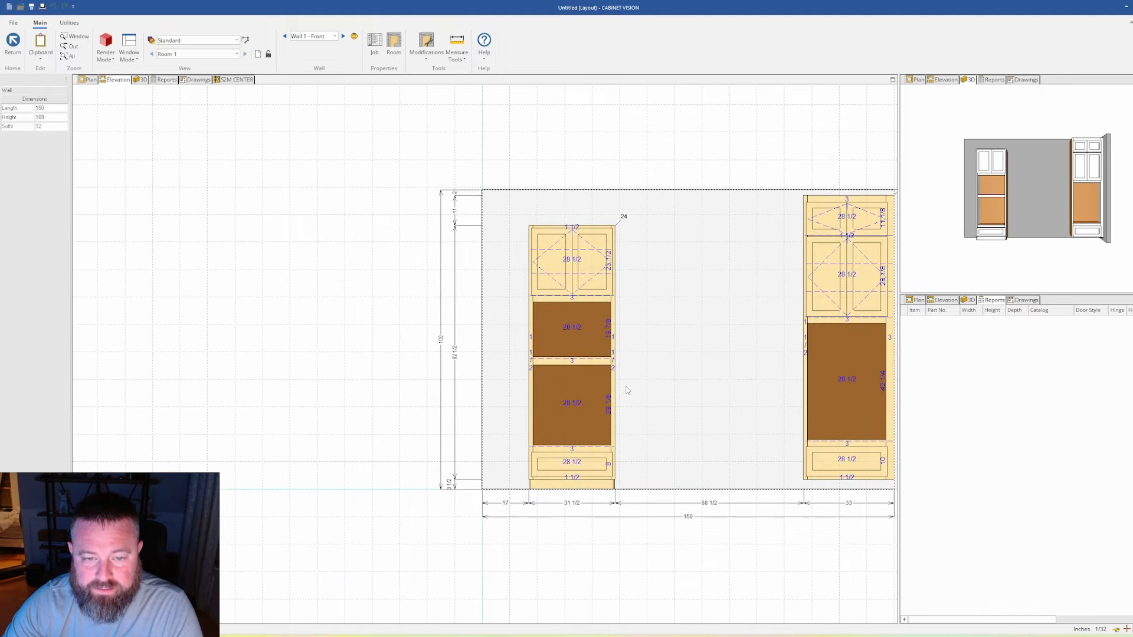
scroll(626, 387, "up", 3)
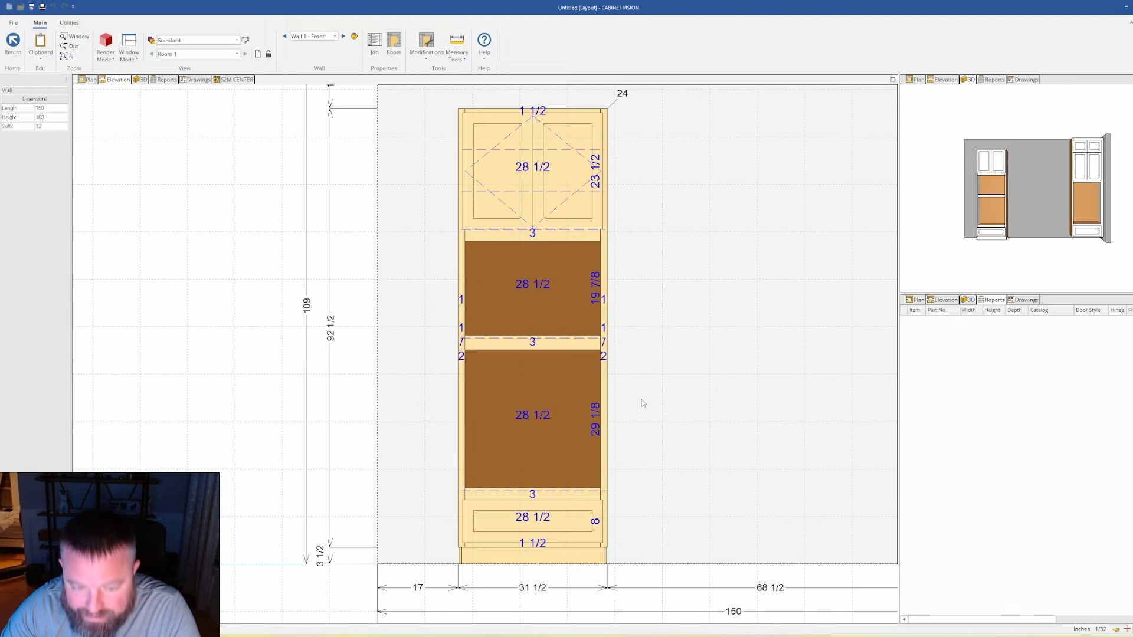
scroll(590, 400, "down", 3)
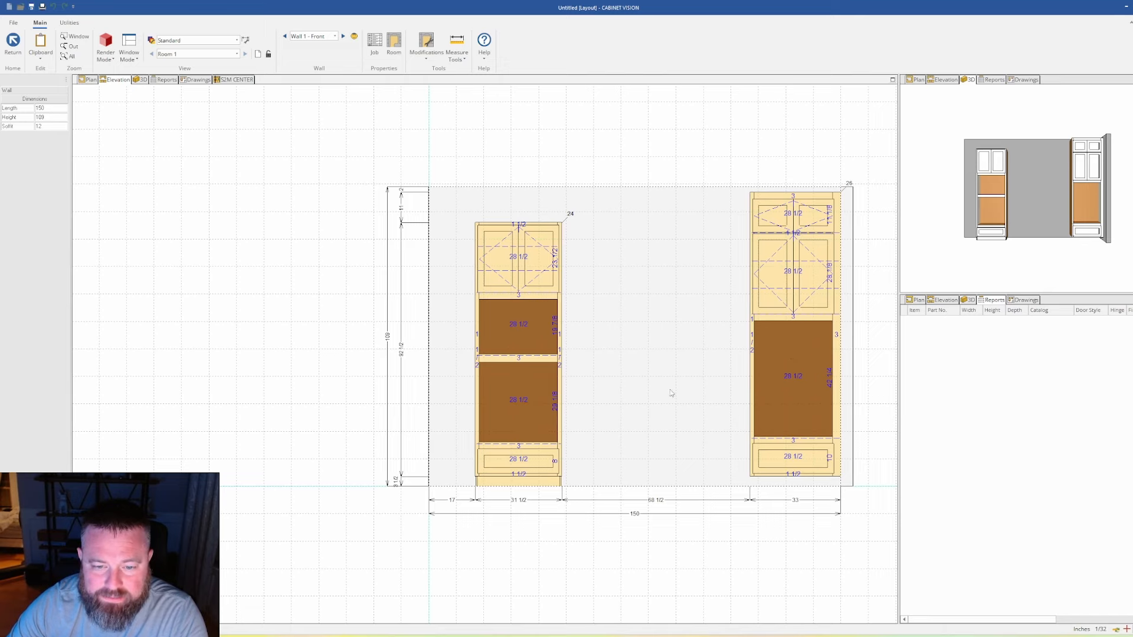
scroll(536, 378, "up", 3)
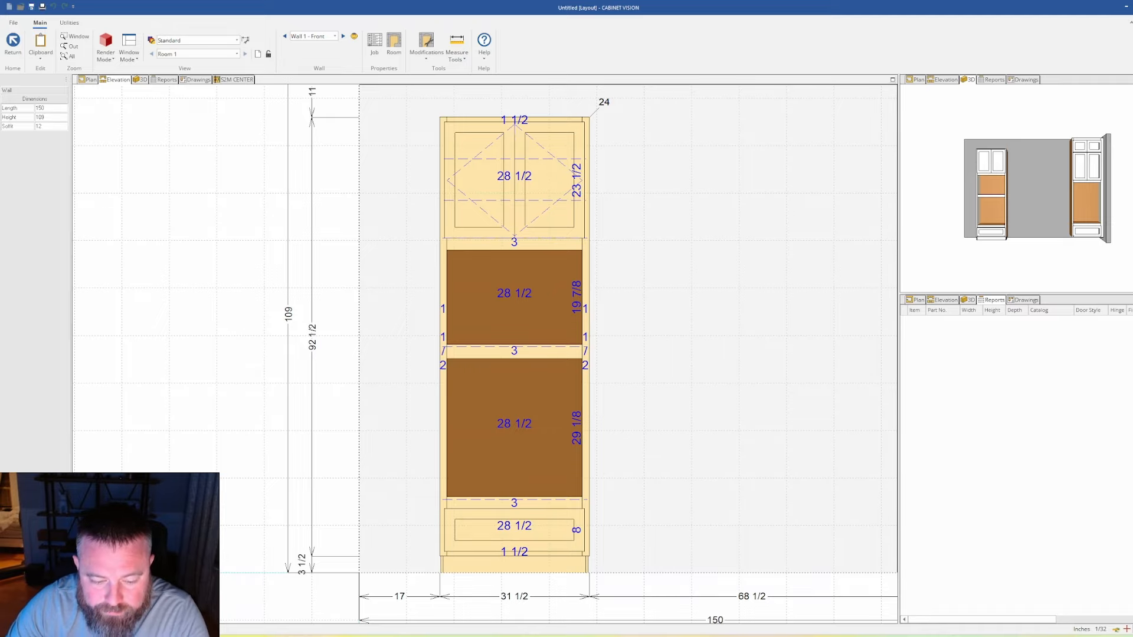
key("alt+Tab")
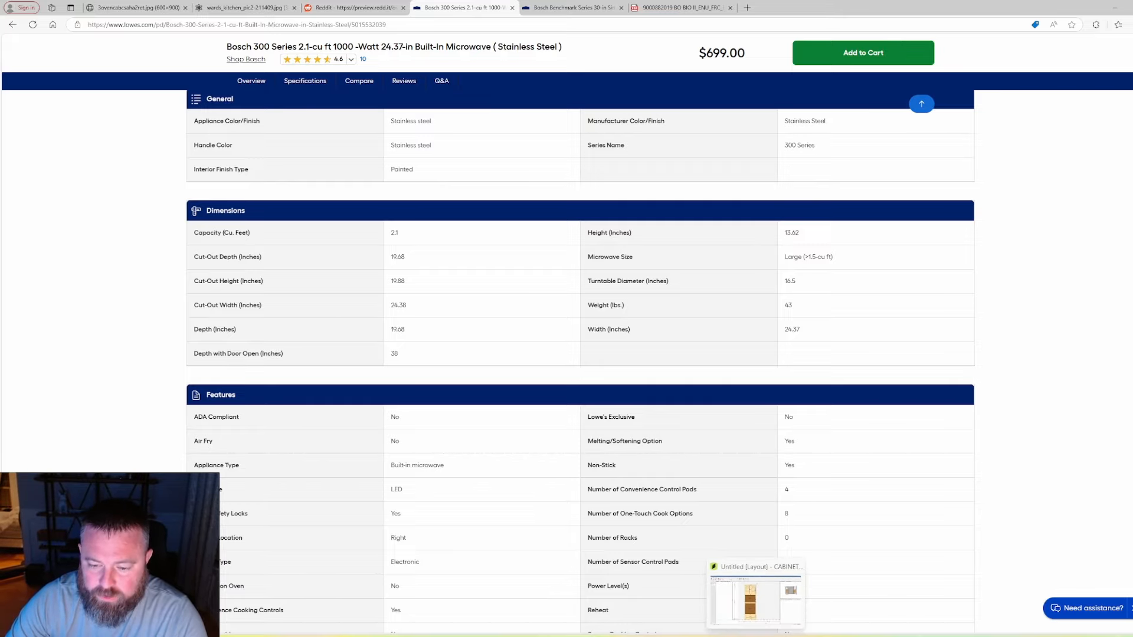
left_click(759, 596)
scroll(566, 340, "up", 2)
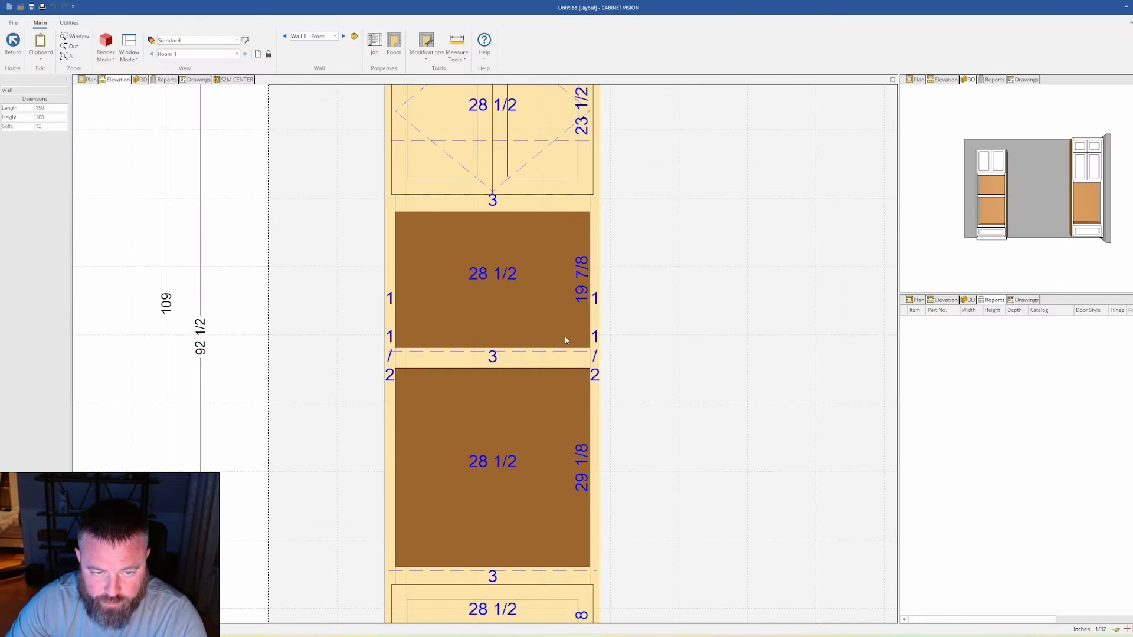
Step: Examine the oven and microwave openings and surrounding rails in the wall elevation and in the cabinet's section view
scroll(565, 336, "down", 1)
scroll(560, 338, "up", 2)
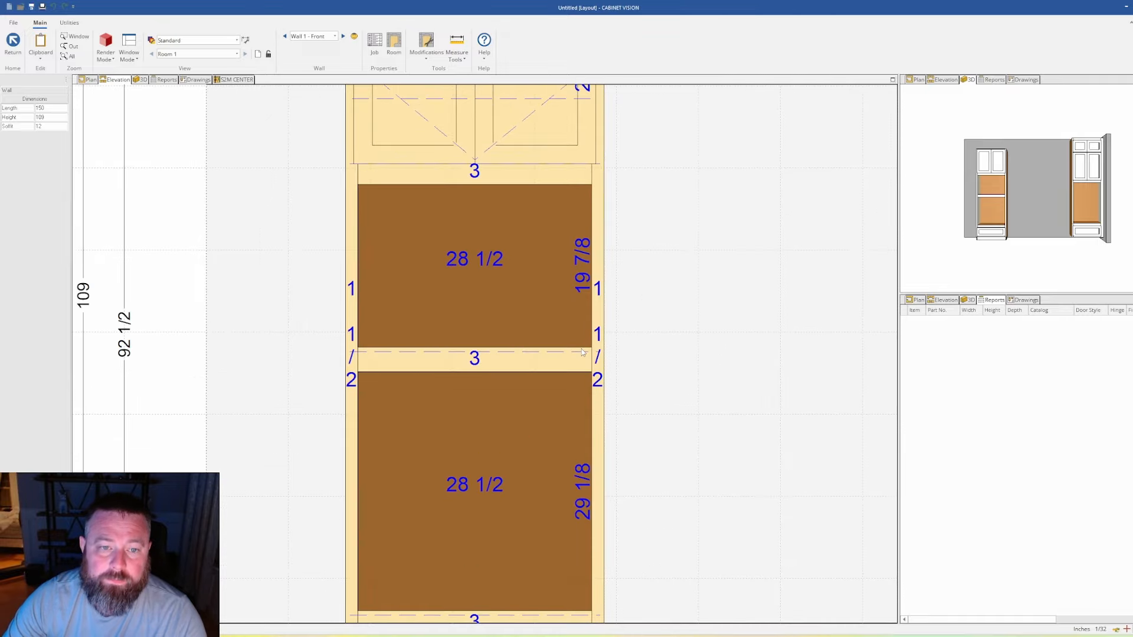
scroll(560, 337, "down", 4)
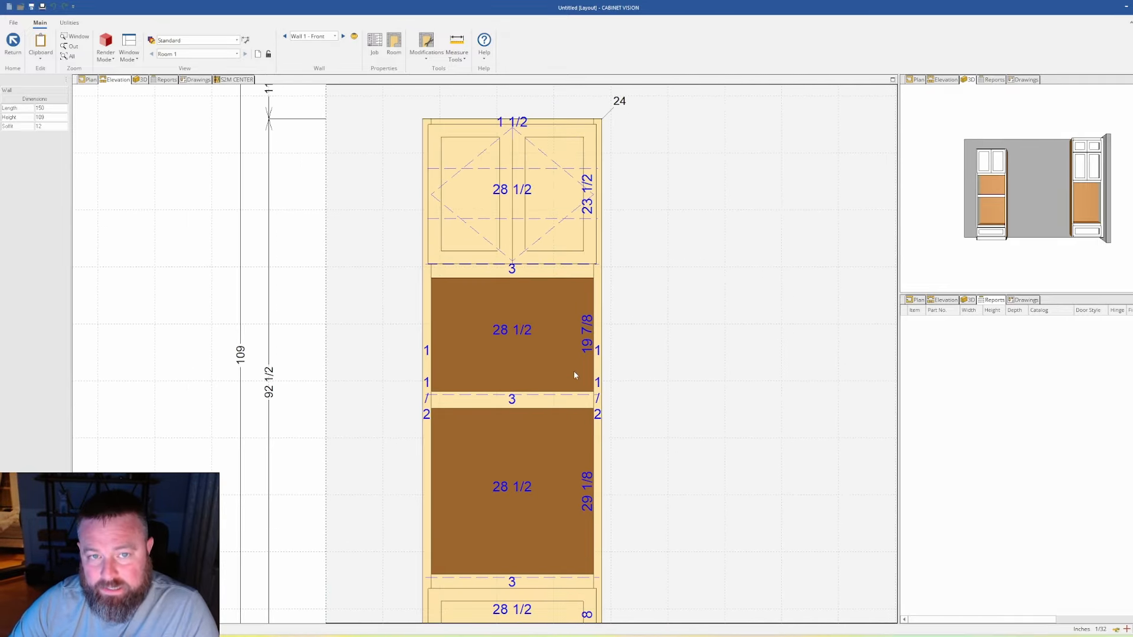
scroll(566, 345, "down", 1)
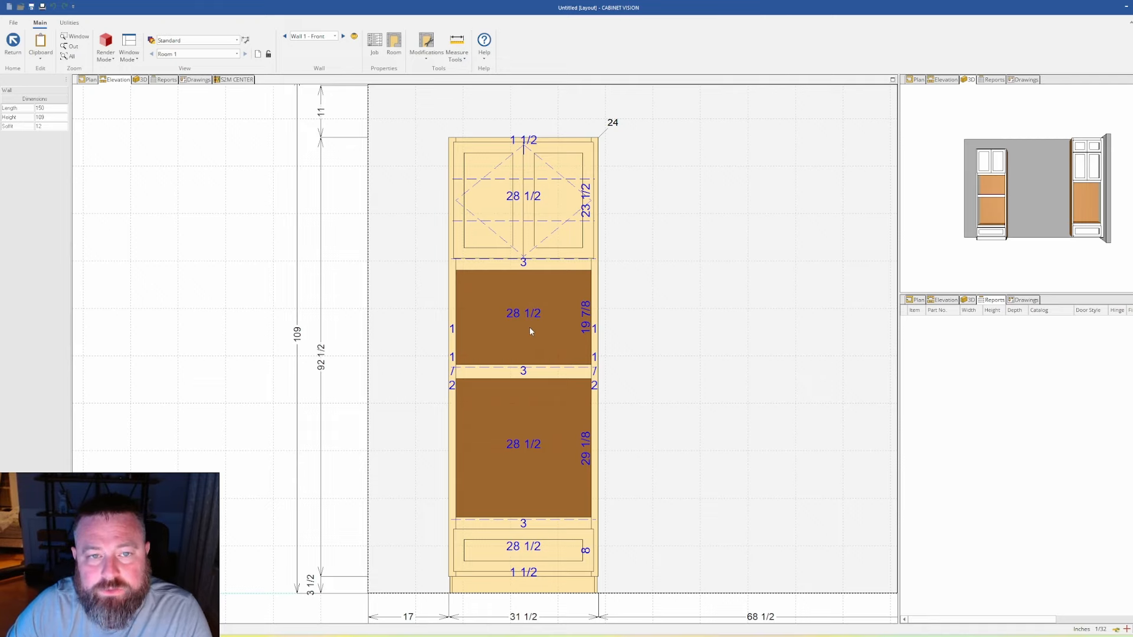
double_click(502, 313)
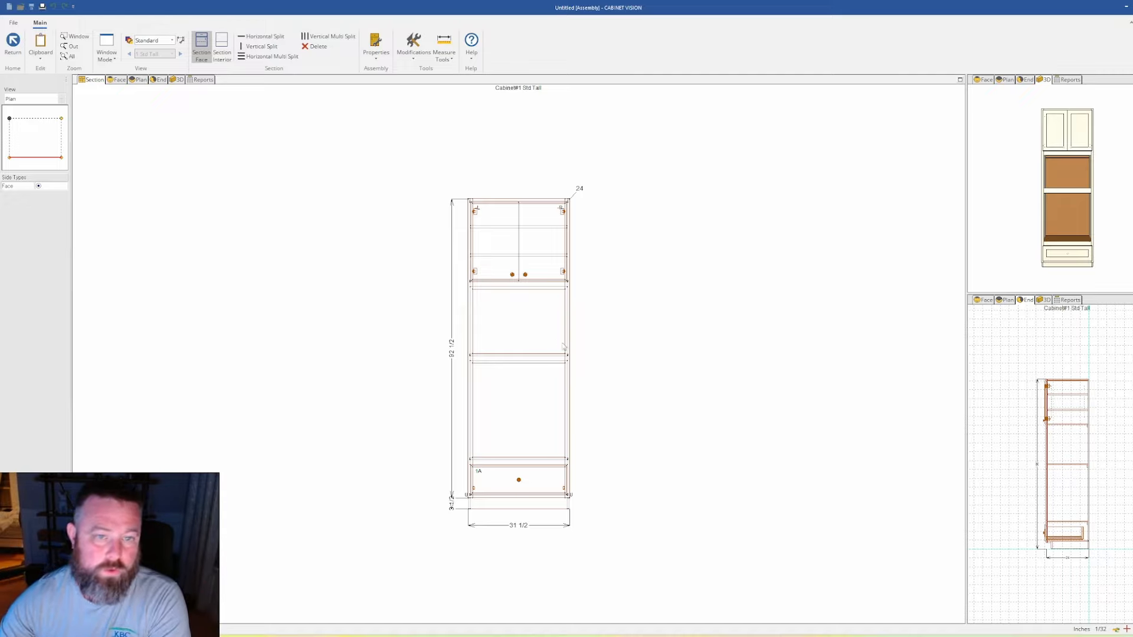
left_click(12, 42)
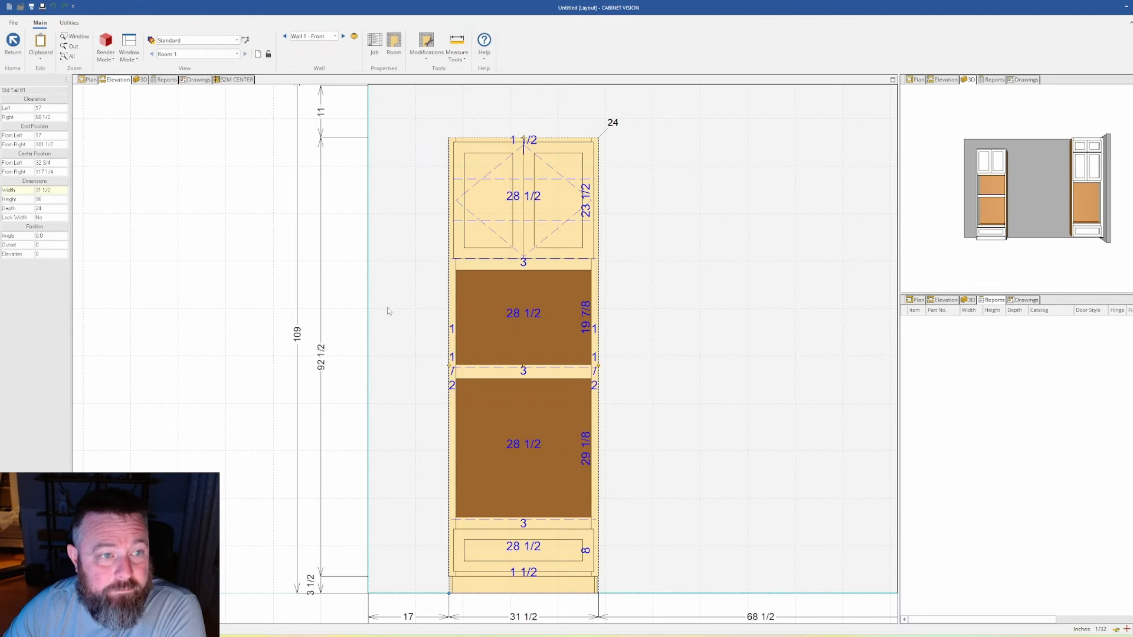
scroll(570, 391, "up", 2)
scroll(536, 327, "down", 1)
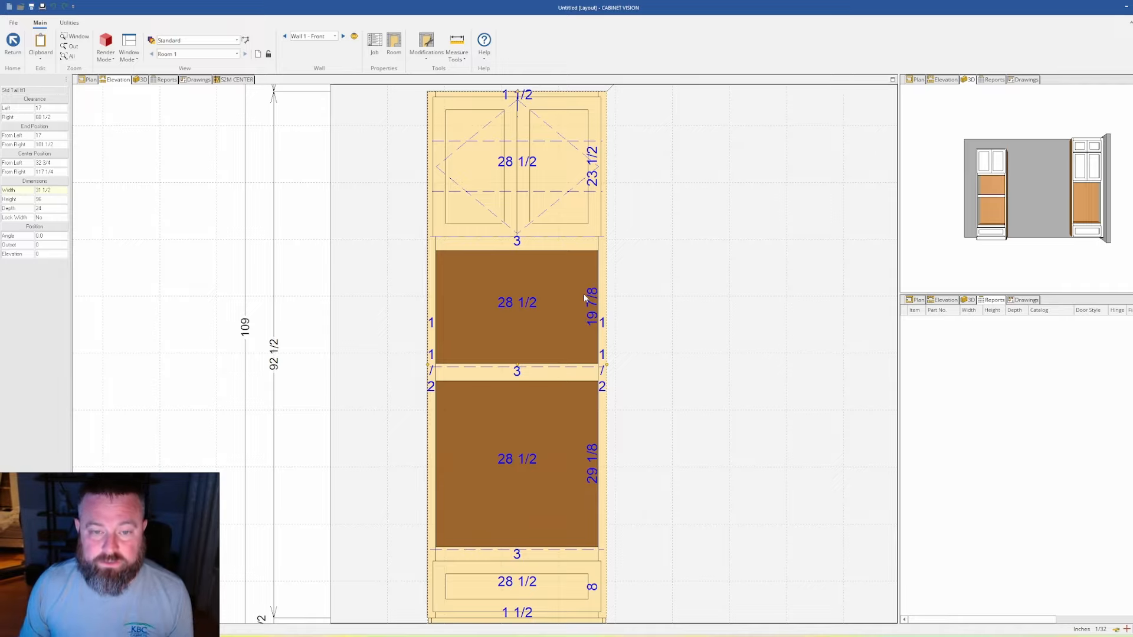
scroll(517, 329, "up", 1)
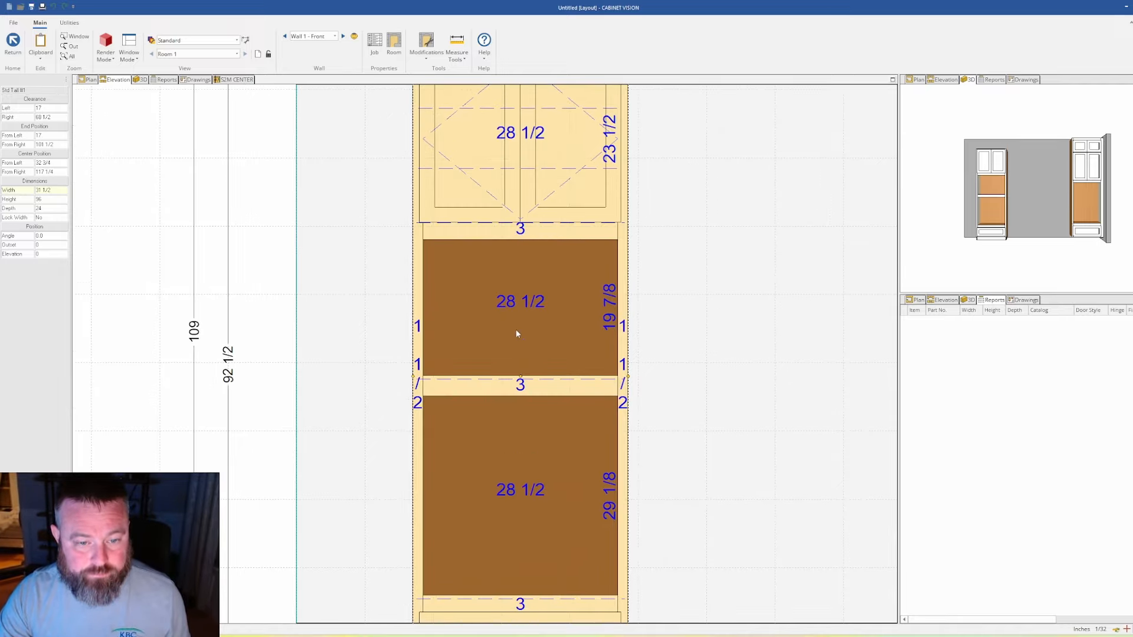
double_click(543, 289)
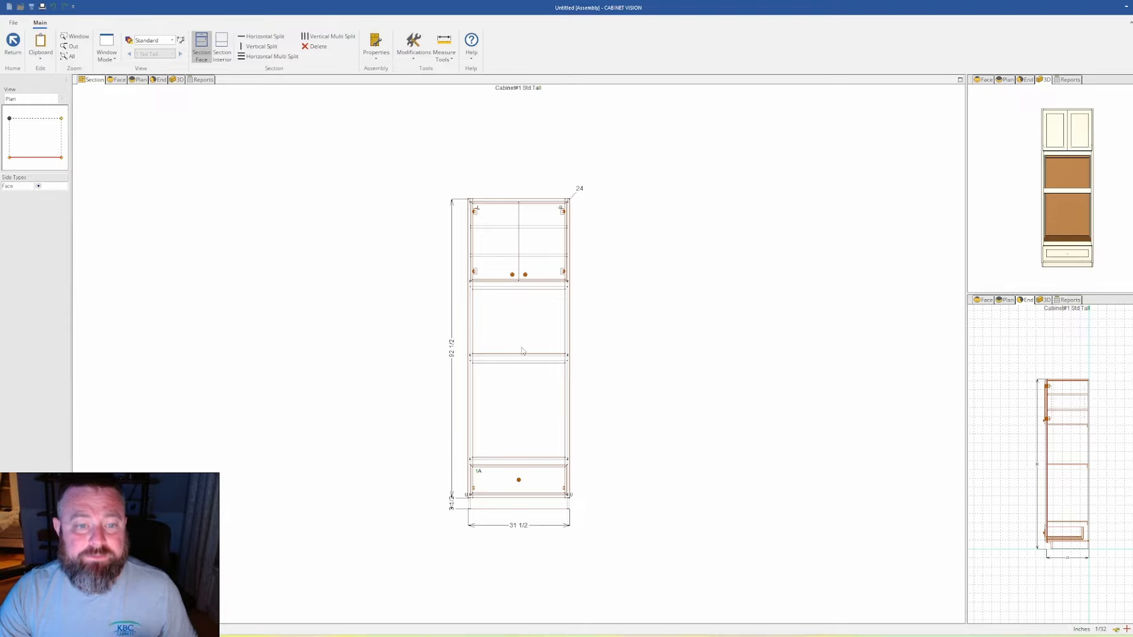
scroll(522, 351, "up", 2)
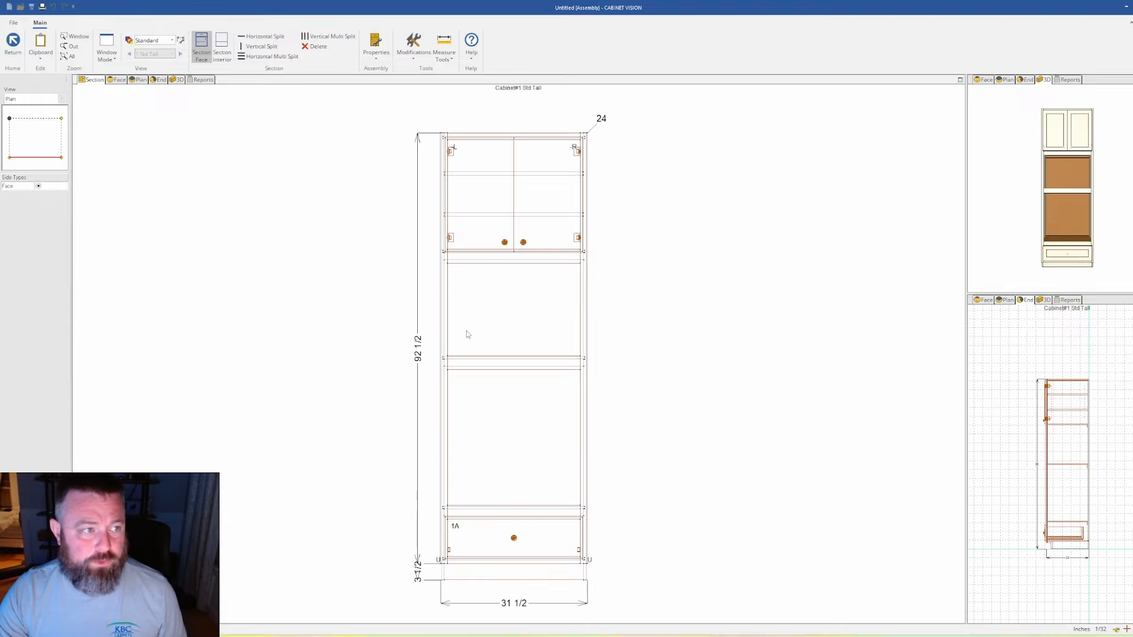
left_click(13, 42)
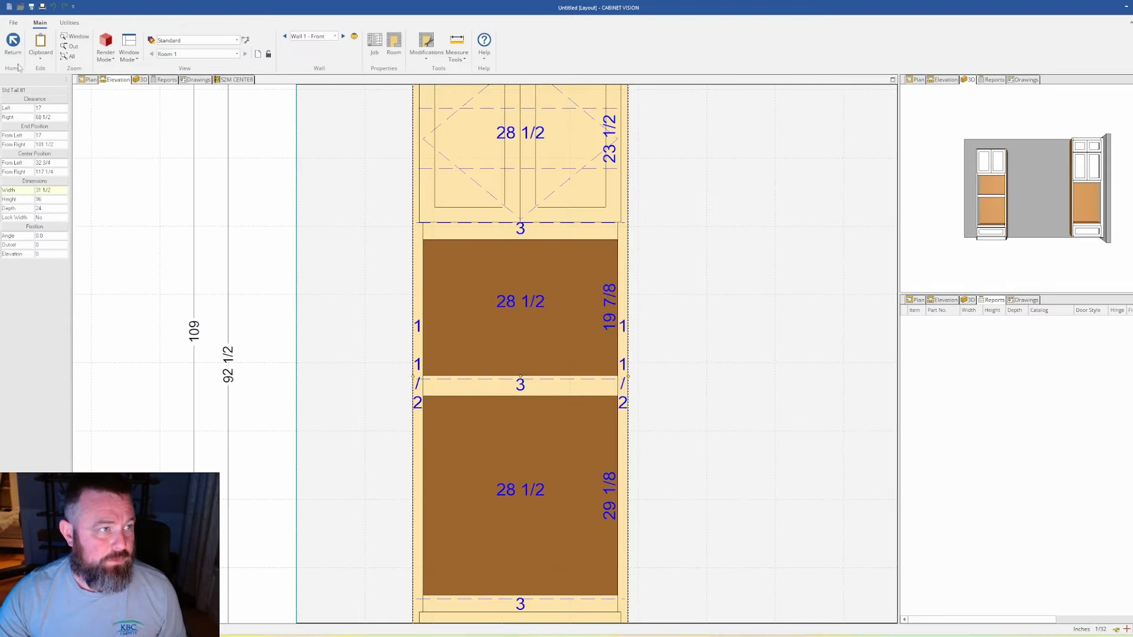
Step: Draw a full-height CAD rectangle about 1 3/8 inches wide along each inner side of the microwave opening
left_click(13, 42)
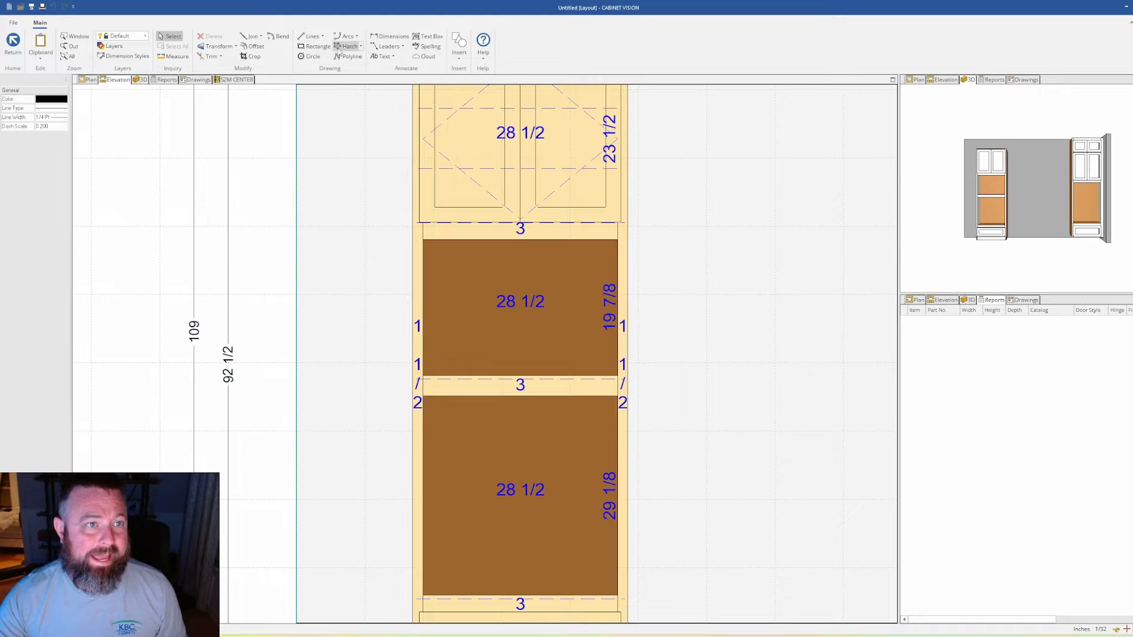
left_click(314, 46)
left_click(425, 240)
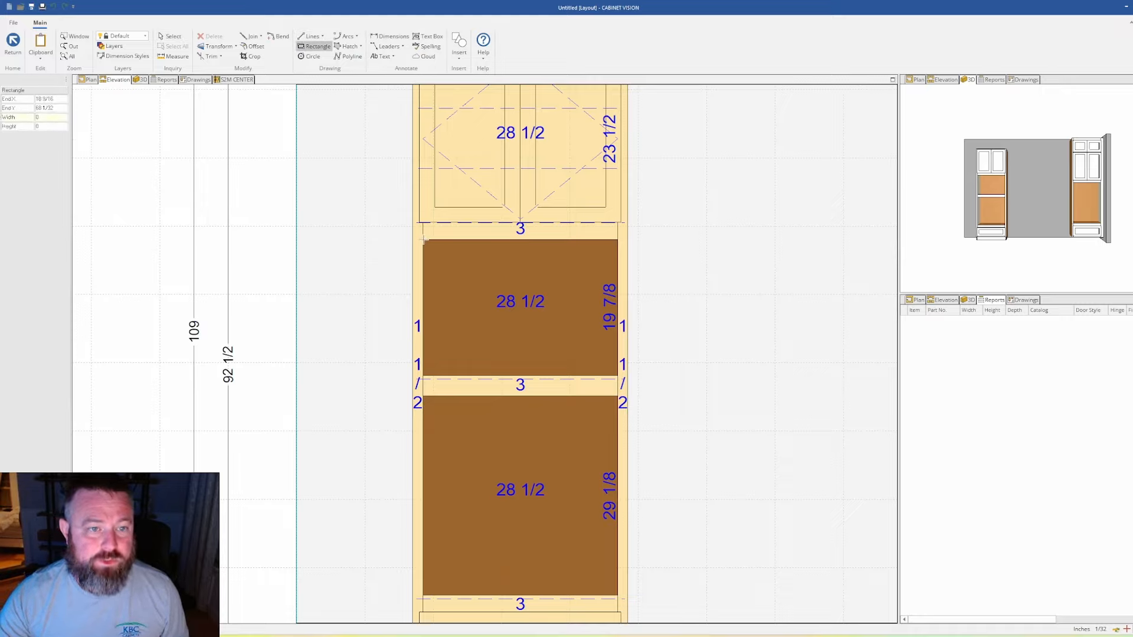
left_click(435, 377)
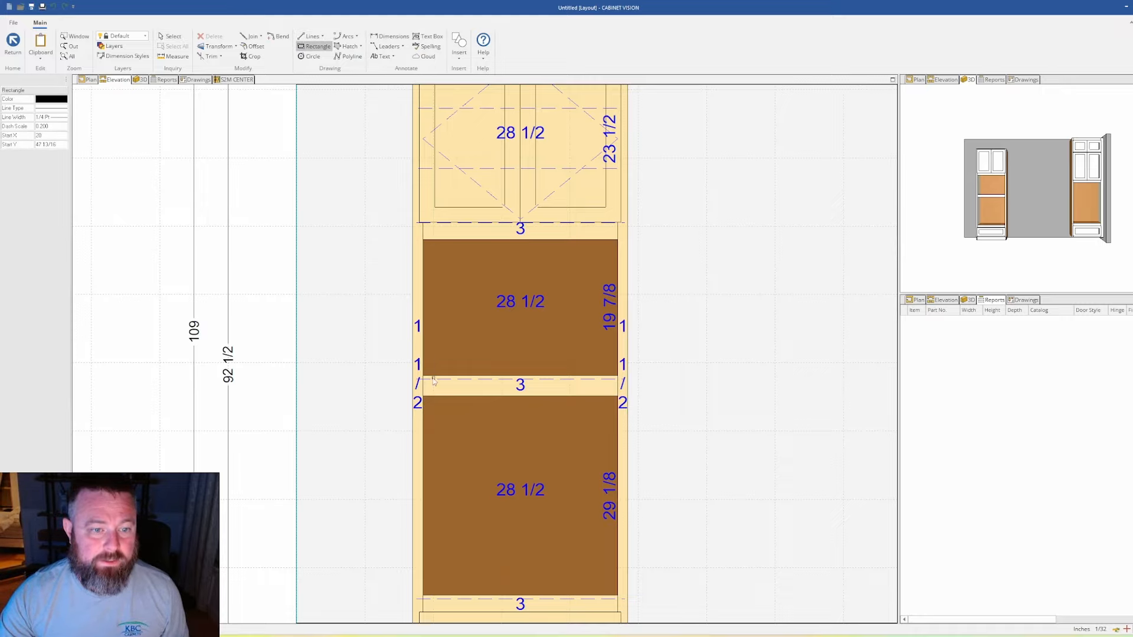
left_click(617, 240)
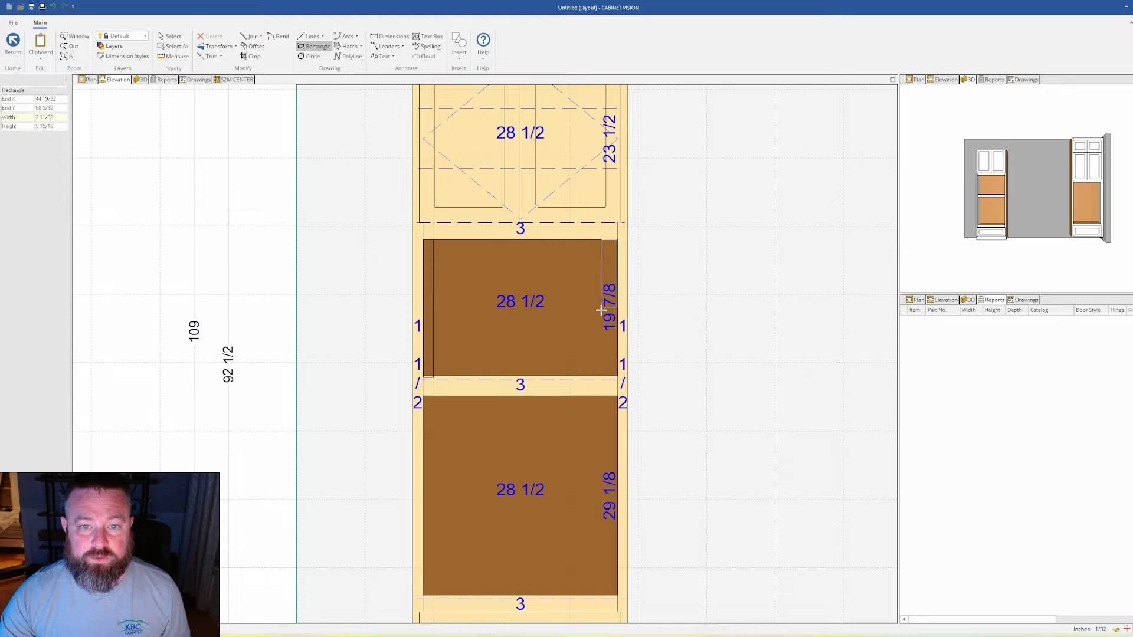
left_click(608, 376)
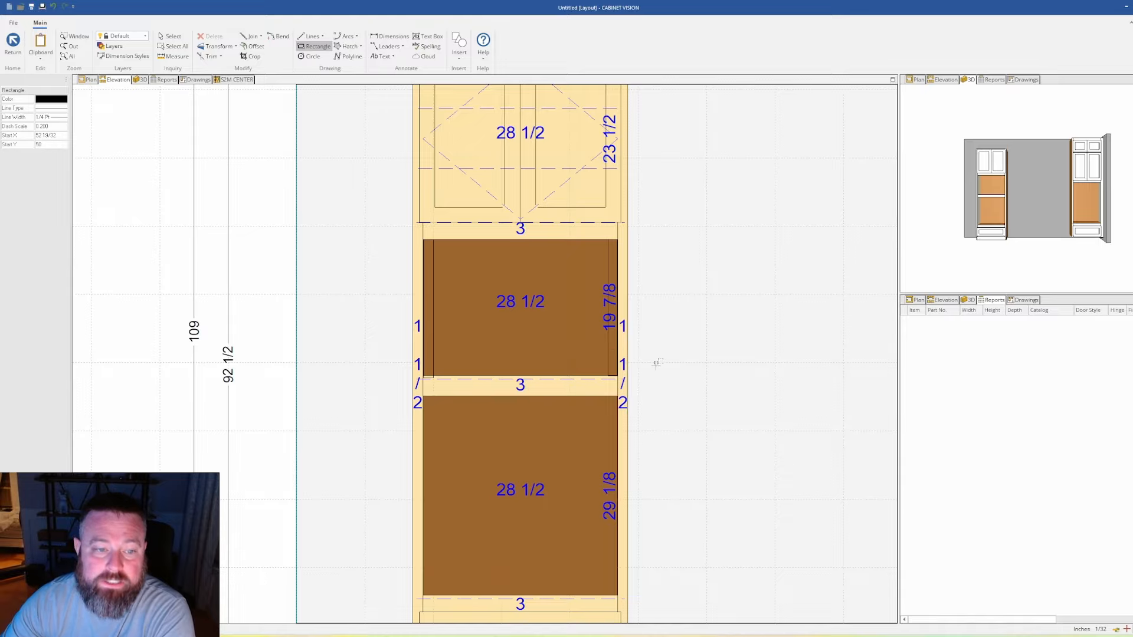
left_click(13, 44)
Step: Examine the microwave opening with its side rectangles, the oven and drawer openings below, and both tall cabinets on the wall
scroll(537, 356, "up", 1)
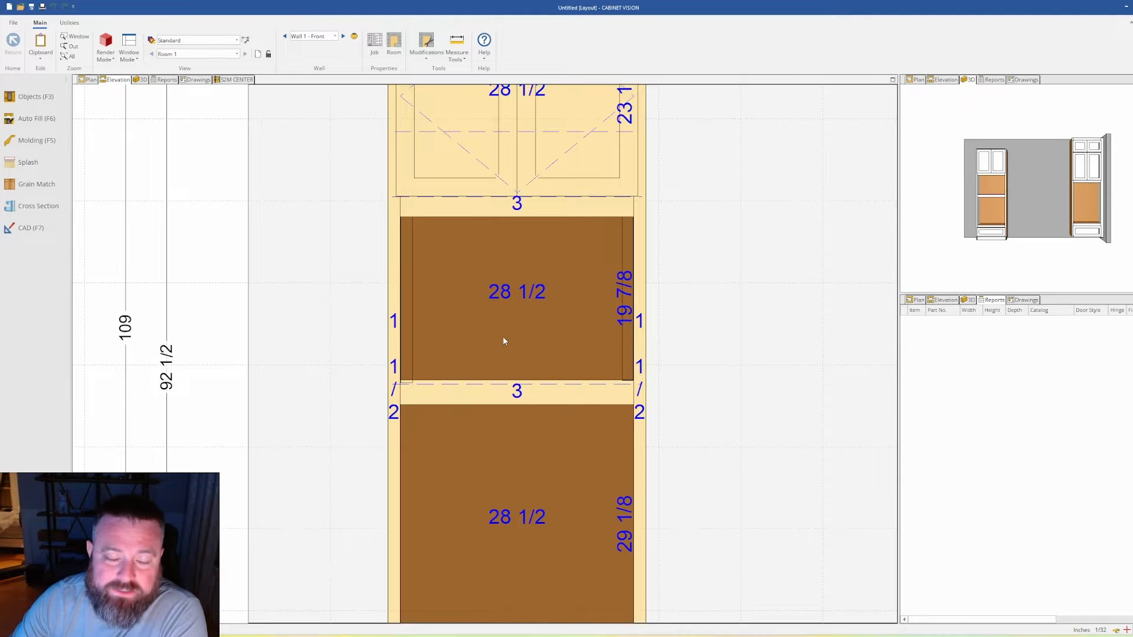
scroll(473, 323, "down", 1)
scroll(483, 327, "up", 2)
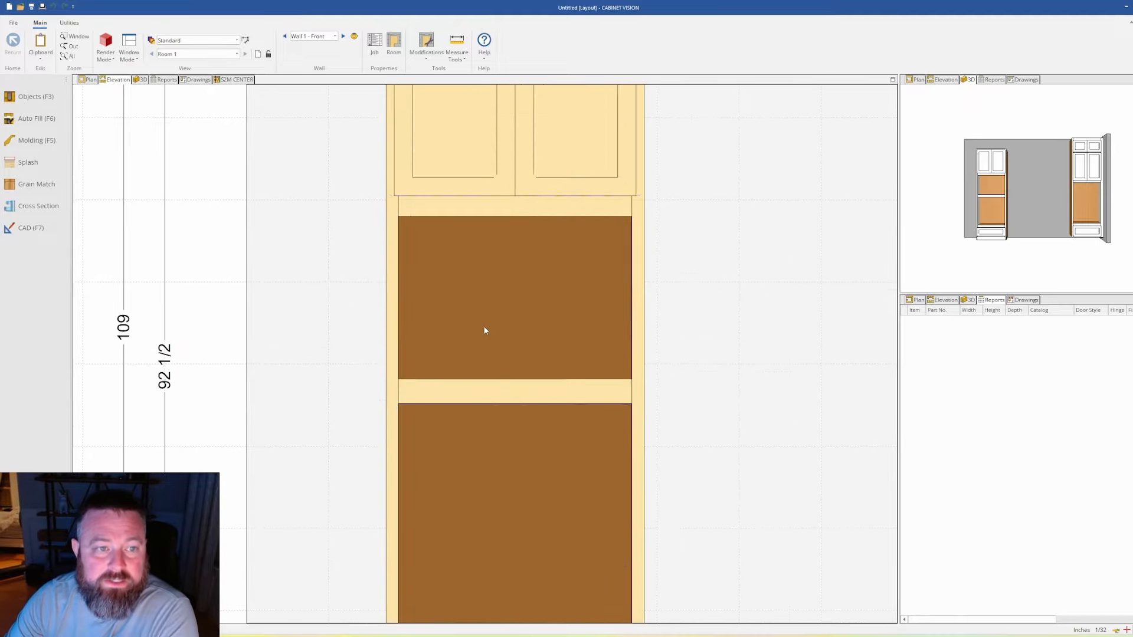
scroll(486, 328, "down", 1)
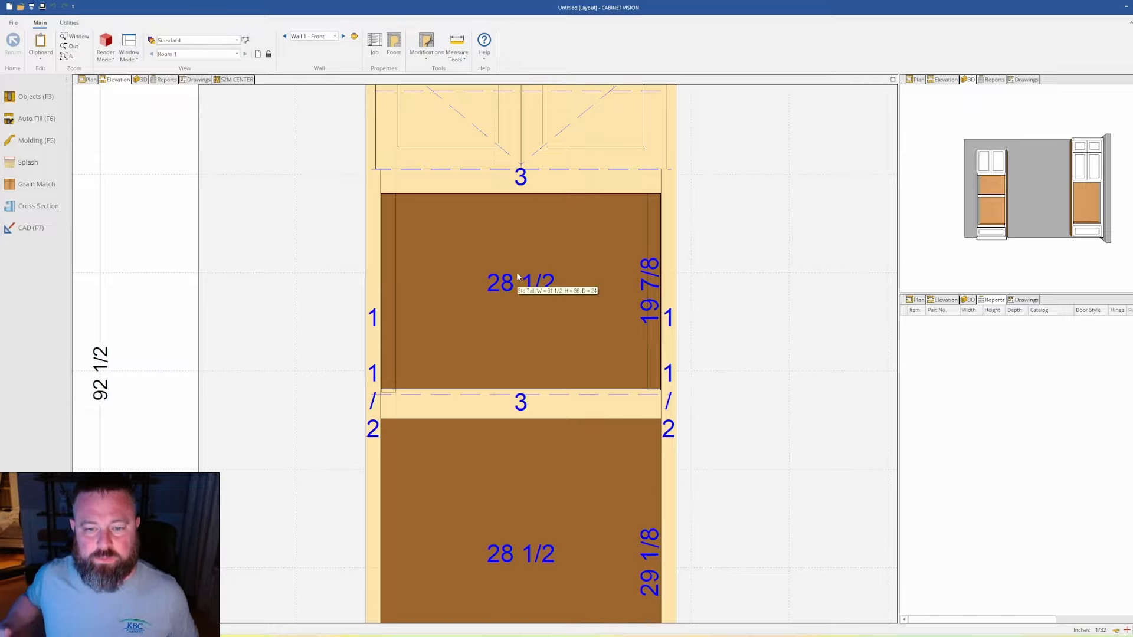
scroll(469, 316, "down", 1)
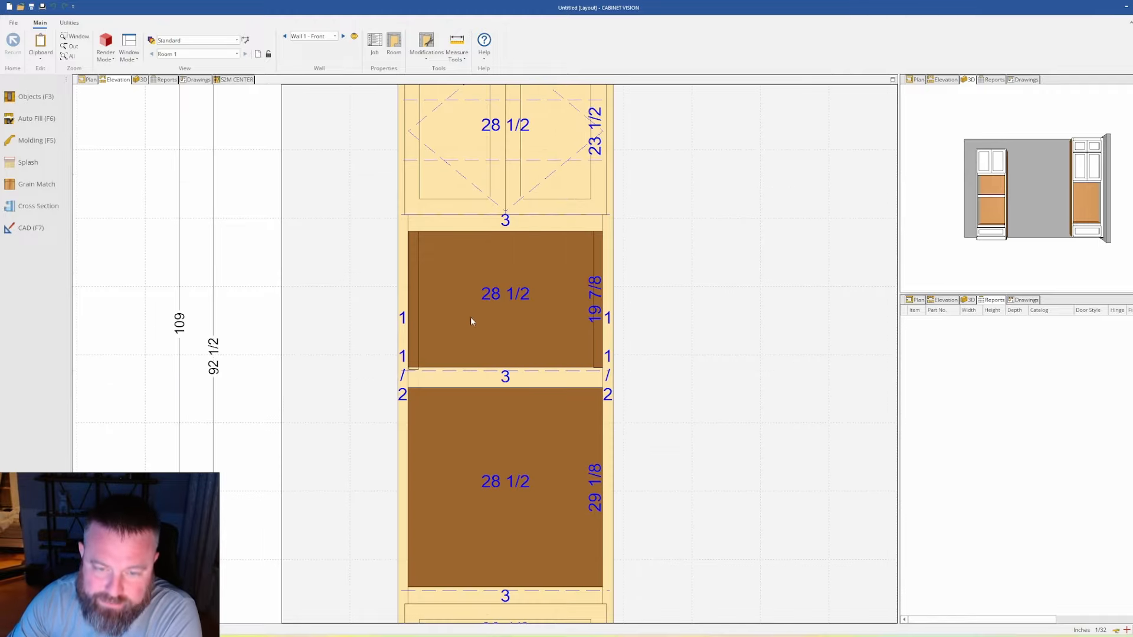
scroll(464, 322, "up", 1)
scroll(445, 357, "down", 1)
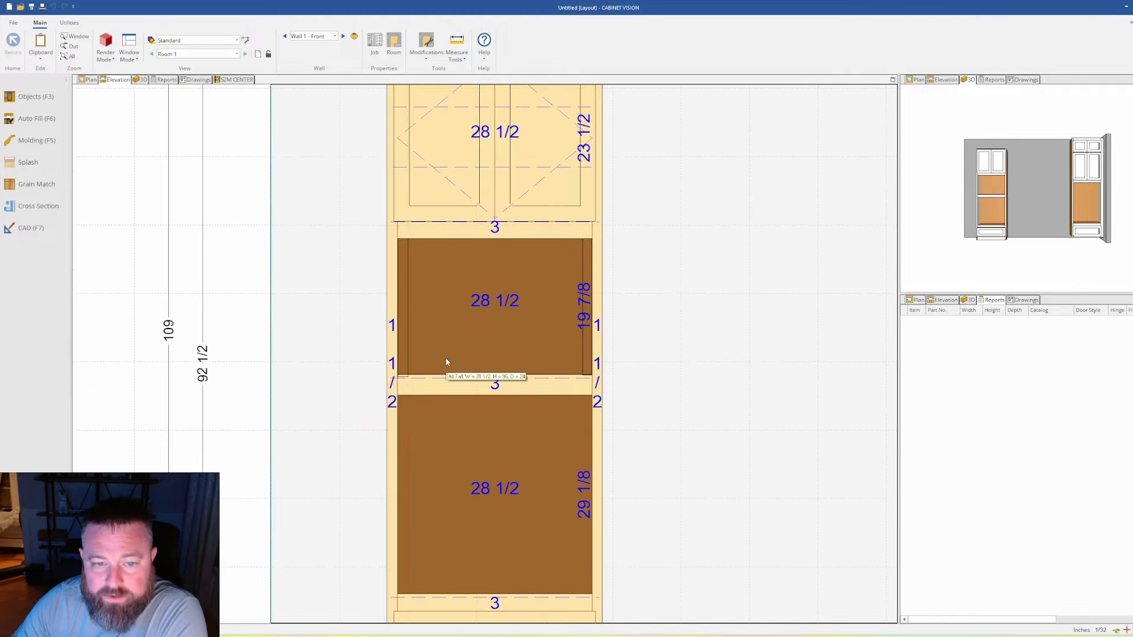
scroll(445, 358, "down", 1)
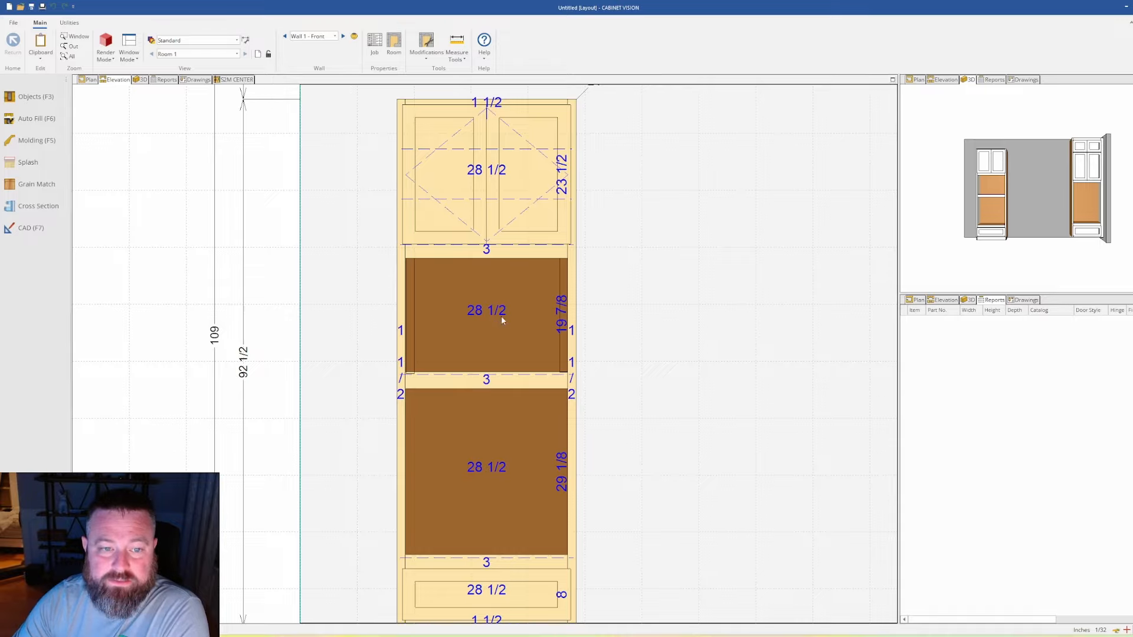
scroll(501, 317, "up", 2)
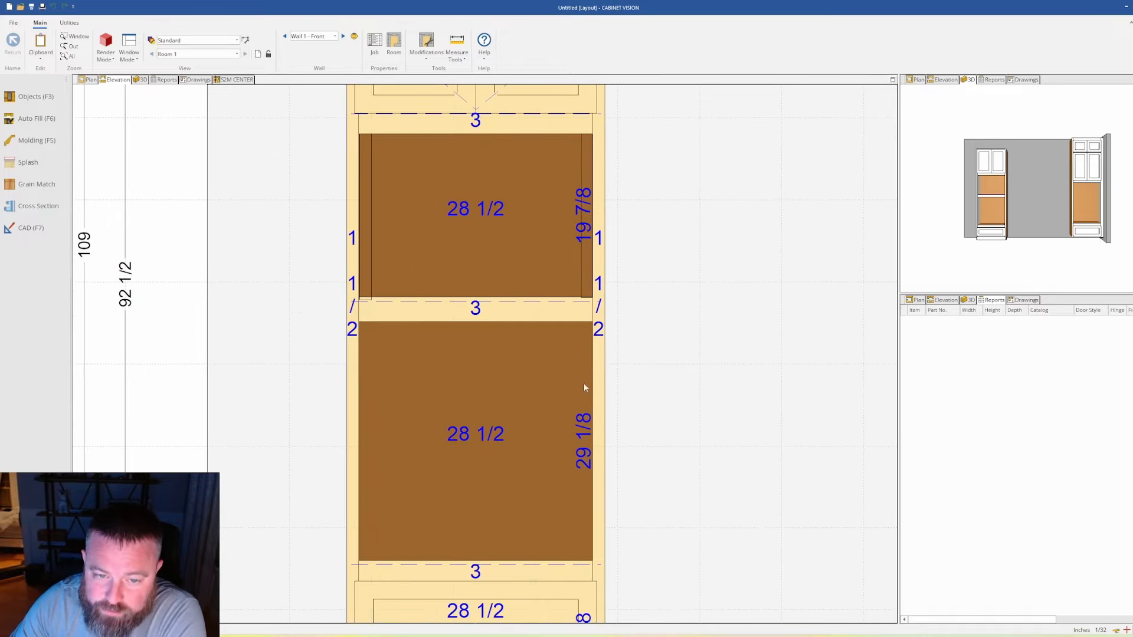
middle_click_drag(524, 505, 536, 346)
scroll(522, 382, "up", 1)
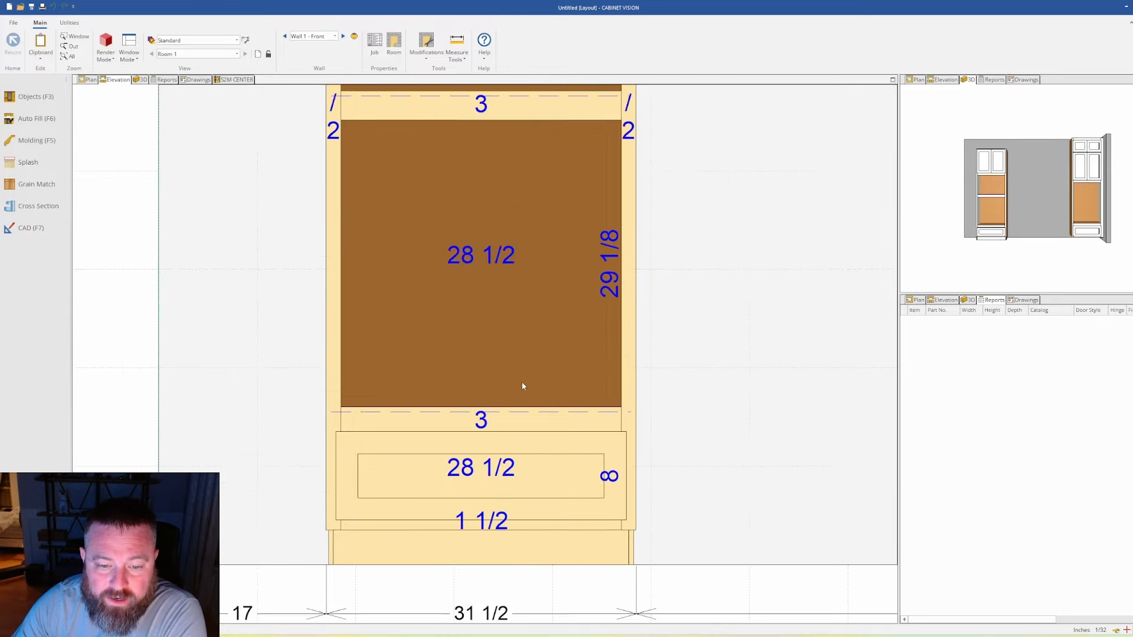
scroll(523, 381, "down", 2)
scroll(575, 343, "down", 2)
middle_click_drag(557, 304, 528, 360)
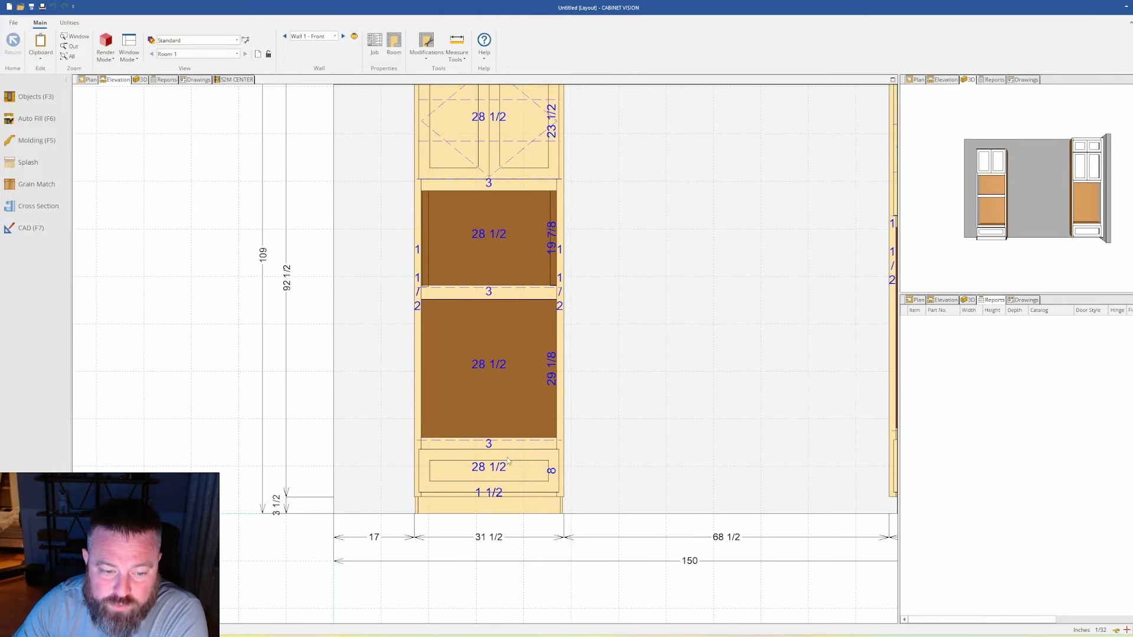
scroll(514, 472, "down", 3)
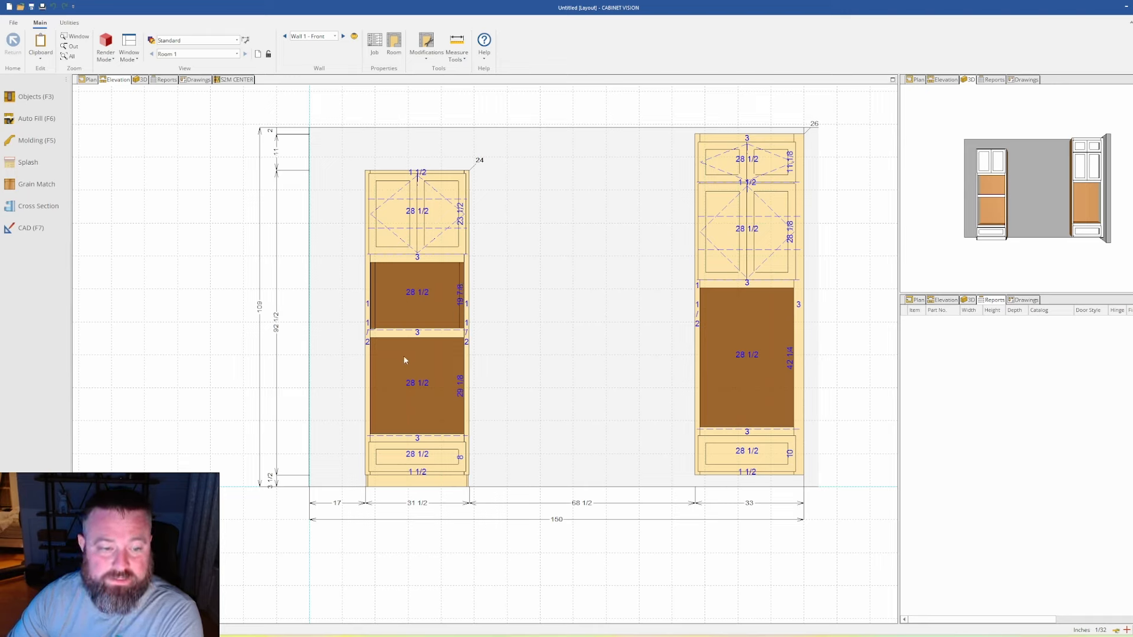
Step: Set the depth of the oven and microwave cabinet to 26 inches and compare both cabinets in the plan view
left_click(430, 299)
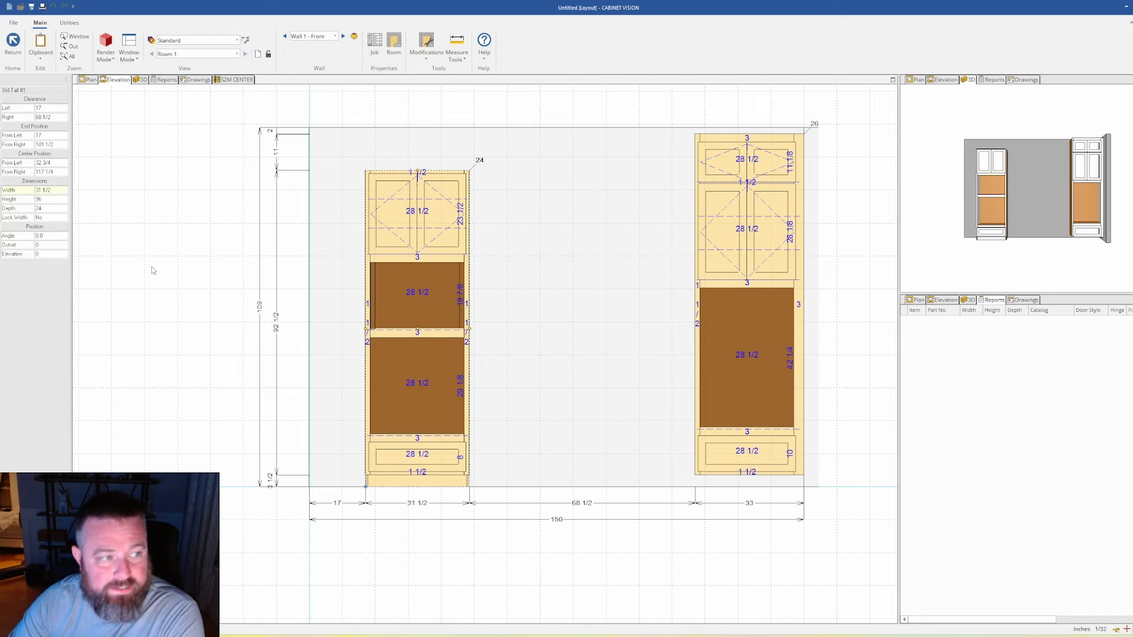
left_click(52, 209)
type("36")
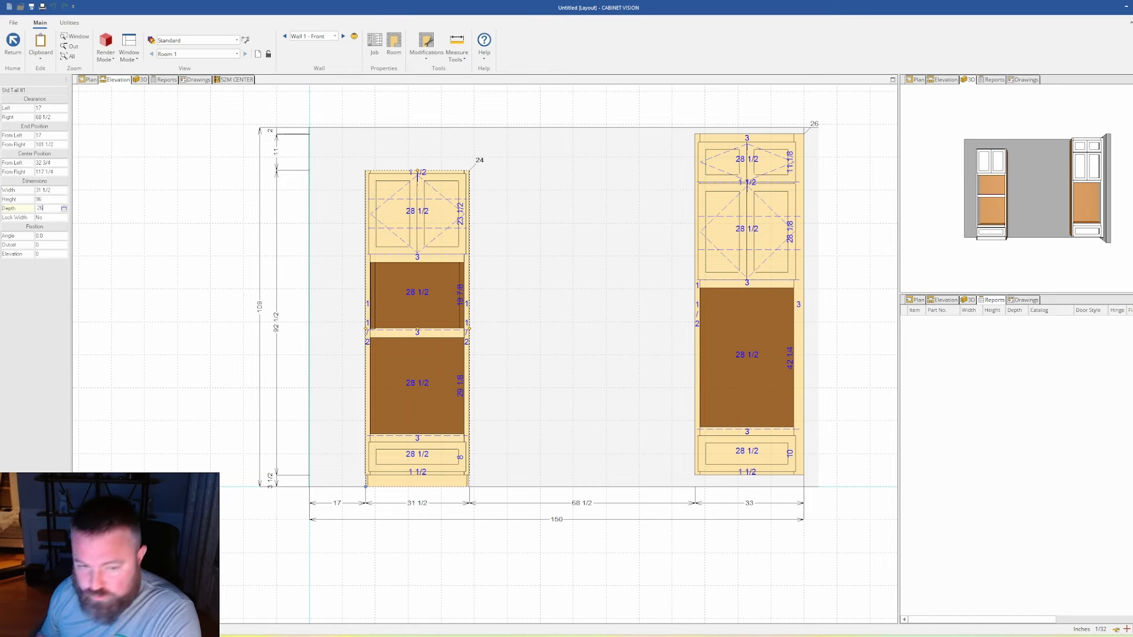
key("Return")
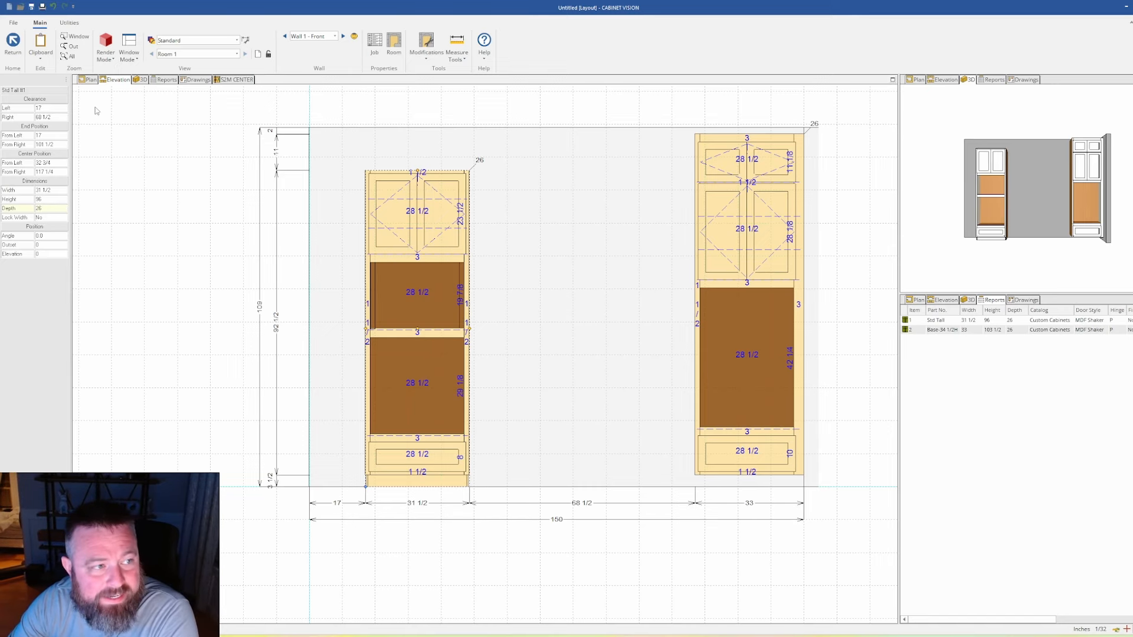
left_click(90, 81)
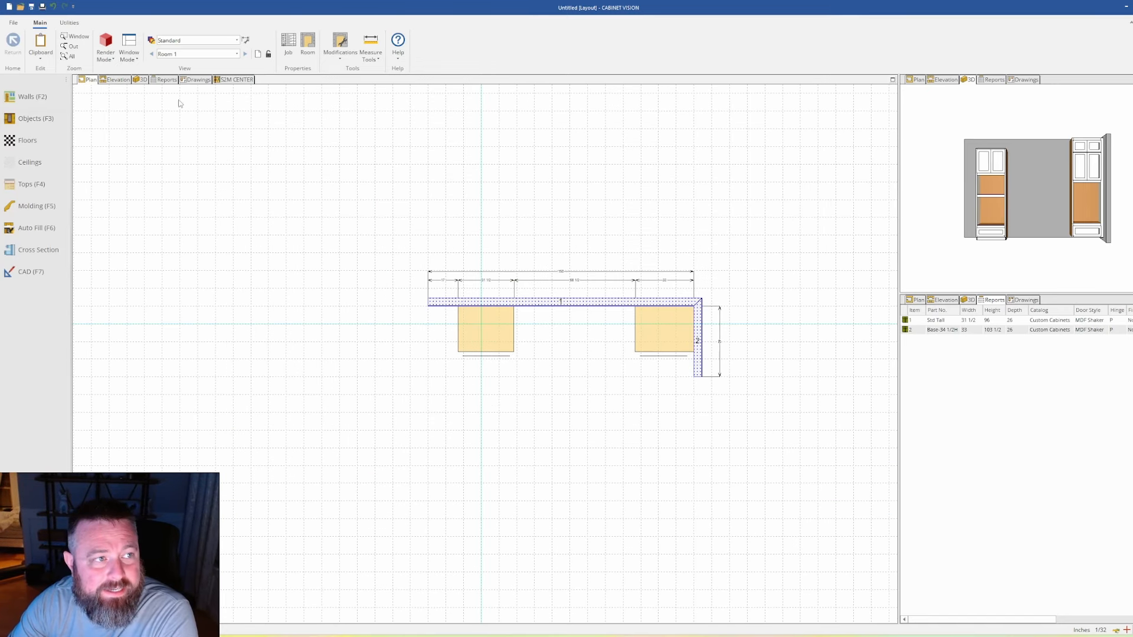
left_click(117, 81)
Step: Move the oven and microwave cabinet beside the other tall cabinet by setting its right clearance to 1 inch
scroll(571, 411, "down", 2)
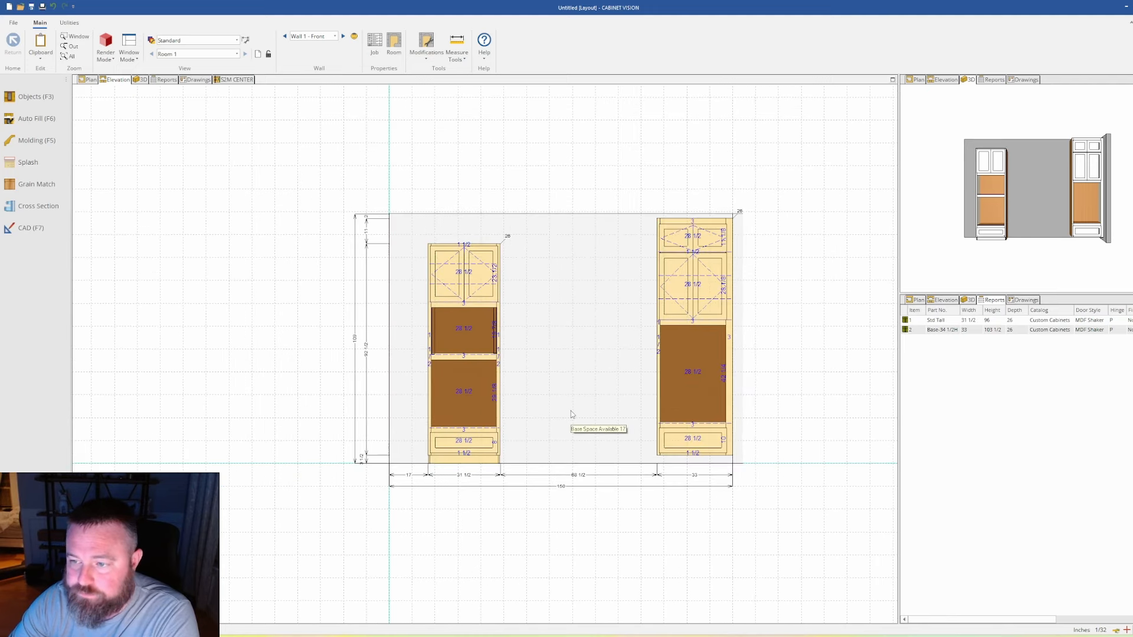
scroll(571, 411, "up", 1)
left_click(472, 371)
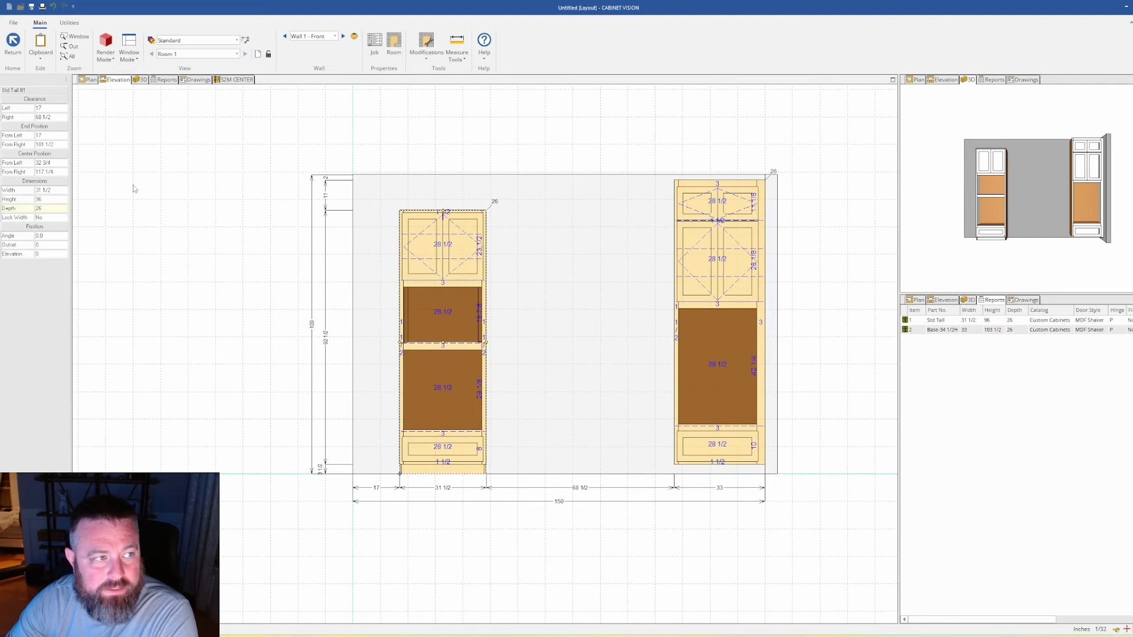
left_click(59, 117)
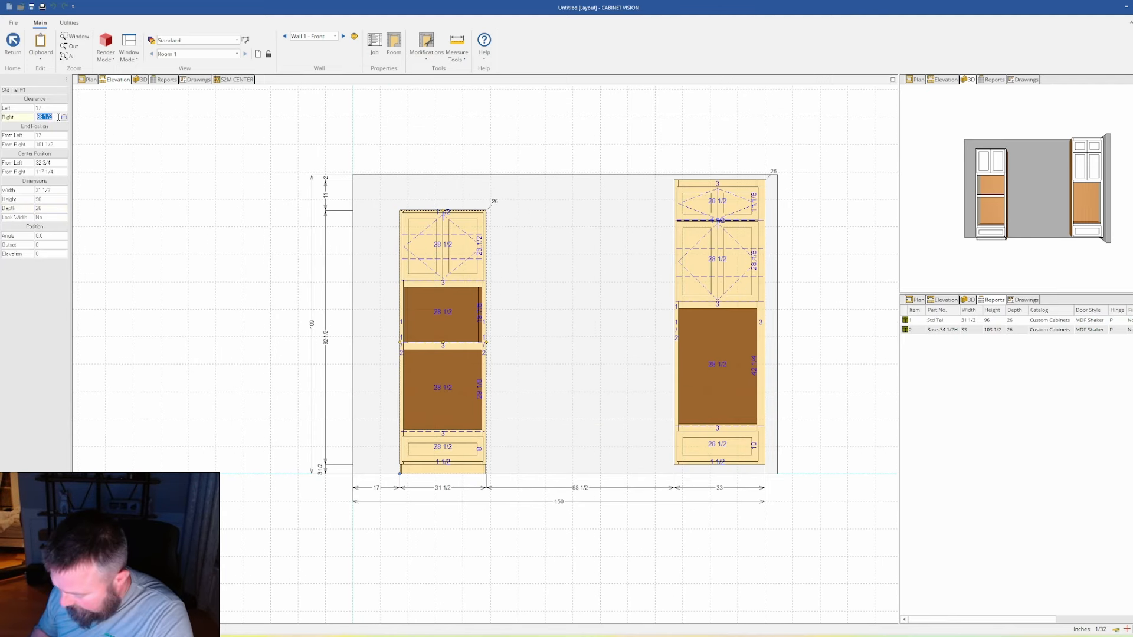
type("1")
key("Return")
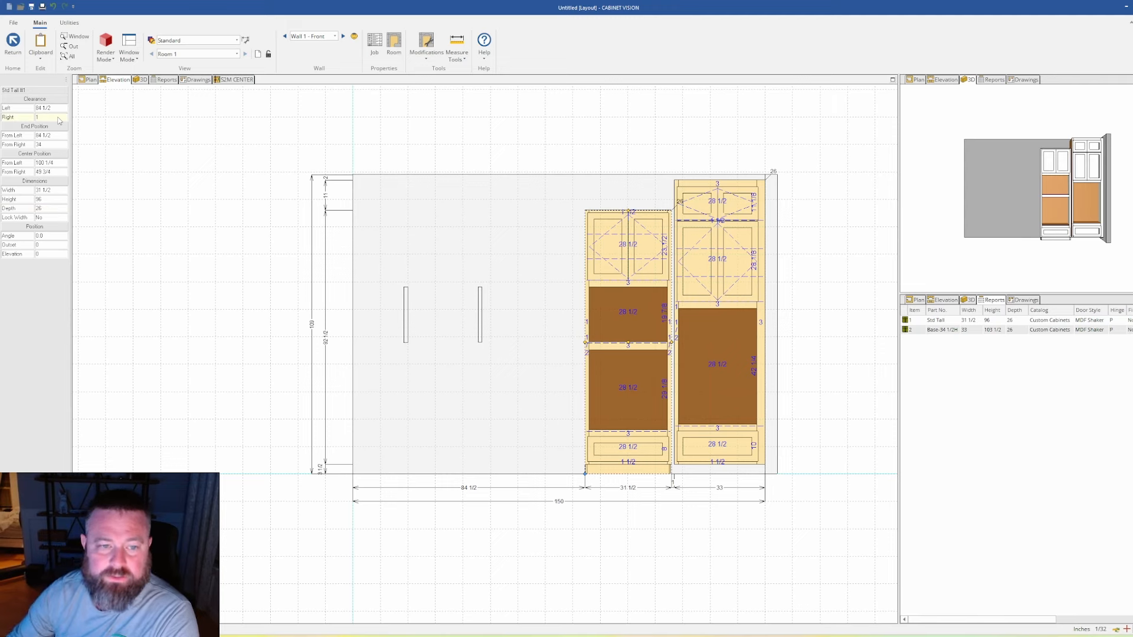
Step: Delete the two leftover CAD rectangles from the empty wall area beside the tall cabinets
left_click(15, 46)
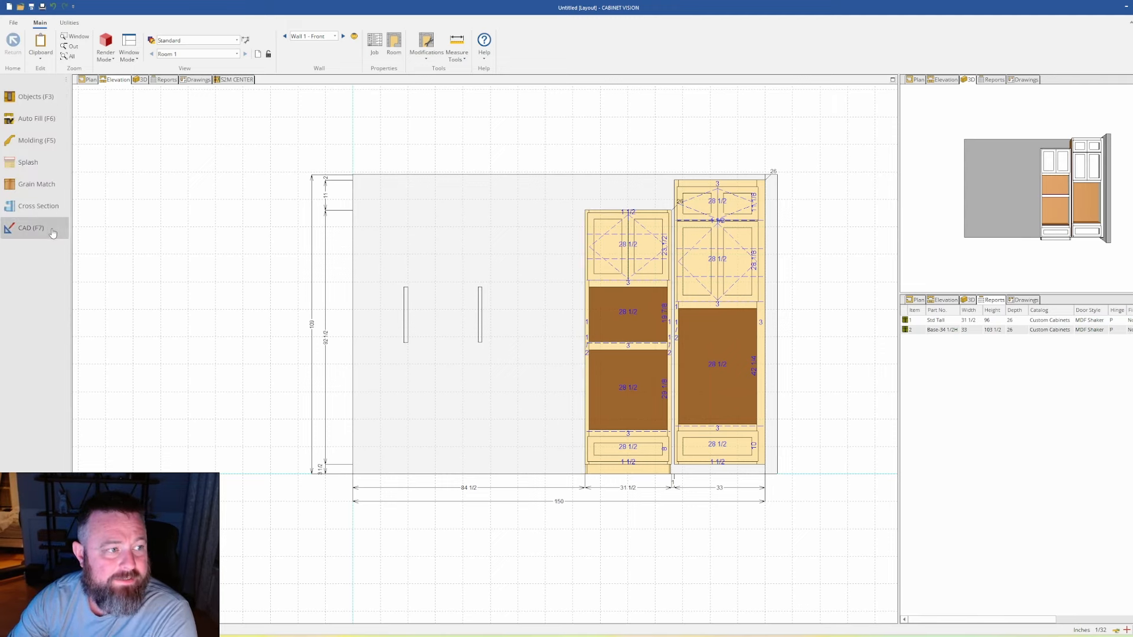
left_click(53, 230)
left_click(479, 309)
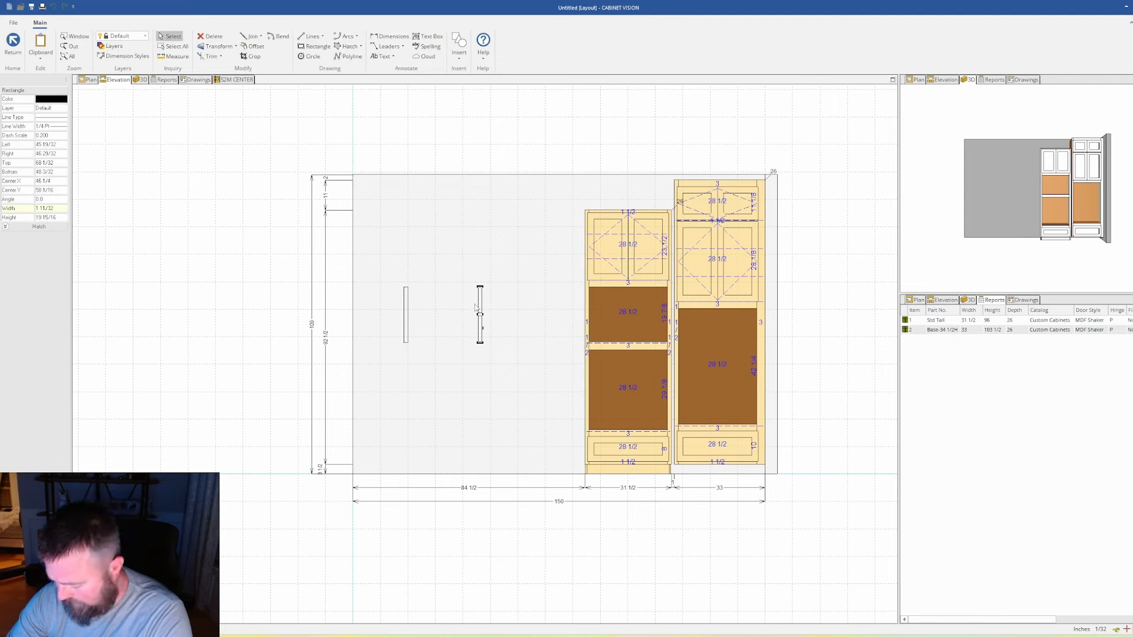
key("Delete")
left_click(406, 311)
key("Delete")
left_click(9, 49)
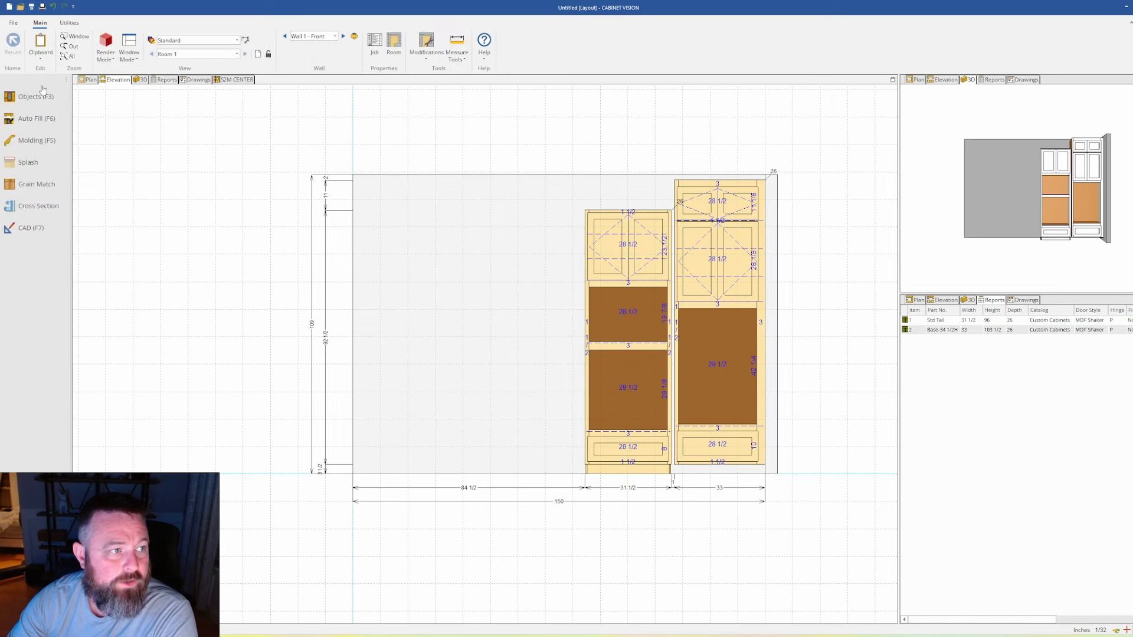
Step: Place a standard base cabinet, 30 inches wide and 34 1/2 inches high, on the wall with a left clearance of 45 inches
left_click(36, 94)
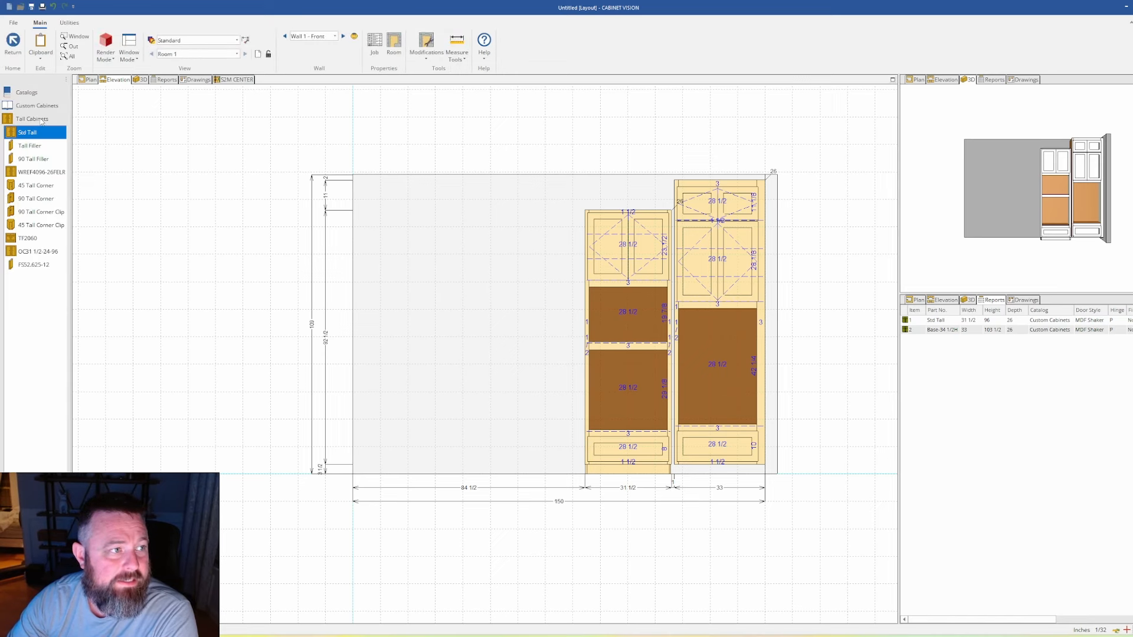
left_click(41, 118)
left_click(38, 185)
left_click(43, 132)
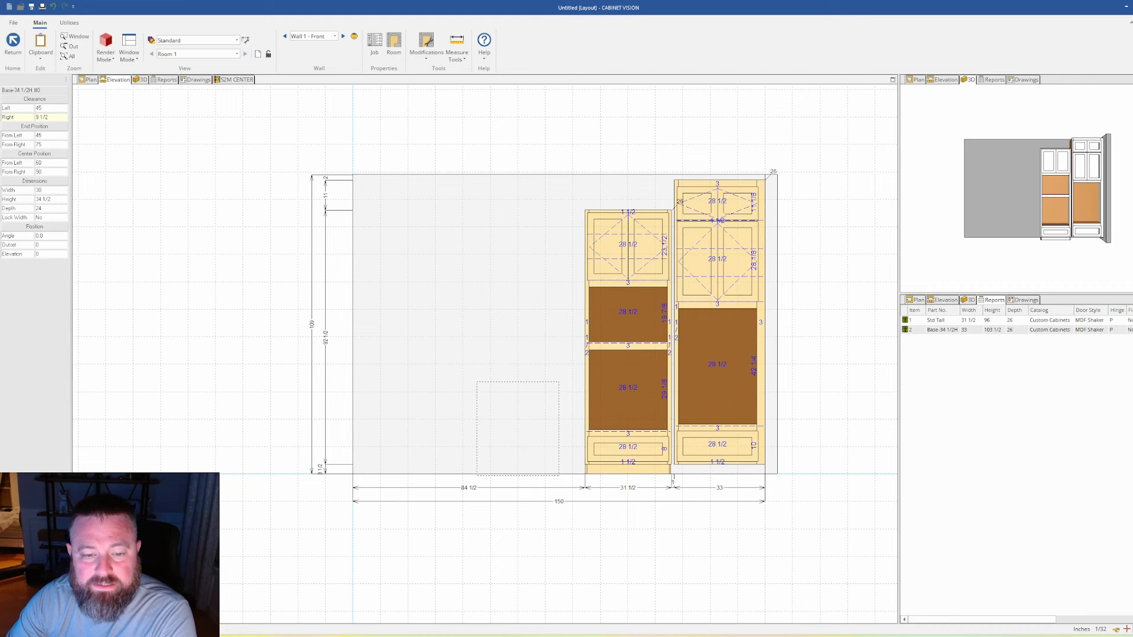
left_click(516, 420)
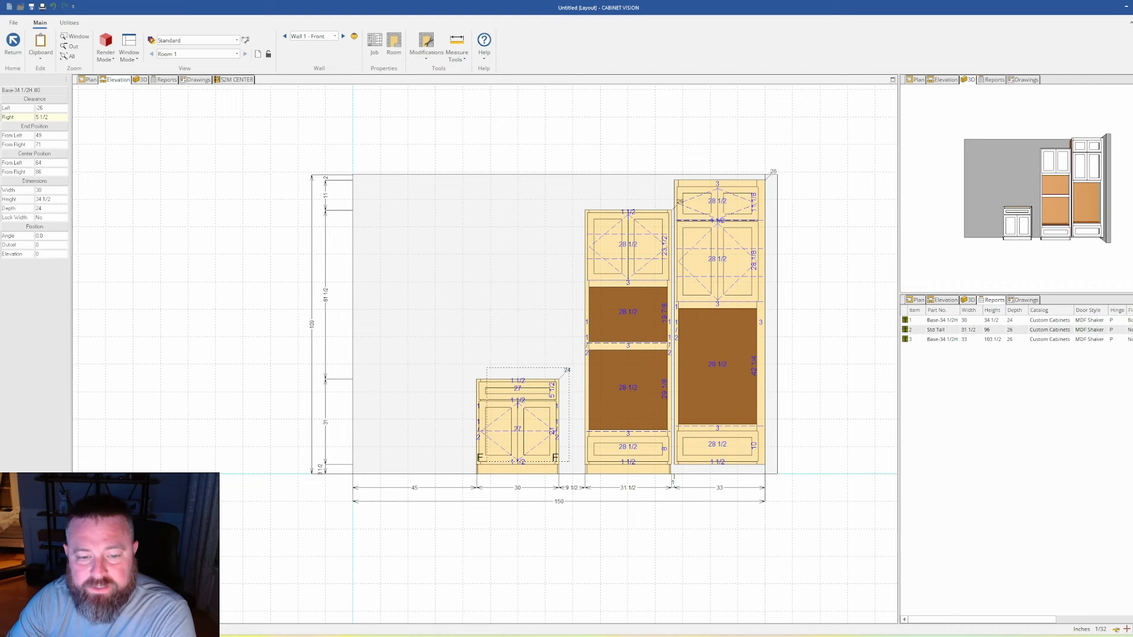
Step: Erase all face and interior parts of the base cabinet to leave one open section, and return to the room elevation
double_click(515, 420)
left_click(315, 46)
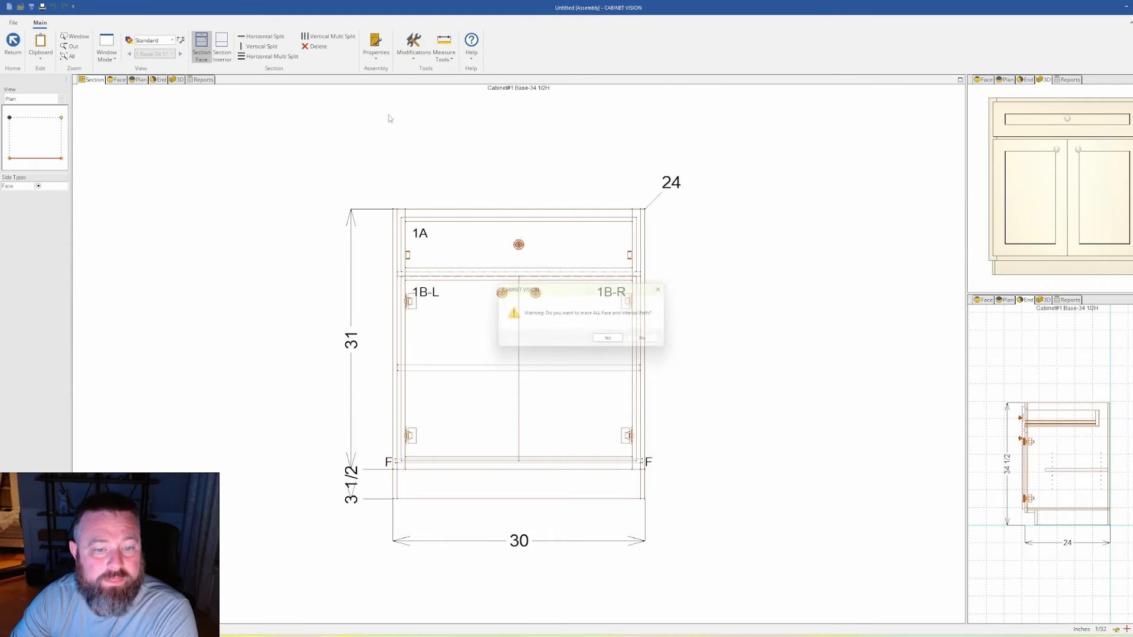
left_click(610, 338)
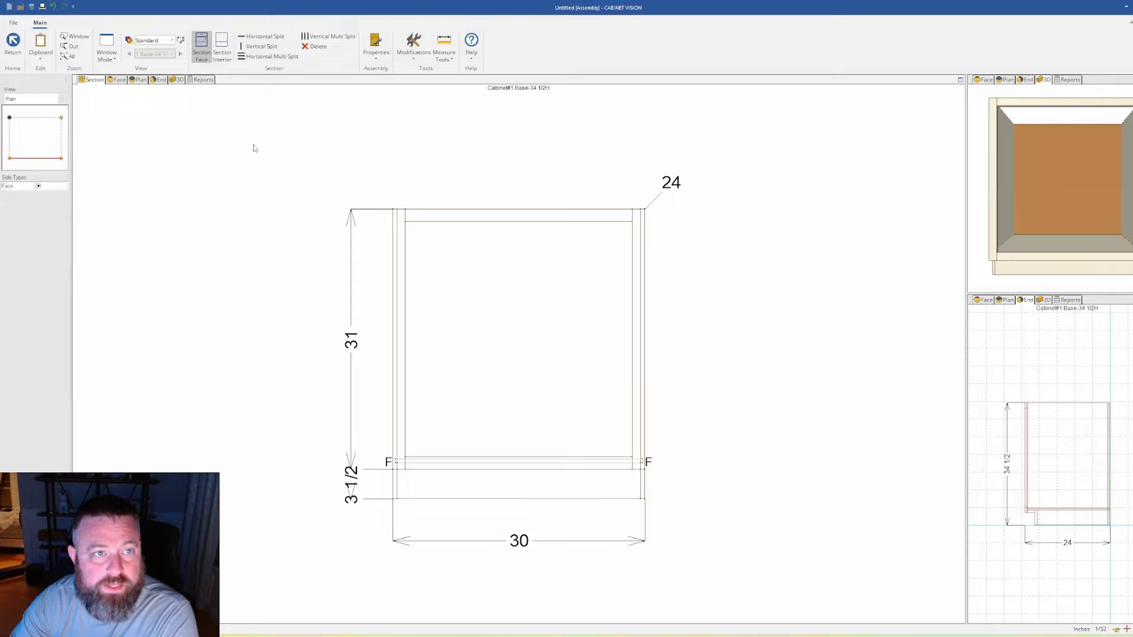
scroll(269, 162, "down", 2)
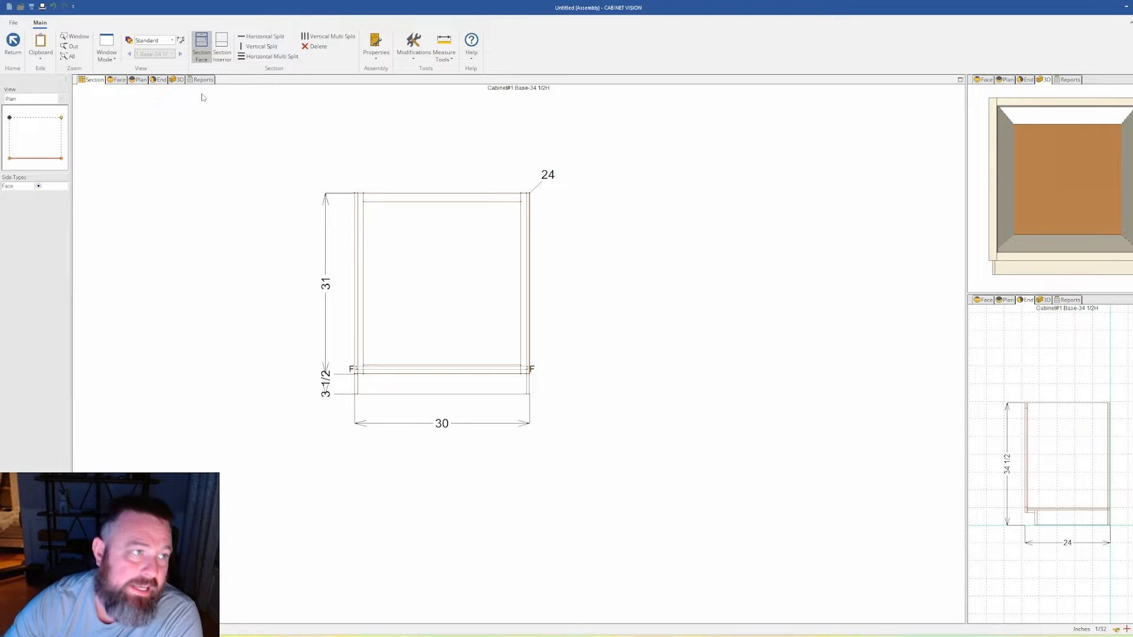
left_click(10, 42)
Step: Switch to the browser to review the kitchen photos, the Bosch wall oven page and its undercounter cutout dimensions, and return to Cabinet Vision
left_click(552, 635)
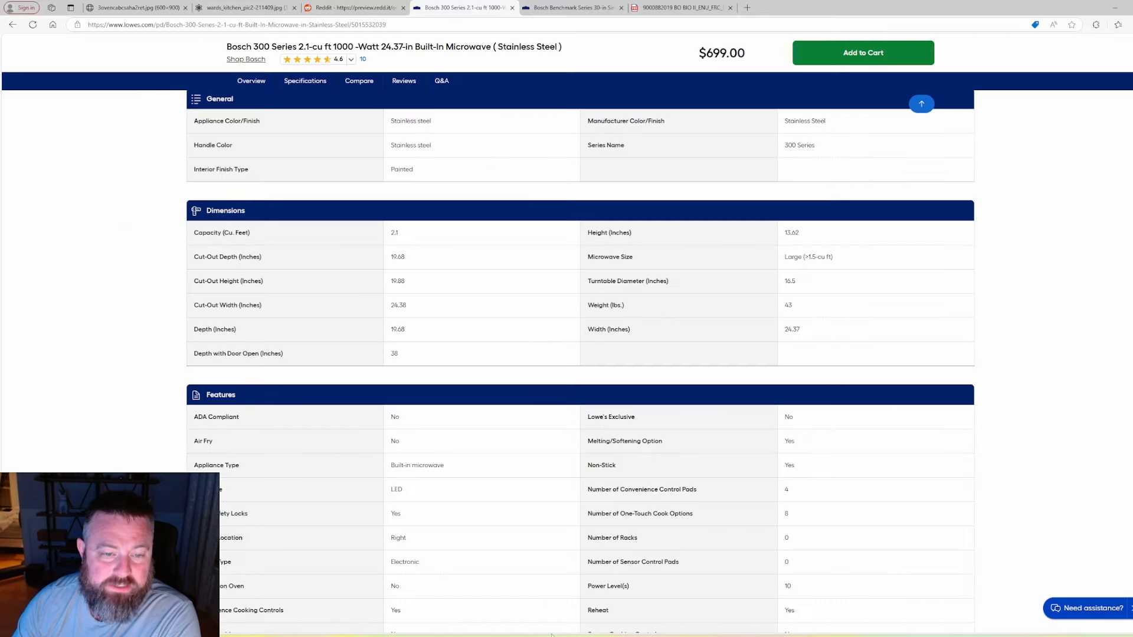
left_click(245, 8)
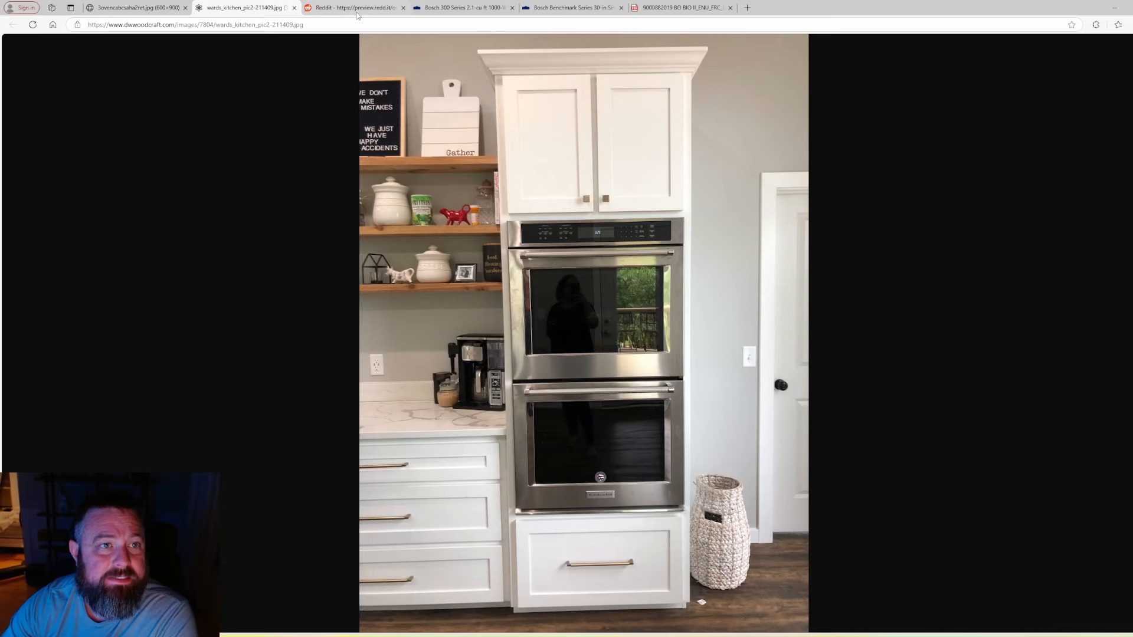
left_click(356, 10)
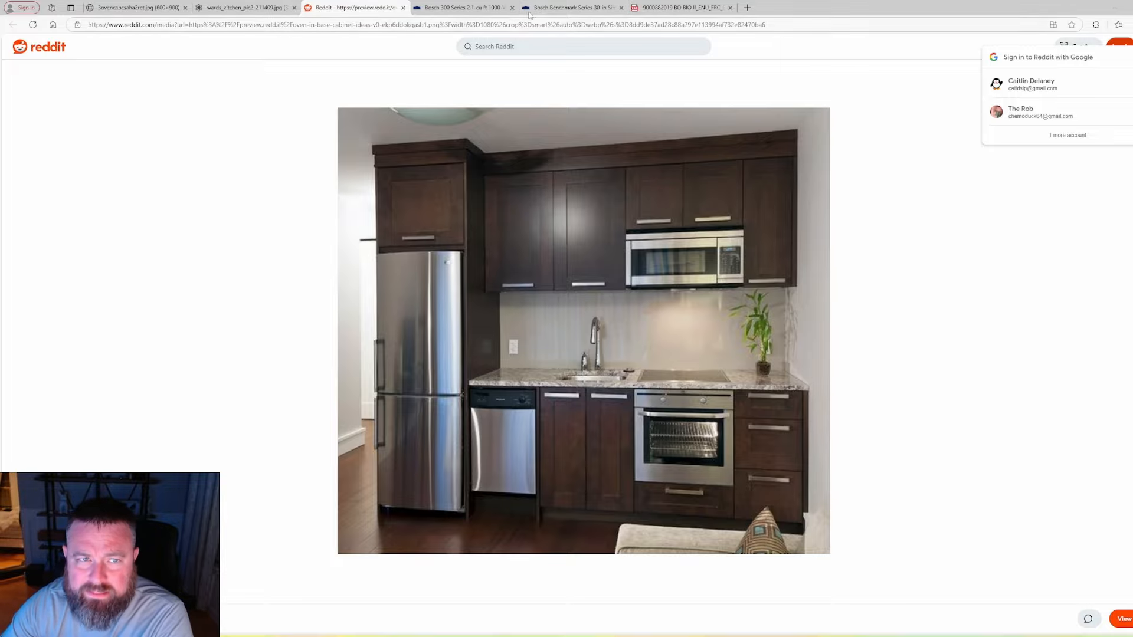
left_click(556, 8)
scroll(544, 177, "up", 20)
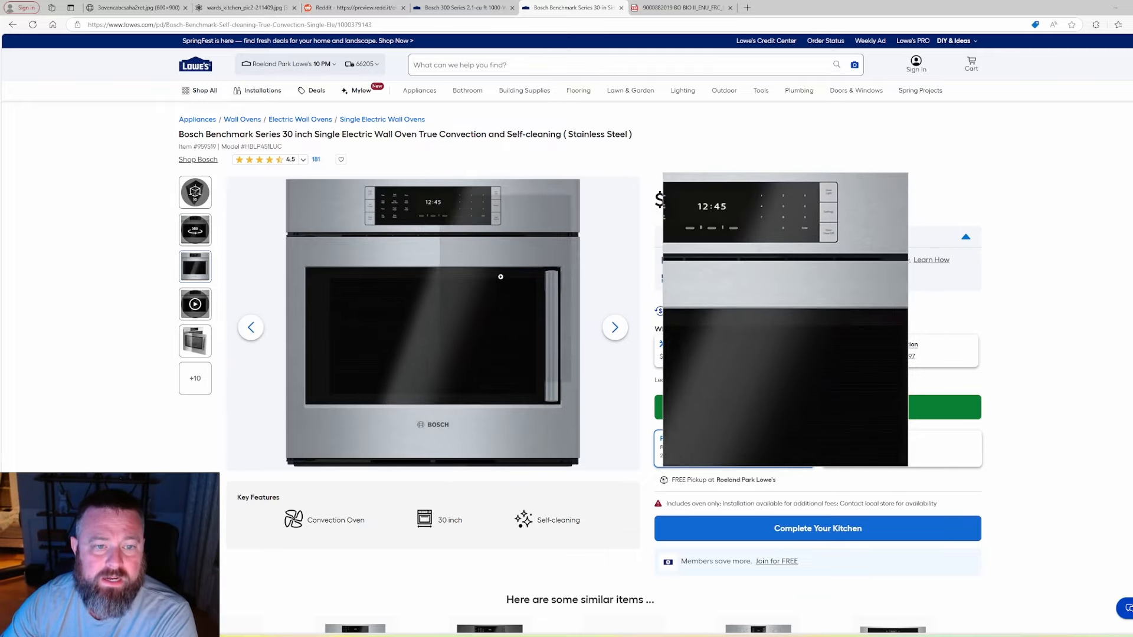
left_click(678, 8)
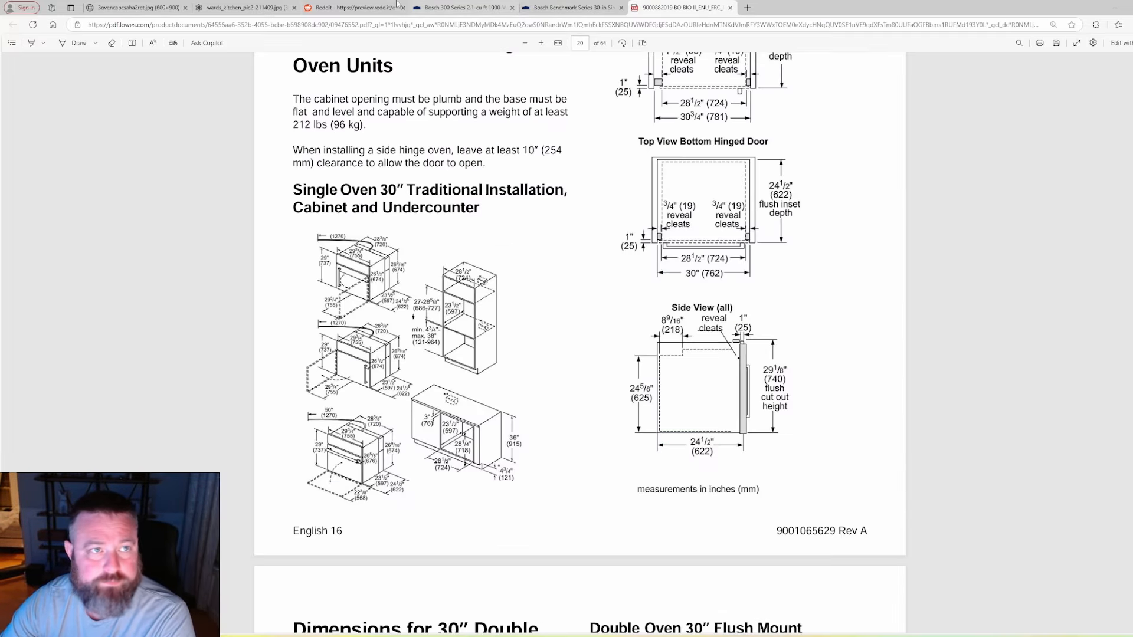
left_click(568, 10)
left_click(230, 633)
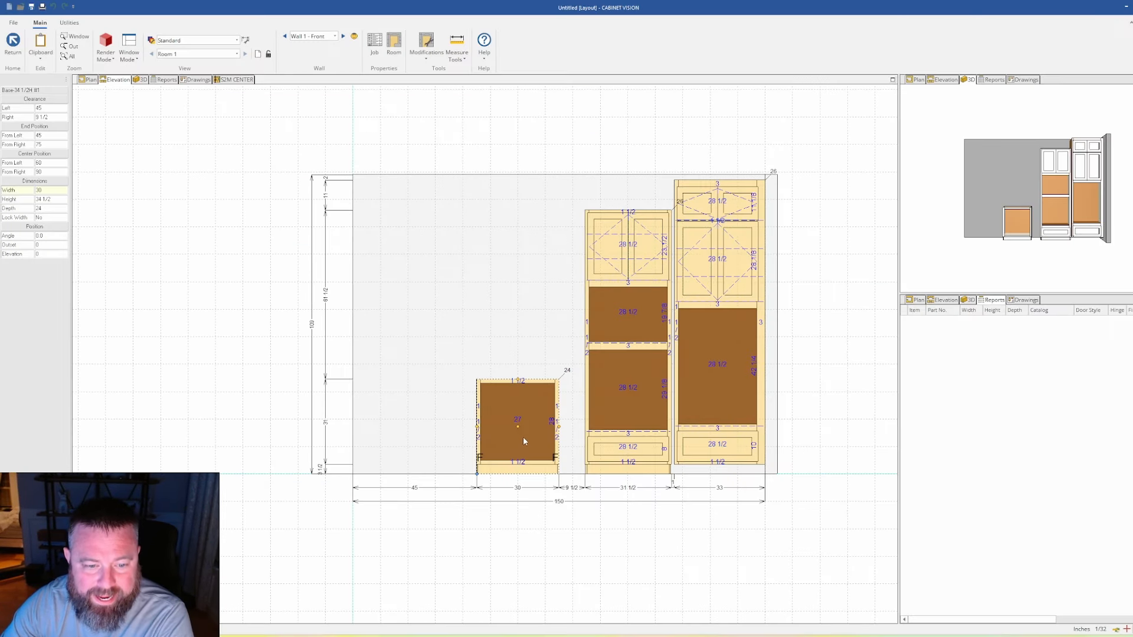
Step: Set the base cabinet's width to 31 inches, stretching it to the right
left_click(53, 190)
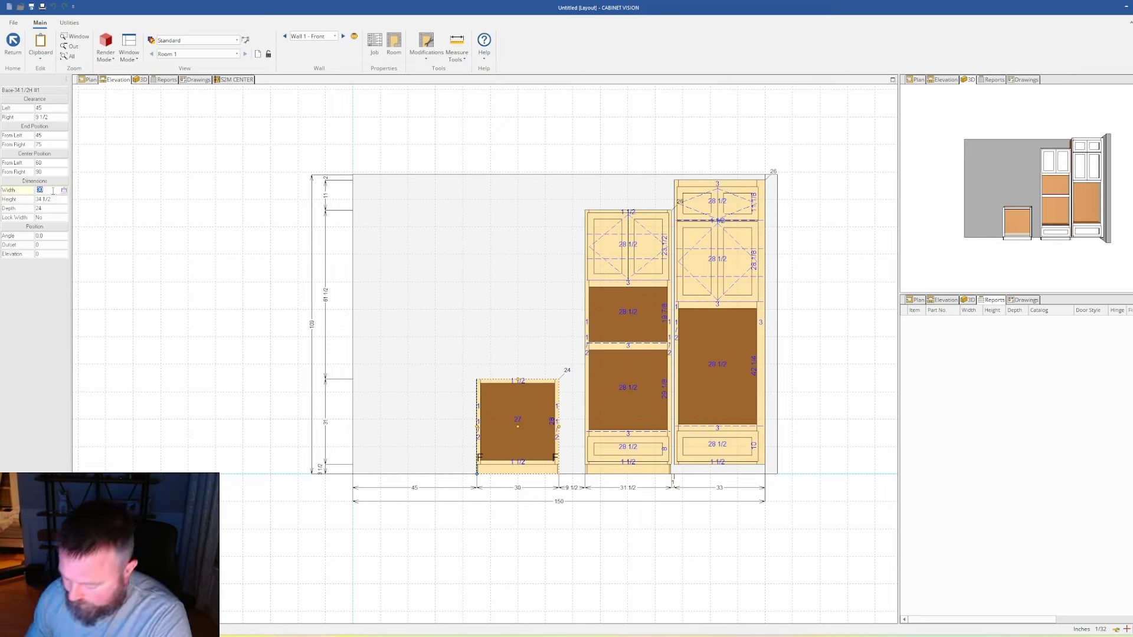
type("31")
key("Return")
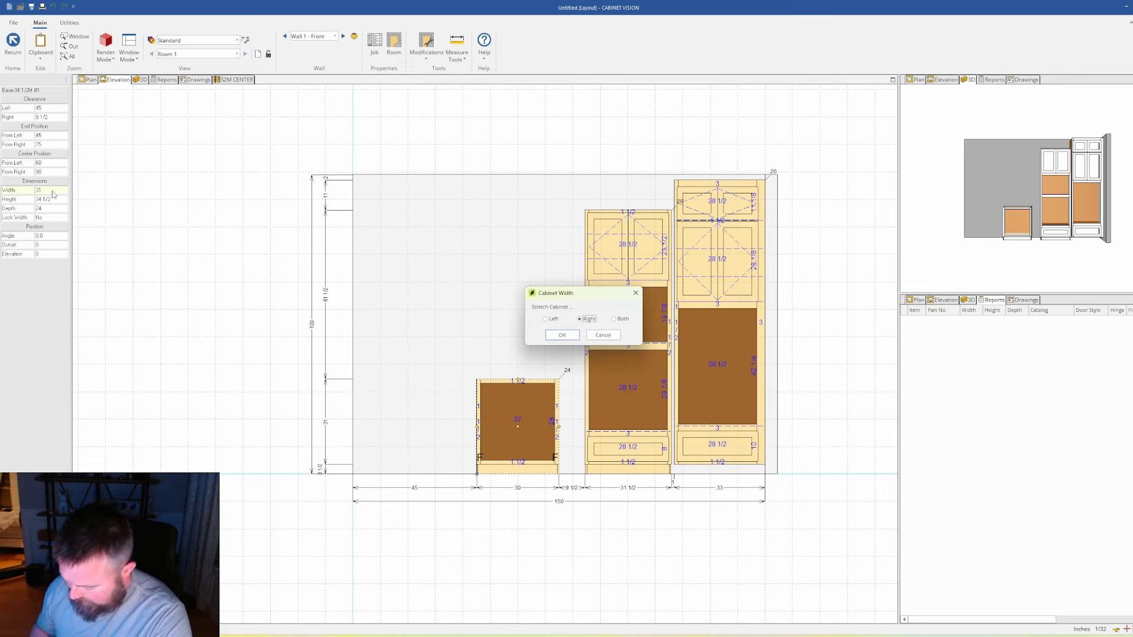
key("Return")
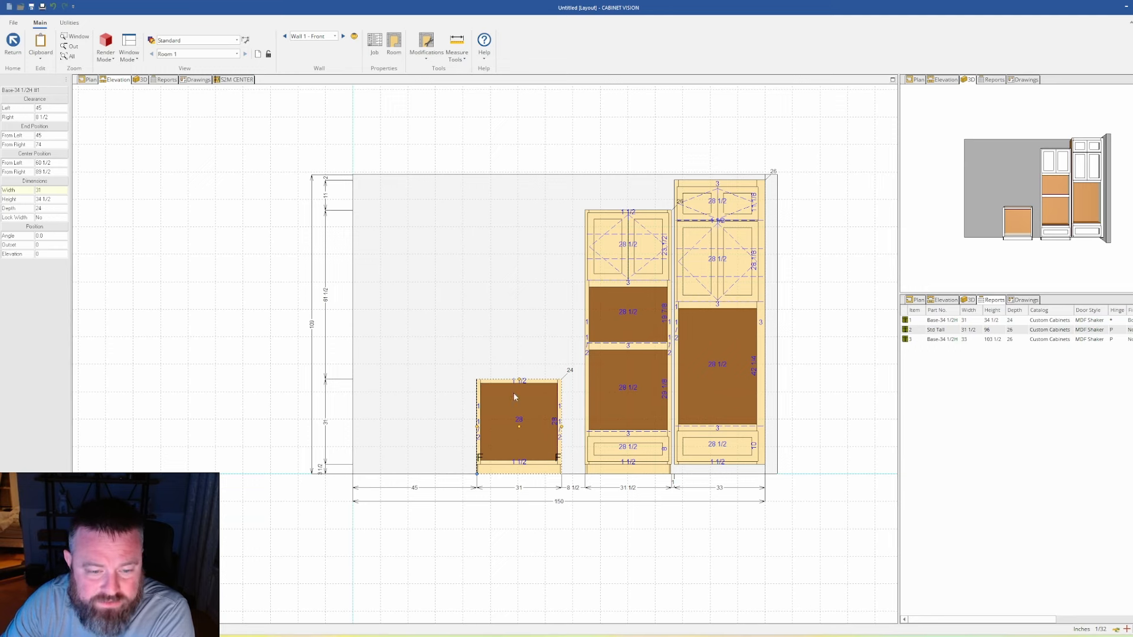
Step: Split the base cabinet's opening horizontally and make both resulting sections open
double_click(524, 427)
left_click(532, 384)
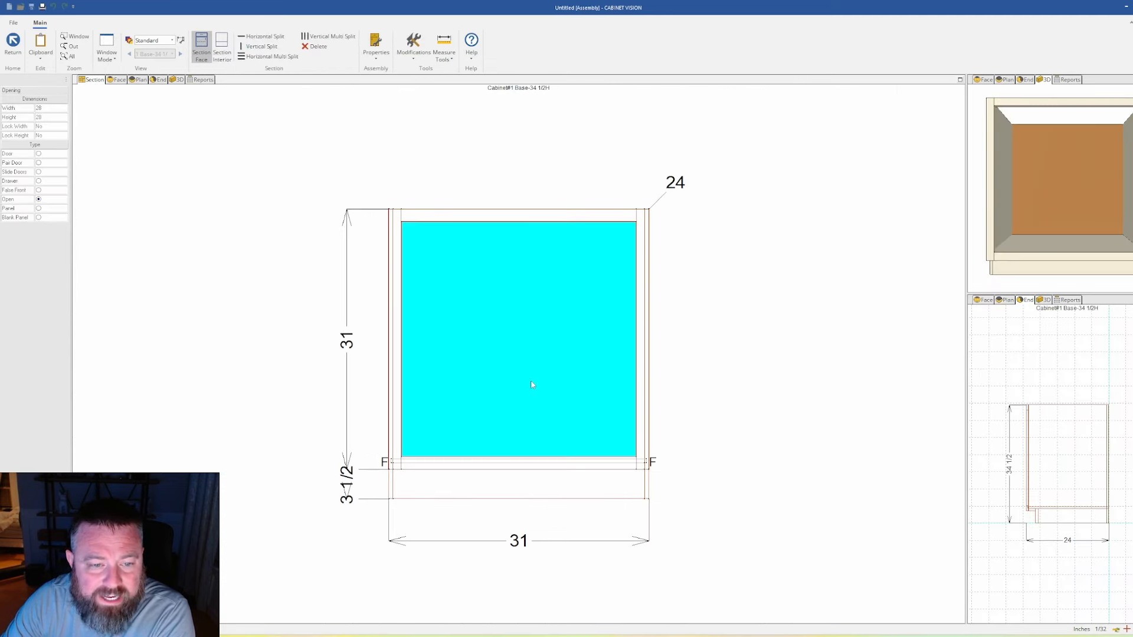
left_click(263, 36)
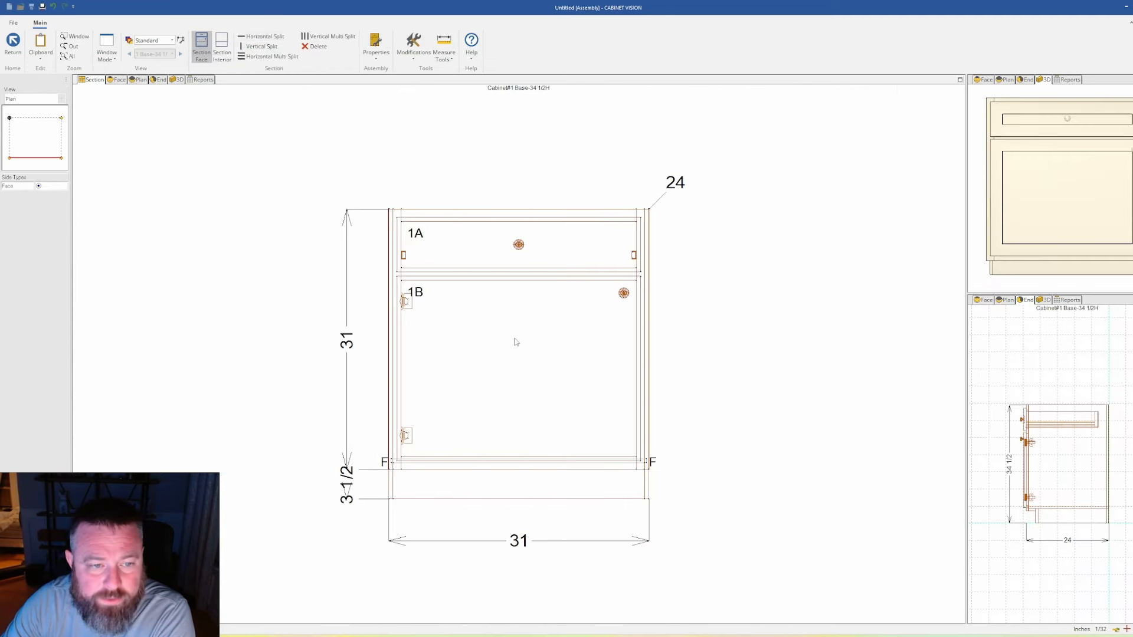
left_click(512, 312)
key("o")
left_click(505, 257)
key("o")
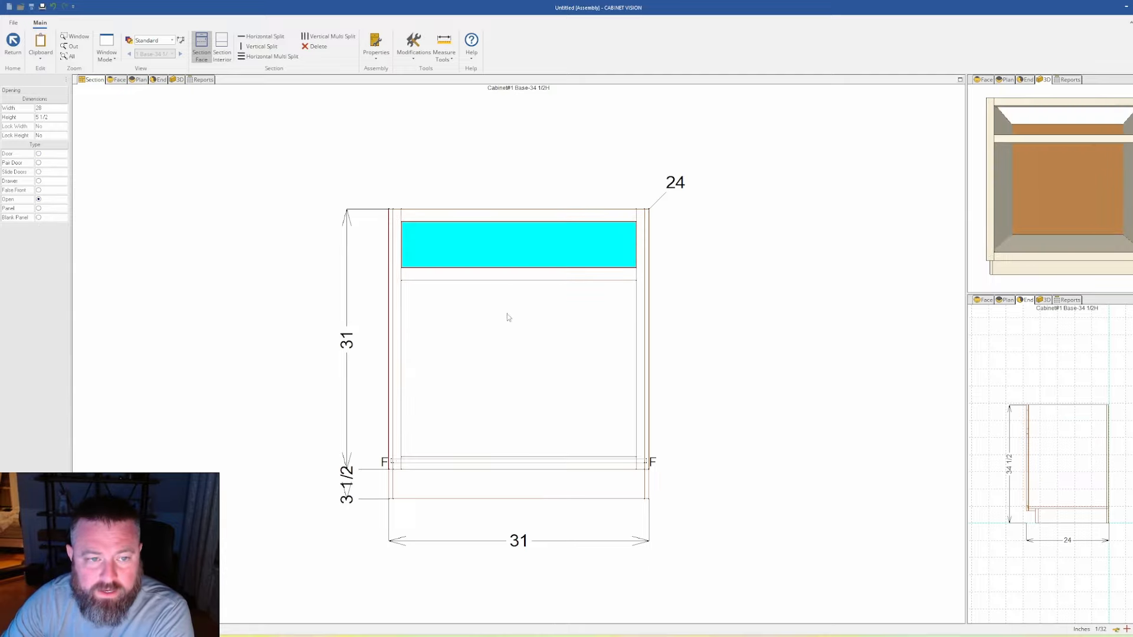
Step: Set the lower opening's height to 5 1/2 inches, make it a drawer, and return to the room elevation
left_click(471, 349)
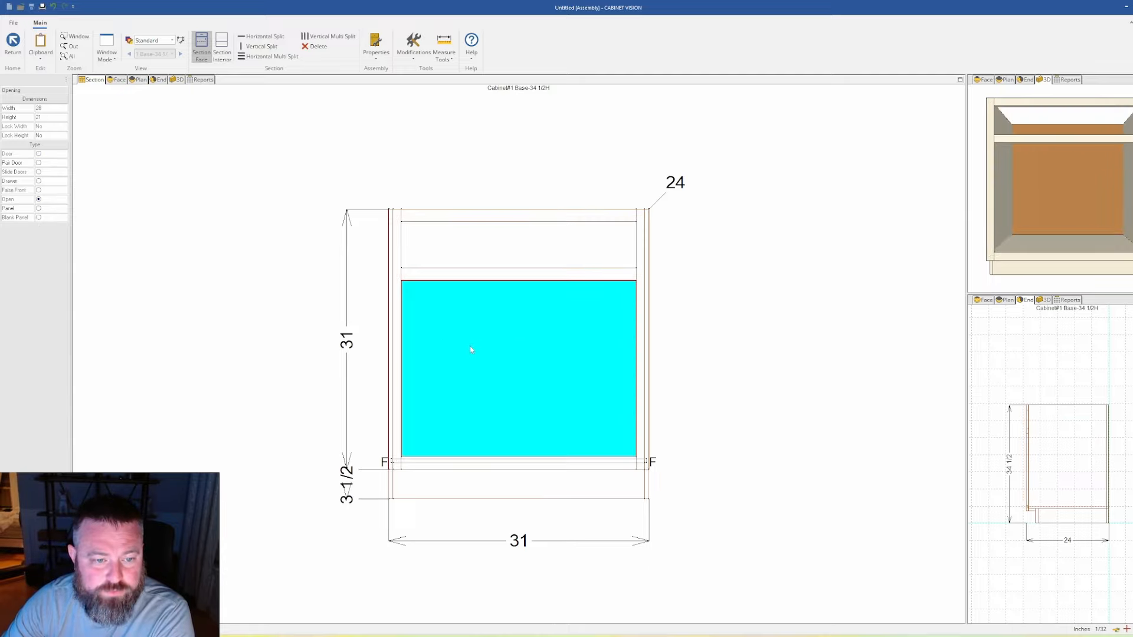
left_click(56, 117)
type("5")
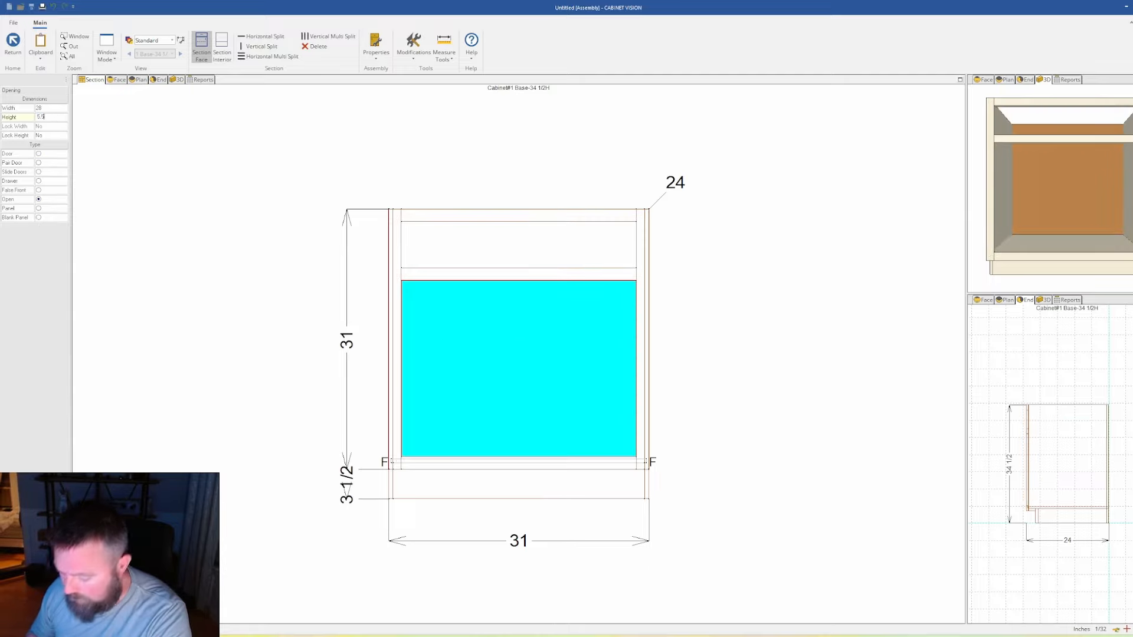
type(".5")
key("Return")
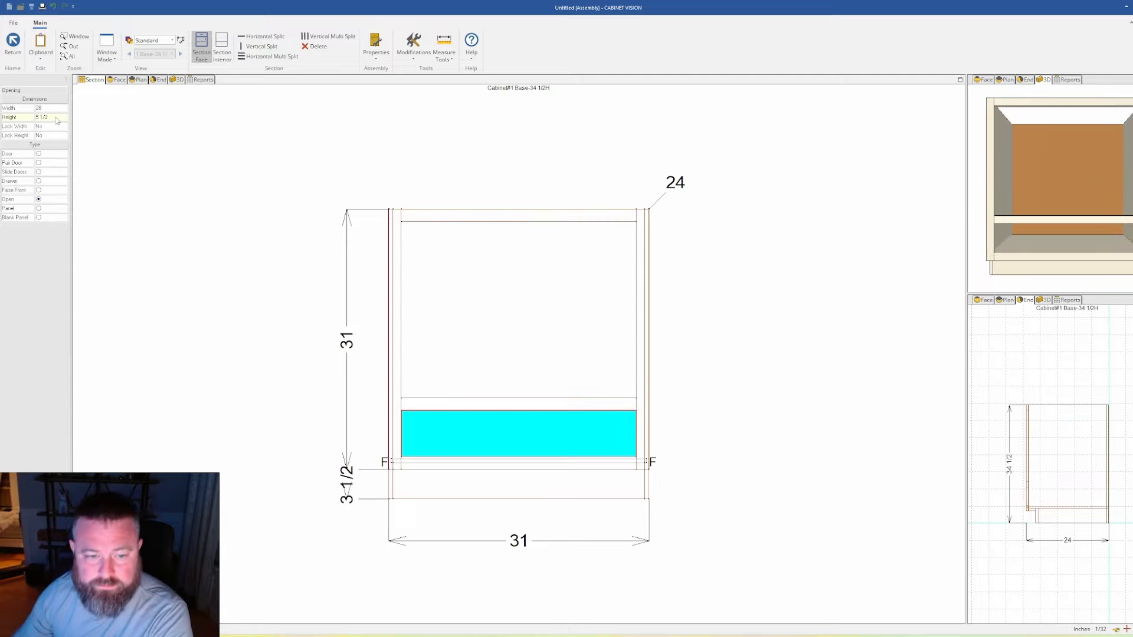
left_click(47, 181)
left_click(273, 230)
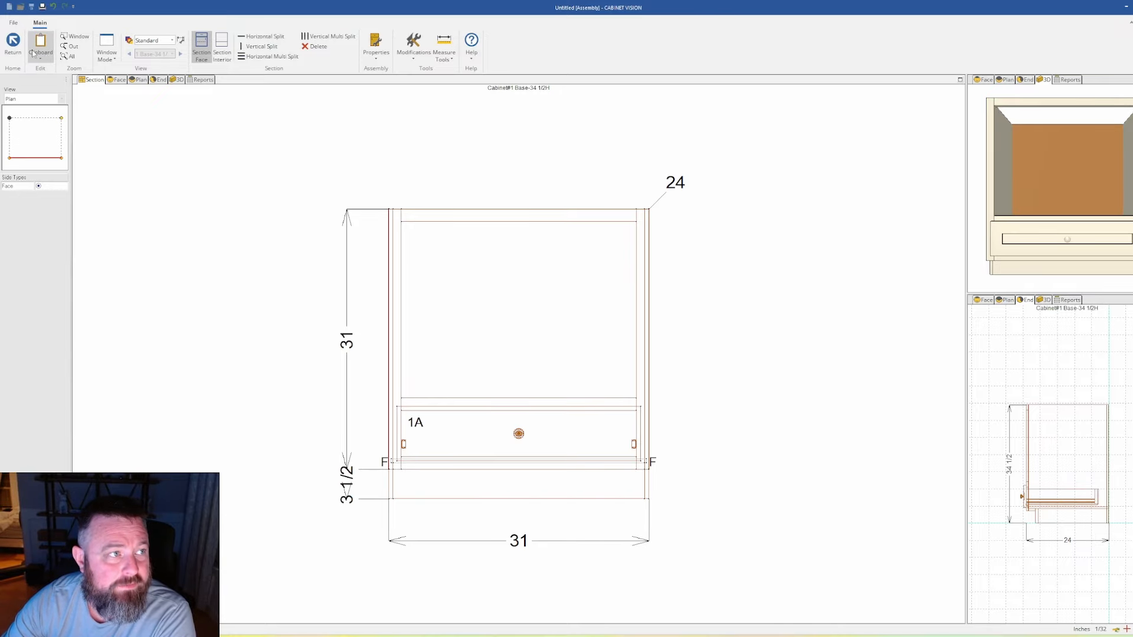
left_click(13, 42)
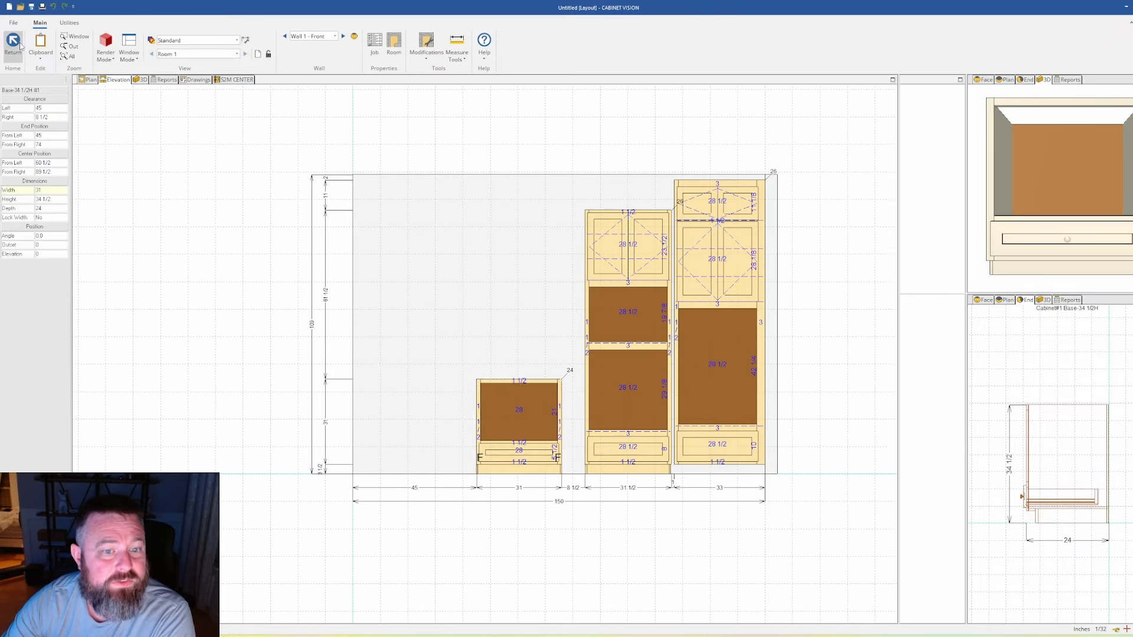
Step: Try widening both side stiles of the base oven cabinet to 3 inches
double_click(526, 404)
left_click(394, 271)
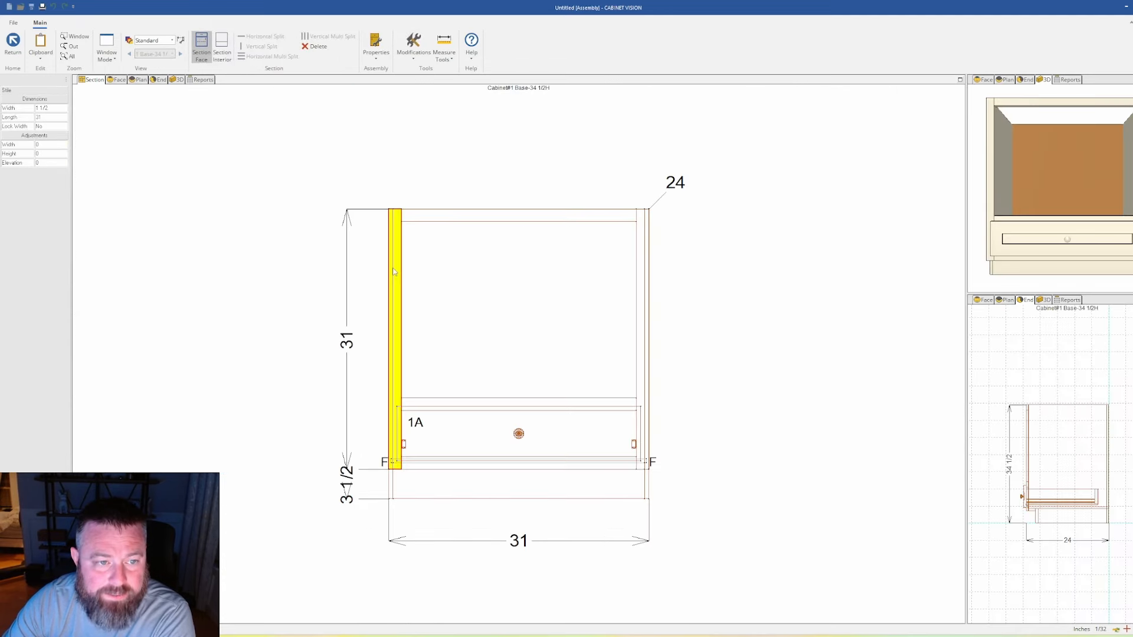
left_click(56, 107)
type("3")
key("Return")
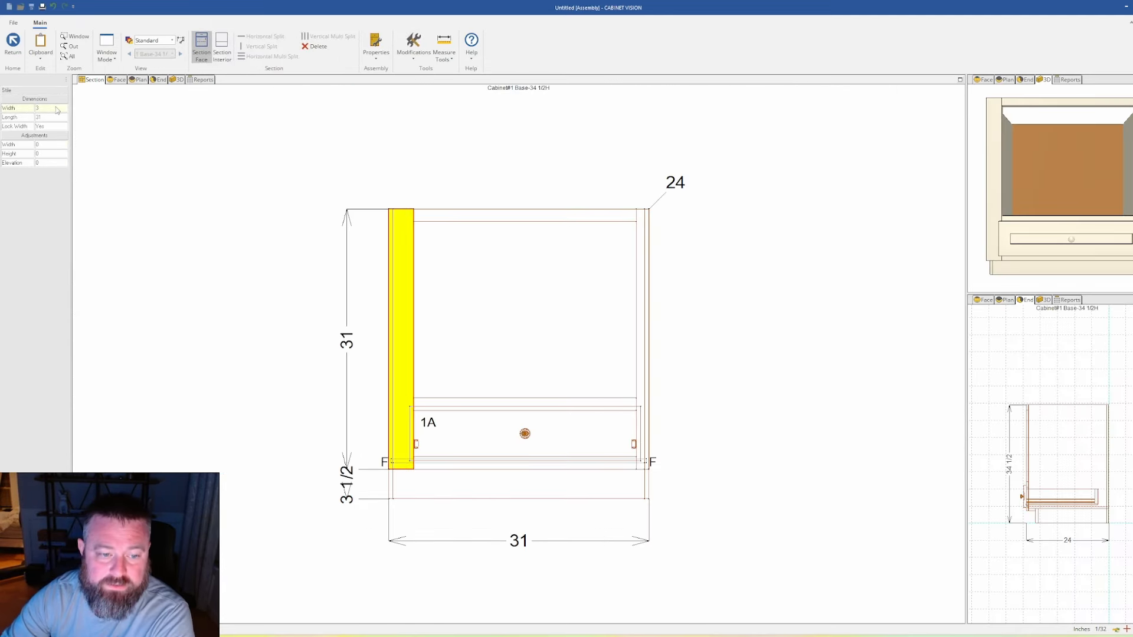
left_click(644, 321)
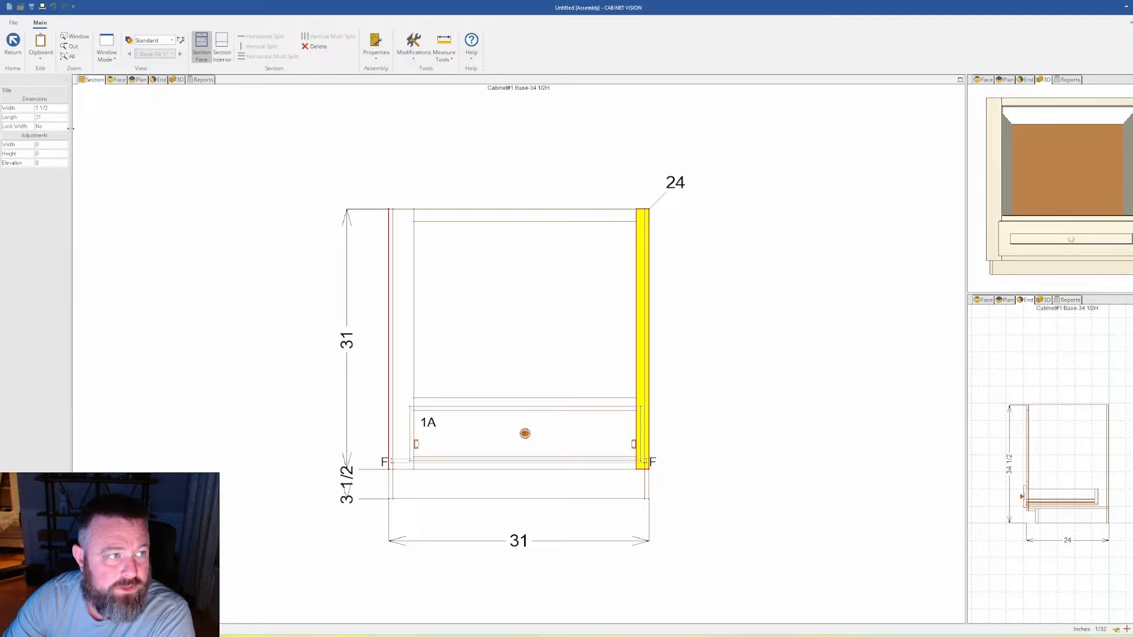
left_click(56, 108)
type("3")
key("Return")
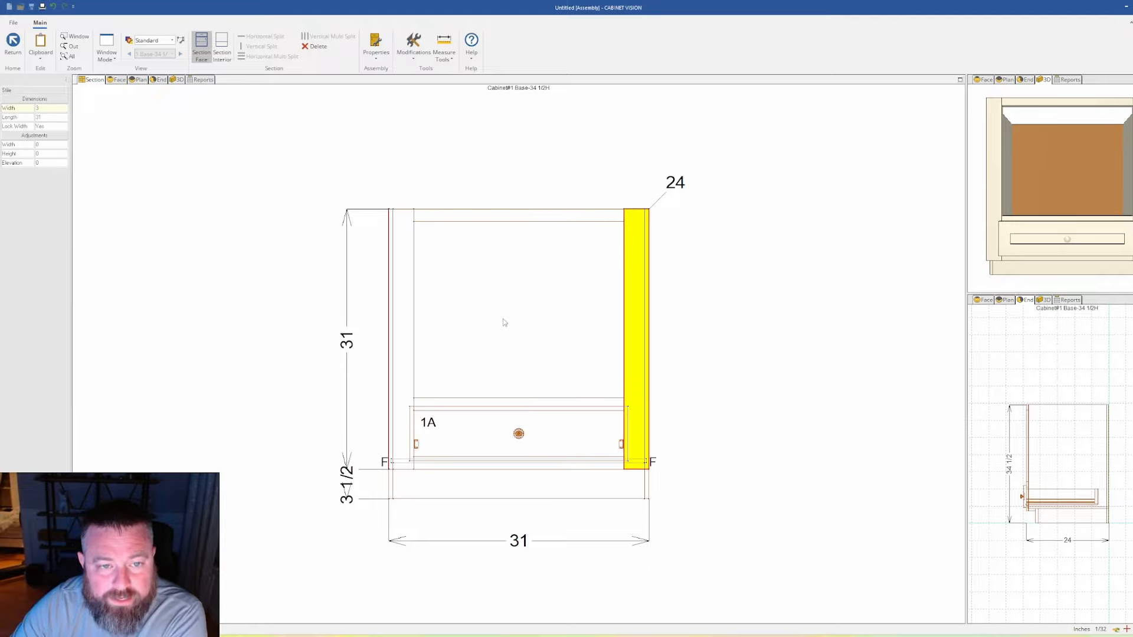
left_click(706, 438)
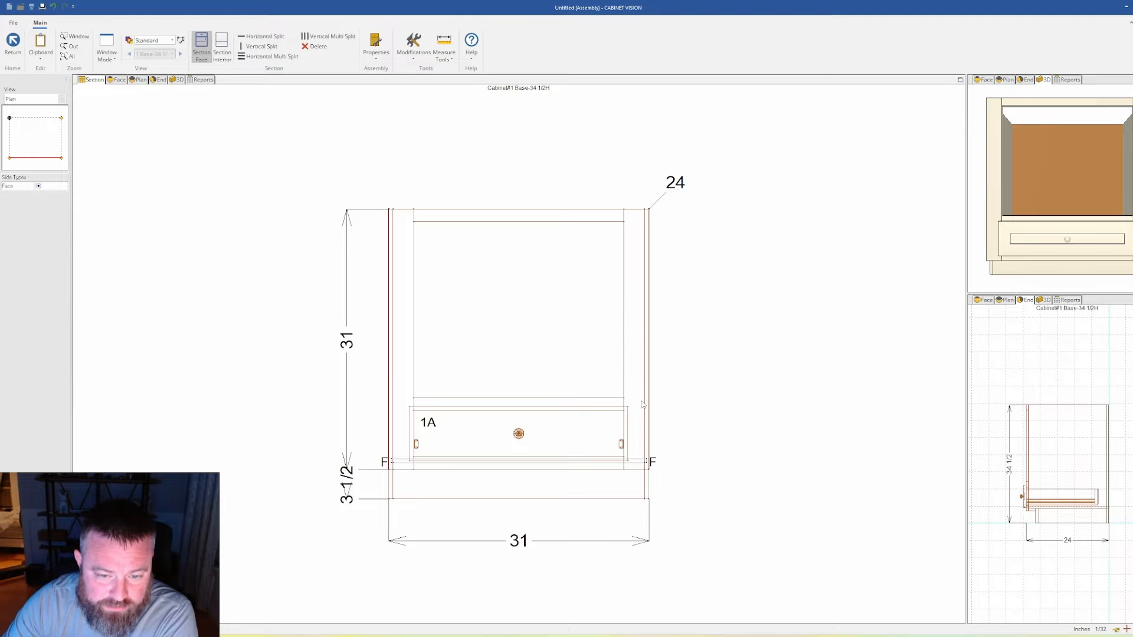
Step: Set the width of both side stiles on the base oven cabinet back to 1 1/2 inches
scroll(463, 437, "up", 2)
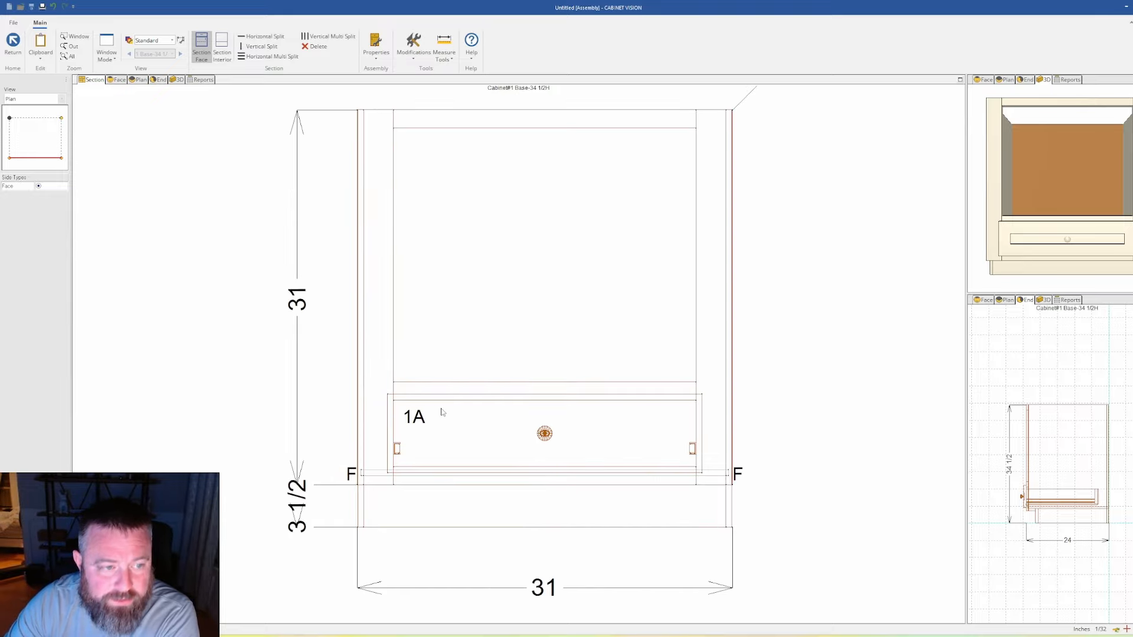
left_click(387, 304)
left_click(51, 107)
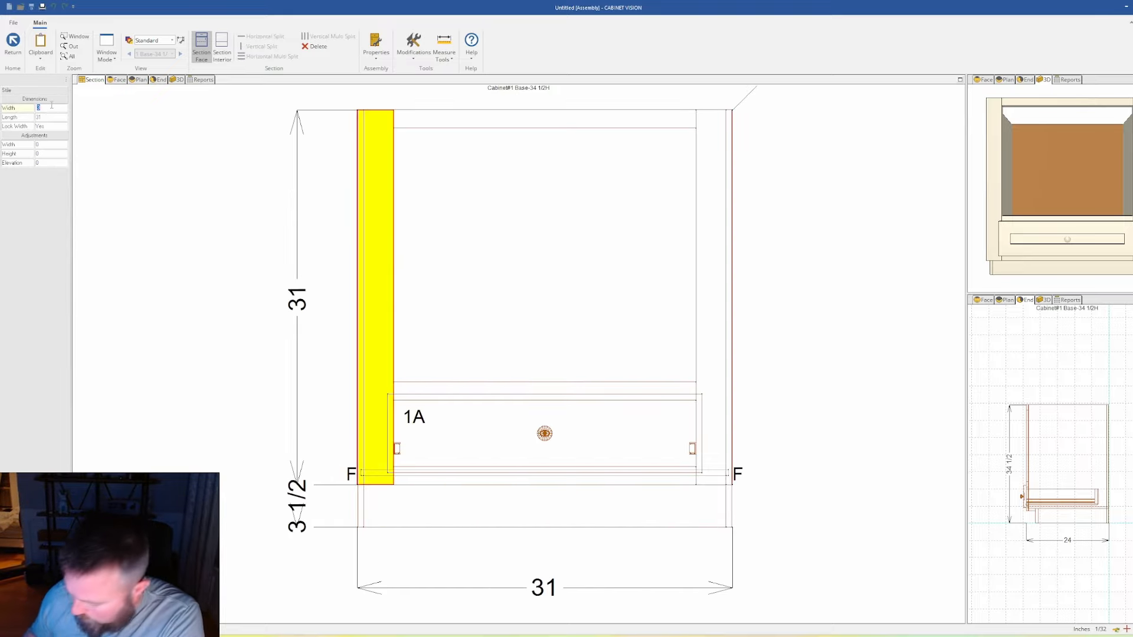
type("1 1/2")
key("Return")
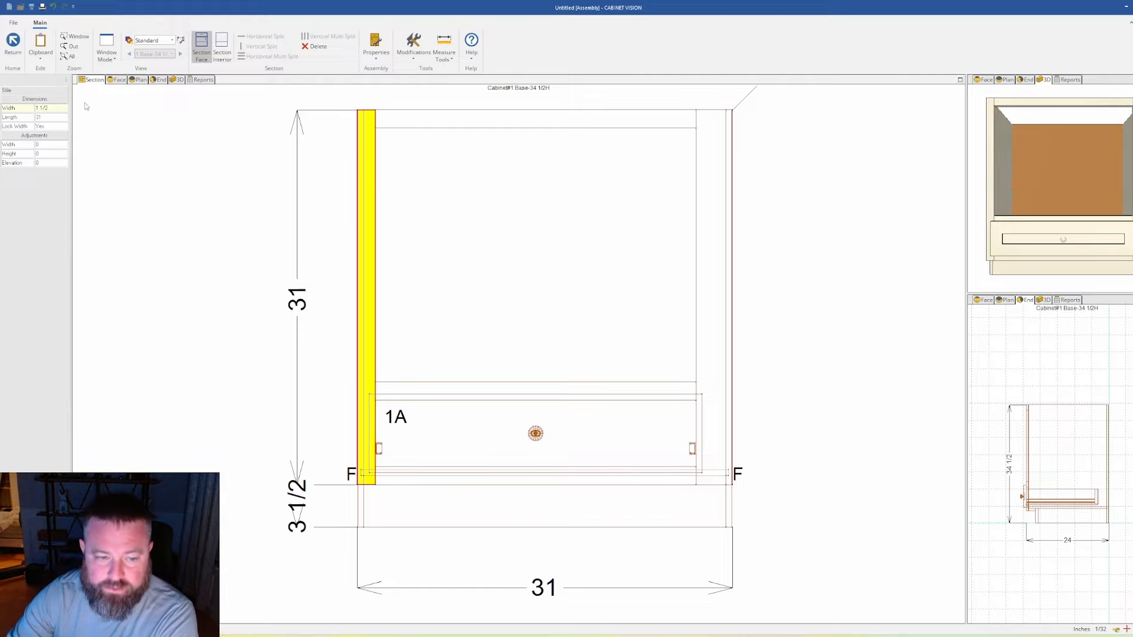
left_click(718, 290)
left_click(52, 107)
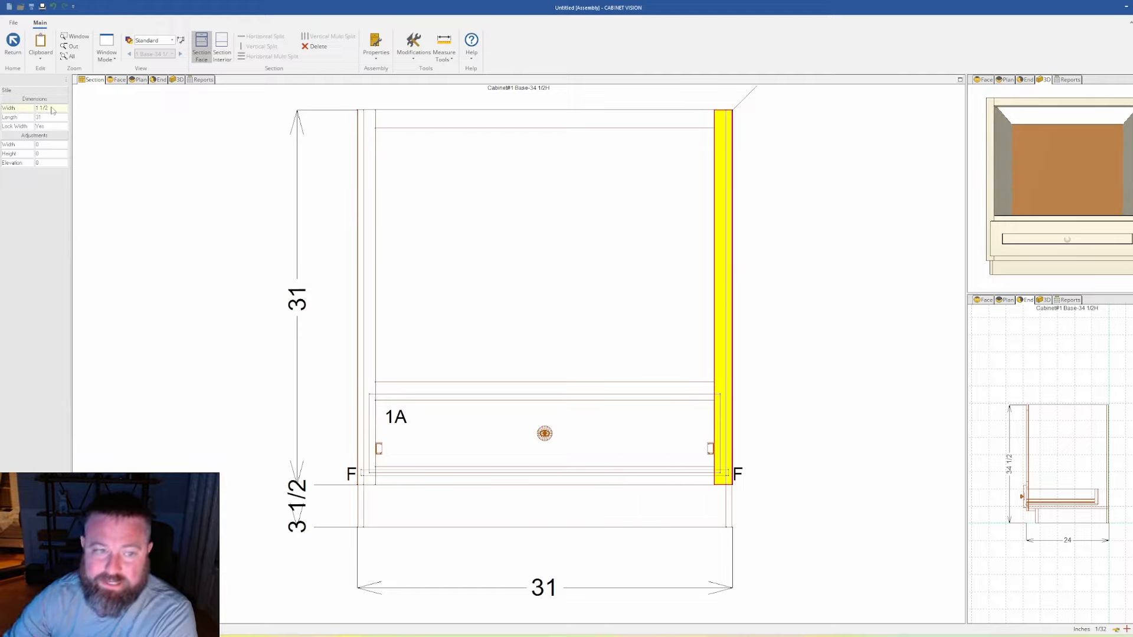
Step: Check the upper oven opening's dimensions on the base cabinet, and return to the room elevation
left_click(390, 151)
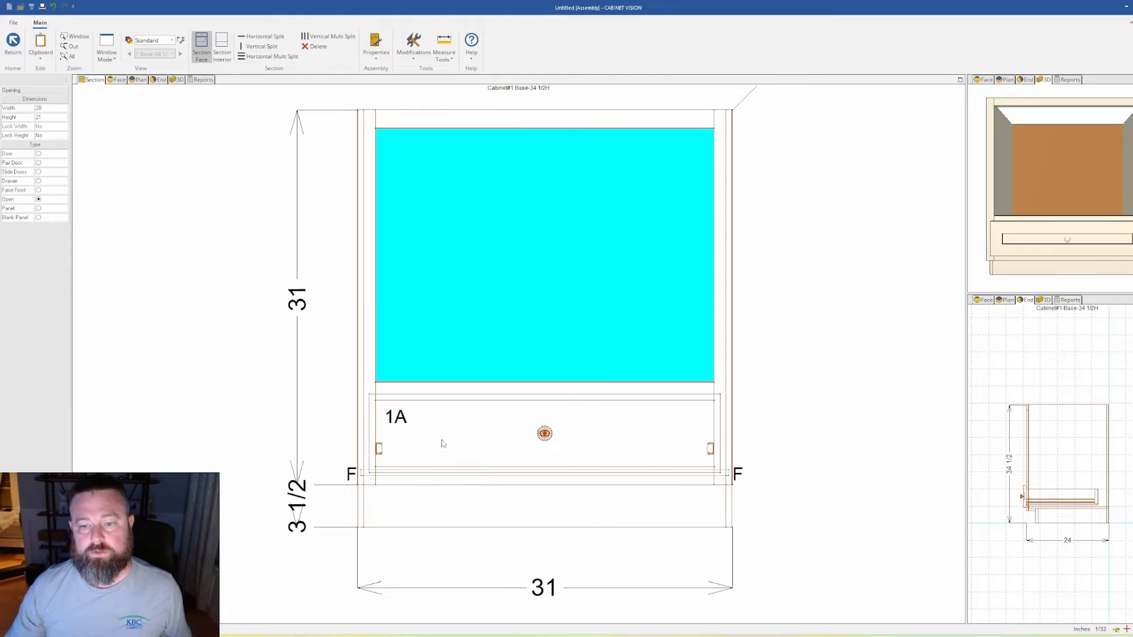
left_click(12, 44)
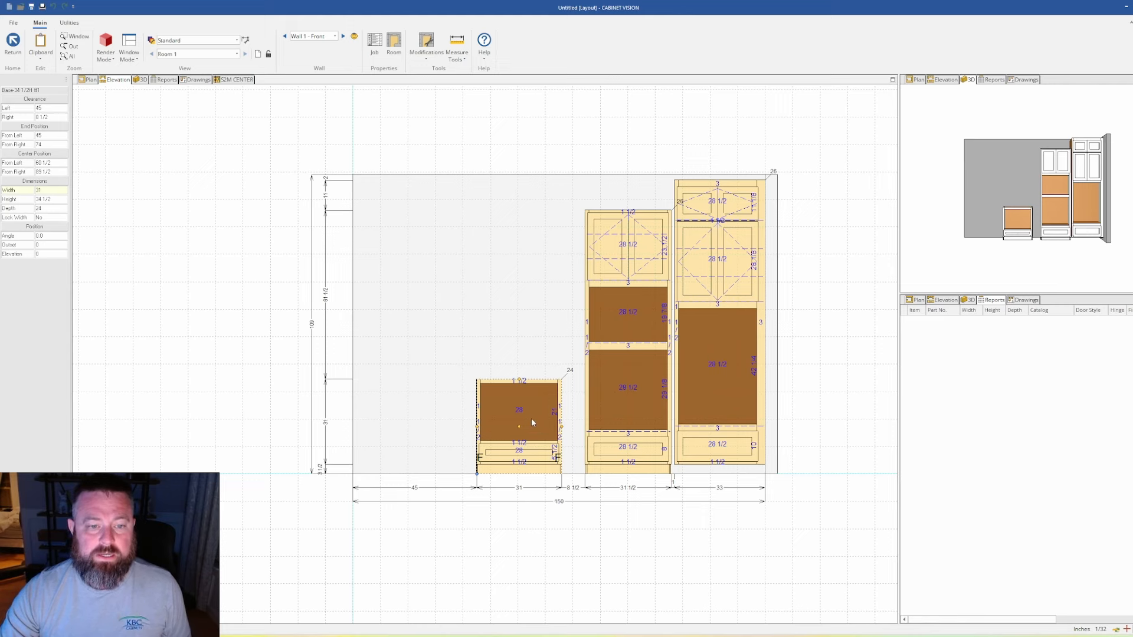
Step: Set the top rail of the base oven cabinet to 3 inches wide and return to the room elevation
double_click(528, 387)
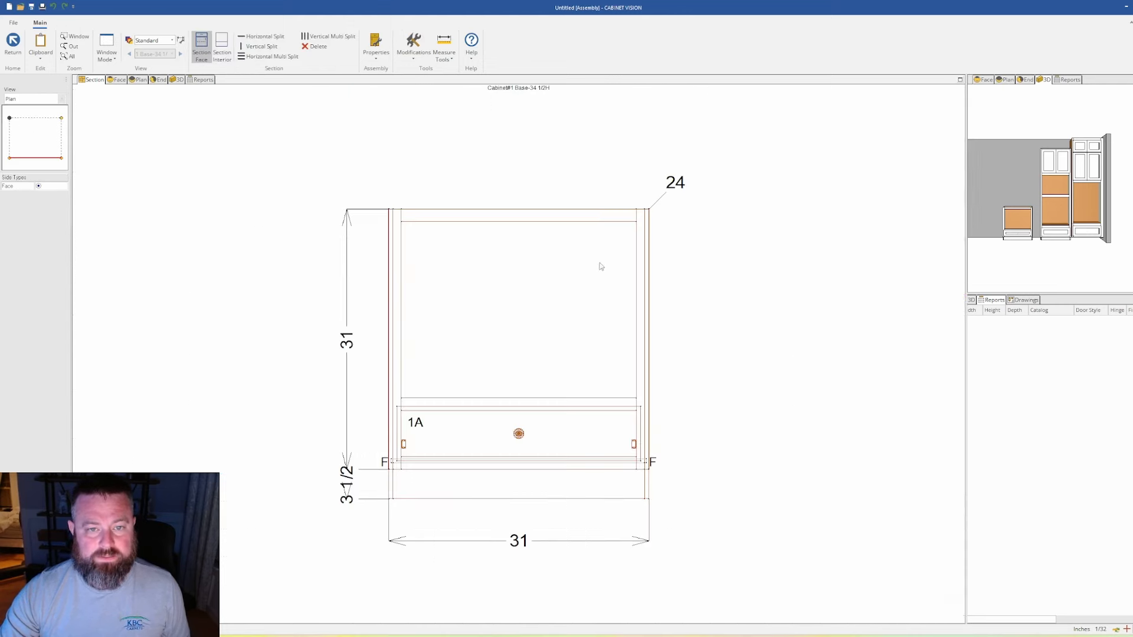
left_click(557, 218)
left_click(57, 108)
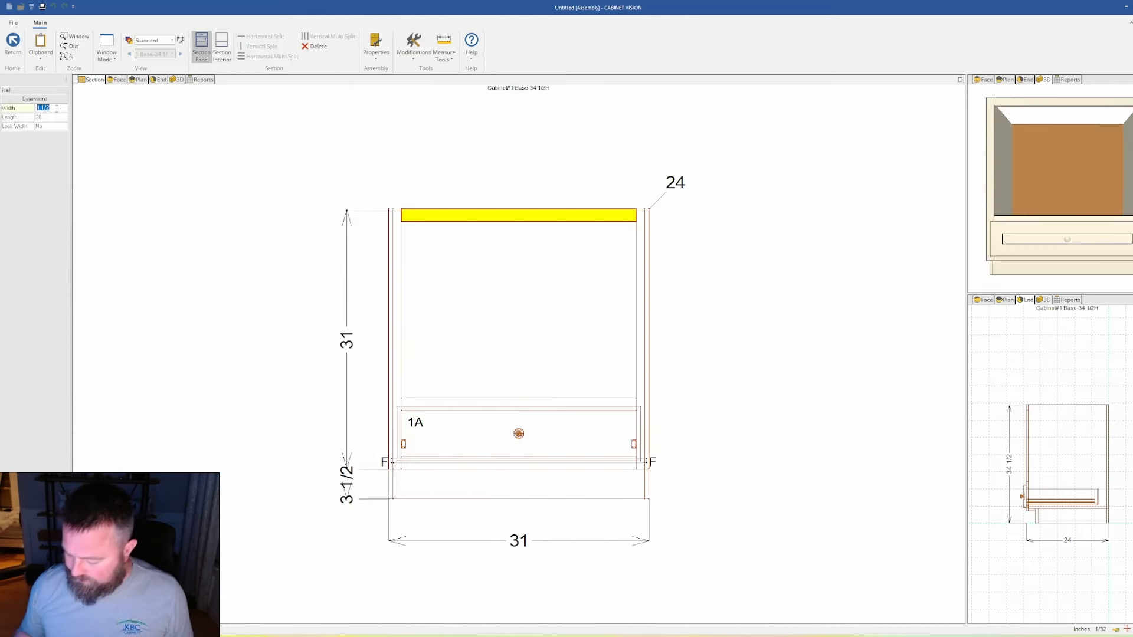
type("3")
key("Return")
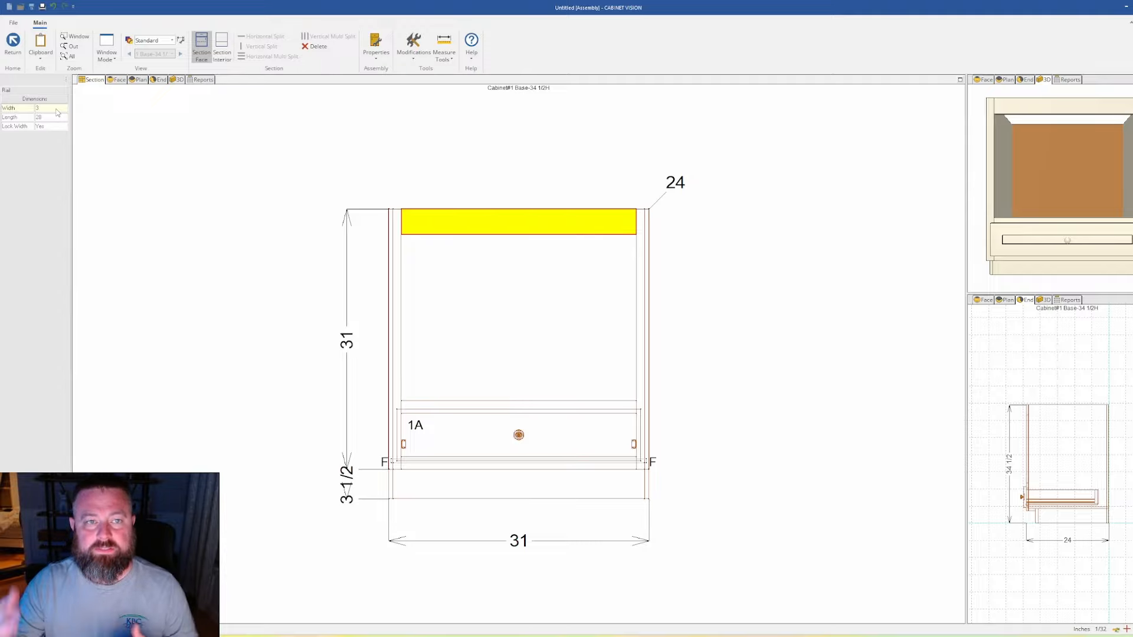
left_click(12, 42)
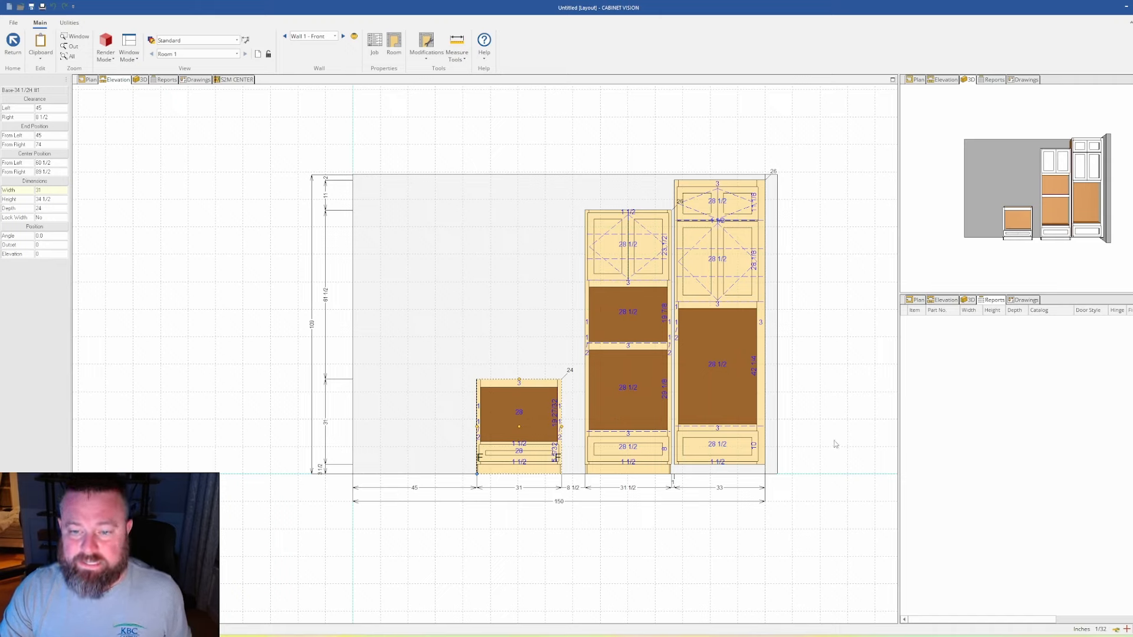